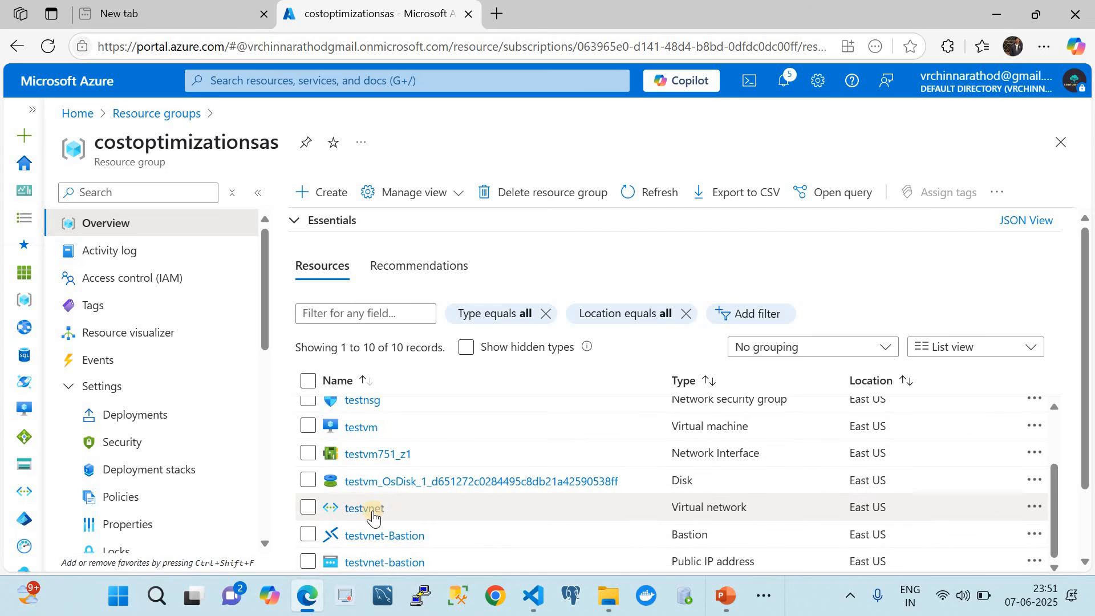
Examine the subnets of the testvnet virtual network with the Name column widened to show full subnet names
left_click(367, 510)
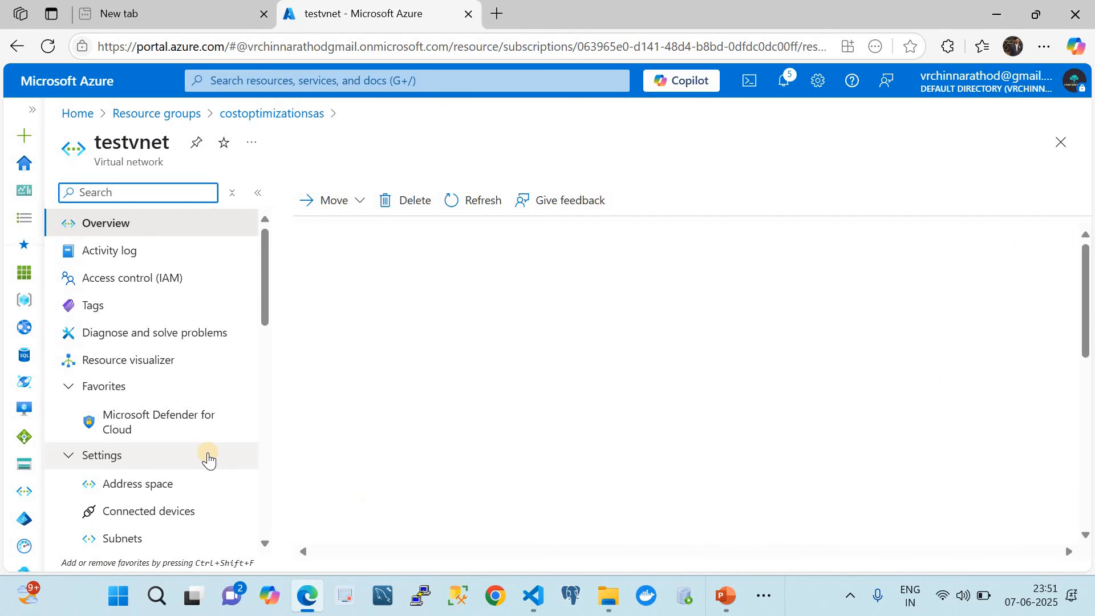
scroll(208, 453, "down", 3)
left_click(143, 455)
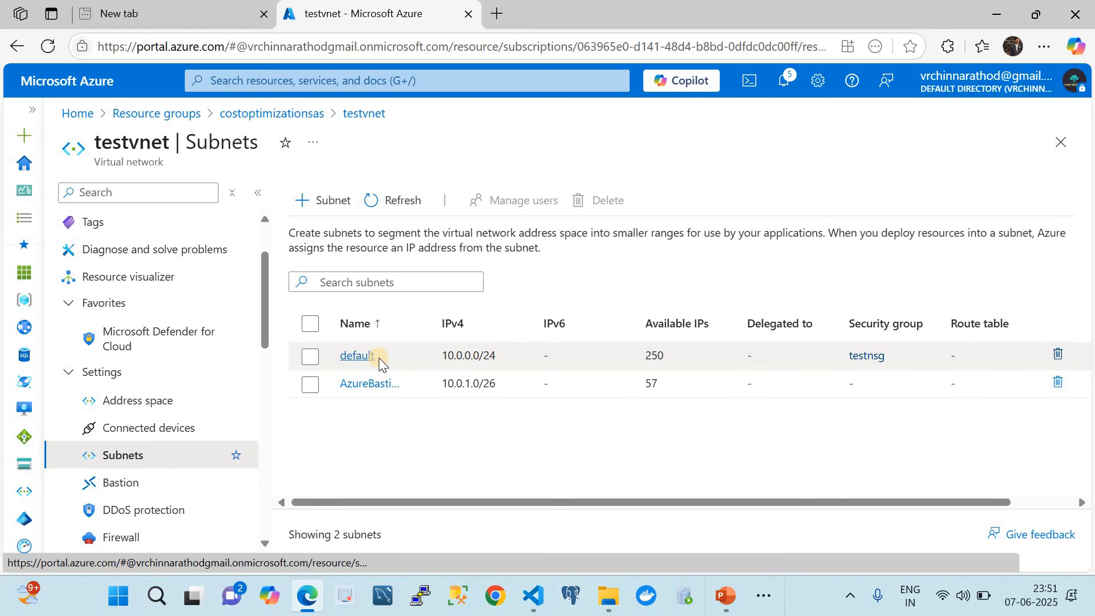
left_click_drag(430, 324, 524, 324)
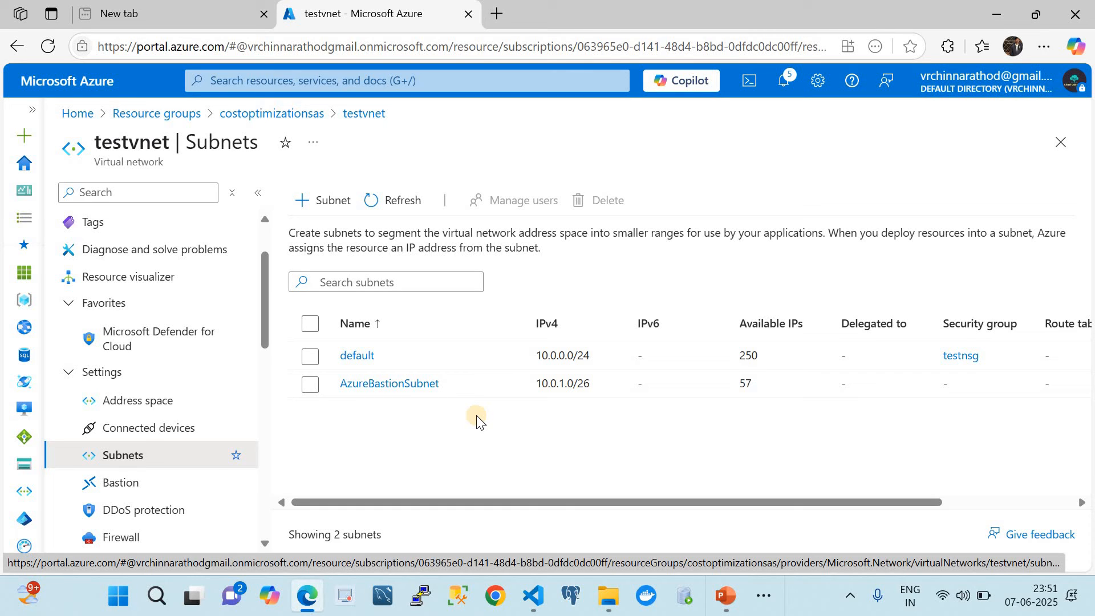
Examine the resources in the costoptimizationsas resource group and the testvm virtual machine's overview, returning to the group's resource list
left_click(35, 298)
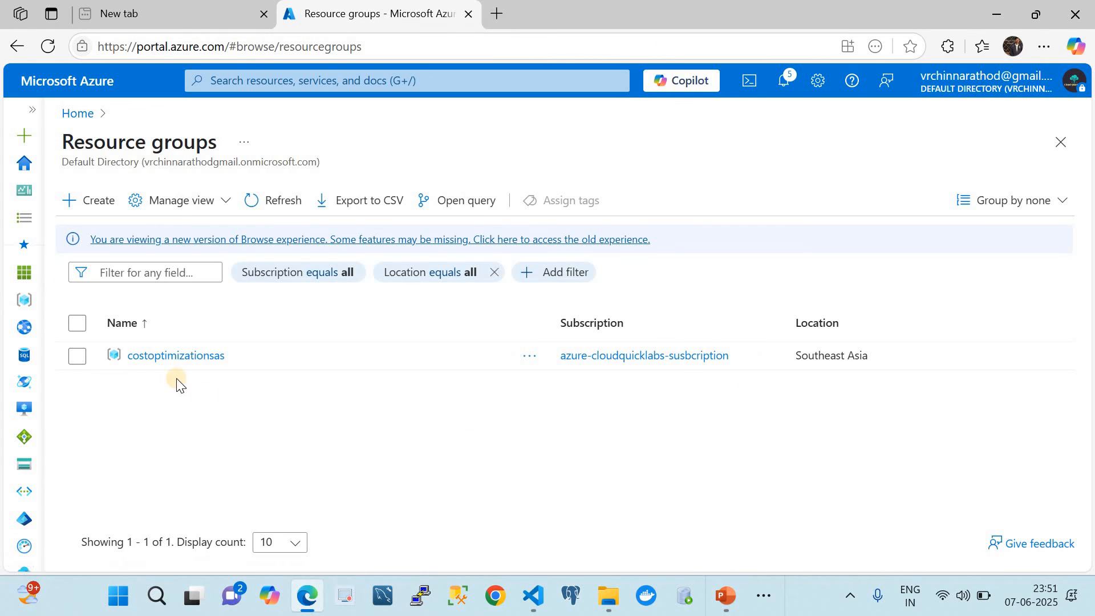
left_click(151, 355)
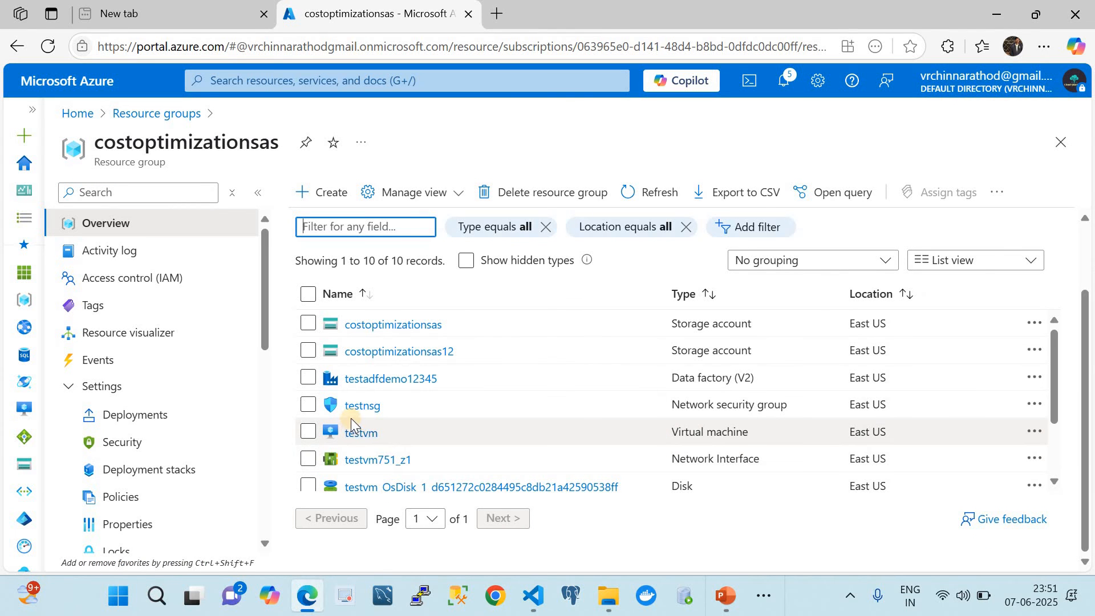
scroll(403, 428, "up", 2)
scroll(399, 423, "down", 3)
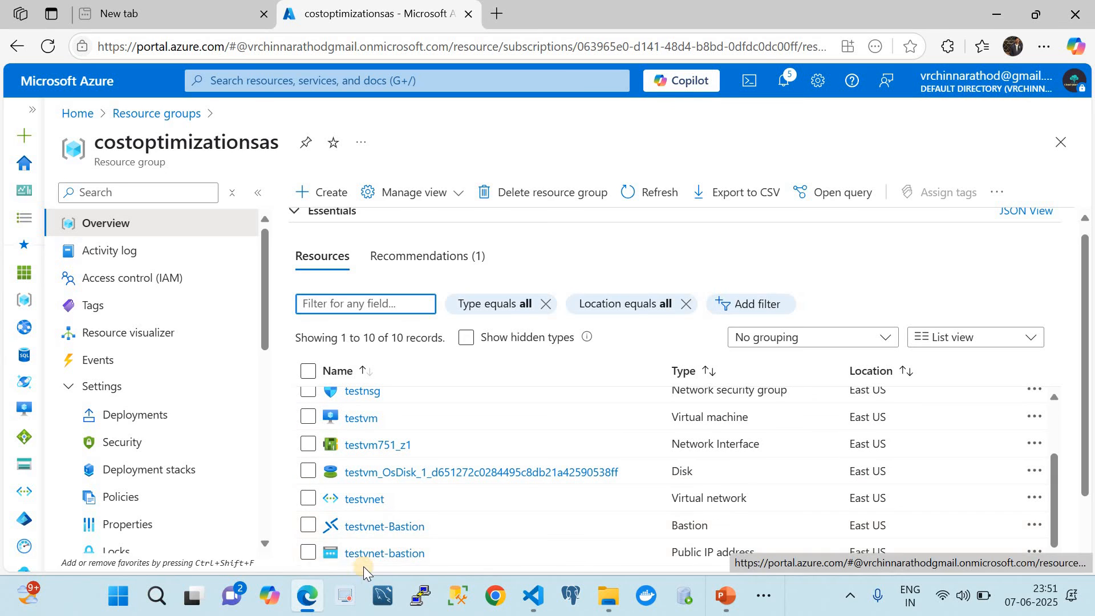
left_click(357, 425)
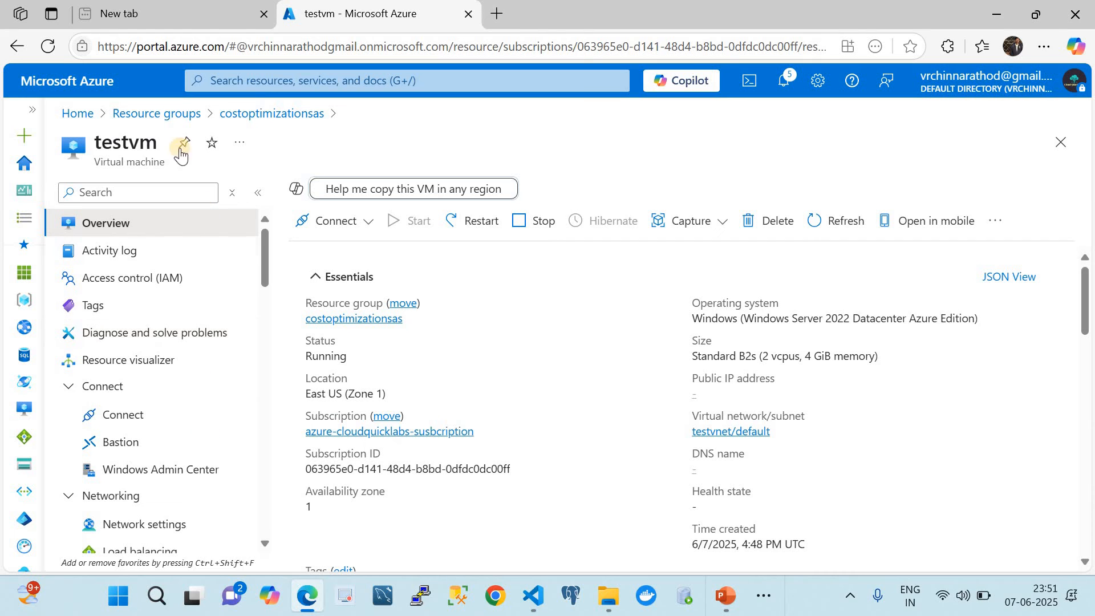
left_click(158, 117)
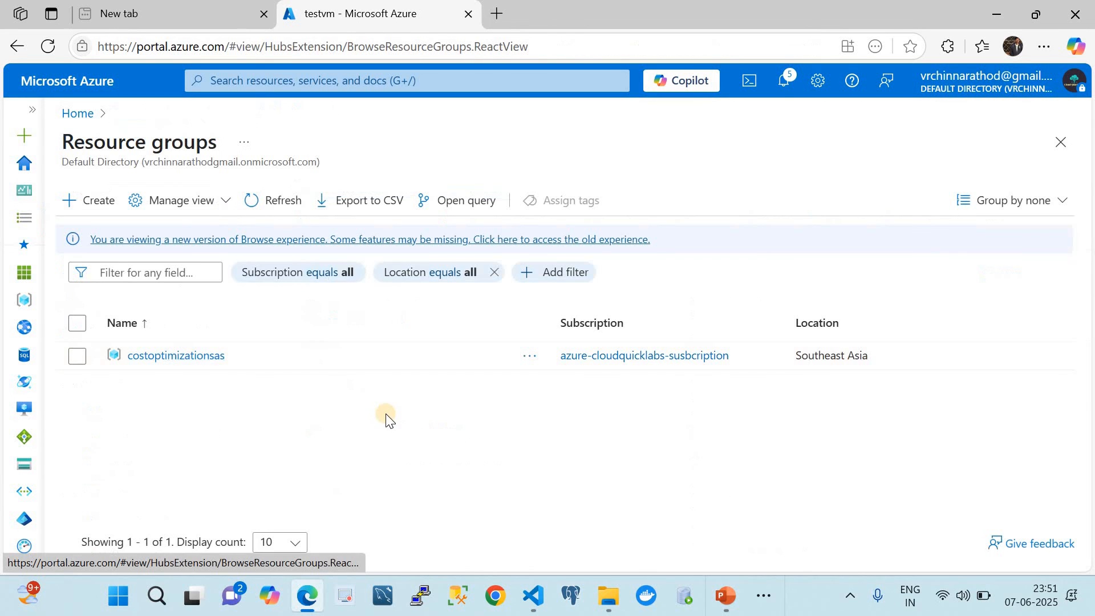
left_click(169, 357)
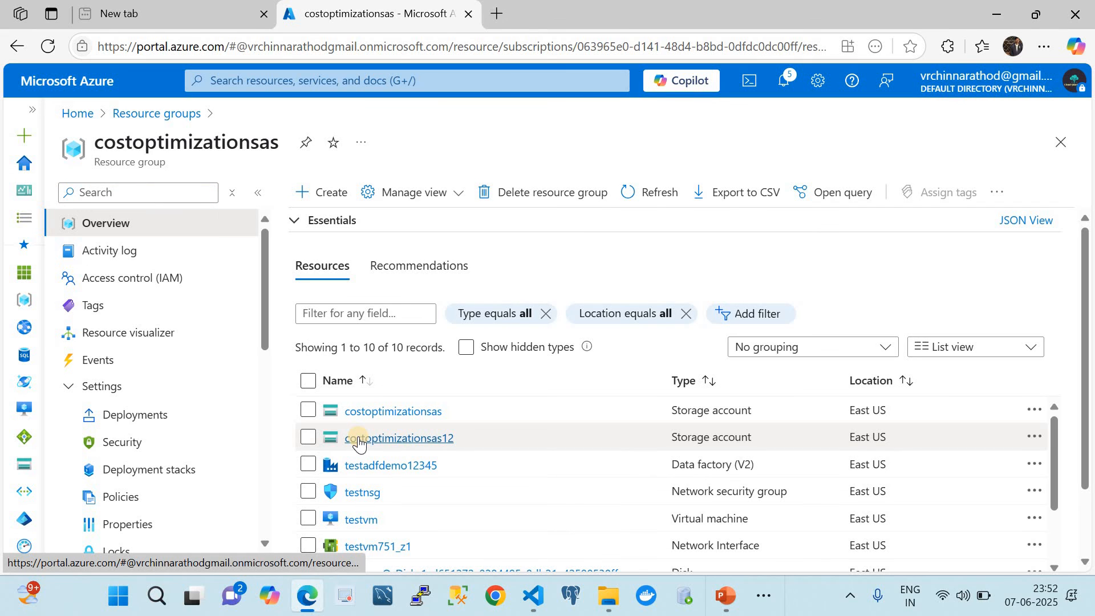
In the costoptimizationsas storage account's networking settings, select Disabled for public network access
left_click(24, 463)
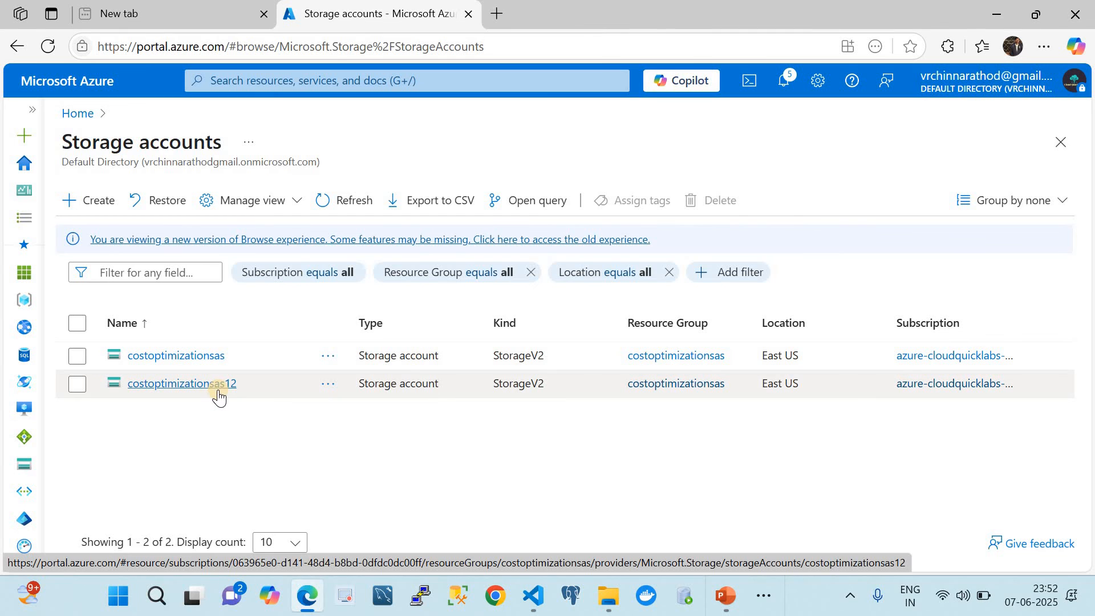
left_click(183, 356)
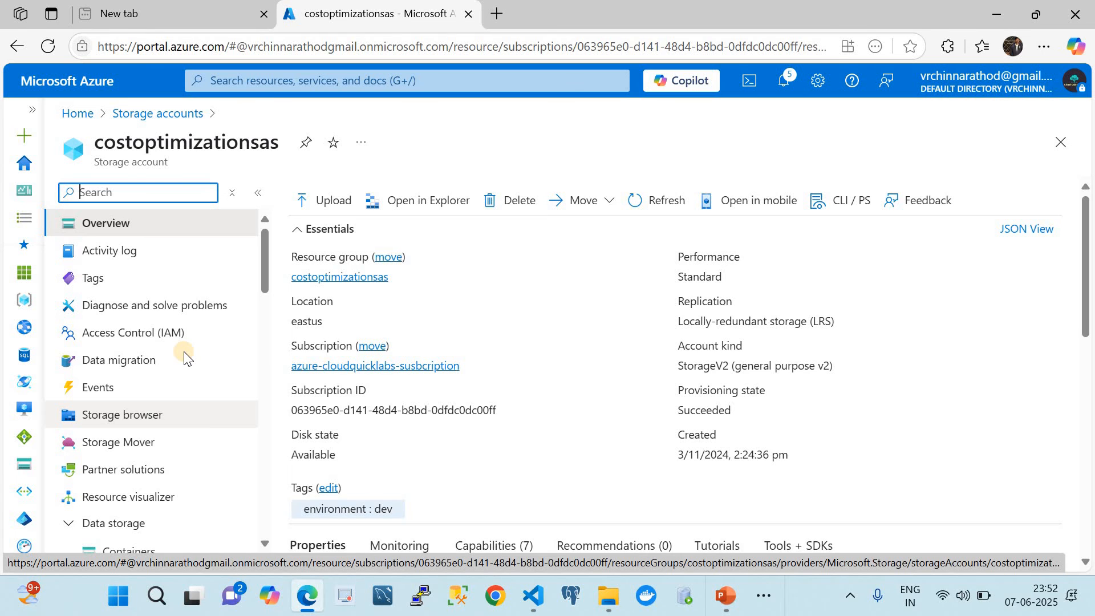
scroll(206, 422, "down", 3)
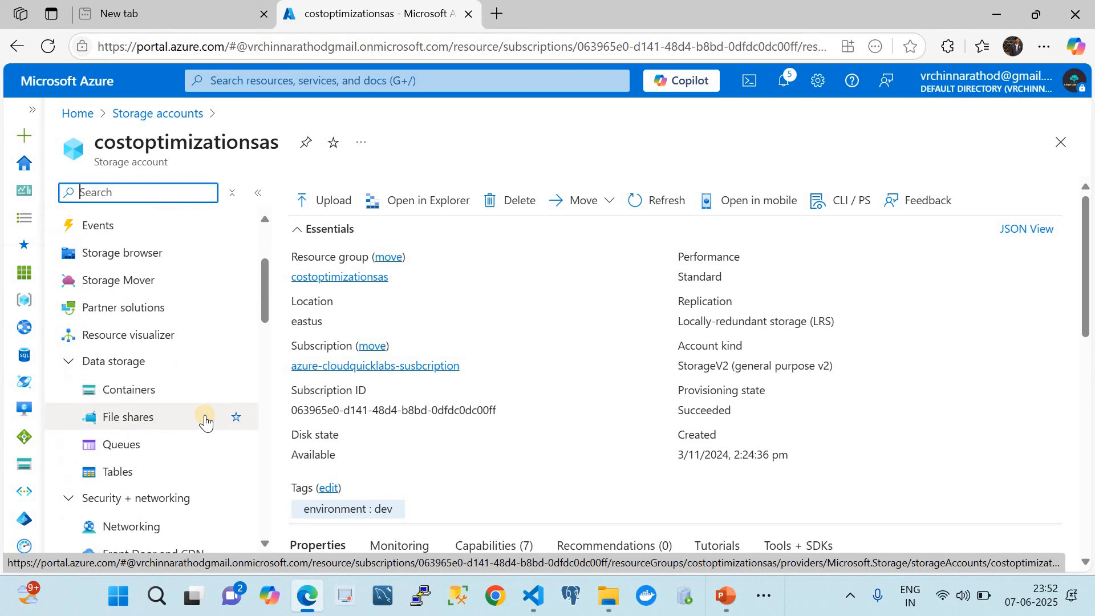
scroll(146, 454, "down", 2)
left_click(142, 461)
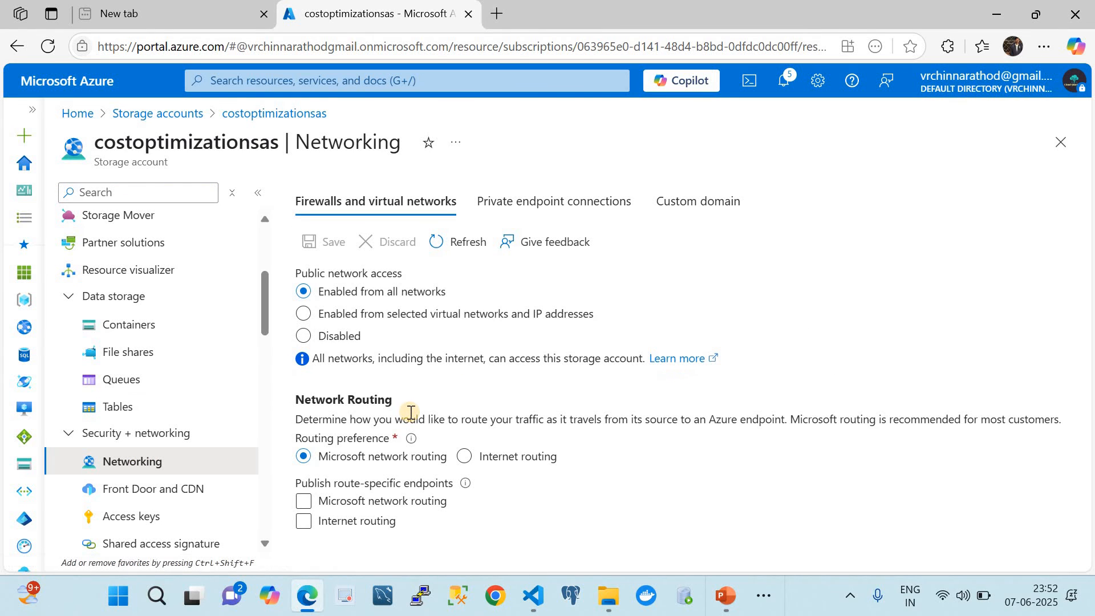
left_click(320, 337)
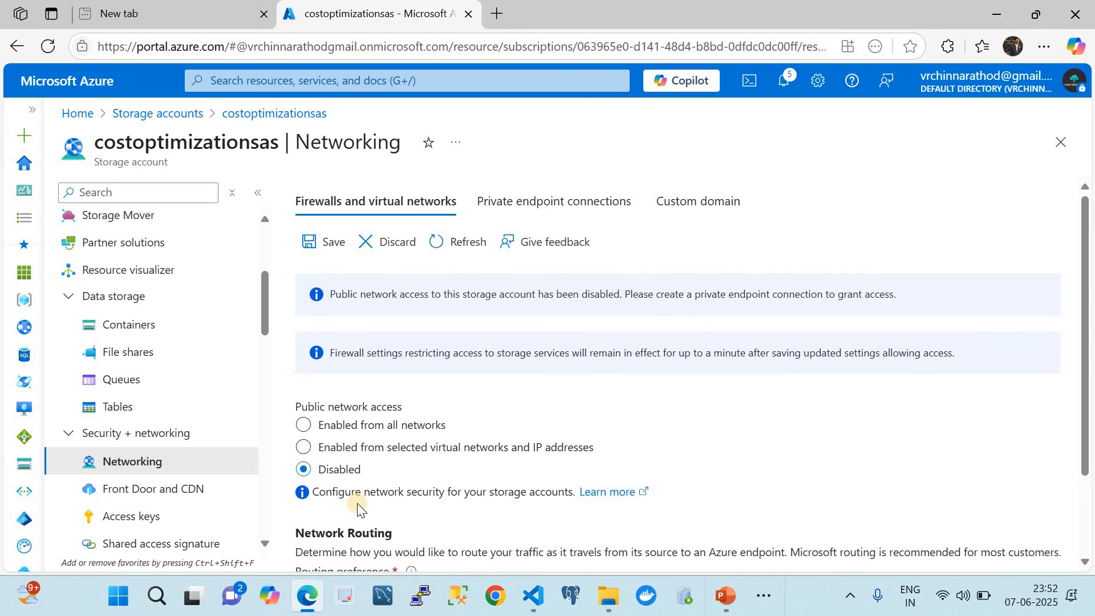
Start a new private endpoint for the costoptimizationsas storage account and name it sourcepvtend
left_click(510, 209)
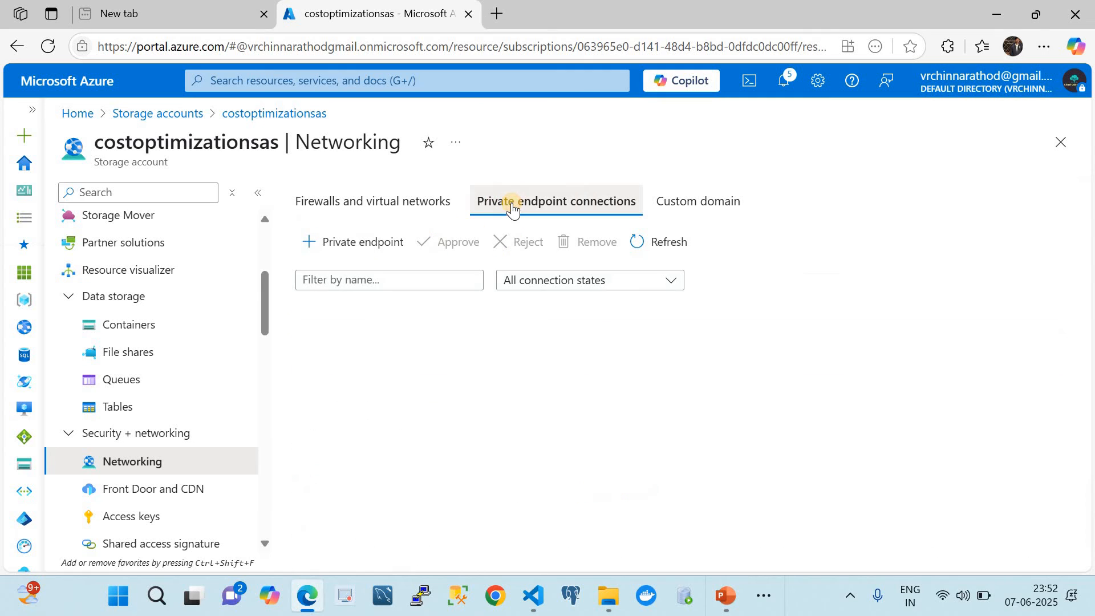
left_click(333, 244)
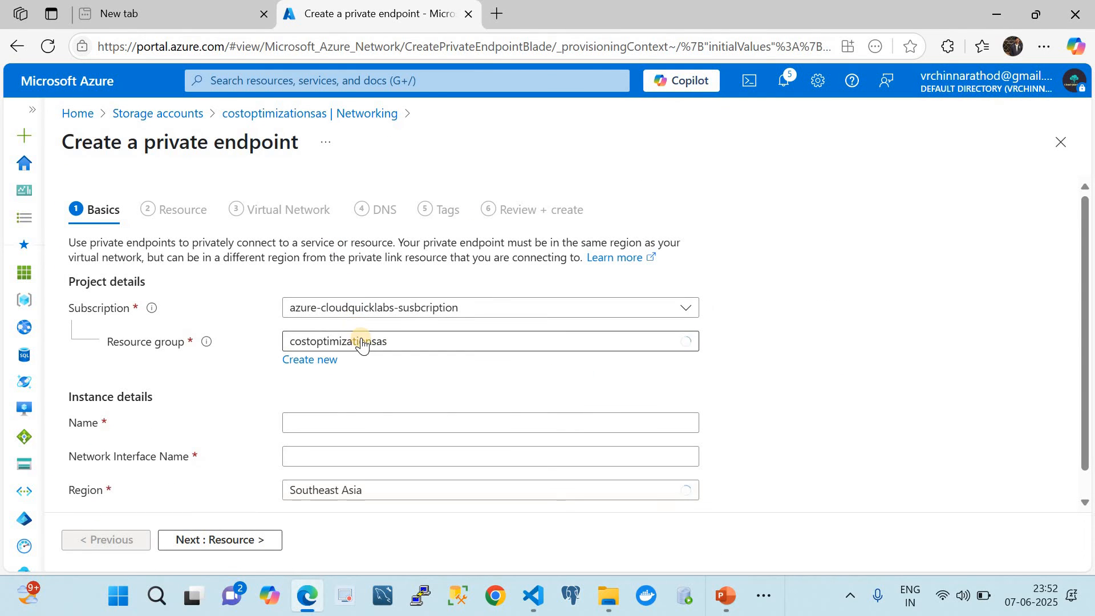
left_click(347, 421)
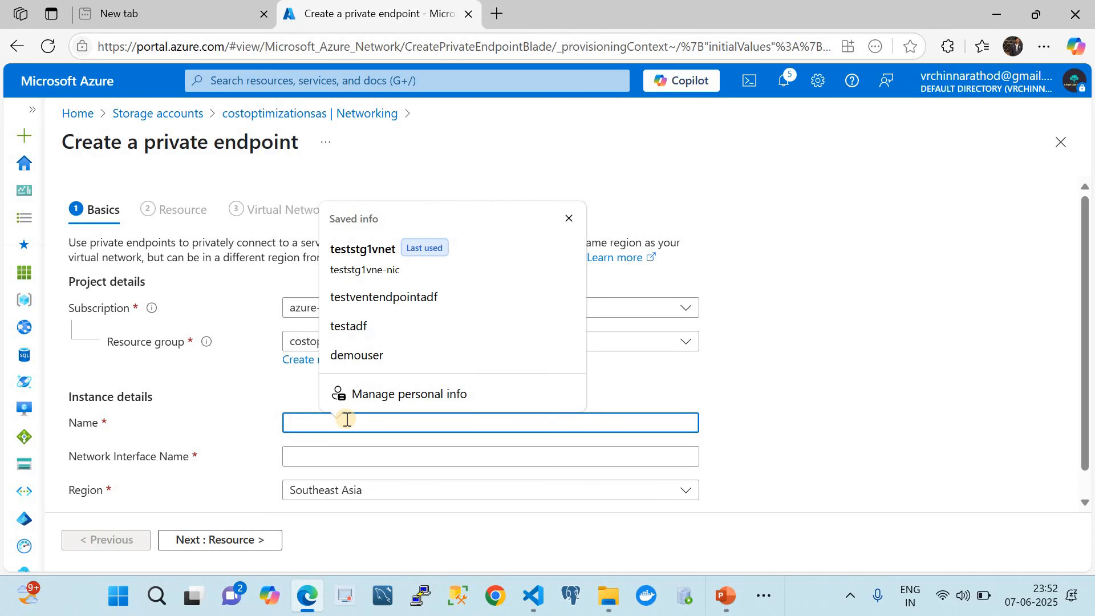
type("source")
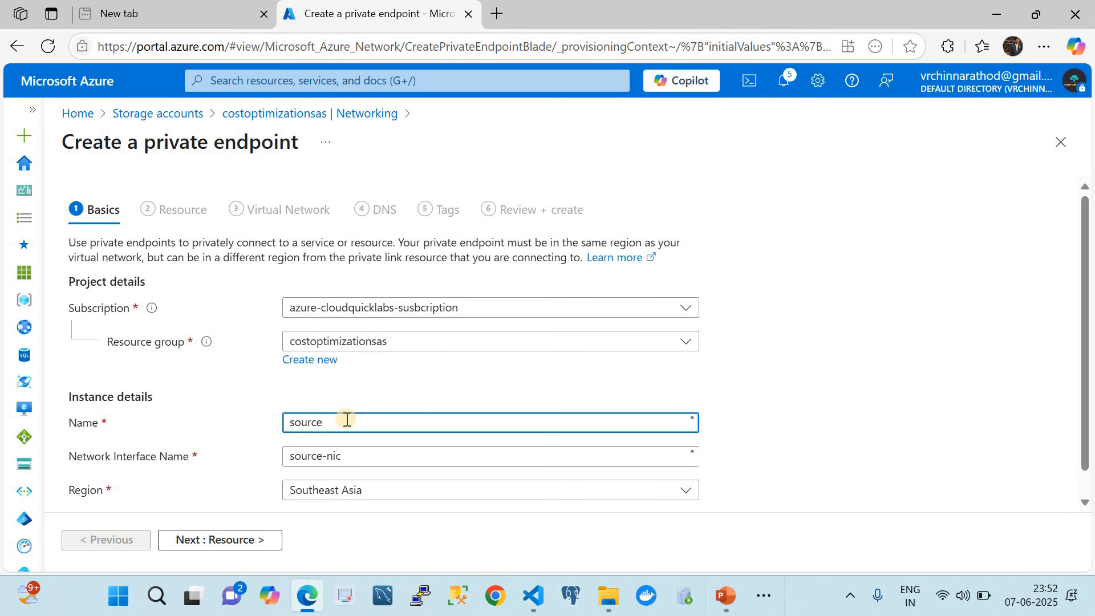
type("pvtend")
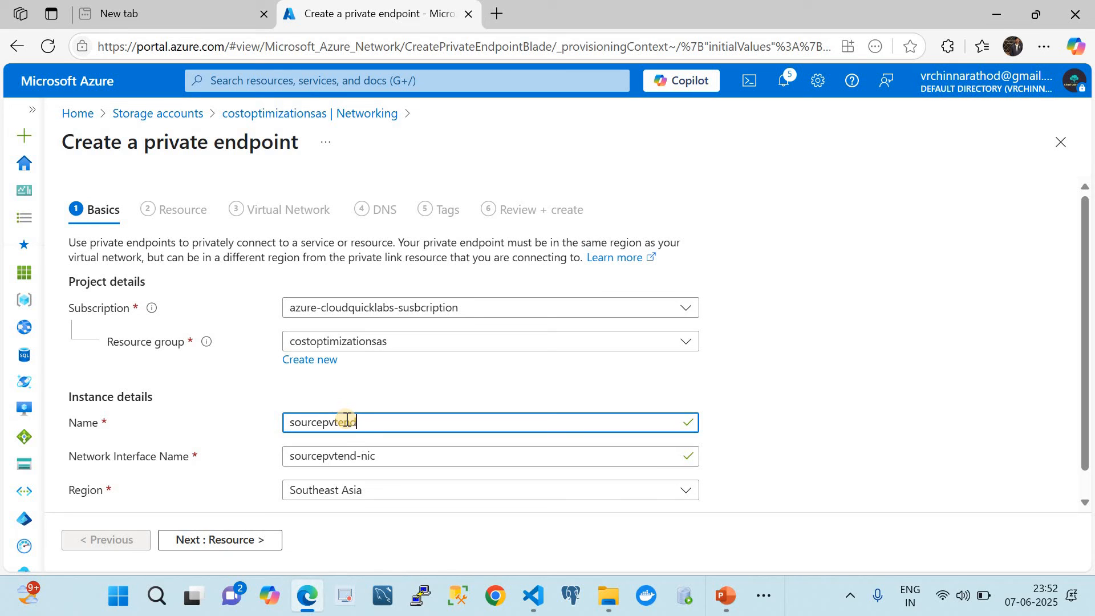
Set the private endpoint's region to East US and continue to the Resource stage
scroll(366, 426, "down", 1)
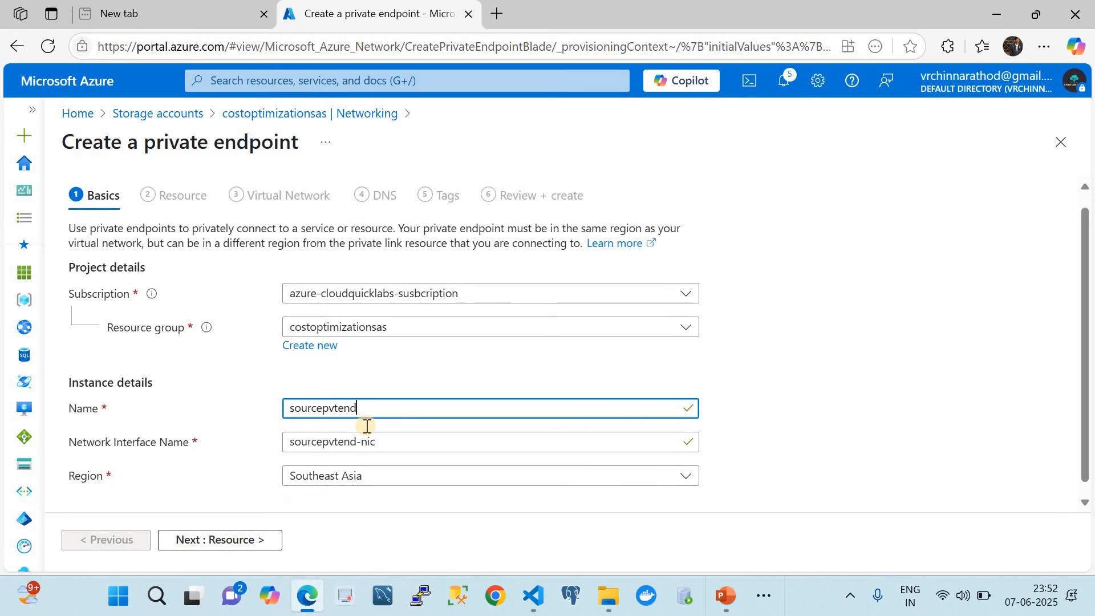
left_click(372, 469)
scroll(361, 366, "down", 2)
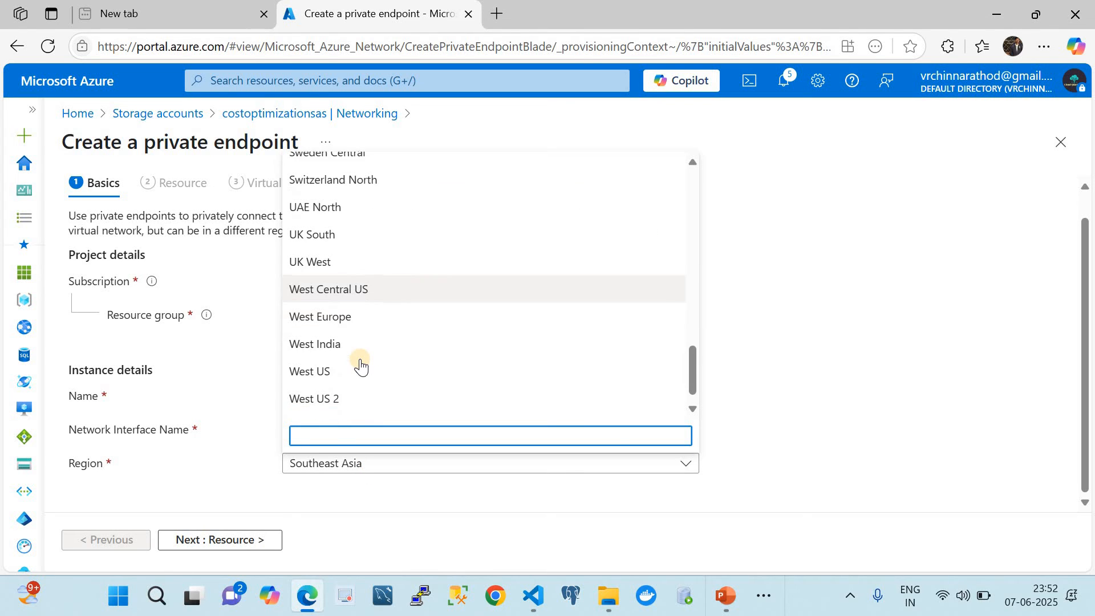
scroll(360, 366, "up", 2)
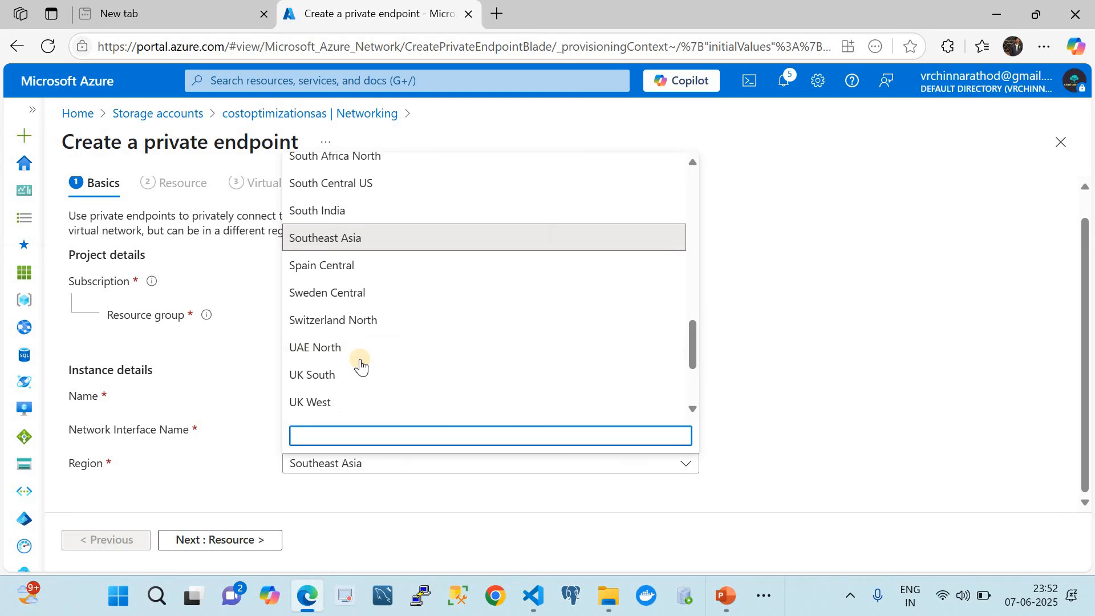
scroll(360, 365, "down", 2)
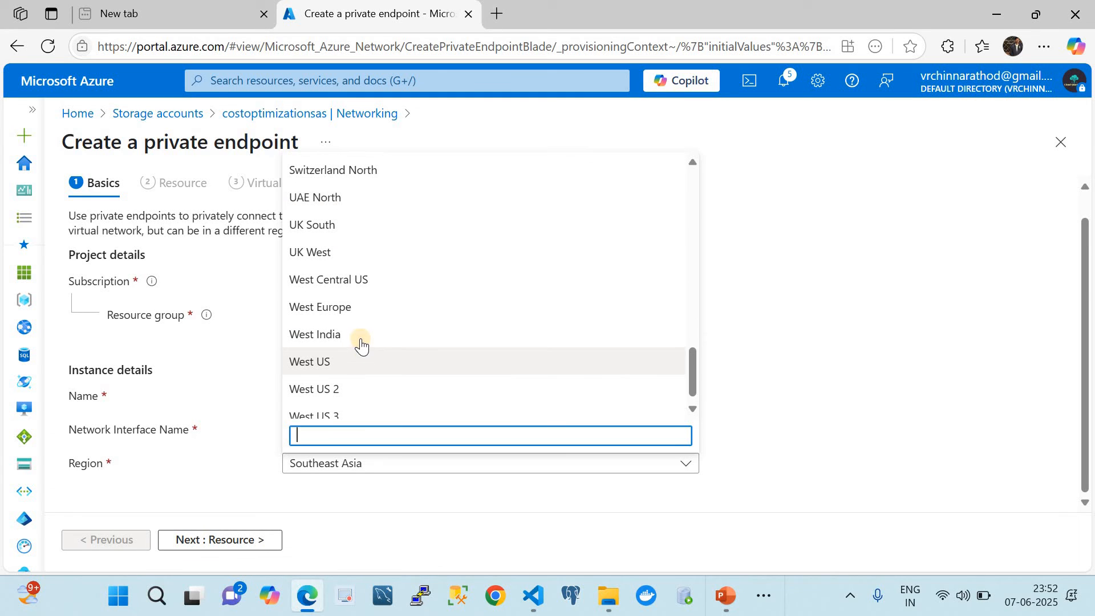
scroll(361, 343, "up", 2)
scroll(361, 343, "down", 2)
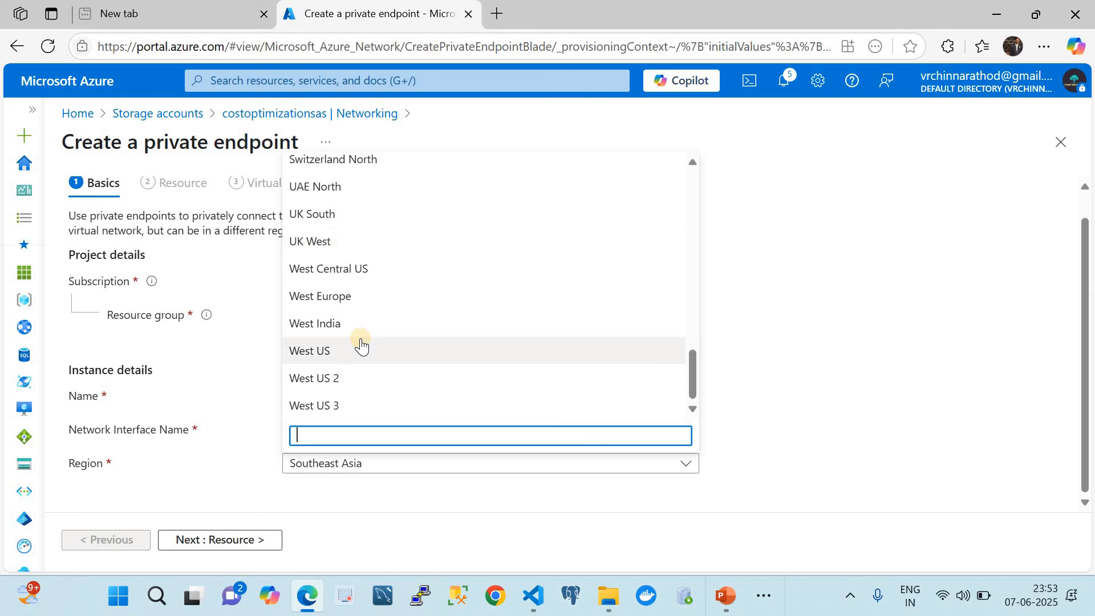
type("east")
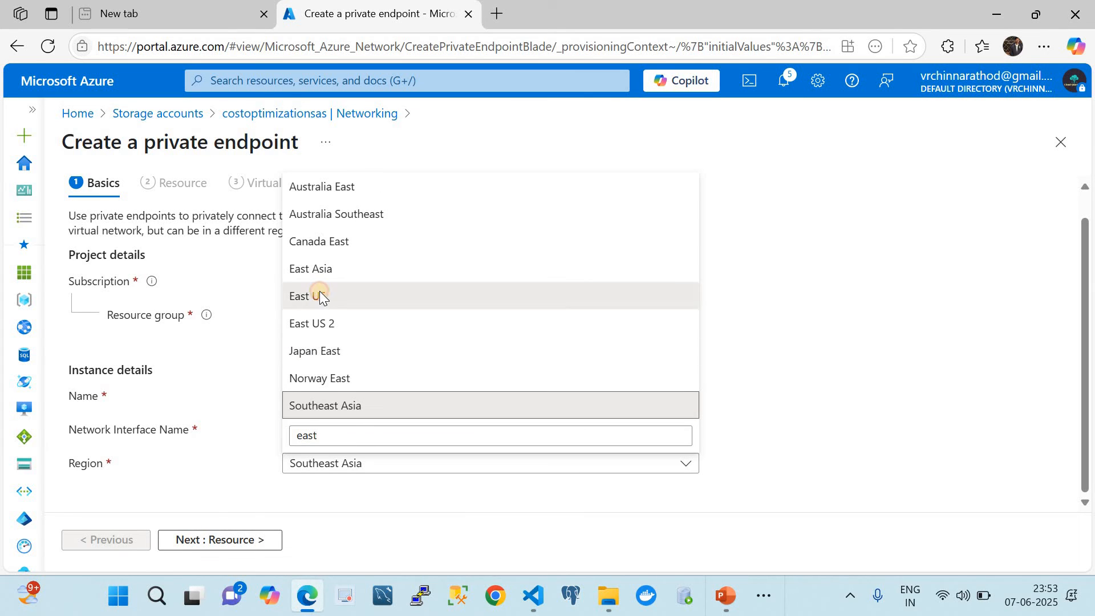
left_click(320, 295)
left_click(226, 547)
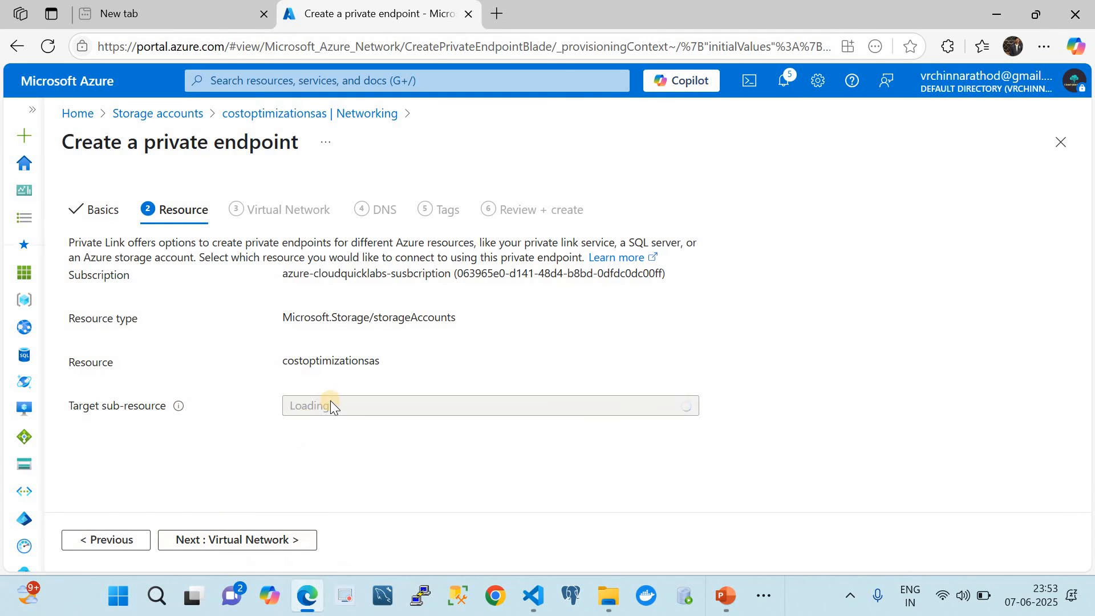
Choose blob as the private endpoint's target sub-resource and continue to the Virtual Network stage
left_click(336, 405)
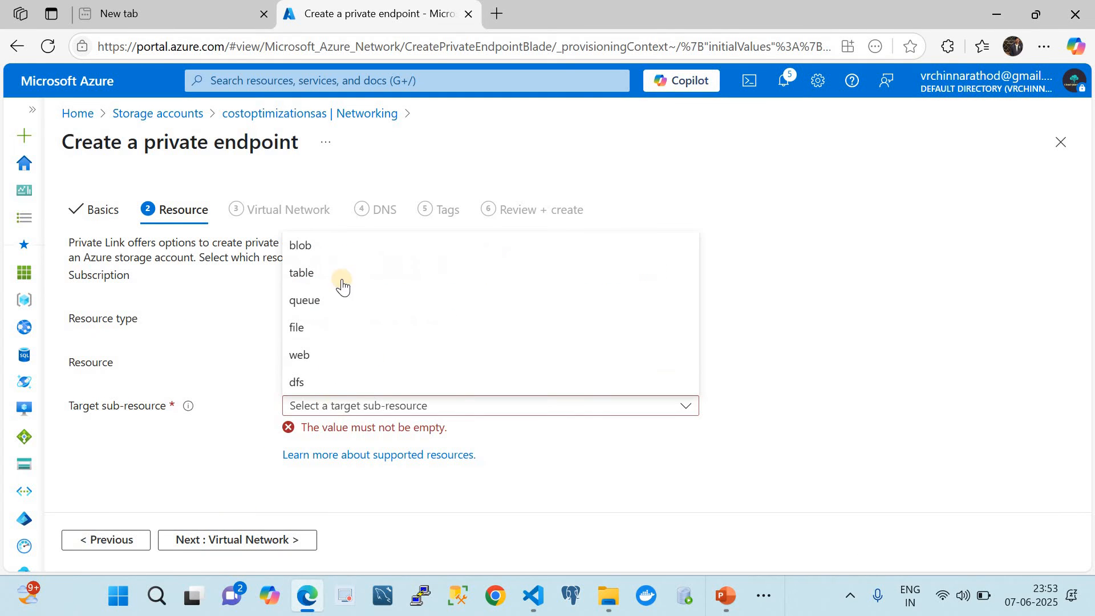
left_click(312, 251)
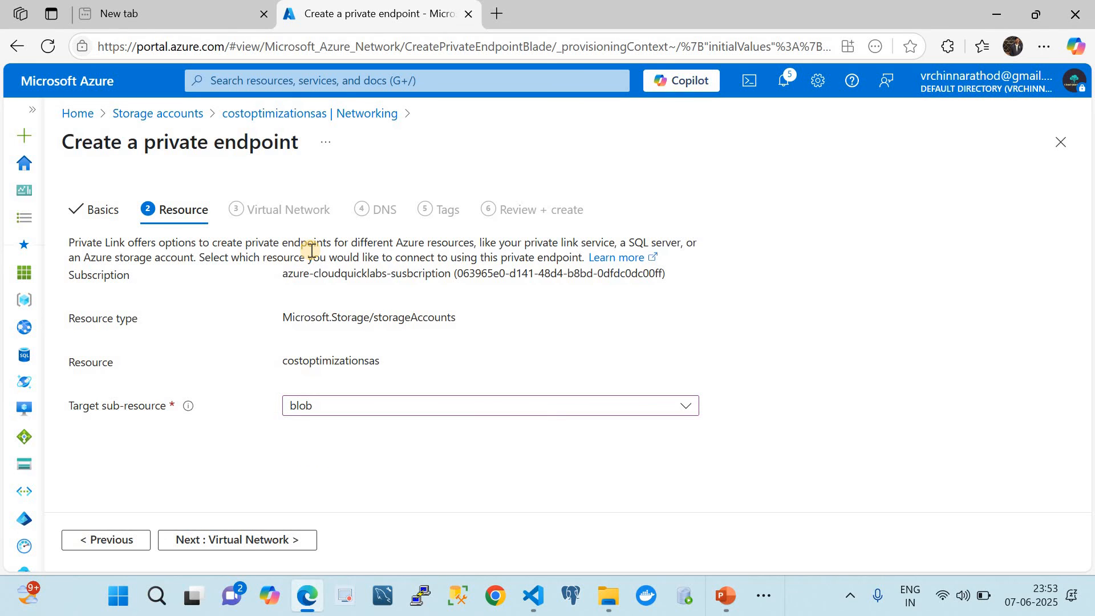
left_click(257, 540)
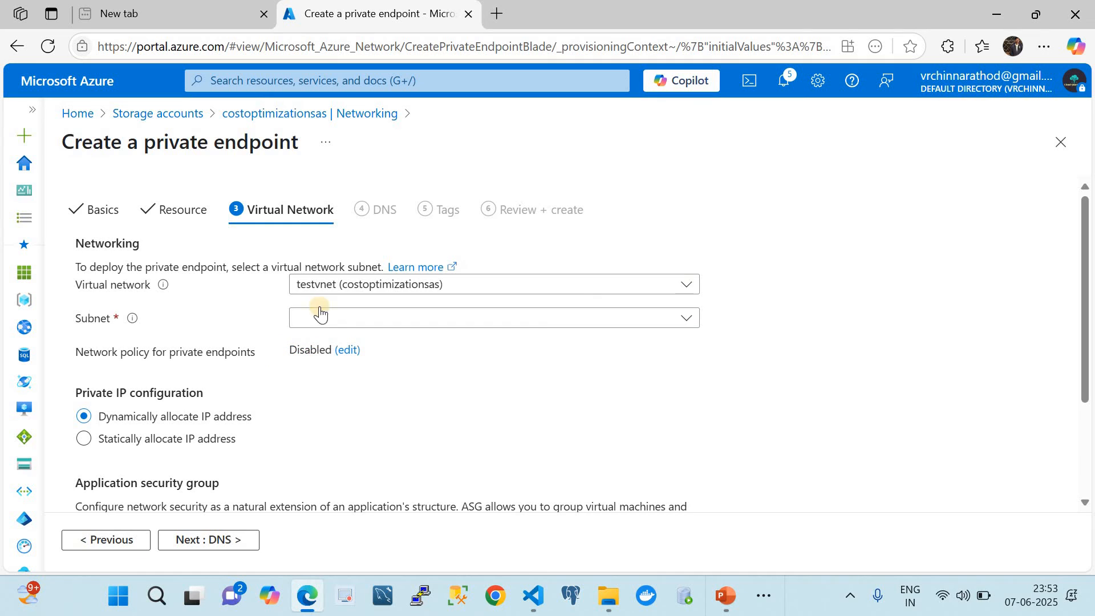
Place the private endpoint in the testvnet virtual network, review the IP and security group options, and continue to the DNS stage
left_click(321, 289)
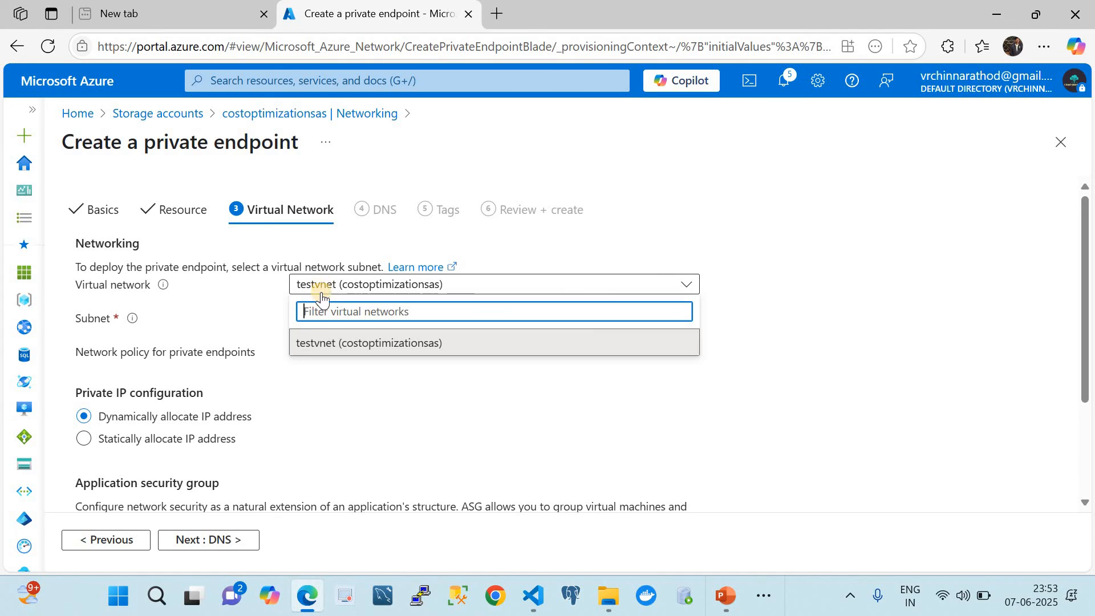
left_click(306, 346)
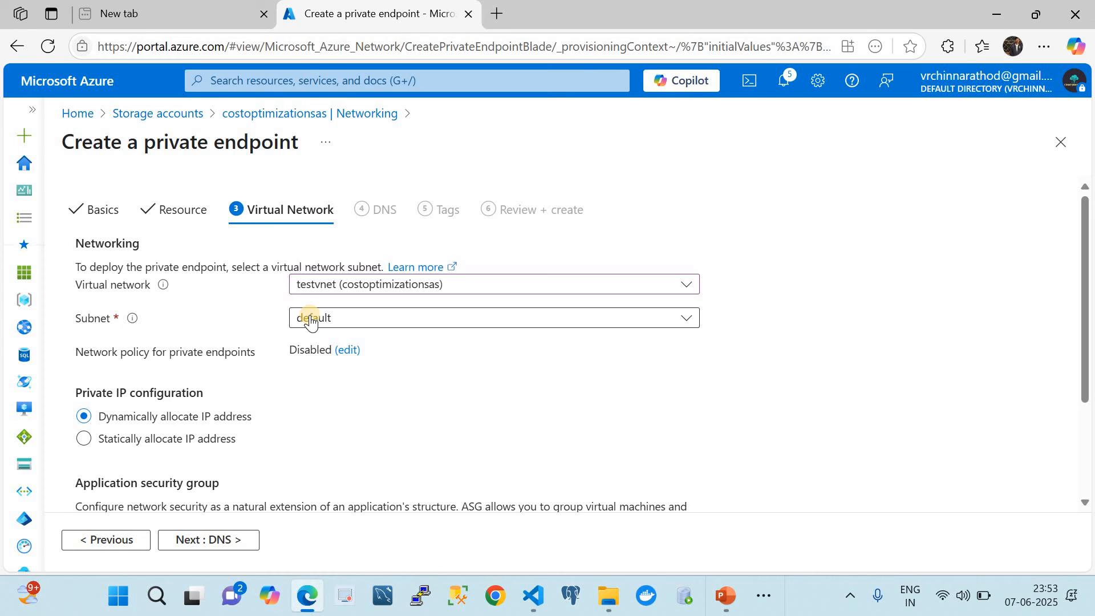
scroll(310, 481, "down", 2)
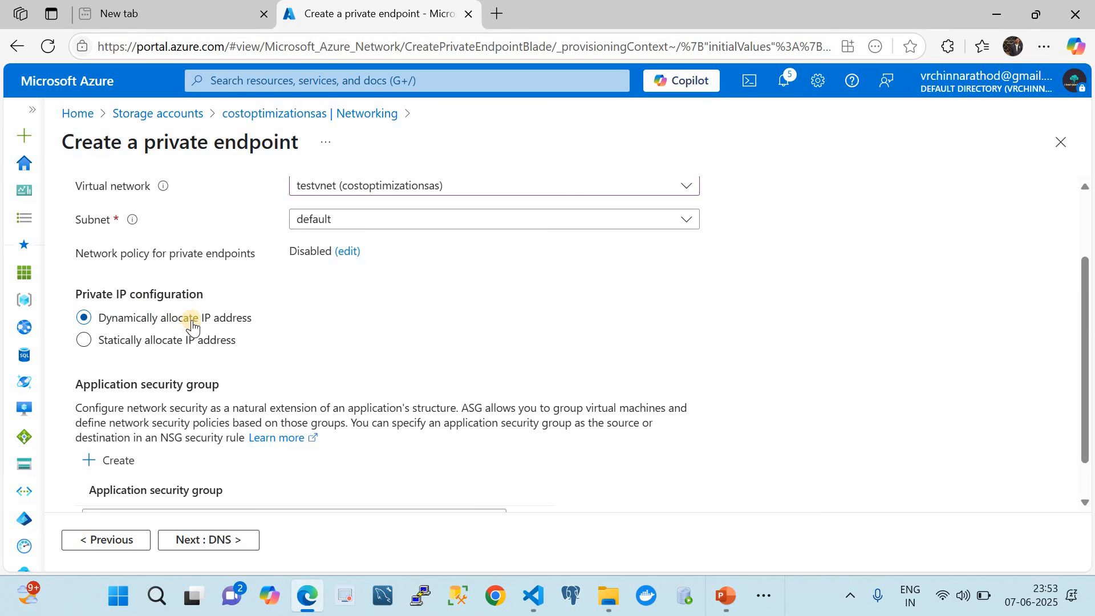
scroll(355, 378, "down", 1)
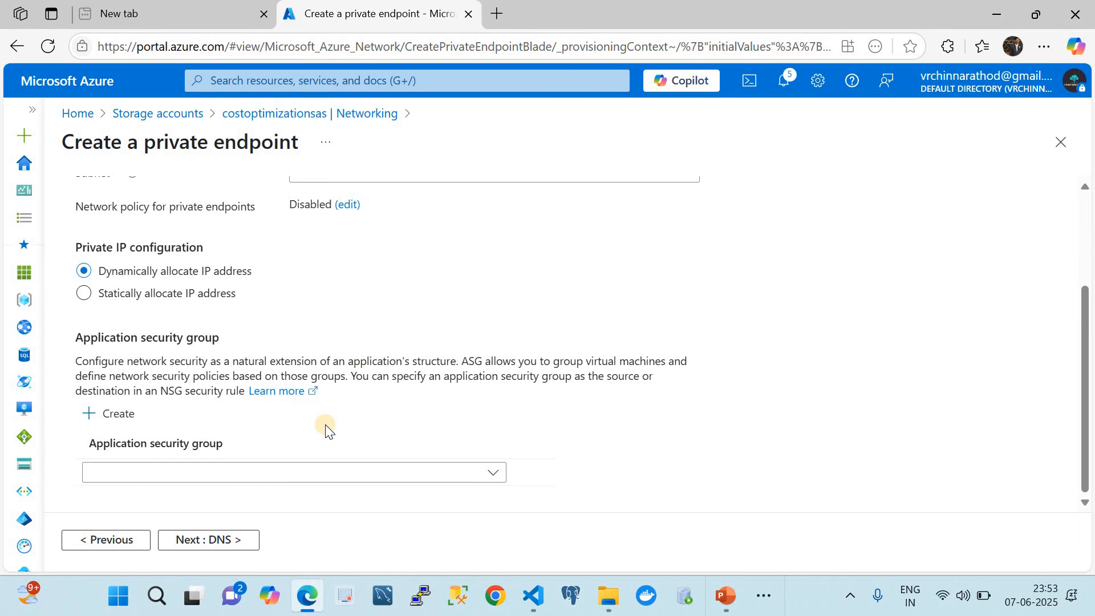
scroll(325, 425, "up", 3)
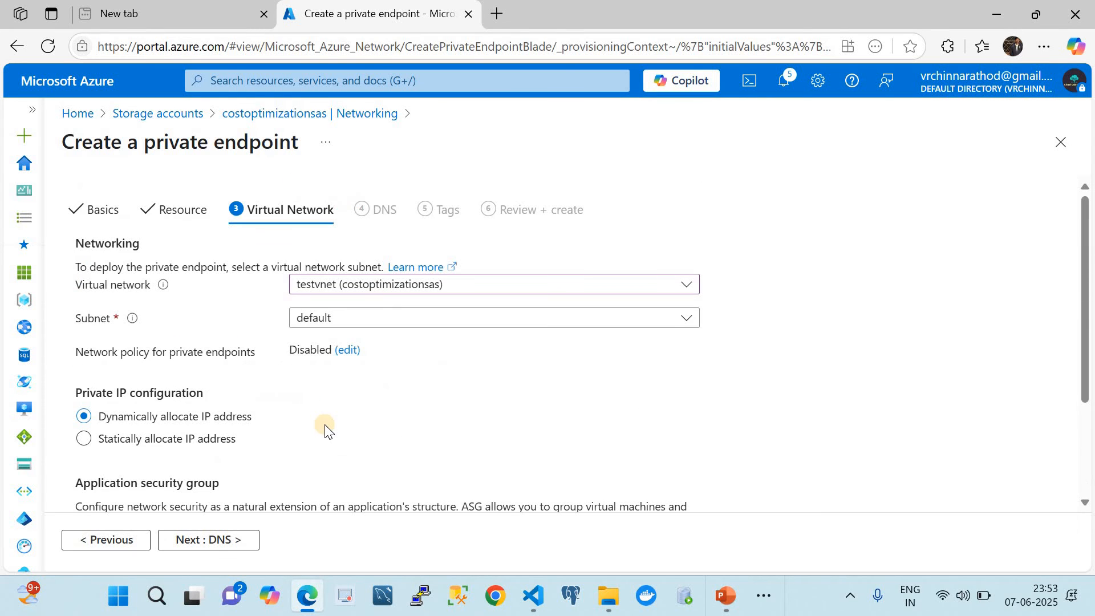
left_click(210, 543)
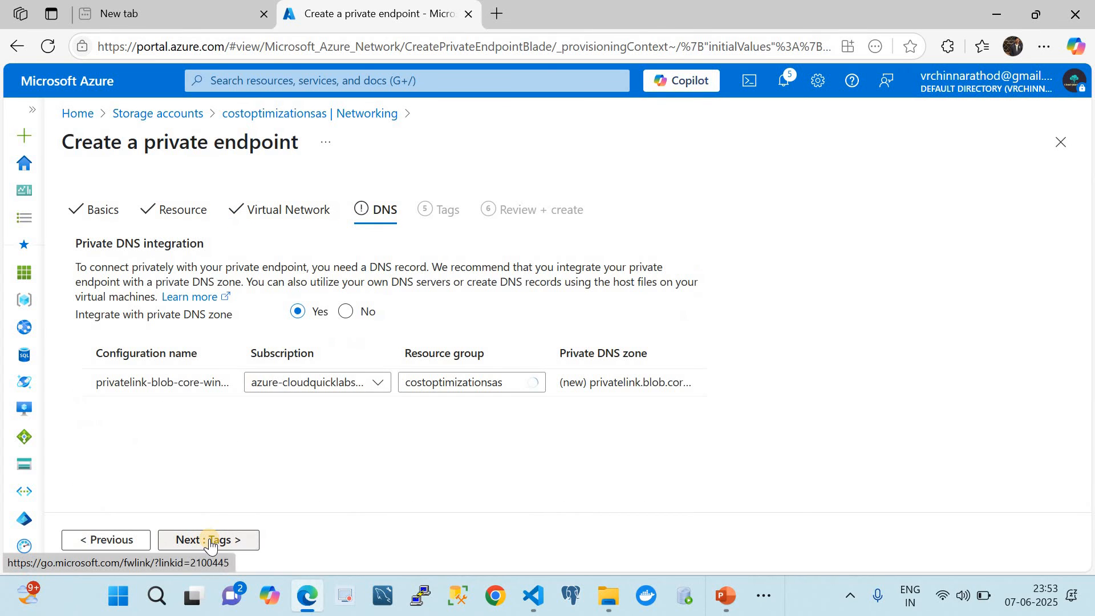
Keep the private DNS zone integration, add no tags, create the sourcepvtend private endpoint, and discard the unsaved edits
left_click(210, 541)
left_click(209, 539)
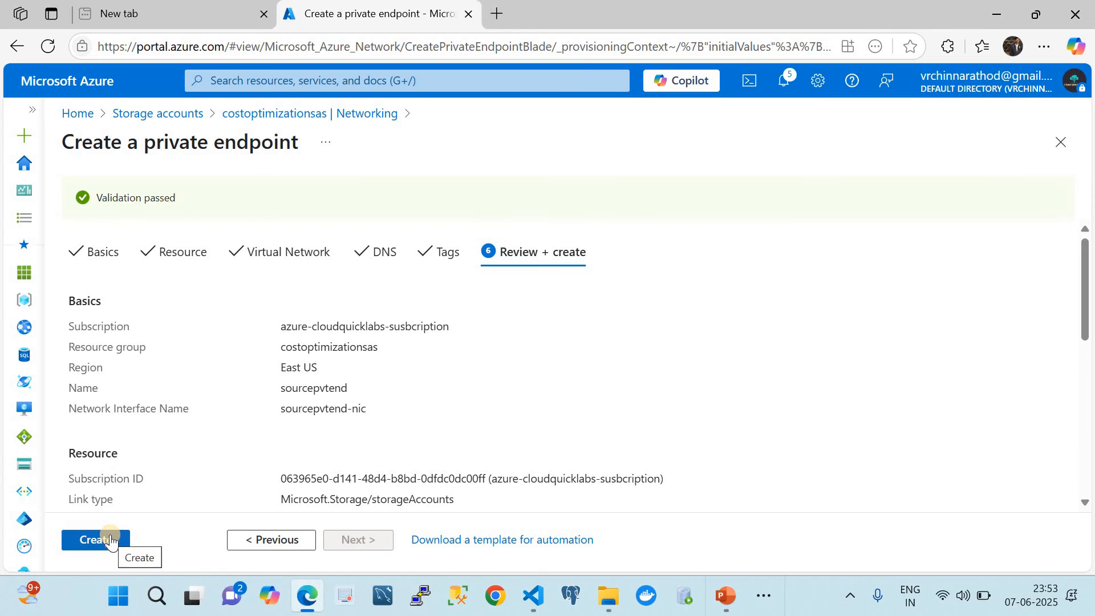
left_click(96, 539)
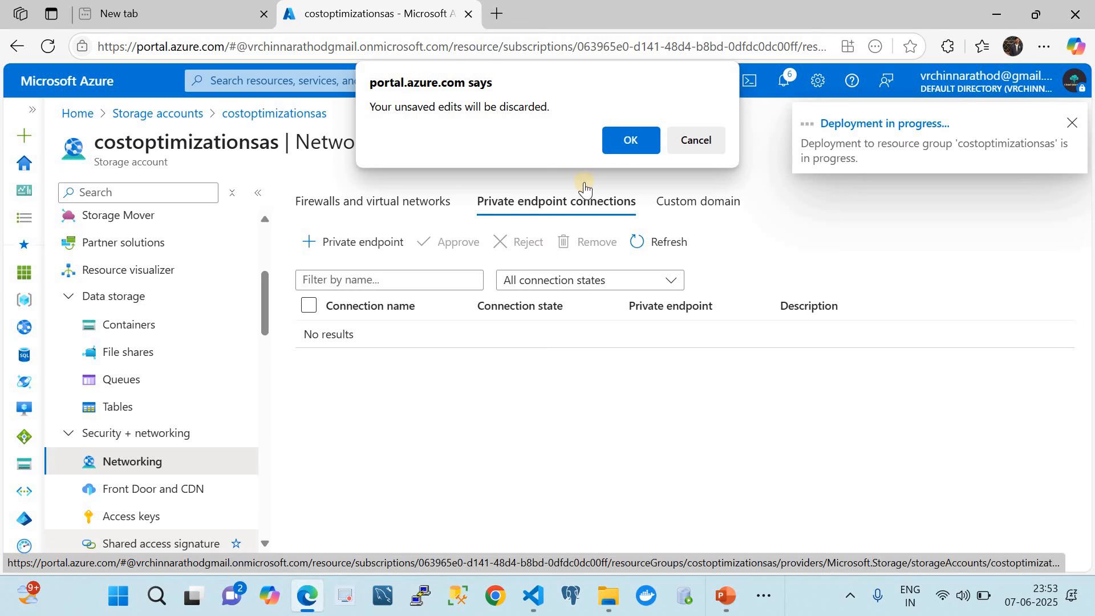
left_click(614, 145)
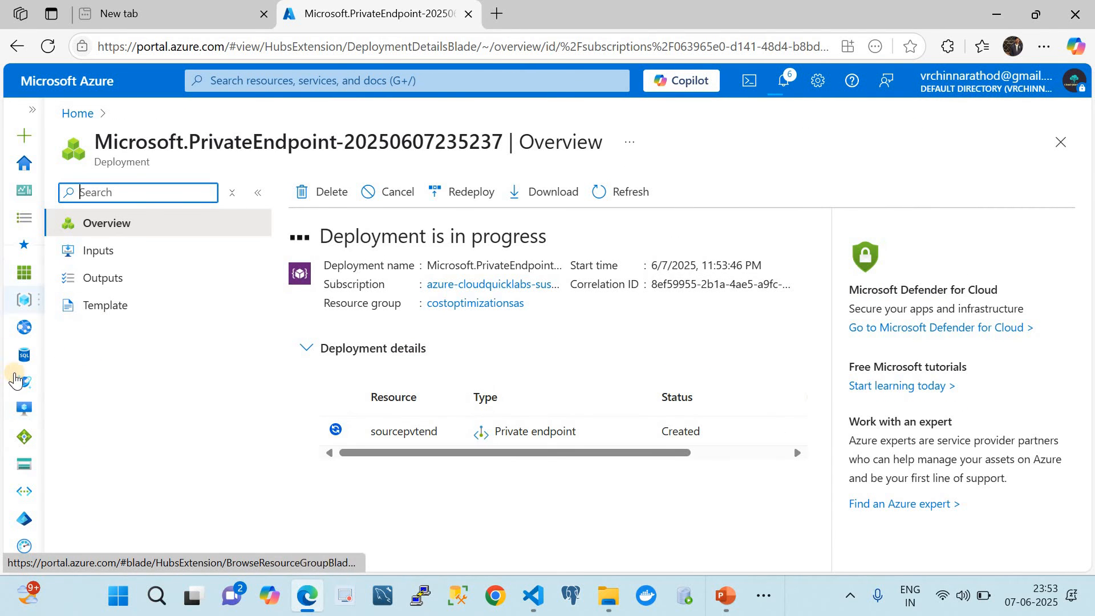
Check the deployment notifications, and open the networking settings of the costoptimizationsas12 storage account
left_click(24, 463)
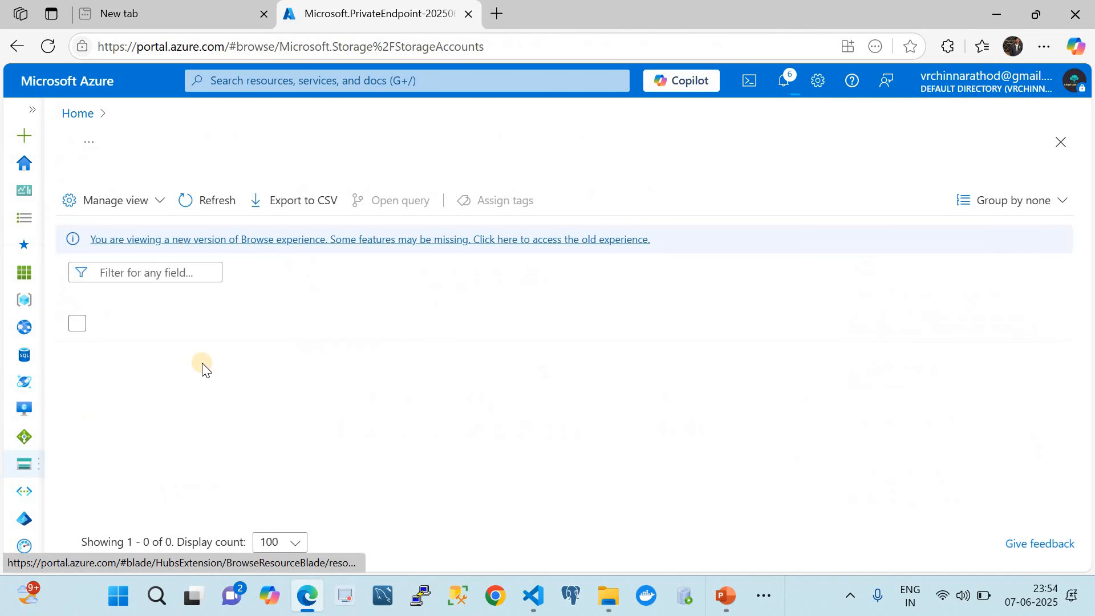
left_click(783, 81)
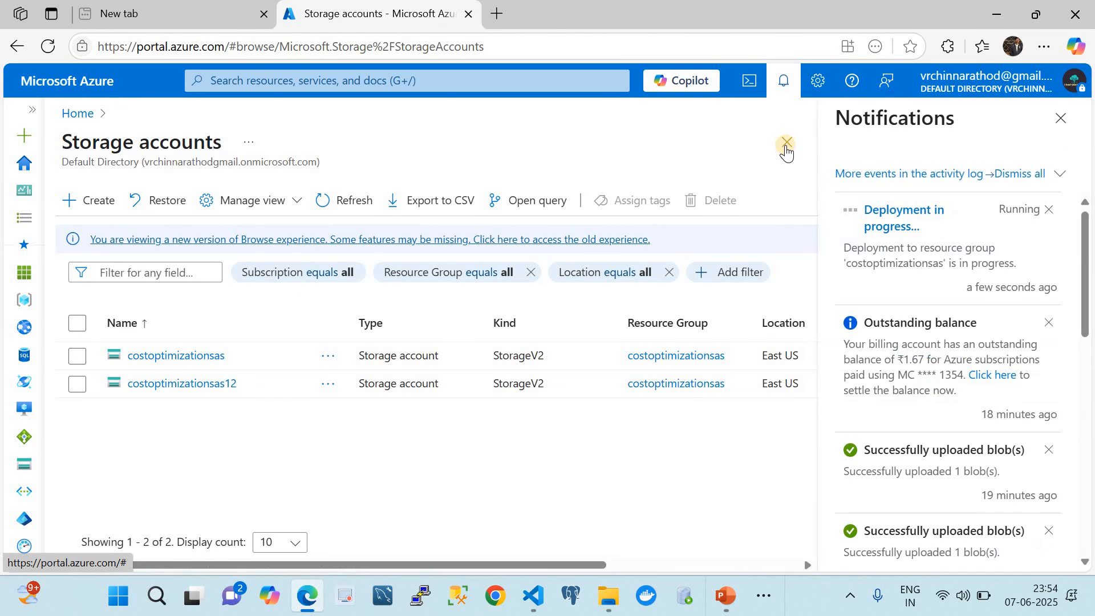
left_click(1056, 123)
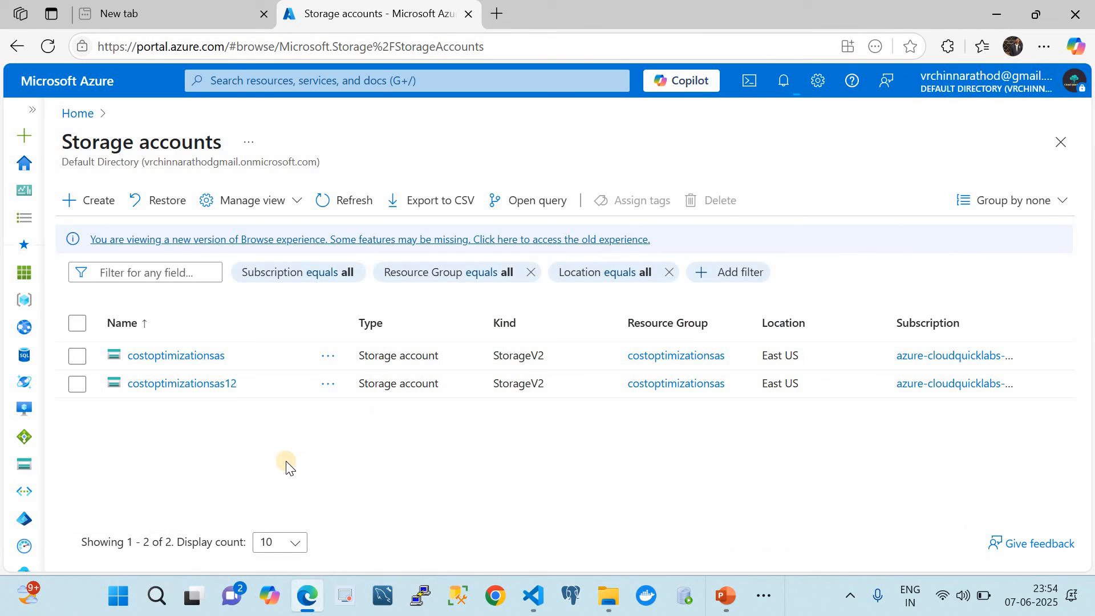
left_click(195, 384)
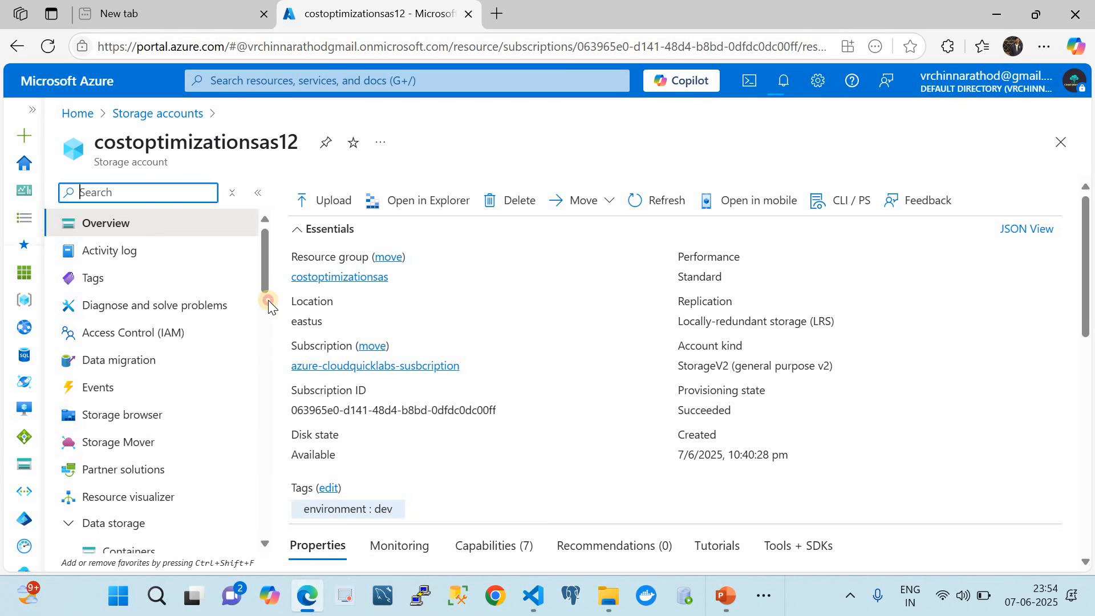
scroll(268, 300, "down", 5)
scroll(268, 300, "up", 5)
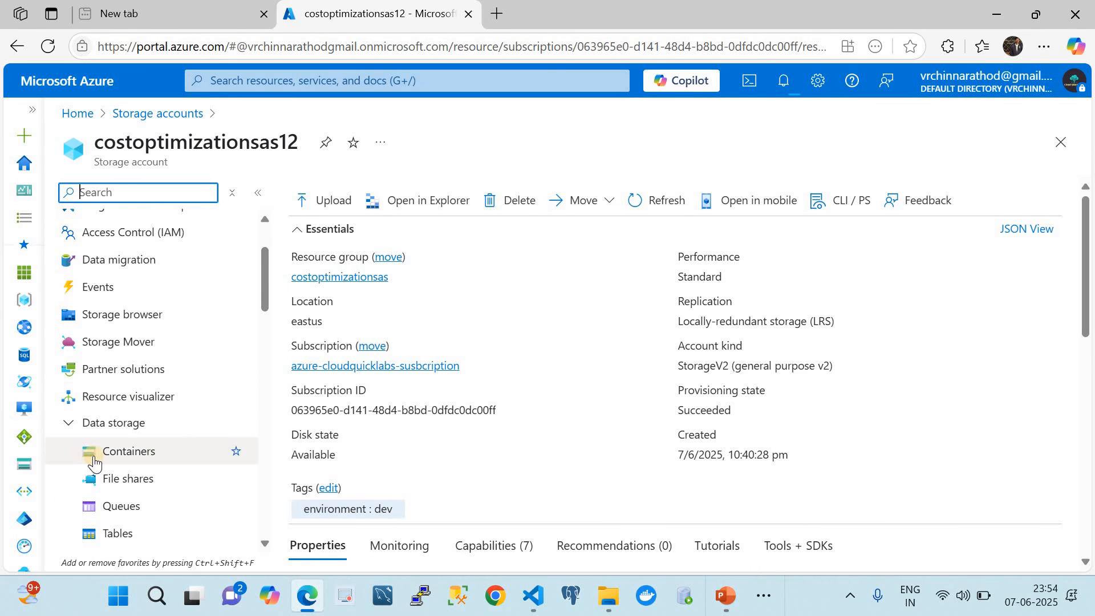
scroll(98, 461, "down", 2)
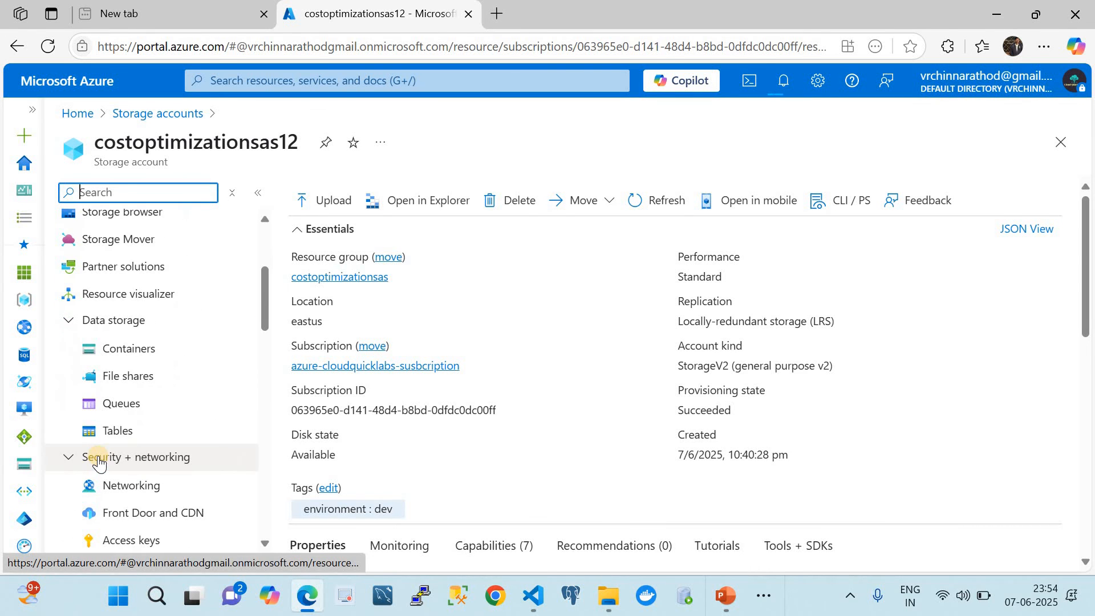
left_click(123, 489)
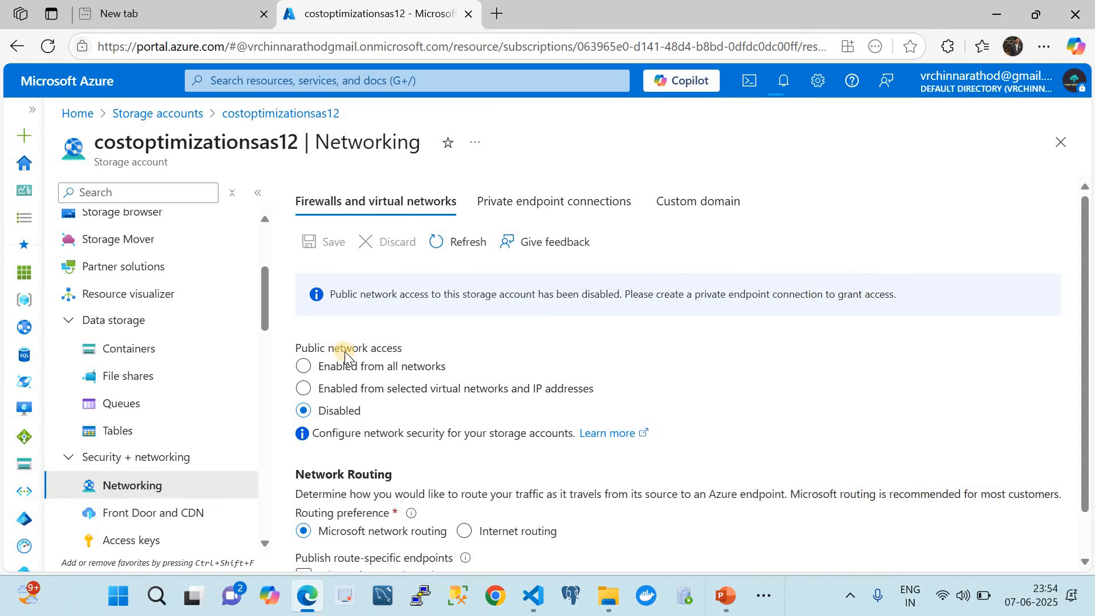
Start a new private endpoint for the costoptimizationsas12 storage account and name it sinkpvtendpoint
left_click(536, 204)
left_click(358, 243)
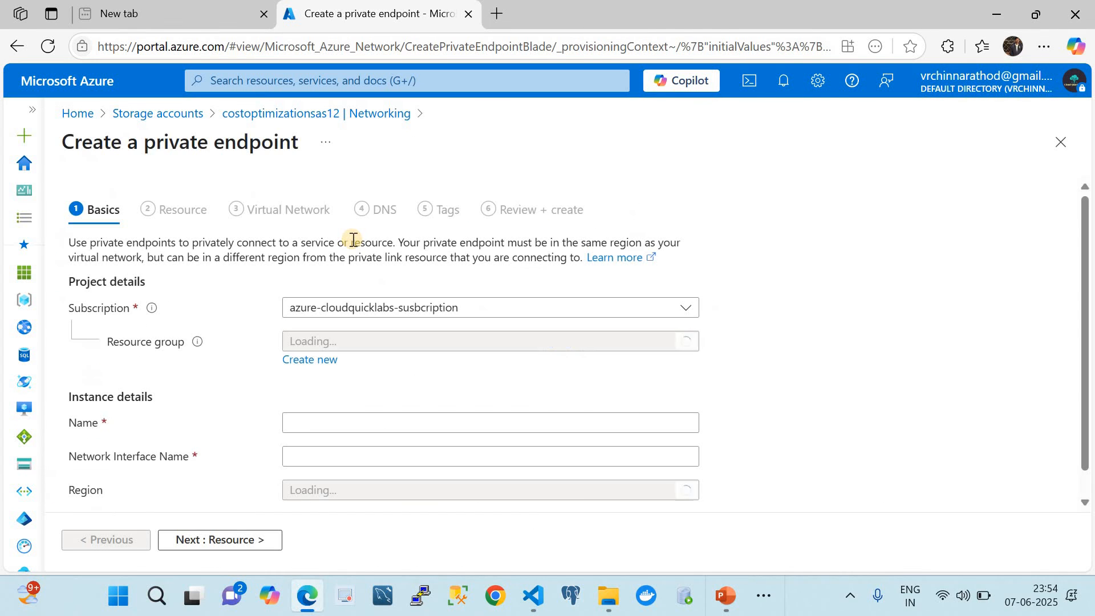
left_click(345, 423)
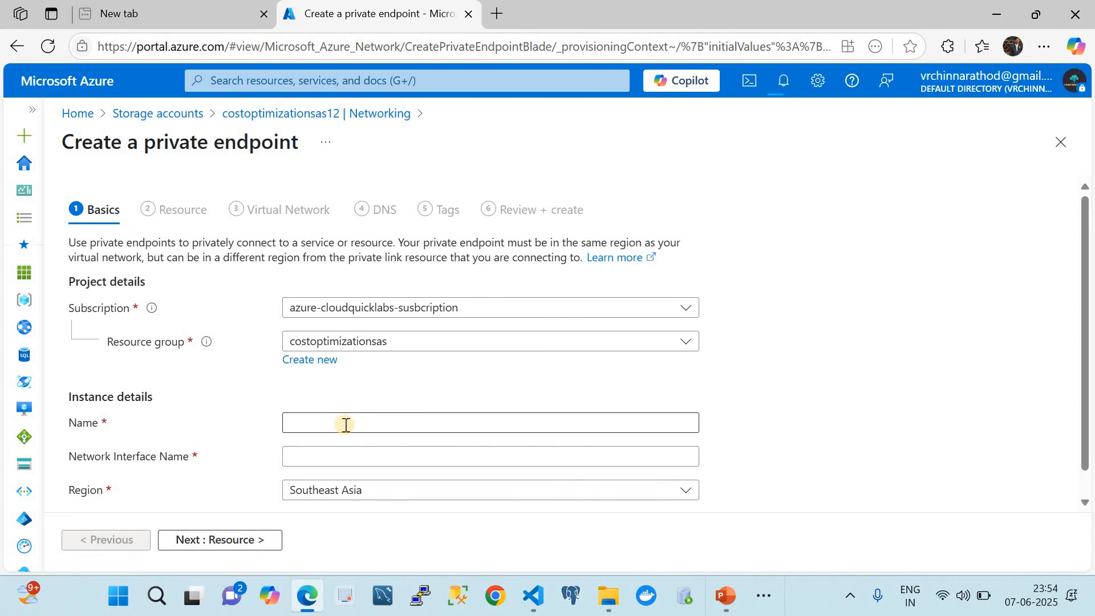
type("sinkpv")
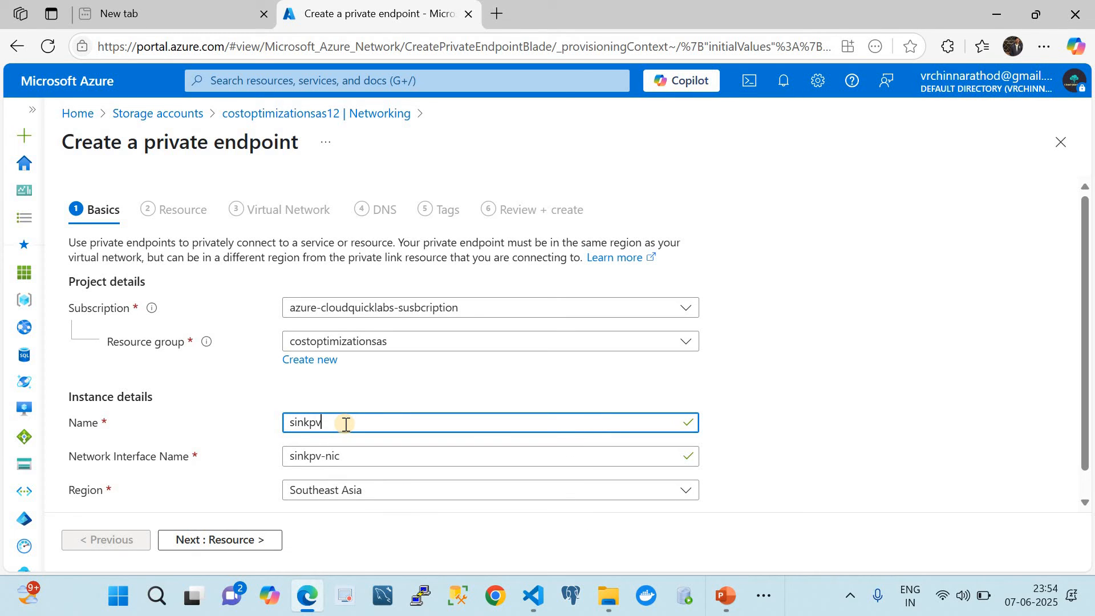
type("dpoint")
Set the sinkpvtendpoint region to East US and continue to the Resource stage
scroll(412, 473, "down", 1)
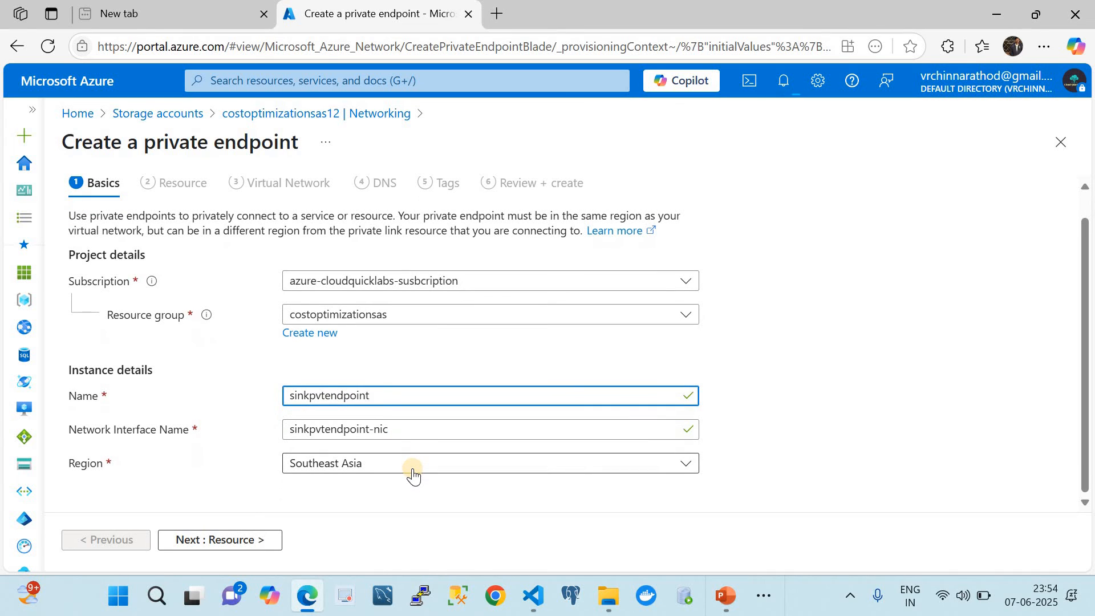
left_click(355, 474)
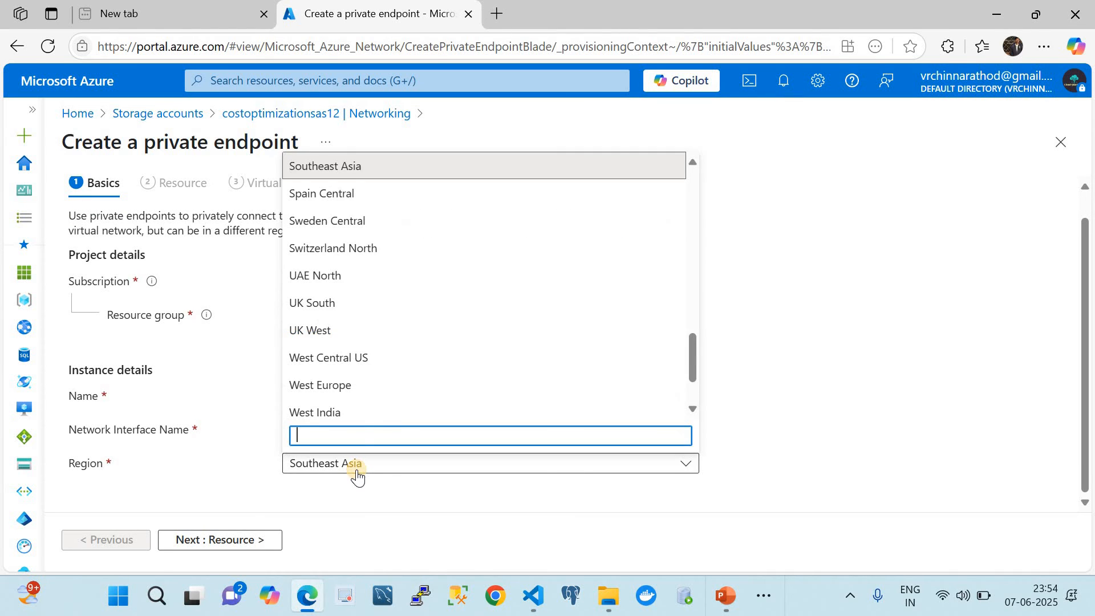
type("east")
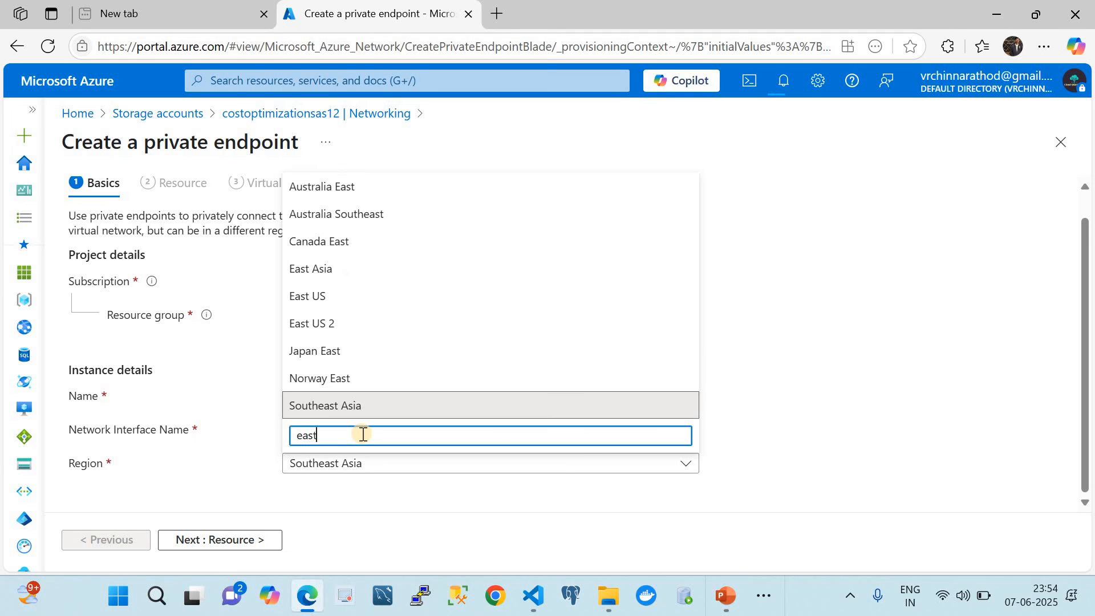
left_click(319, 293)
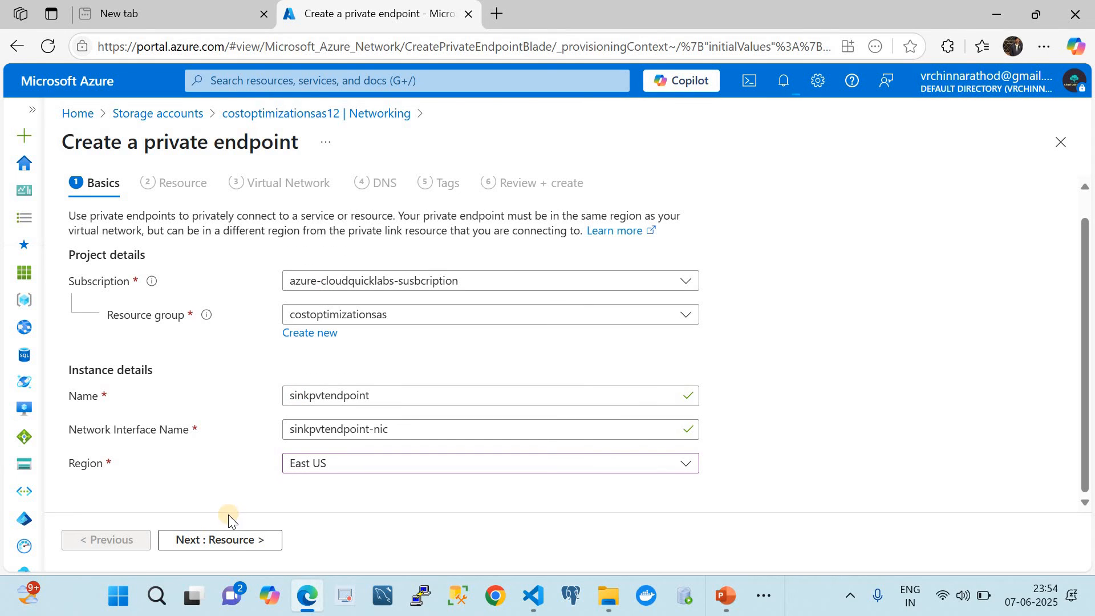
left_click(232, 542)
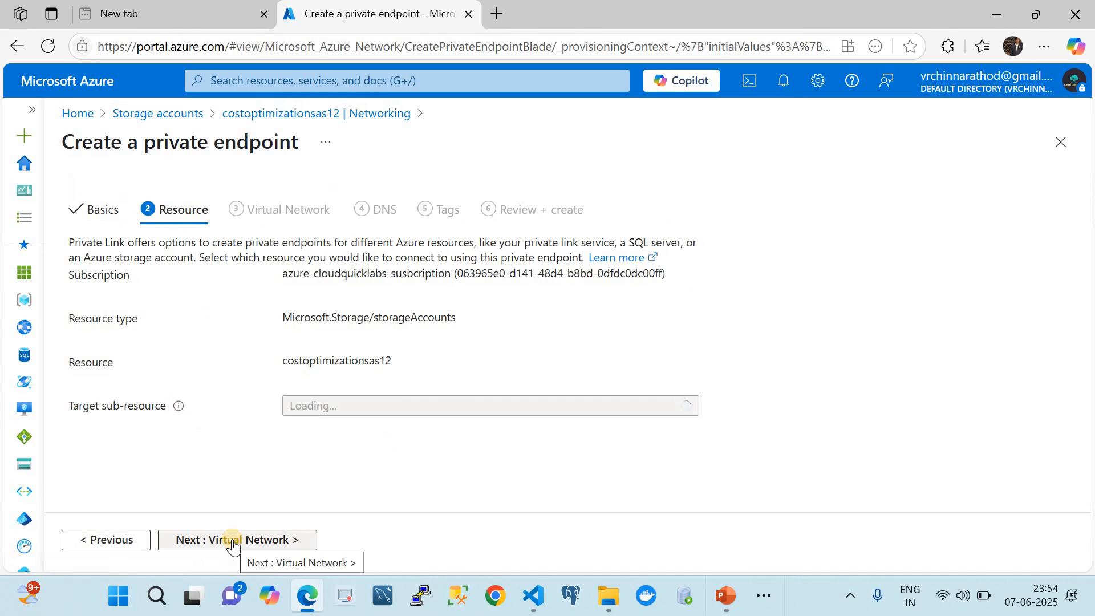
Choose blob as the target sub-resource, and accept the testvnet virtual network with its default subnet and dynamic IP allocation
left_click(342, 406)
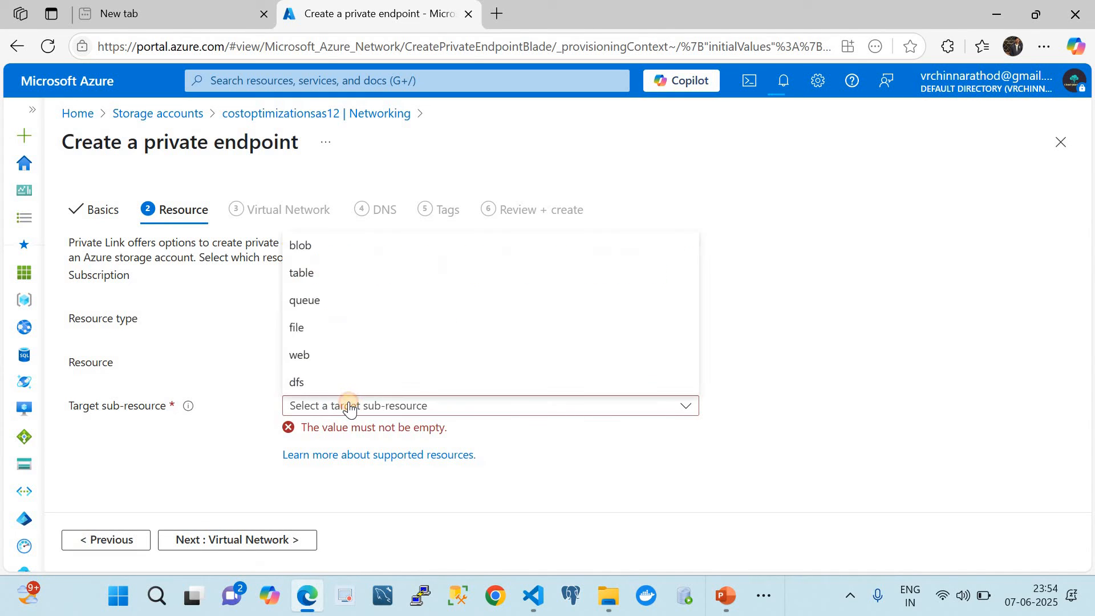
left_click(301, 247)
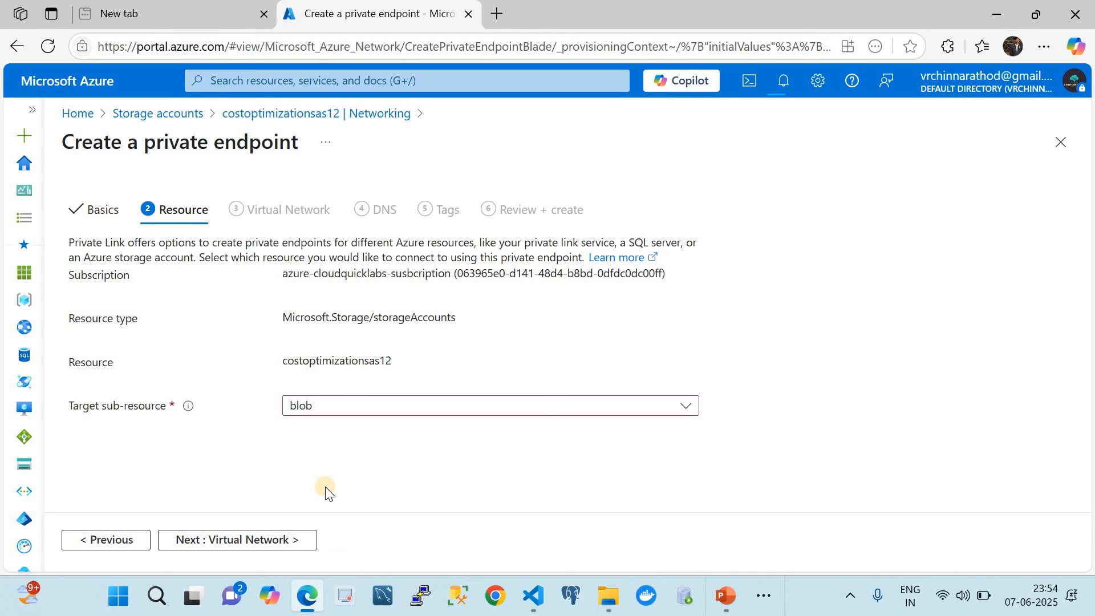
left_click(261, 540)
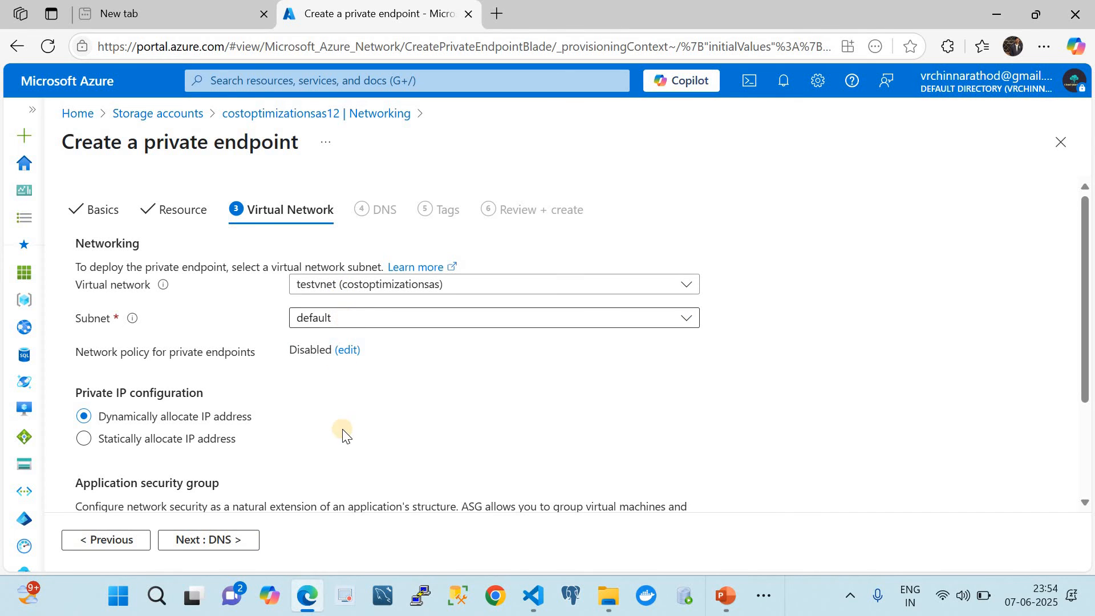
scroll(234, 406, "down", 1)
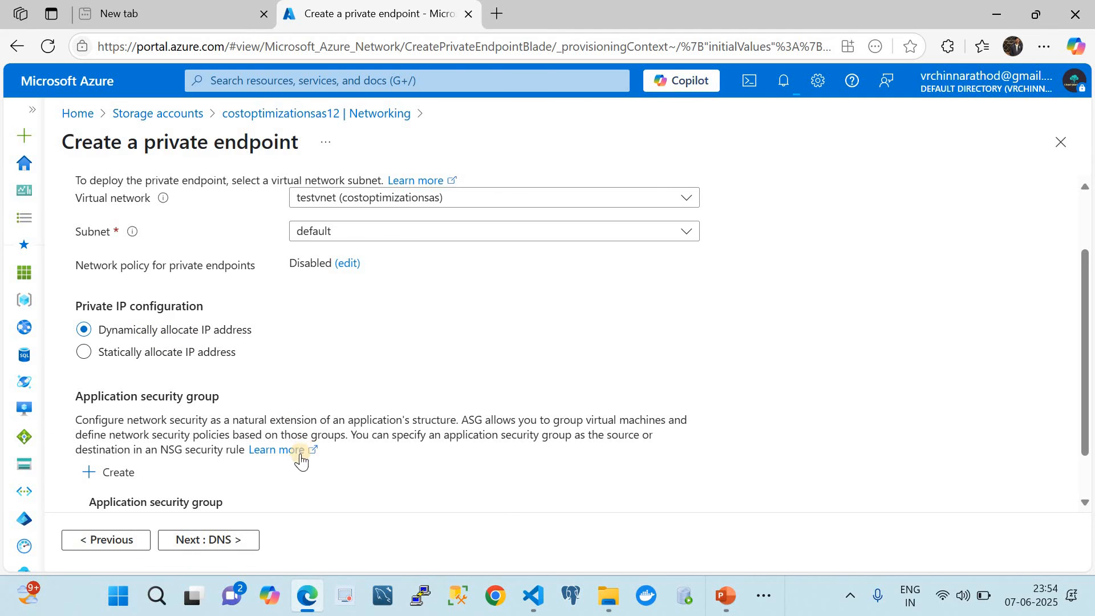
left_click(206, 547)
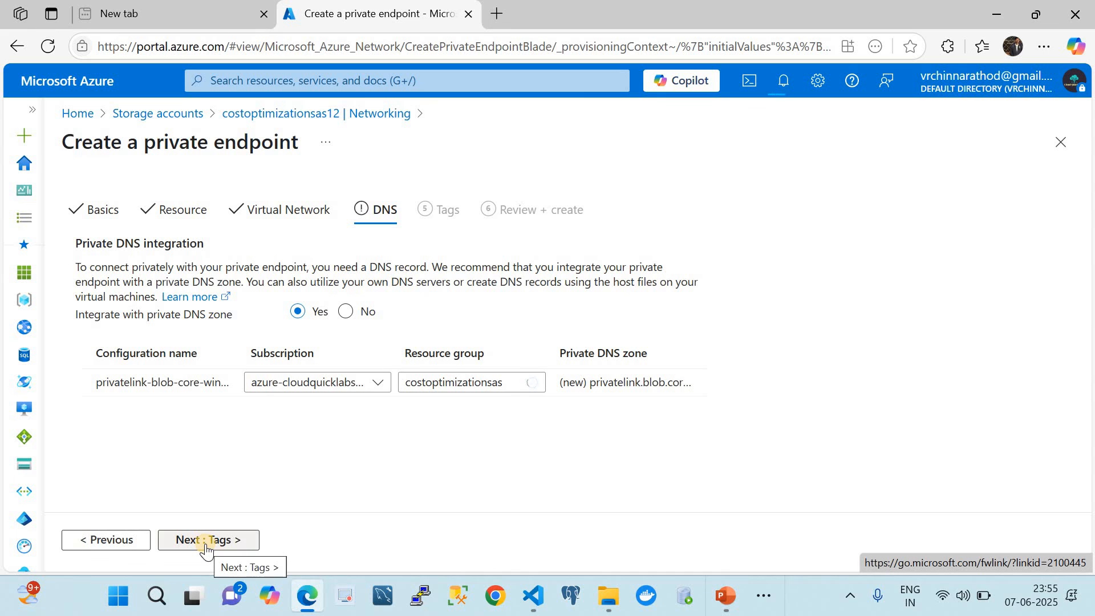
Keep the private DNS zone integration, leave the tags empty, and create the sinkpvtendpoint private endpoint
left_click(207, 542)
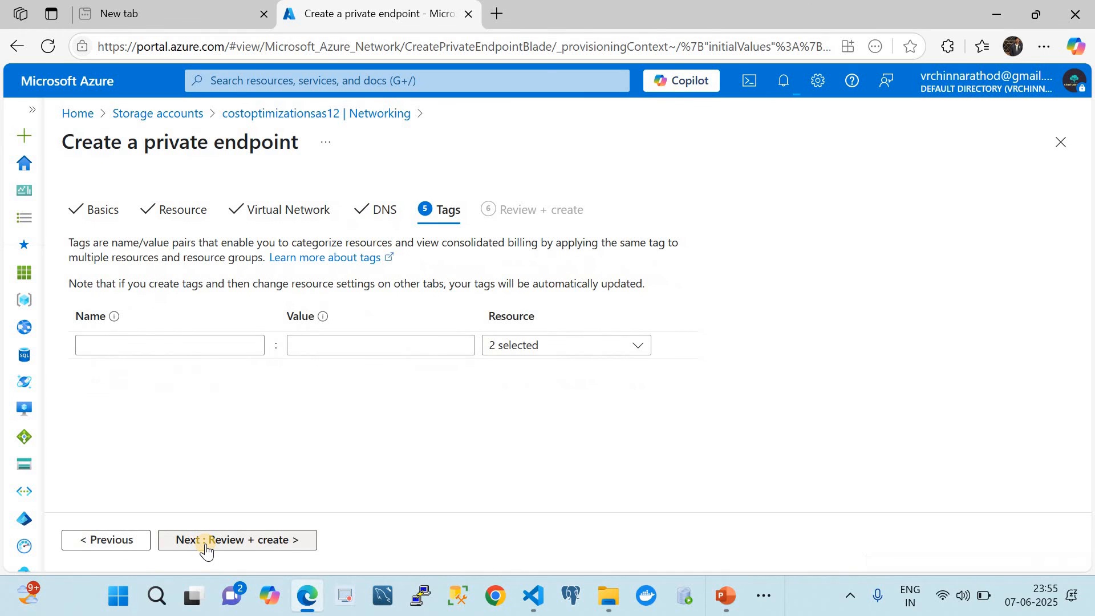
left_click(206, 542)
left_click(66, 541)
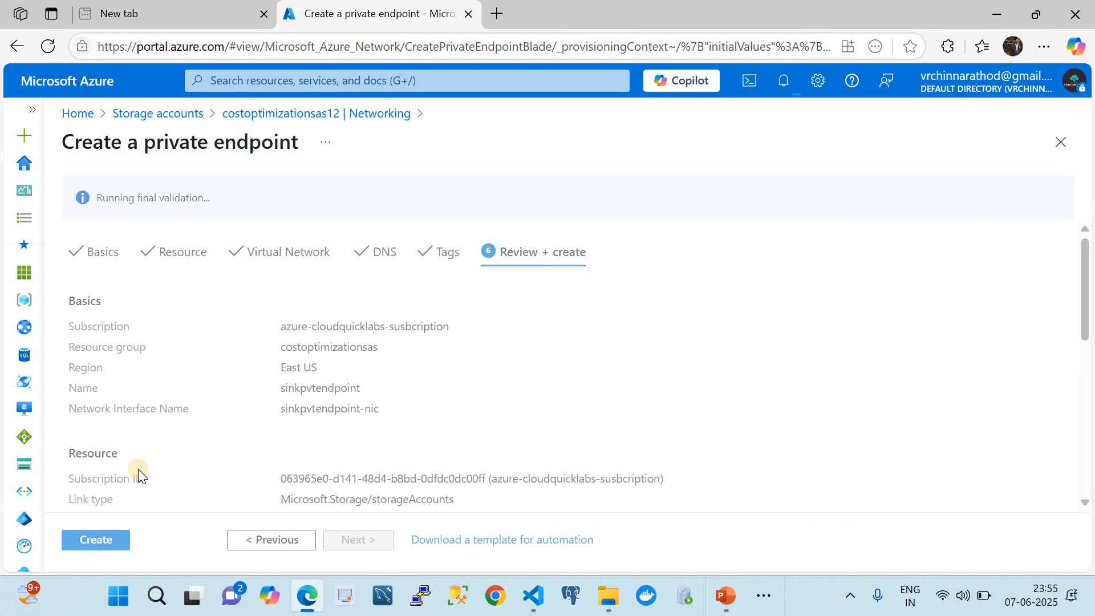
left_click(97, 540)
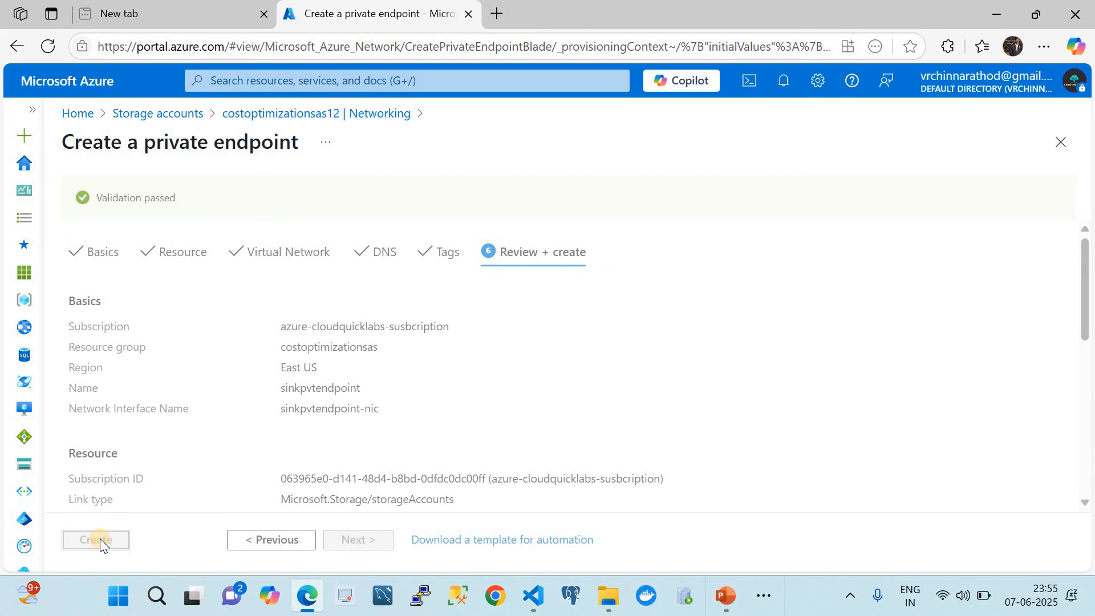
Check the deployment notifications, and open the testadfdemo12345 data factory from the recent resources
left_click(785, 84)
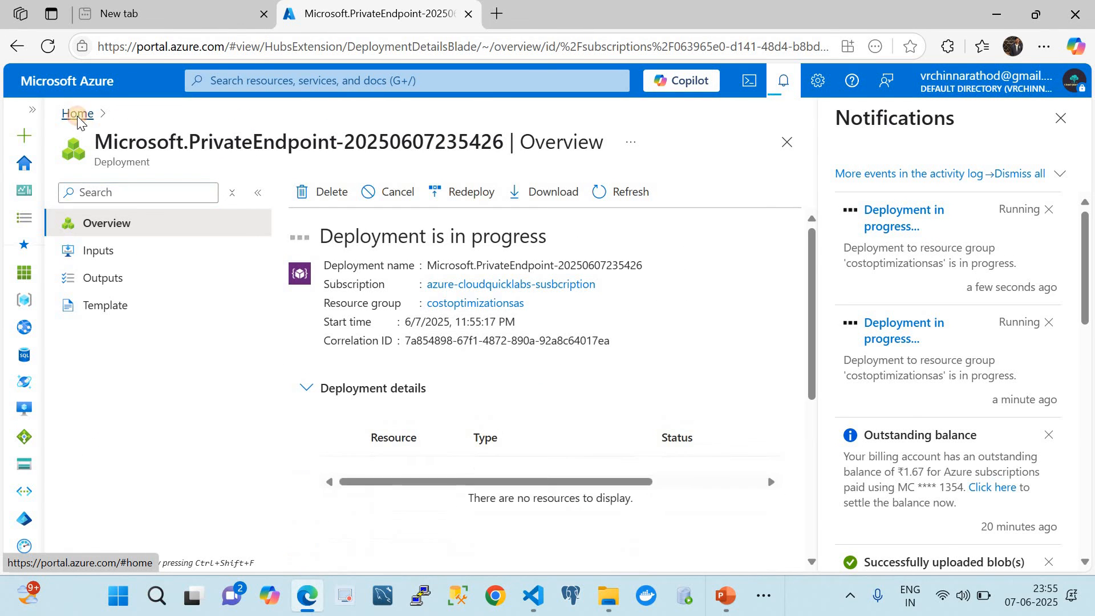
left_click(77, 114)
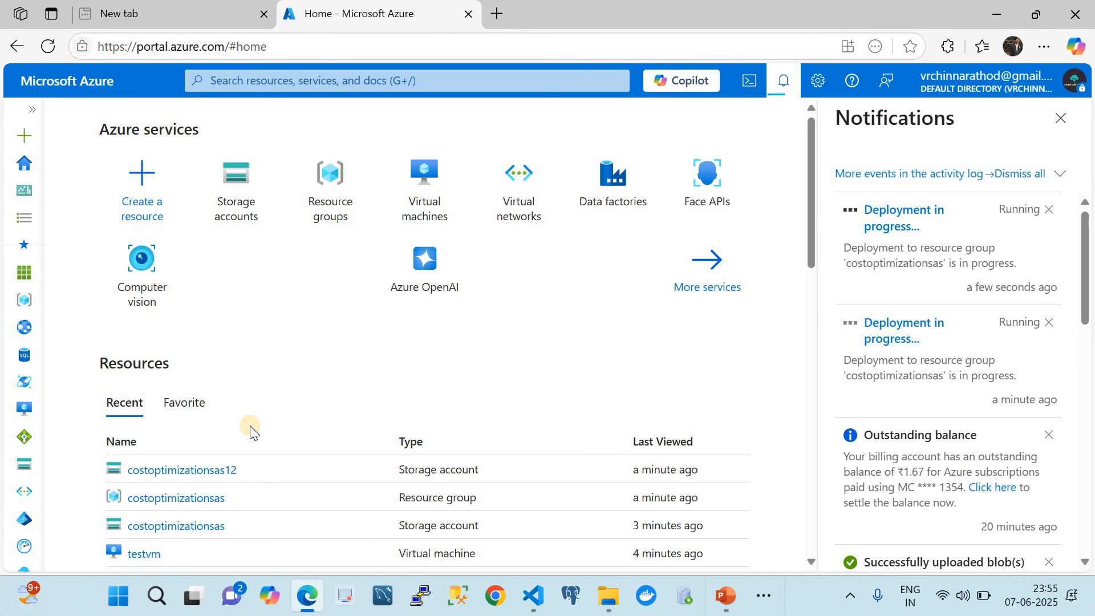
scroll(250, 427, "down", 2)
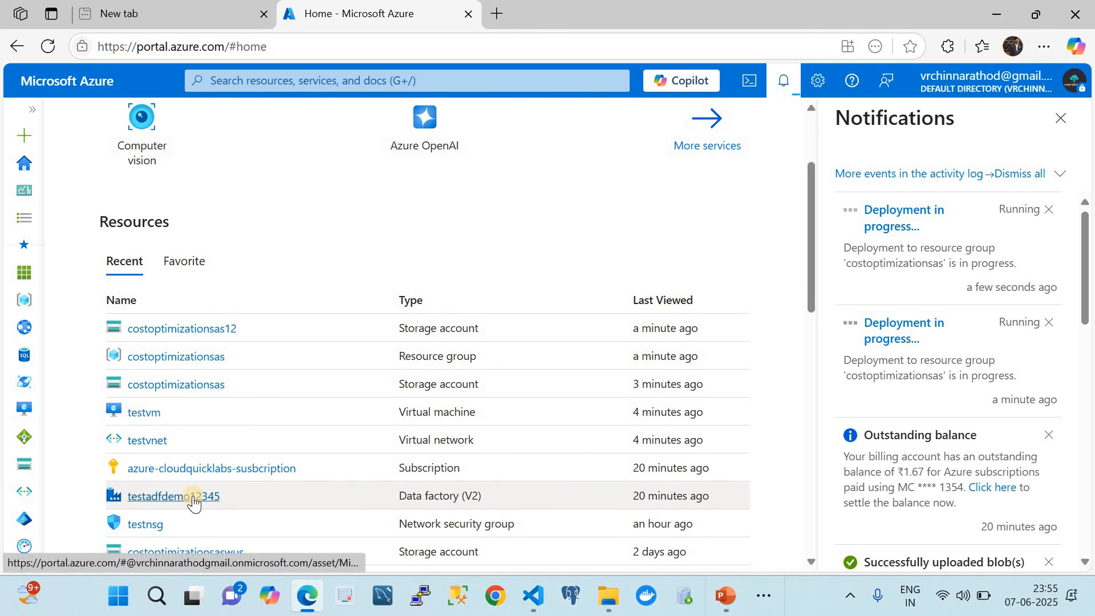
left_click(195, 502)
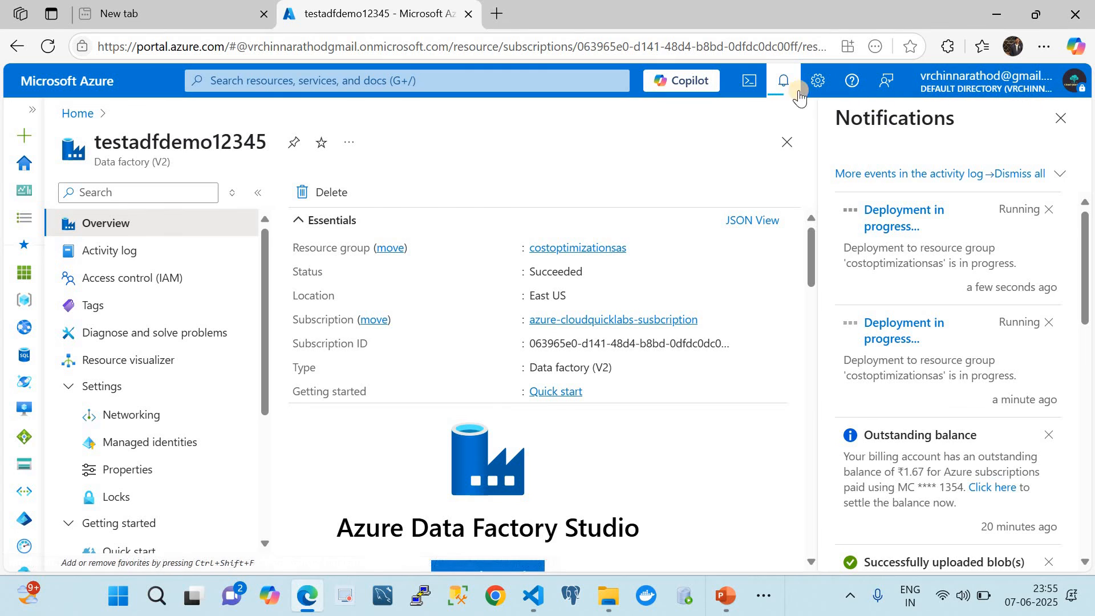
left_click(785, 93)
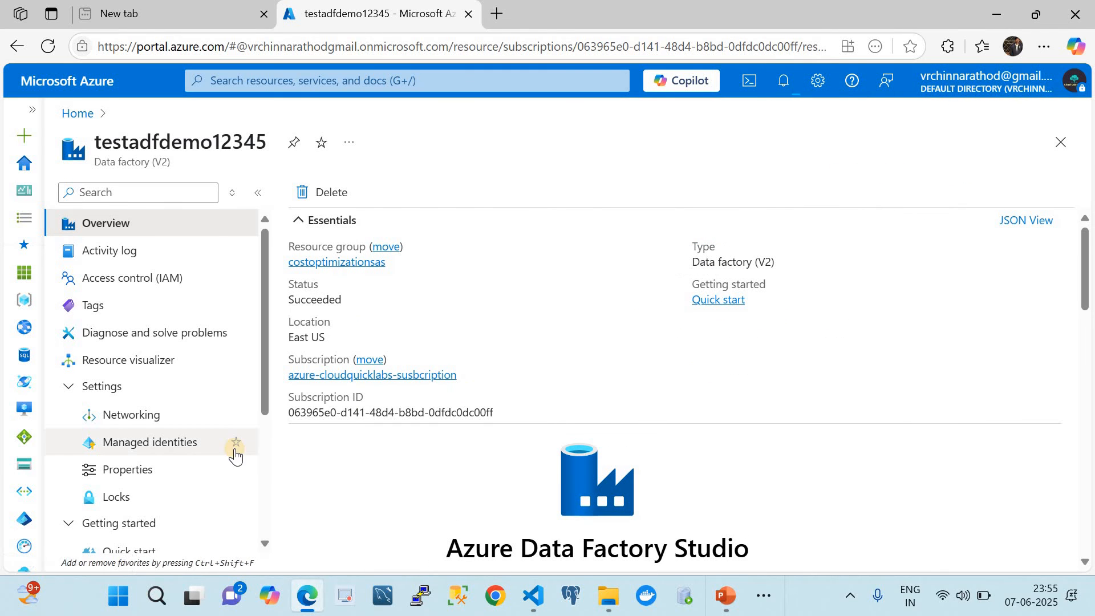
Launch Azure Data Factory Studio for the testadfdemo12345 data factory
scroll(477, 450, "down", 2)
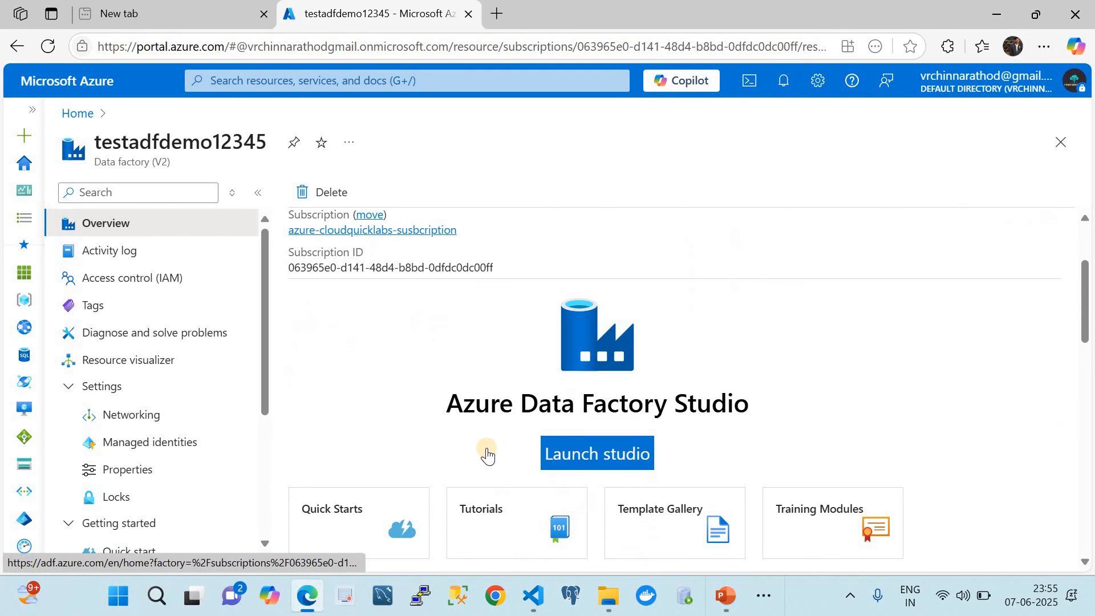
left_click(597, 463)
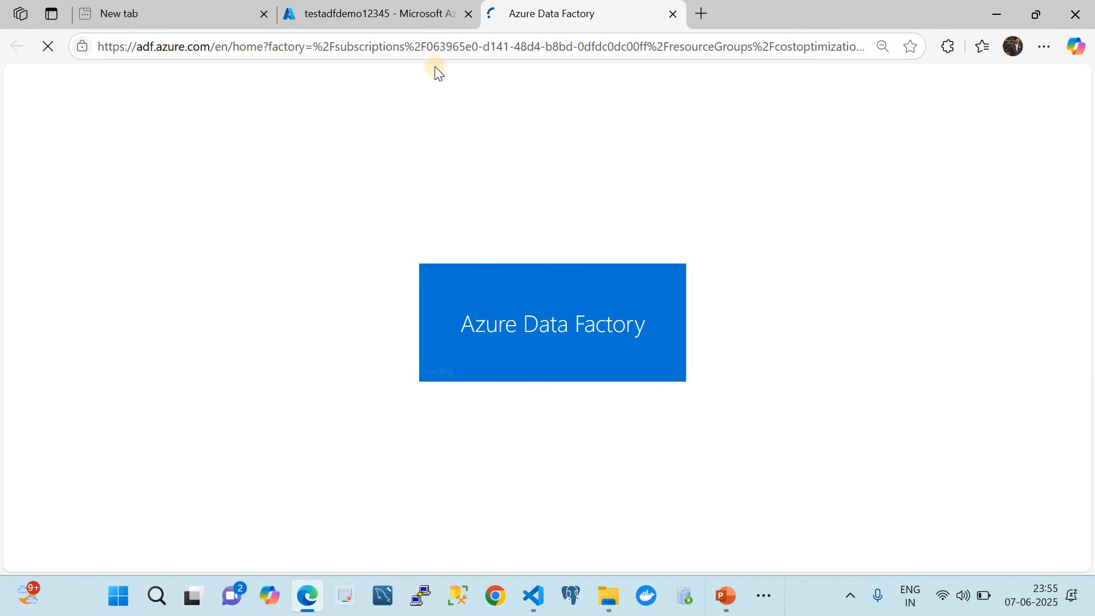
left_click(365, 13)
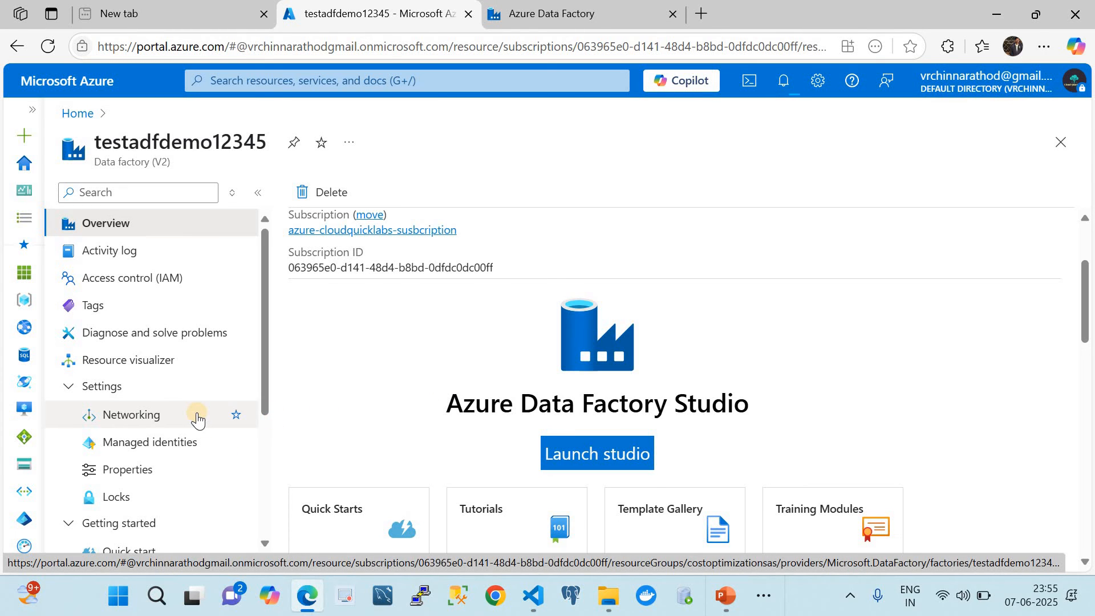
left_click(597, 453)
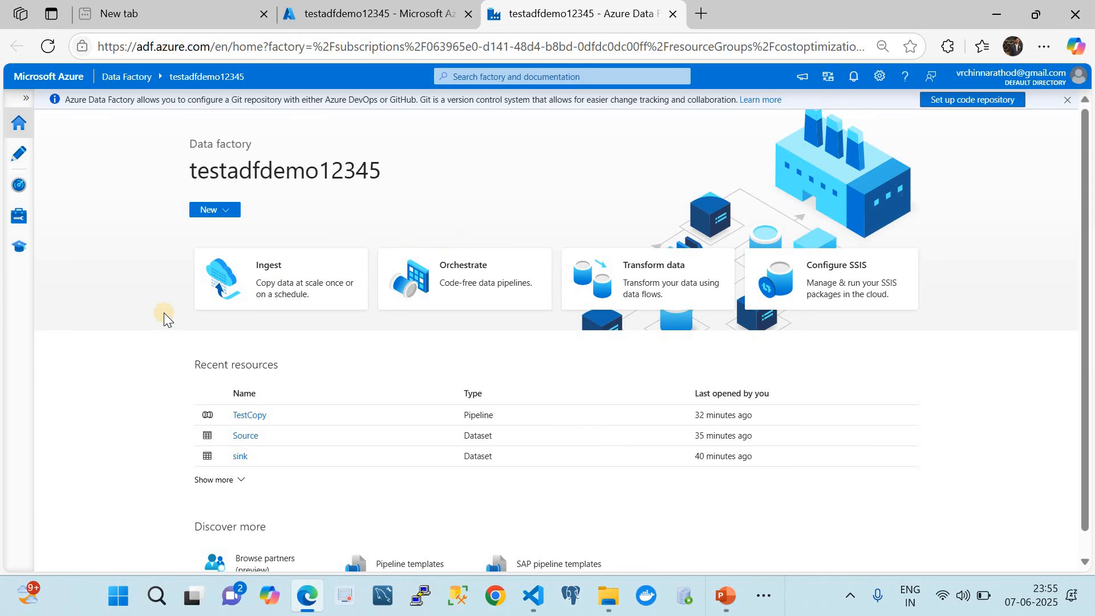
Delete the TestCopy pipeline from the data factory's authoring resources
left_click(16, 189)
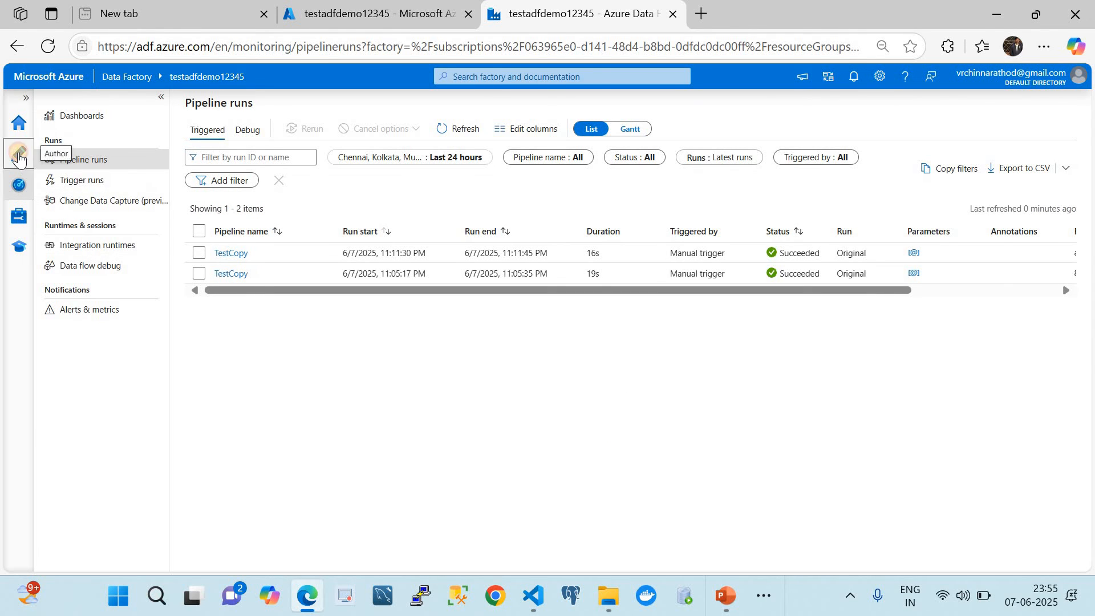
left_click(18, 153)
left_click(54, 172)
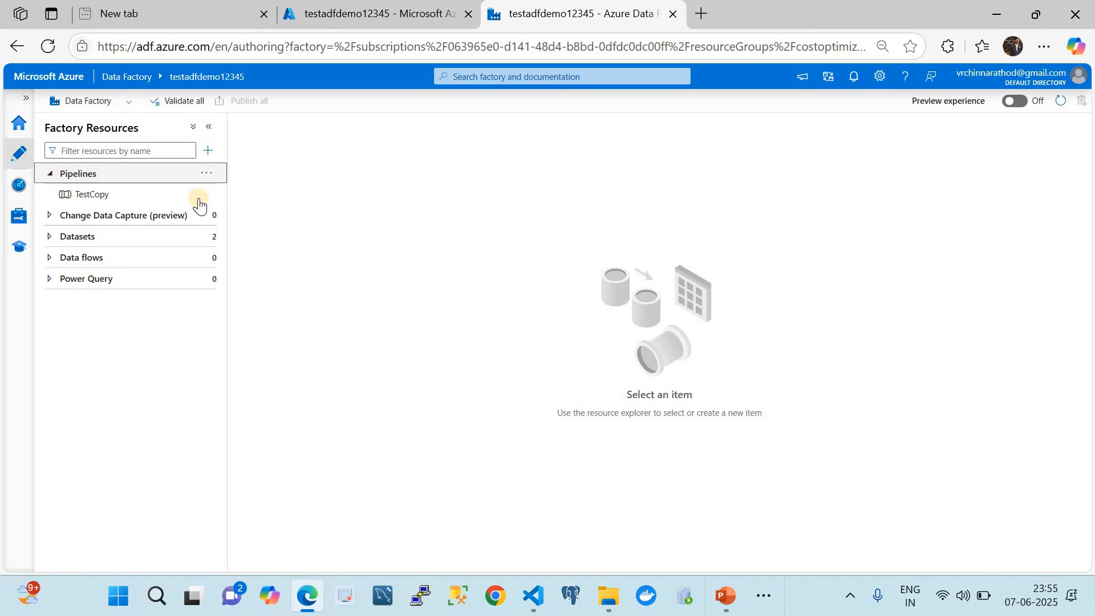
left_click(206, 194)
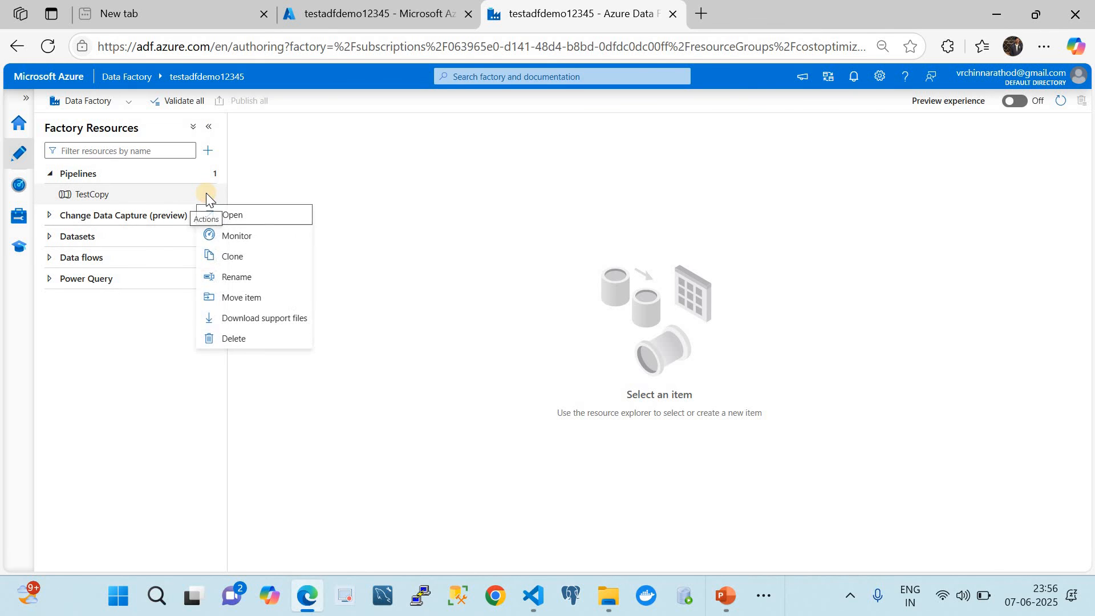
left_click(242, 340)
left_click(473, 376)
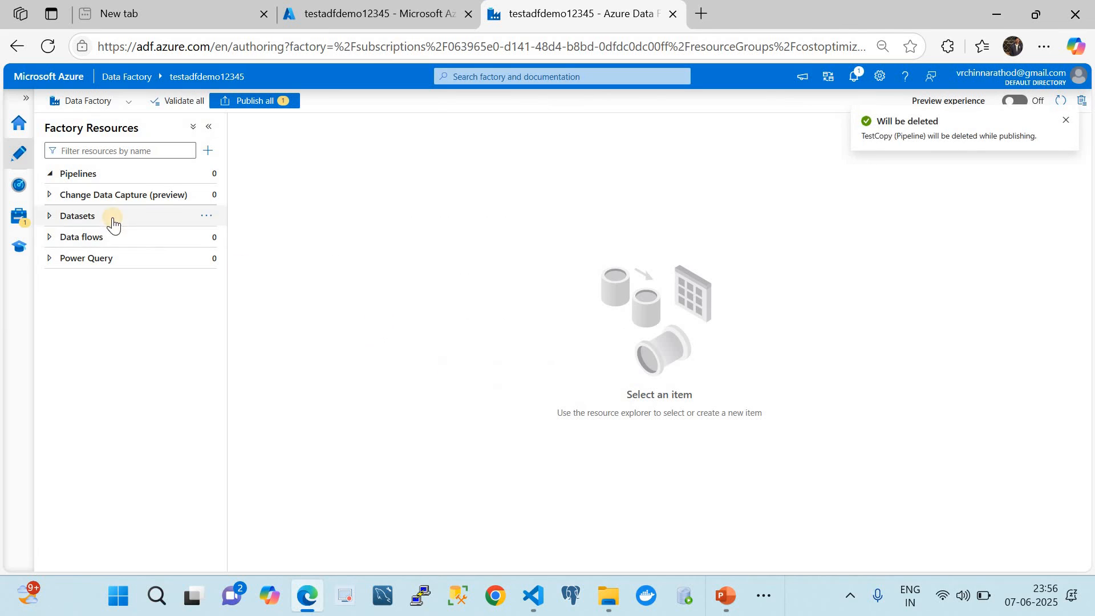
Delete the sink and Source datasets from the factory resources
left_click(54, 220)
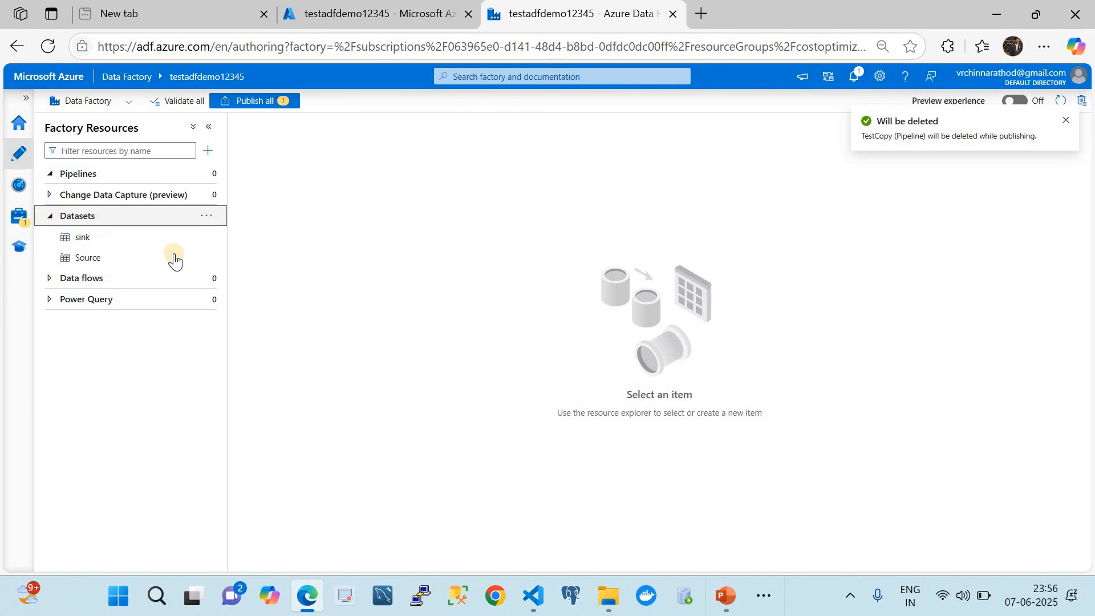
left_click(206, 237)
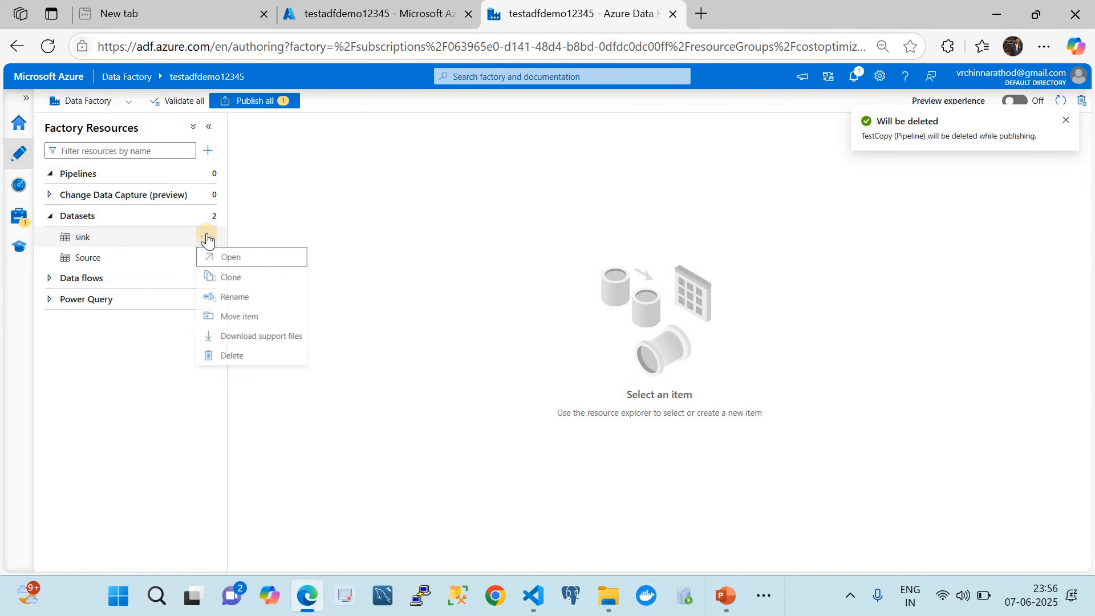
left_click(234, 360)
left_click(450, 355)
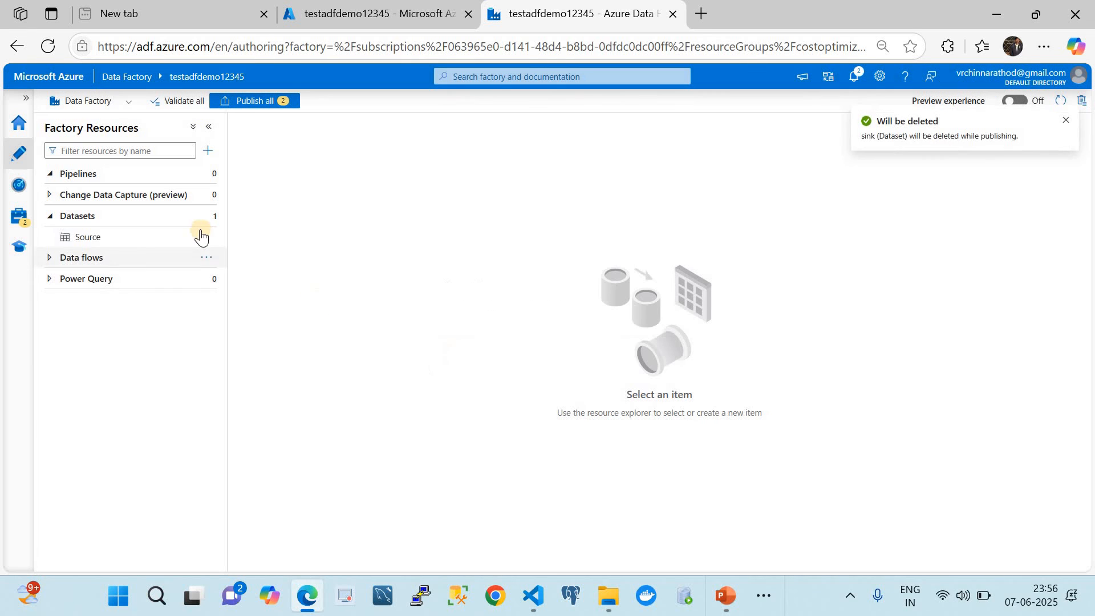
left_click(207, 237)
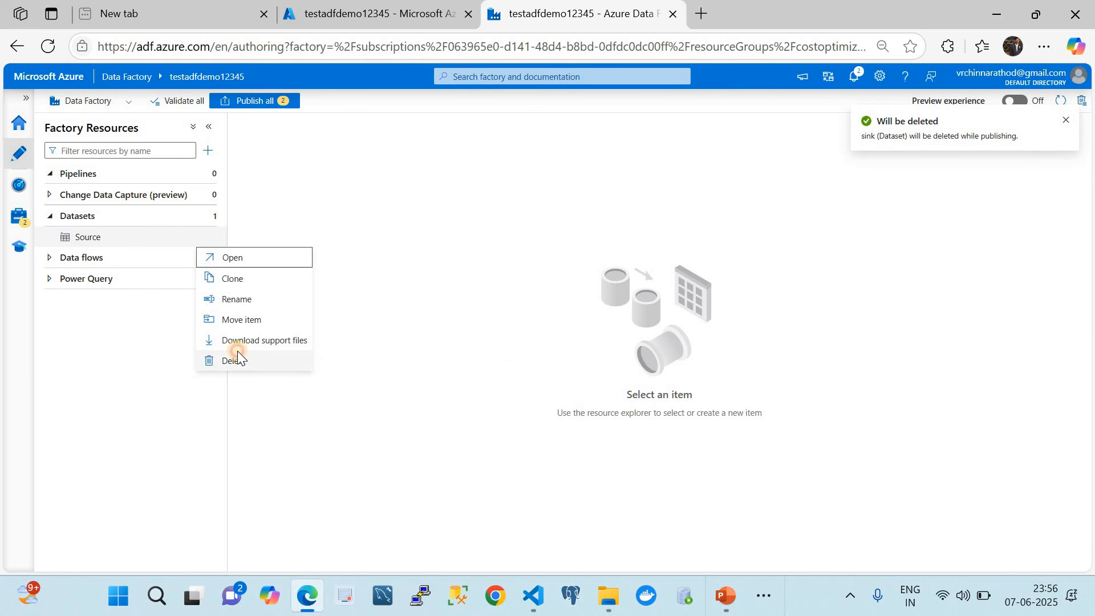
left_click(234, 360)
left_click(474, 354)
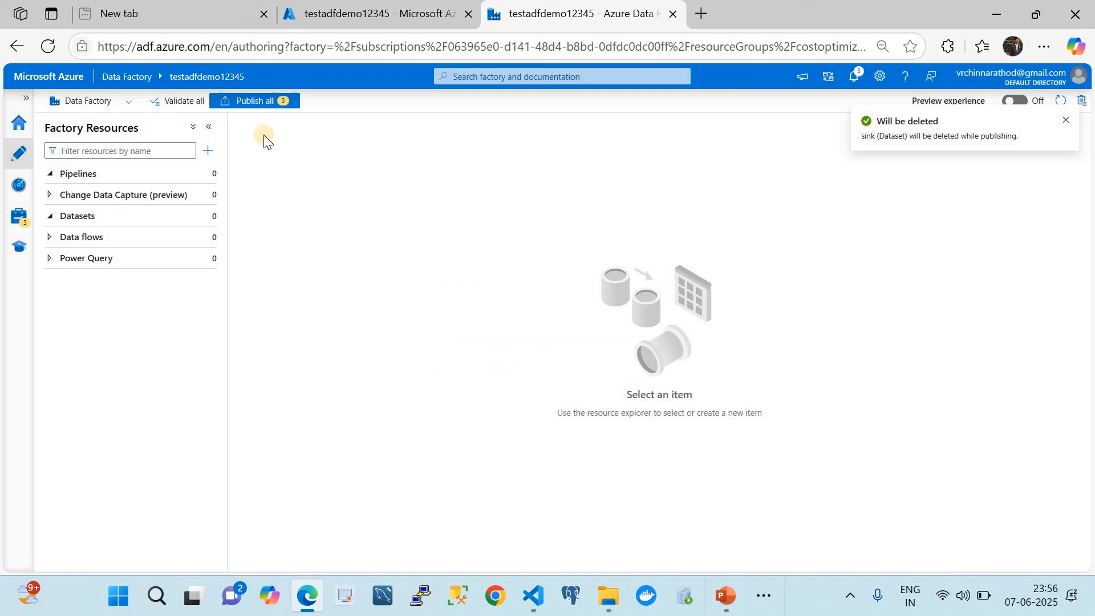
Publish all pending deletions in the data factory and close the studio to return to the Azure portal
left_click(246, 101)
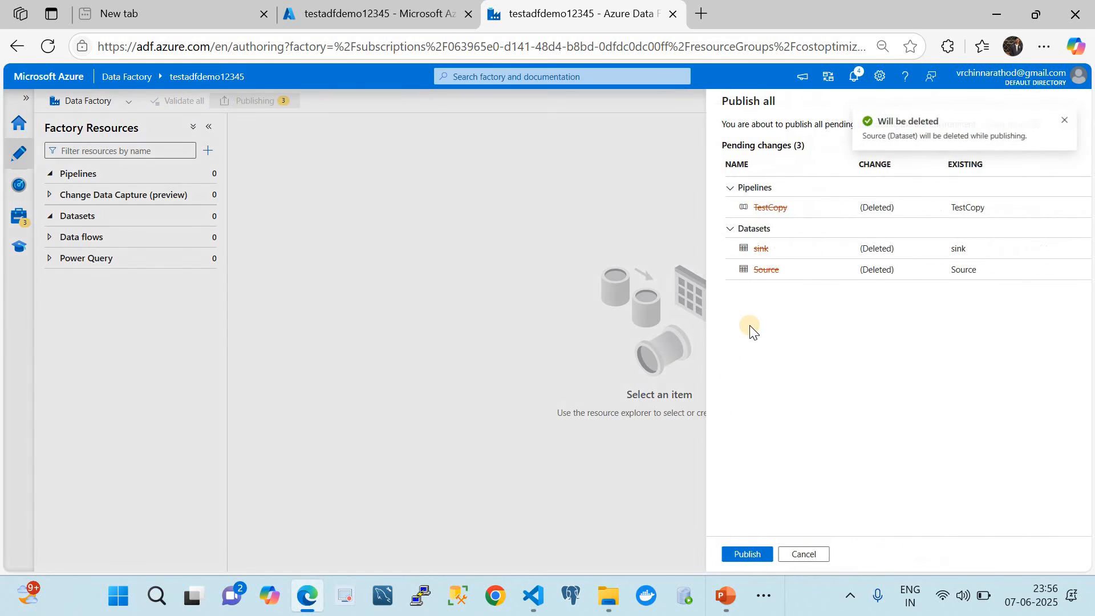
left_click(741, 554)
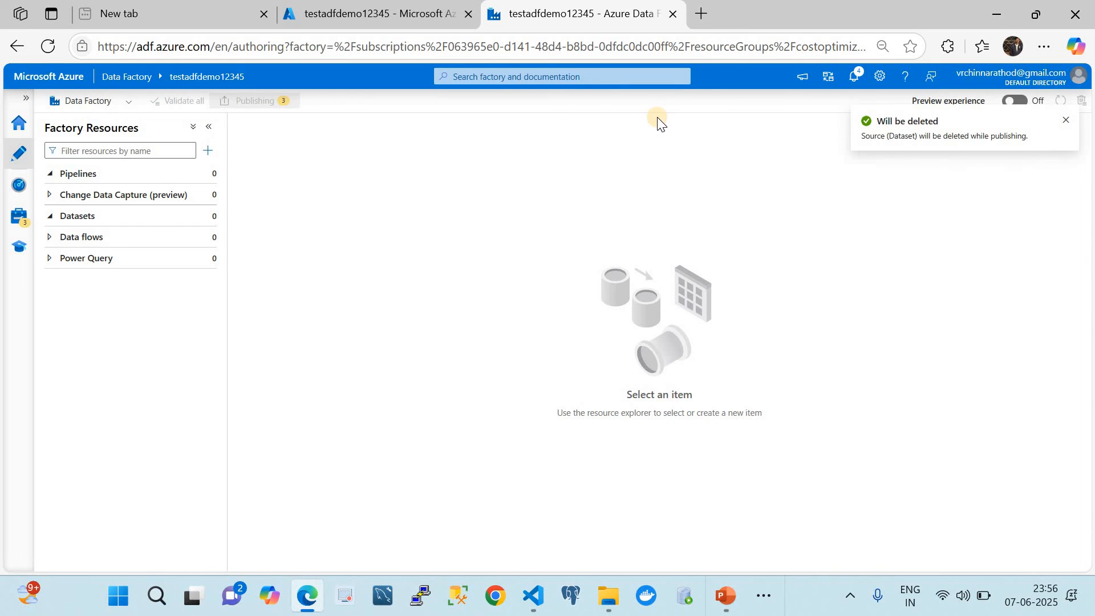
left_click(672, 12)
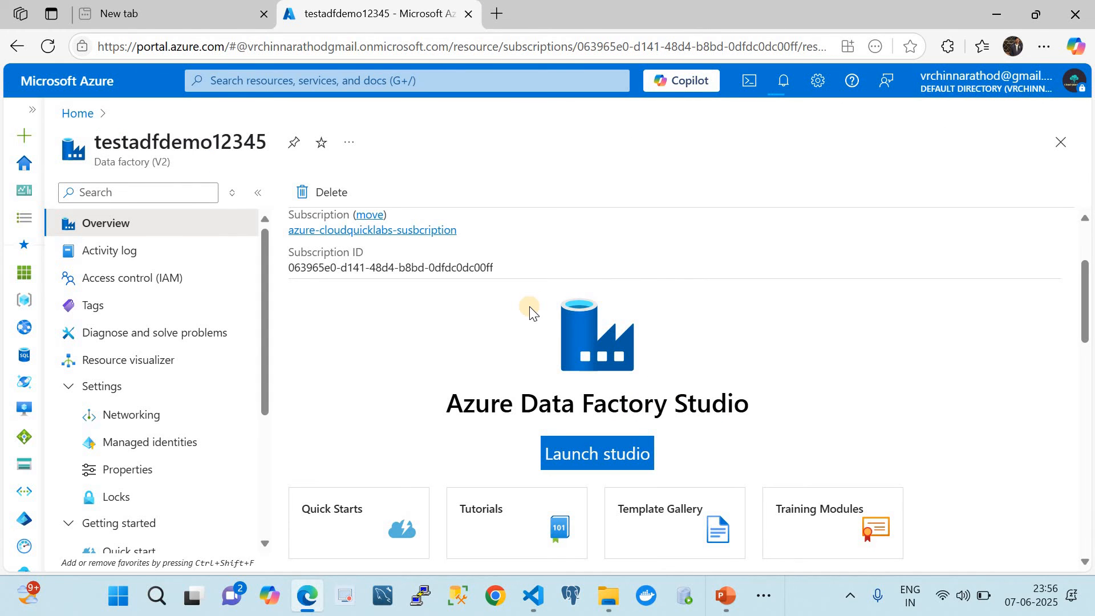
Start a new private endpoint from the testadfdemo12345 networking settings and name it adfpvtendpoint
left_click(143, 424)
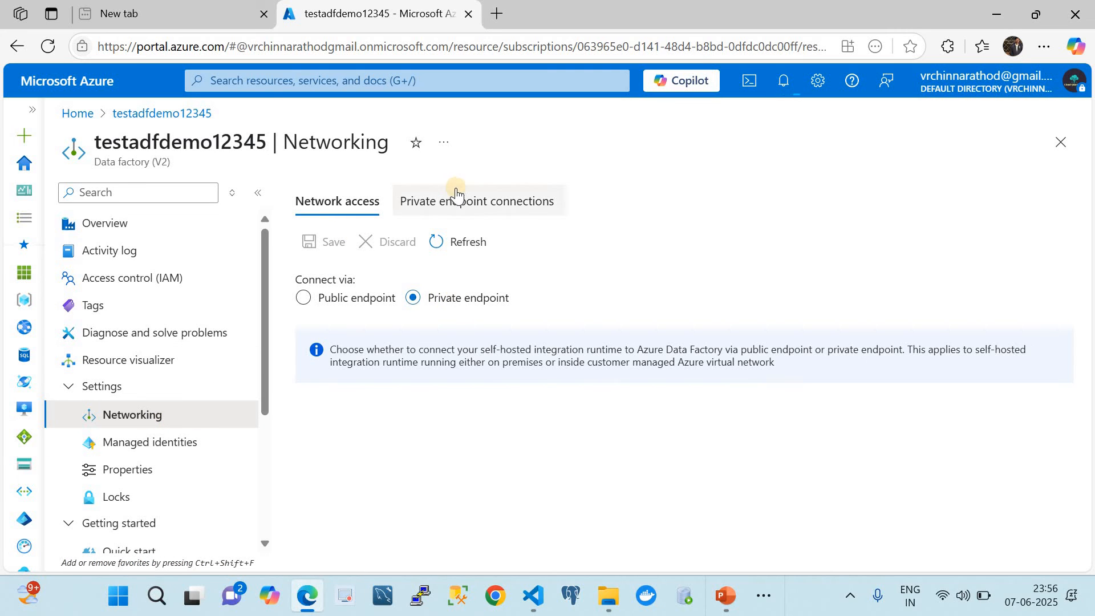
left_click(456, 200)
left_click(341, 242)
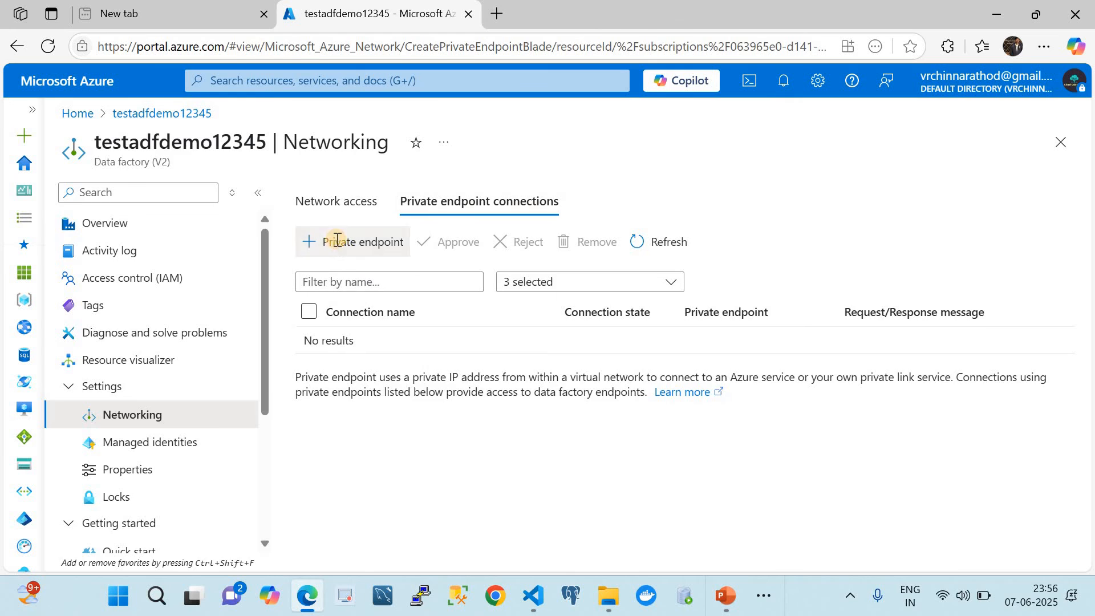
left_click(348, 417)
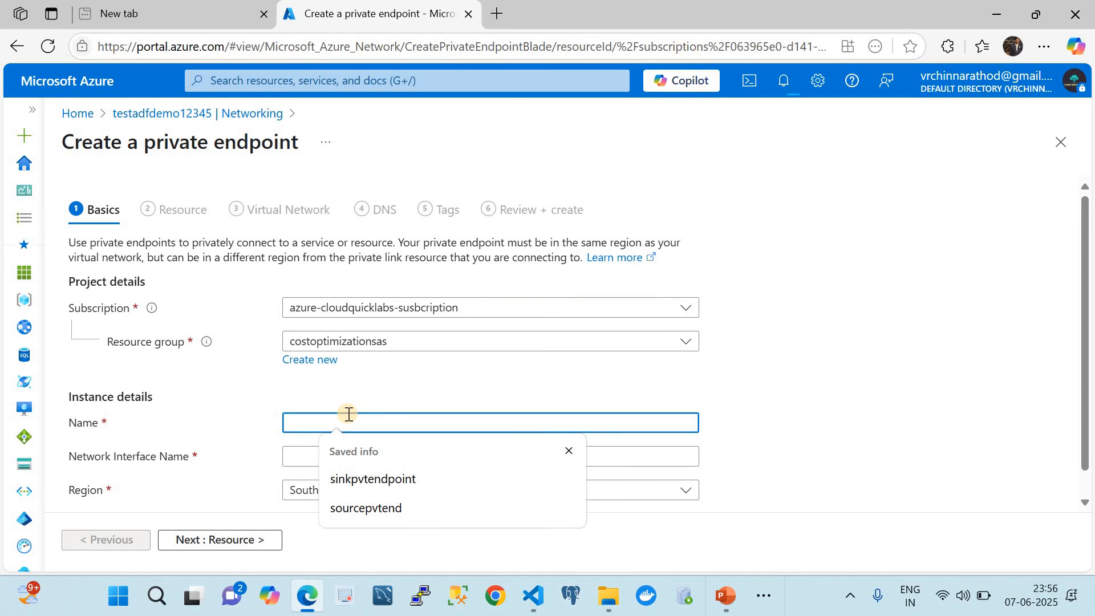
type("adfpvtendpo")
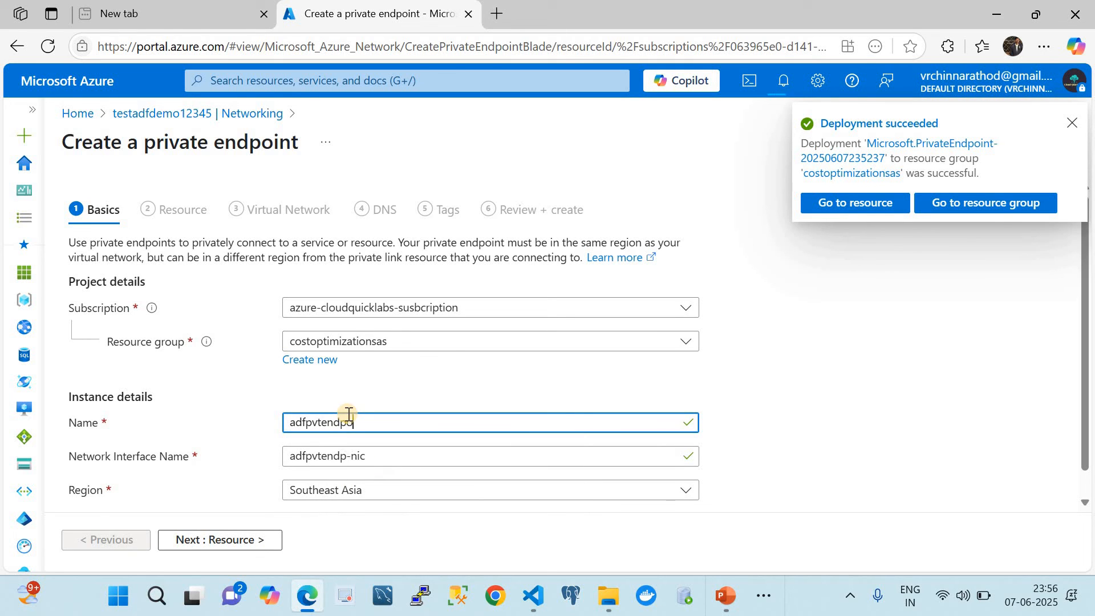
type("int")
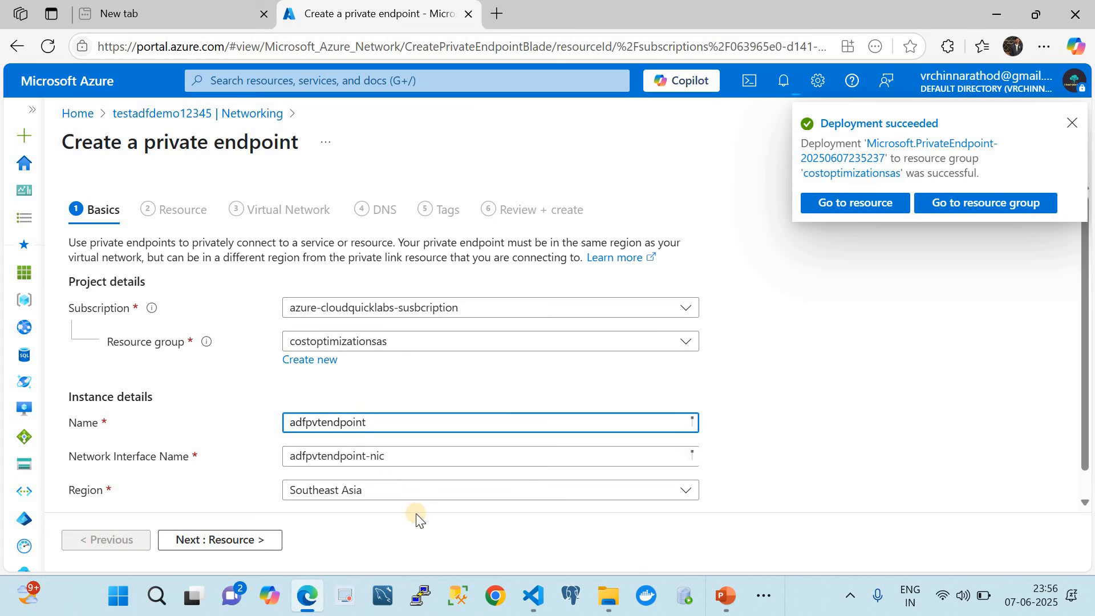
Set the private endpoint's region to East US and continue to the resource settings
left_click(380, 492)
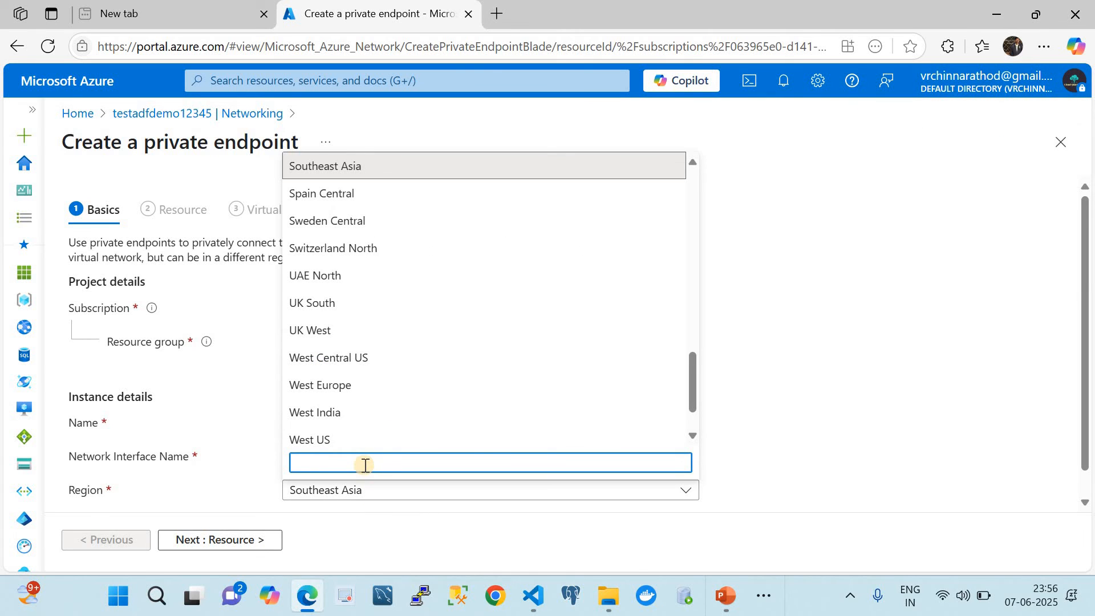
type("east")
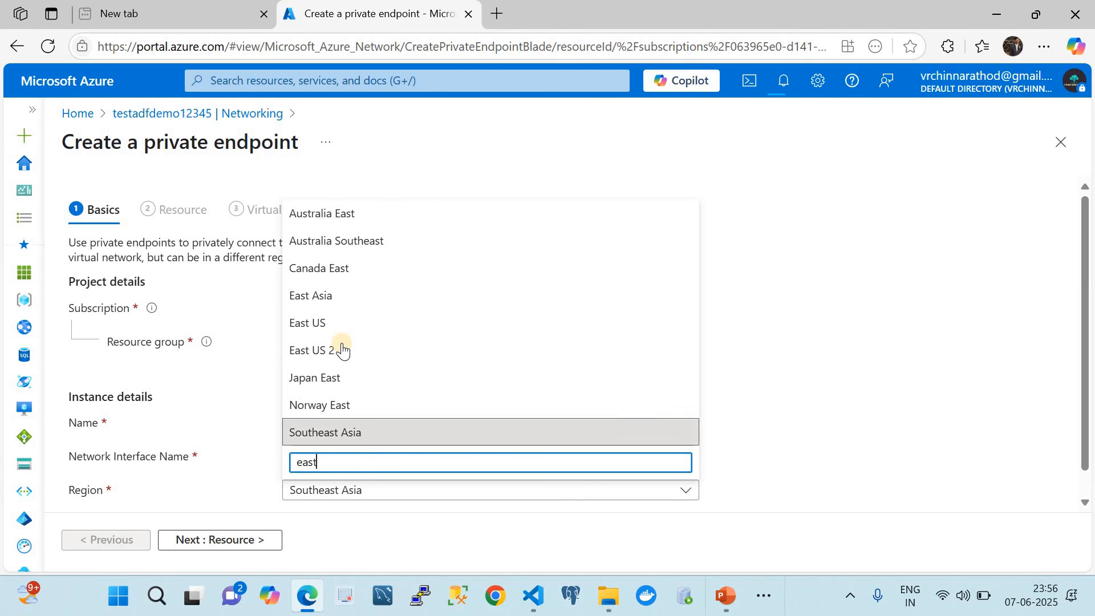
left_click(331, 324)
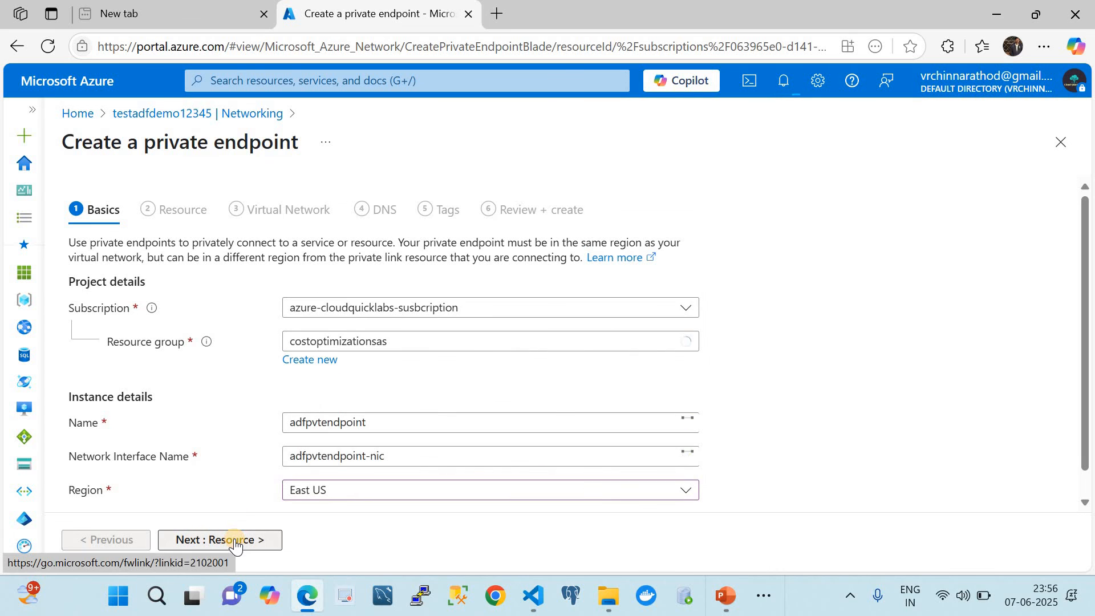
left_click(235, 540)
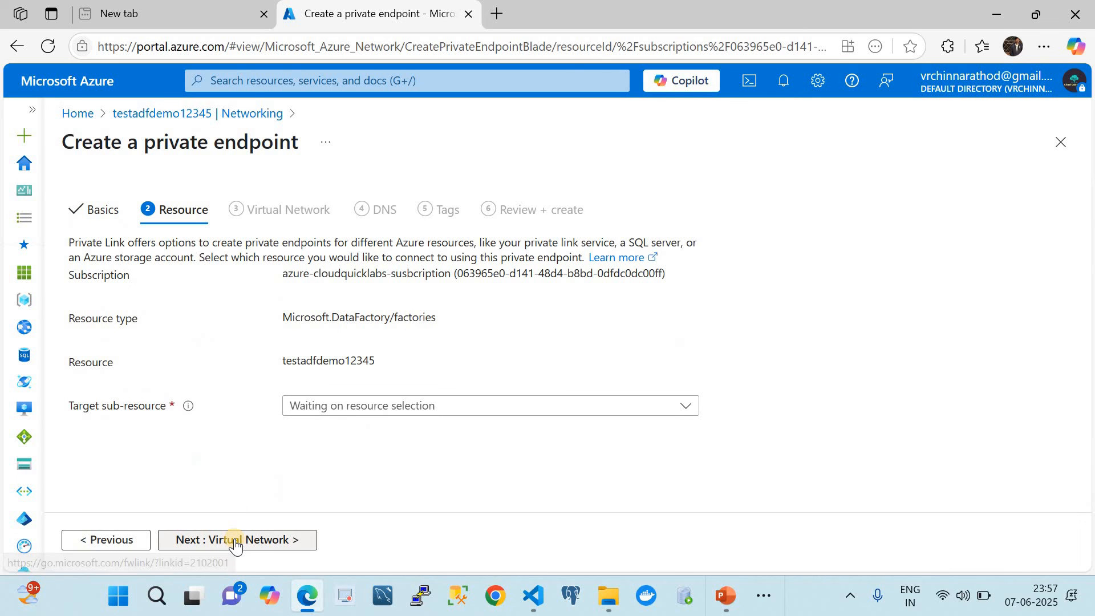
Choose dataFactory as the target sub-resource, and place the endpoint in the default subnet of testvnet with dynamic IP allocation
left_click(329, 408)
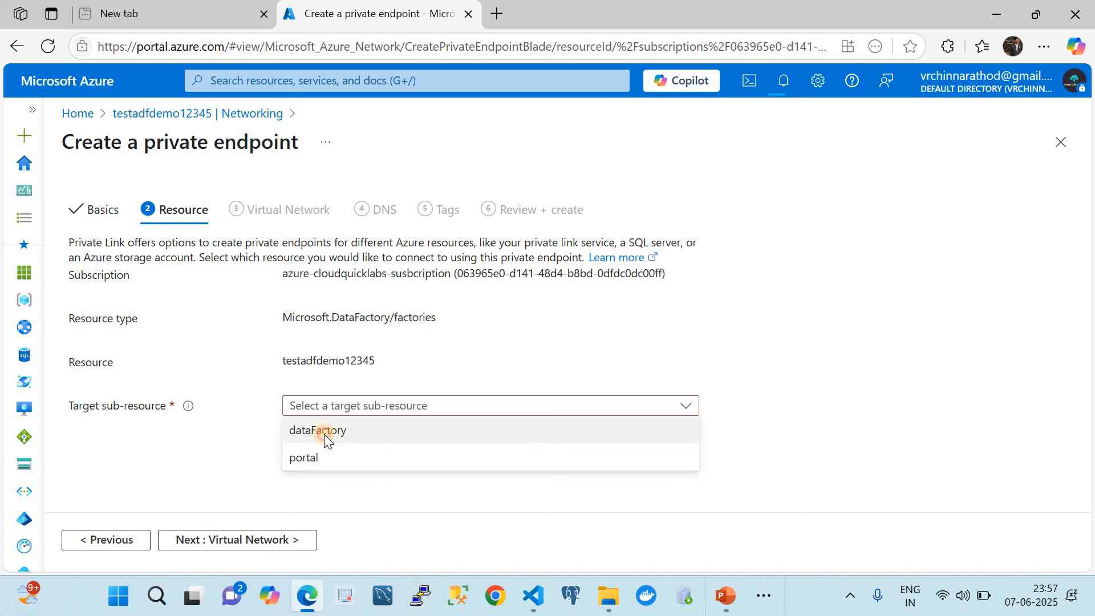
left_click(324, 432)
left_click(265, 539)
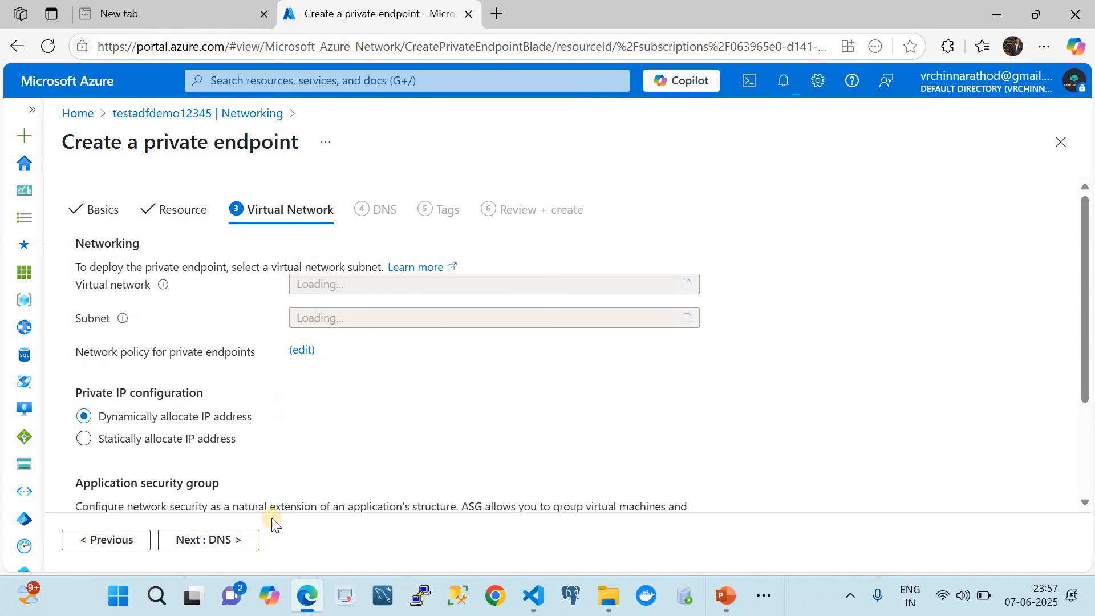
left_click(348, 320)
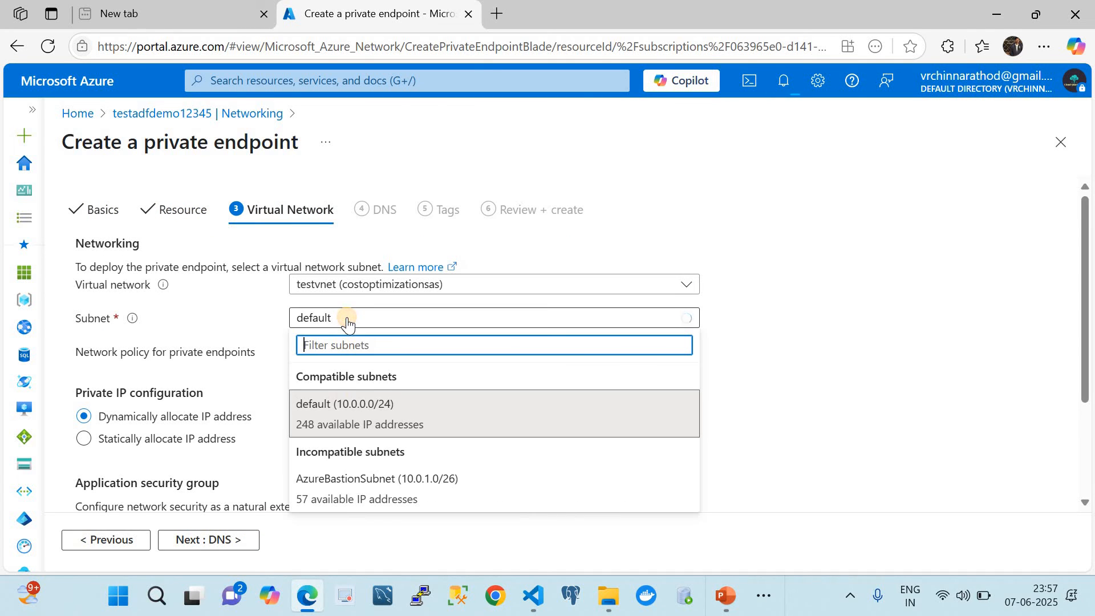
left_click(346, 410)
left_click(238, 545)
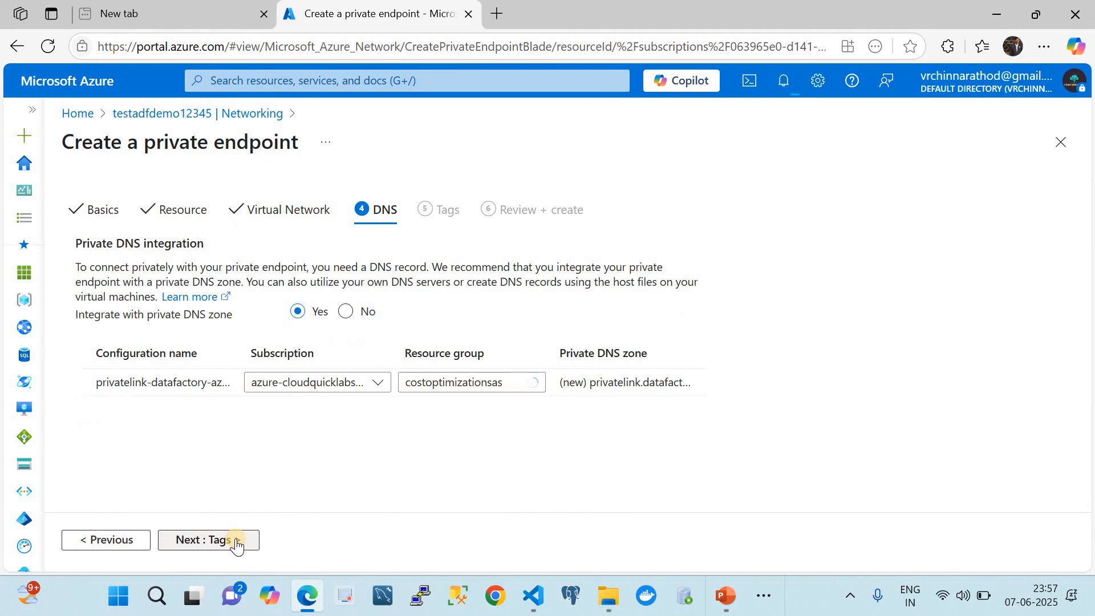
Keep the private DNS zone integration, leave the tags empty, and create the adfpvtendpoint private endpoint
left_click(238, 545)
left_click(237, 545)
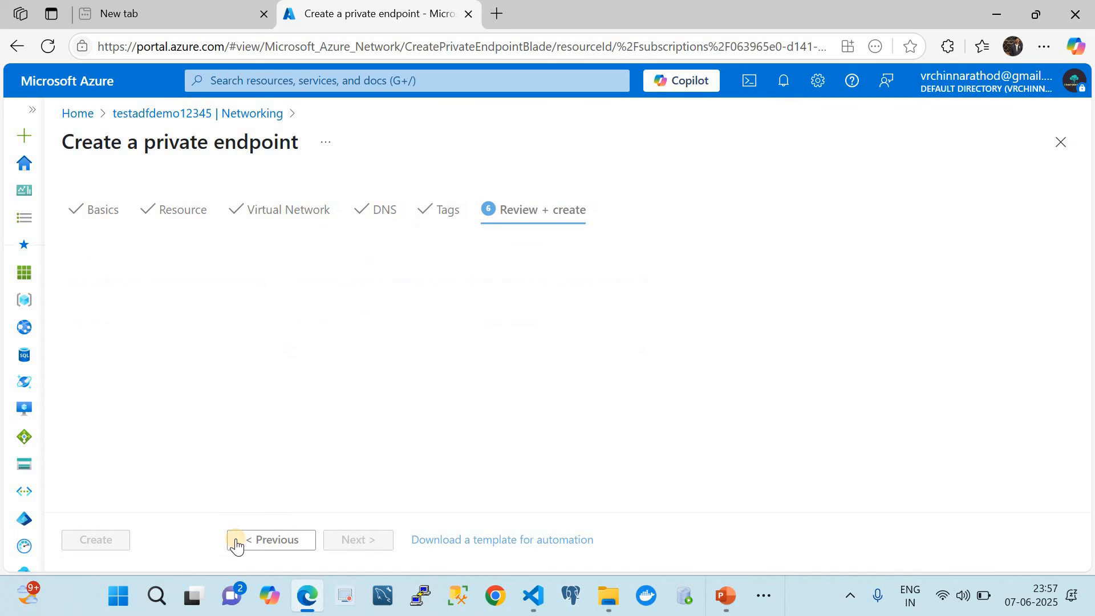
left_click(102, 540)
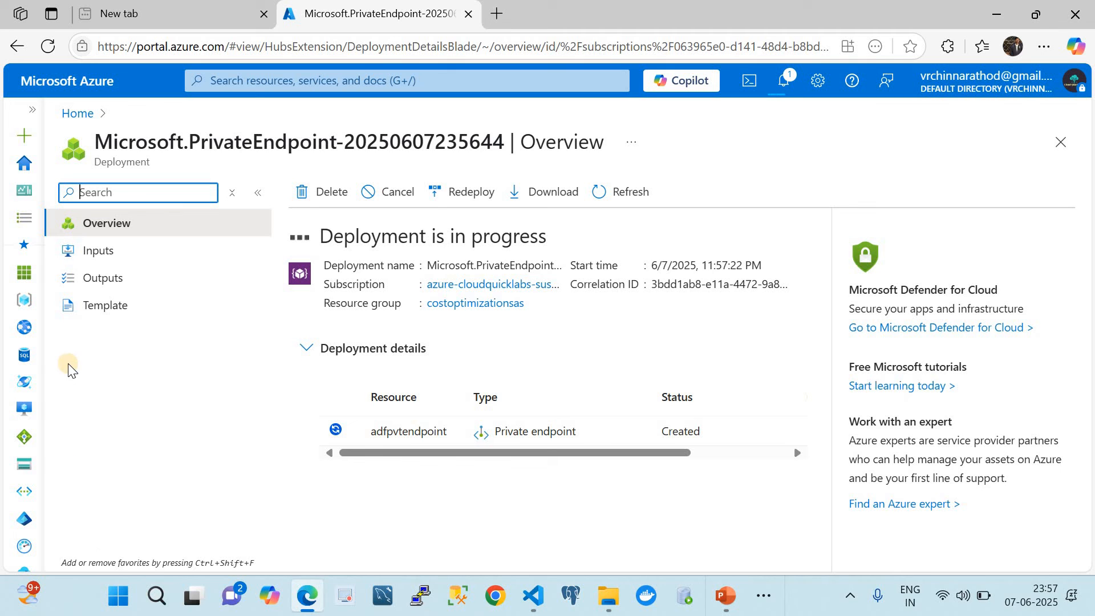
Open the testadf container in the costoptimizationsas storage account to view its blobs
left_click(25, 464)
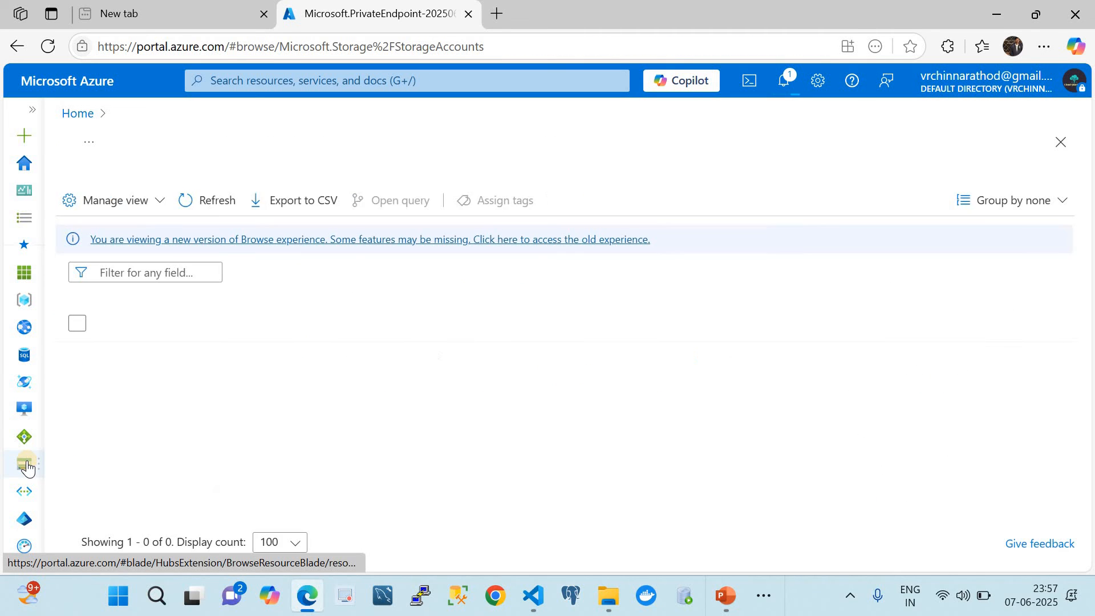
left_click(150, 359)
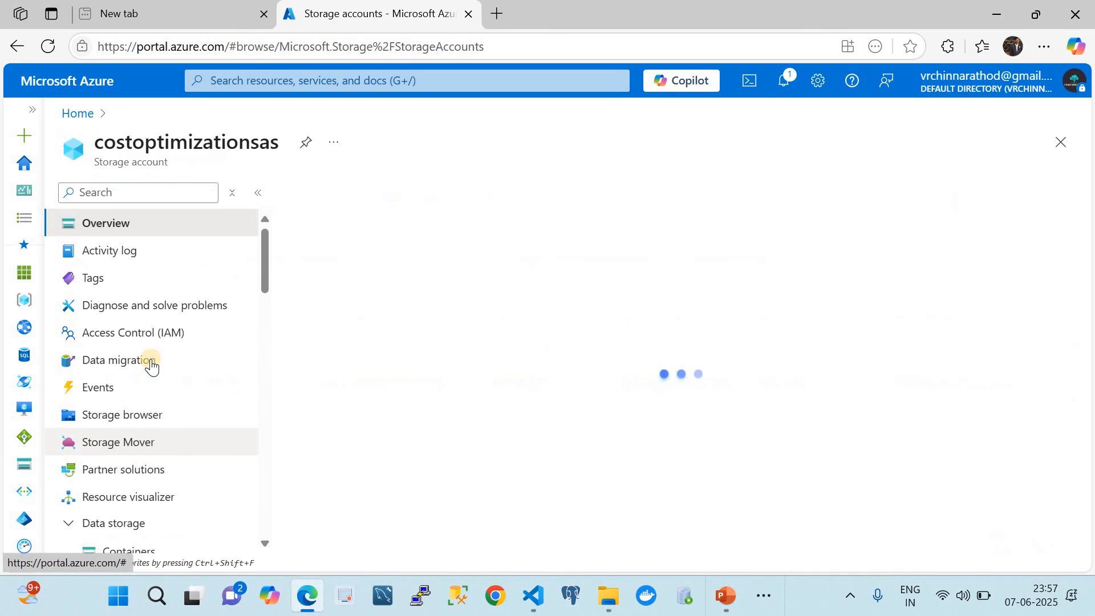
scroll(154, 473, "down", 3)
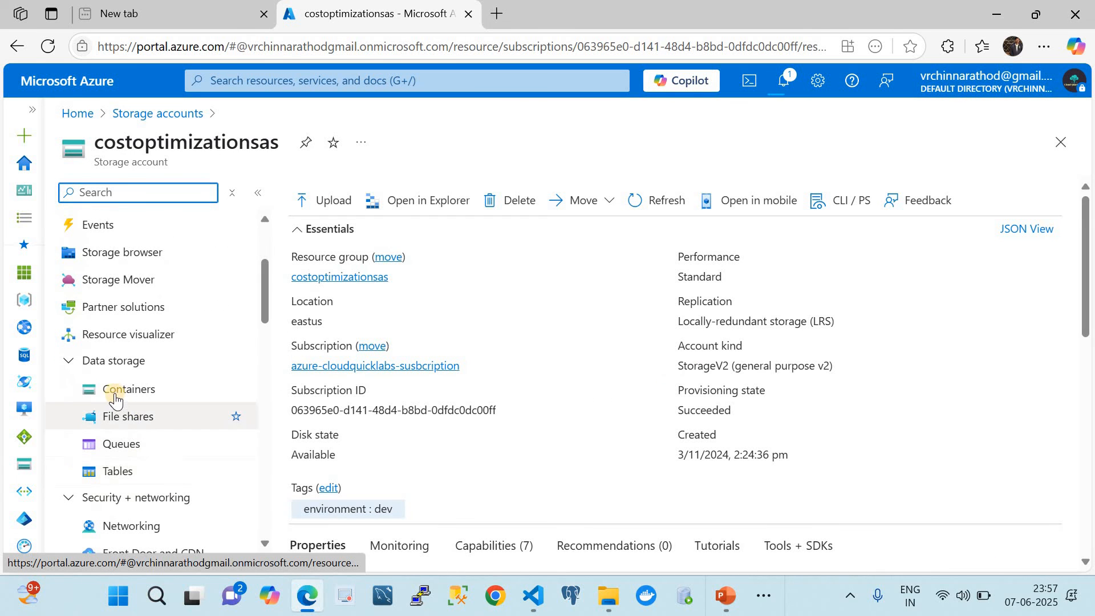
left_click(115, 393)
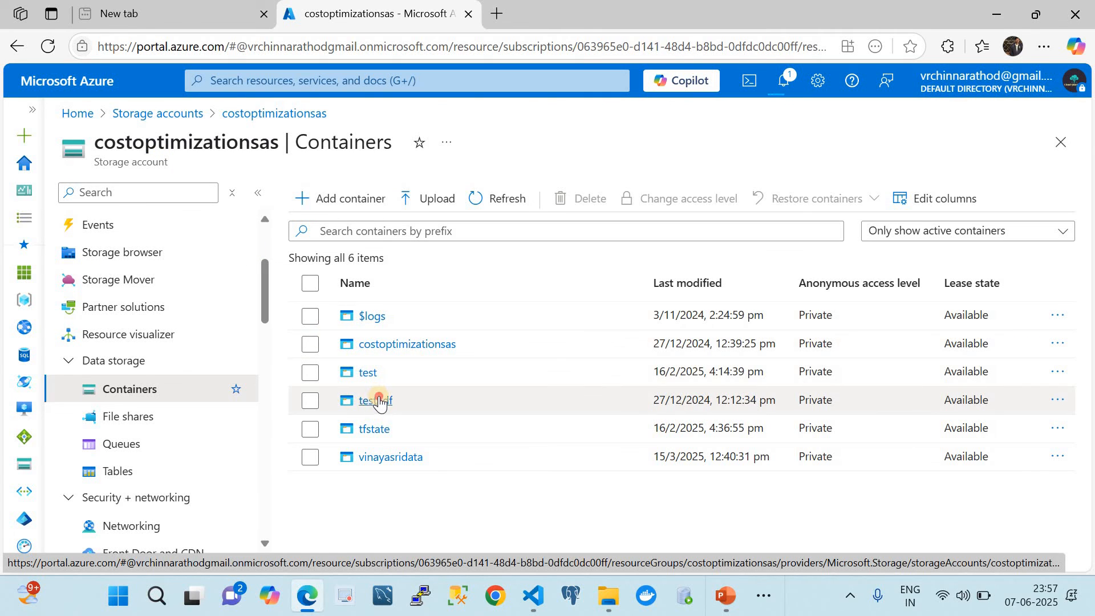
left_click(377, 401)
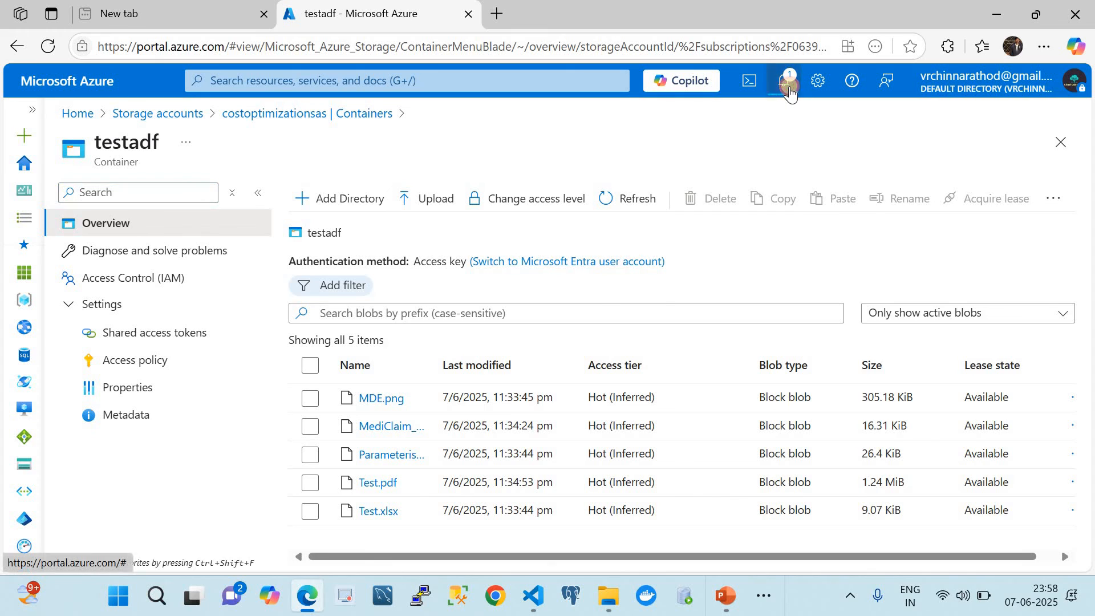
Check the deployment notifications and the full blob names in a widened Name column, and return to the storage account's container list
left_click(794, 90)
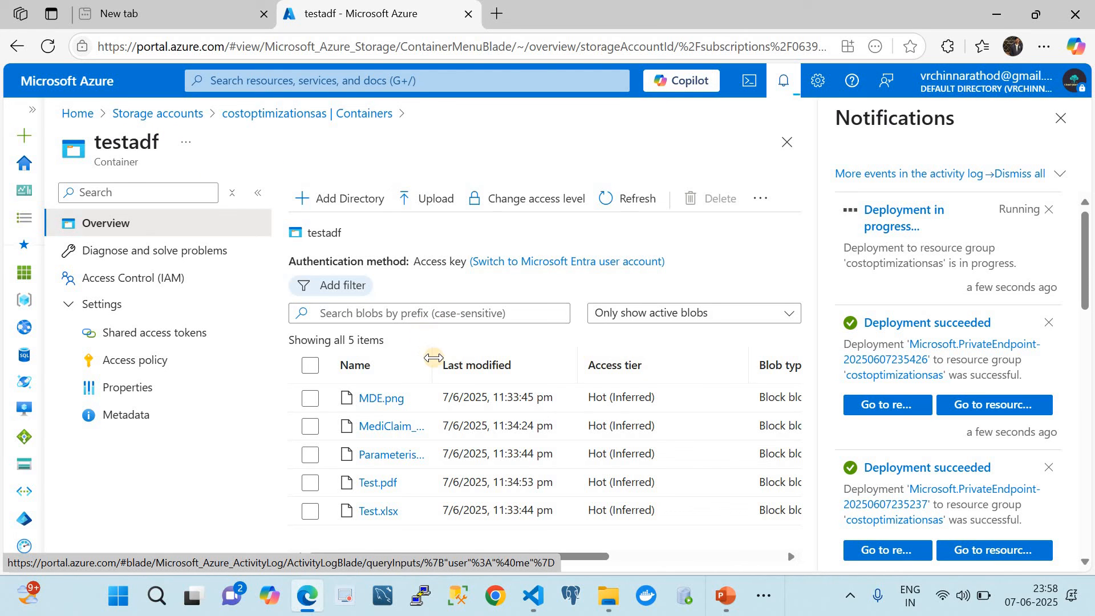
left_click_drag(436, 359, 615, 360)
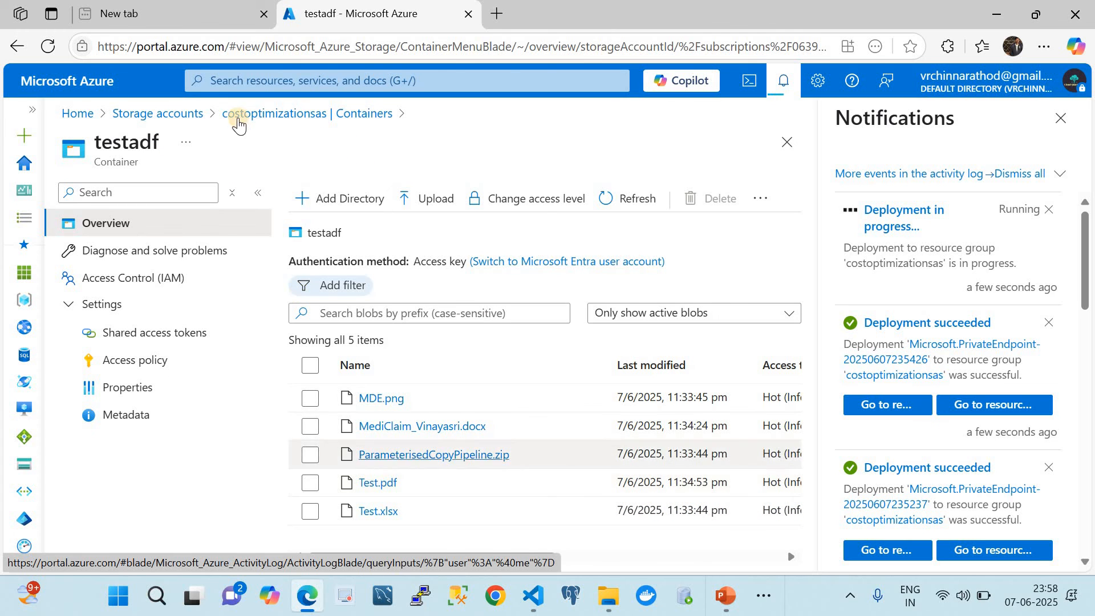
left_click(239, 114)
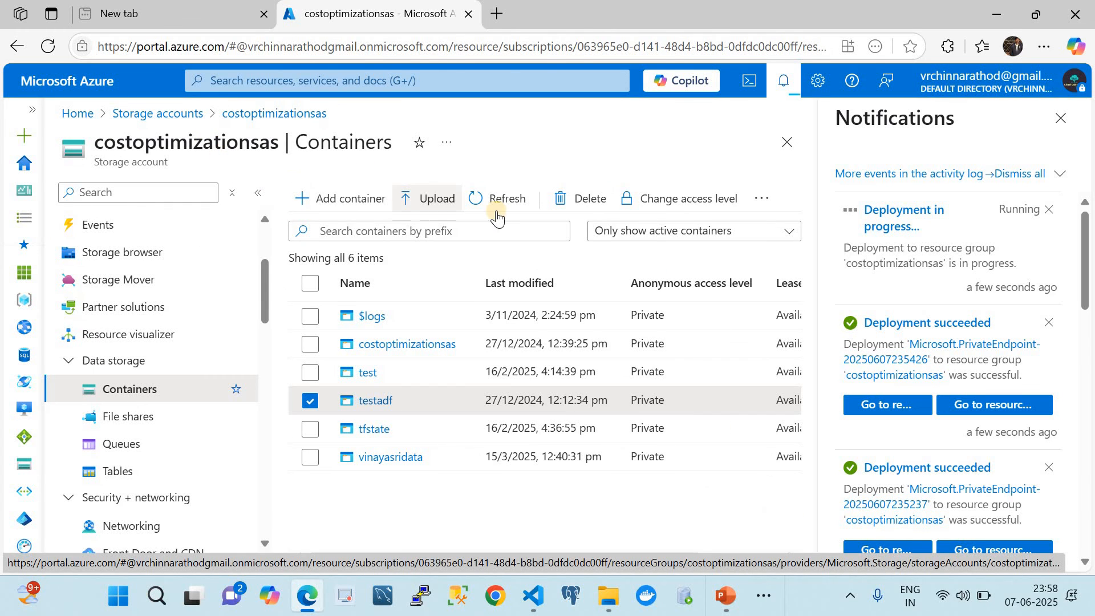
Refresh the container list, reopen the testadf container to view its blobs, and dismiss the notifications
left_click(496, 211)
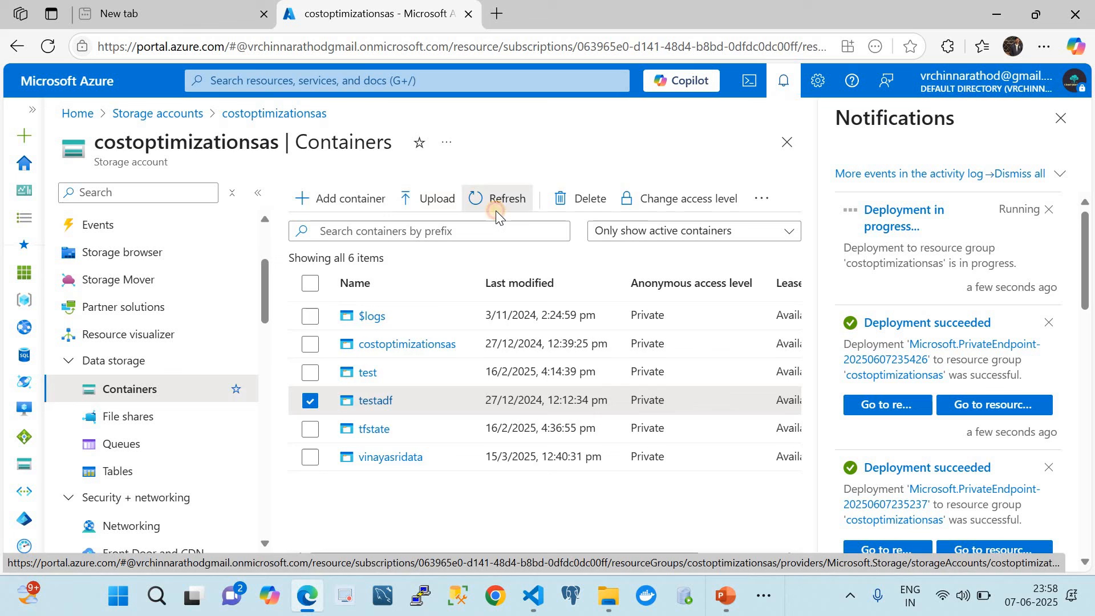
left_click(377, 401)
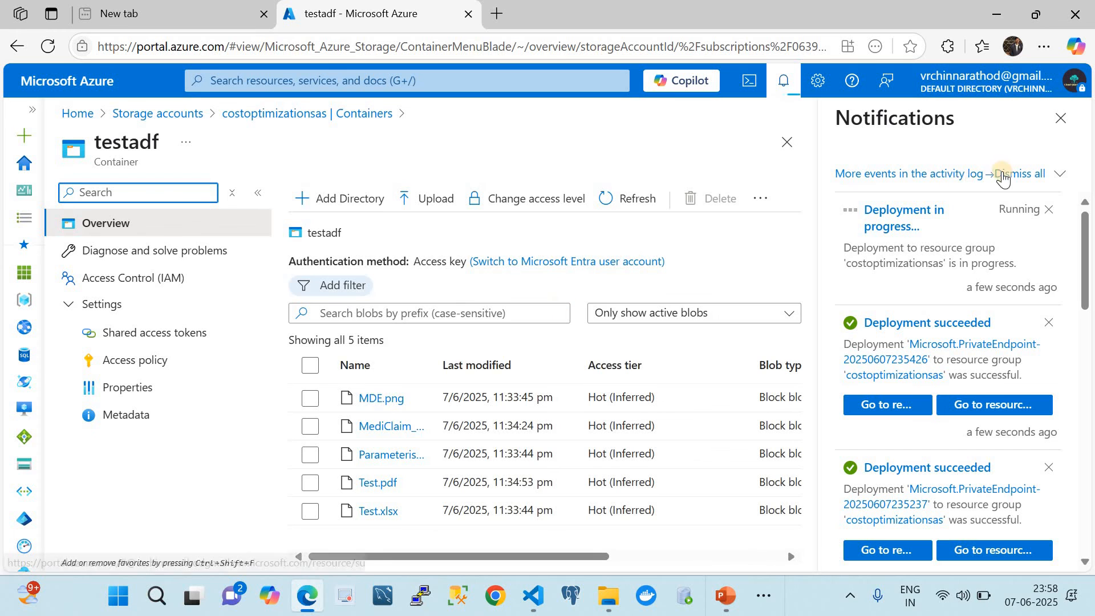
left_click(1062, 120)
Disable public network access for the costoptimizationsas storage account, save the setting, and check its private endpoint connections
left_click(231, 114)
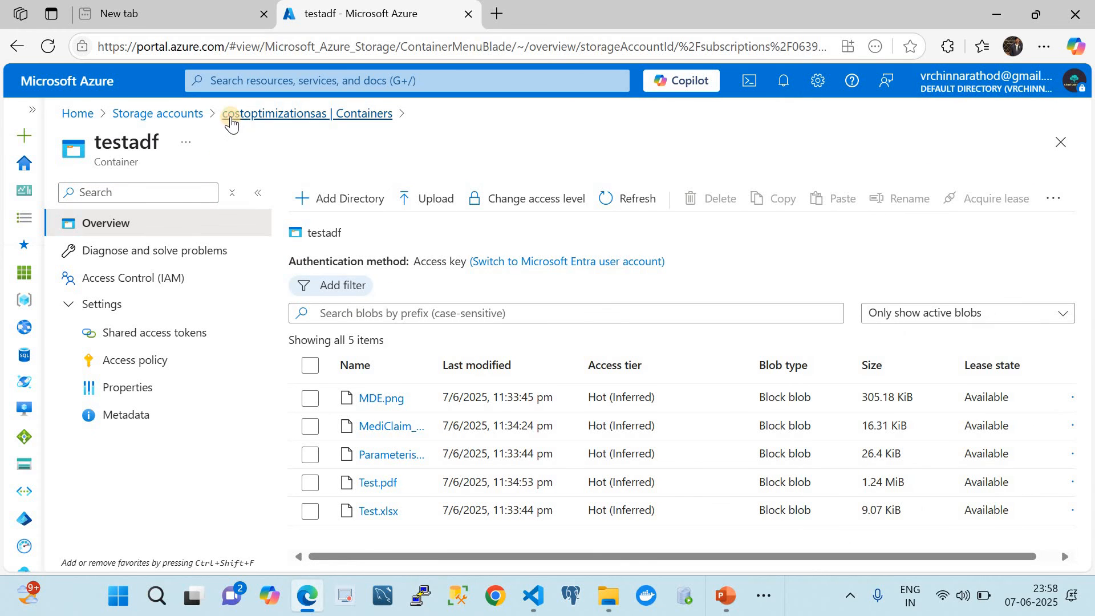
scroll(165, 425, "down", 3)
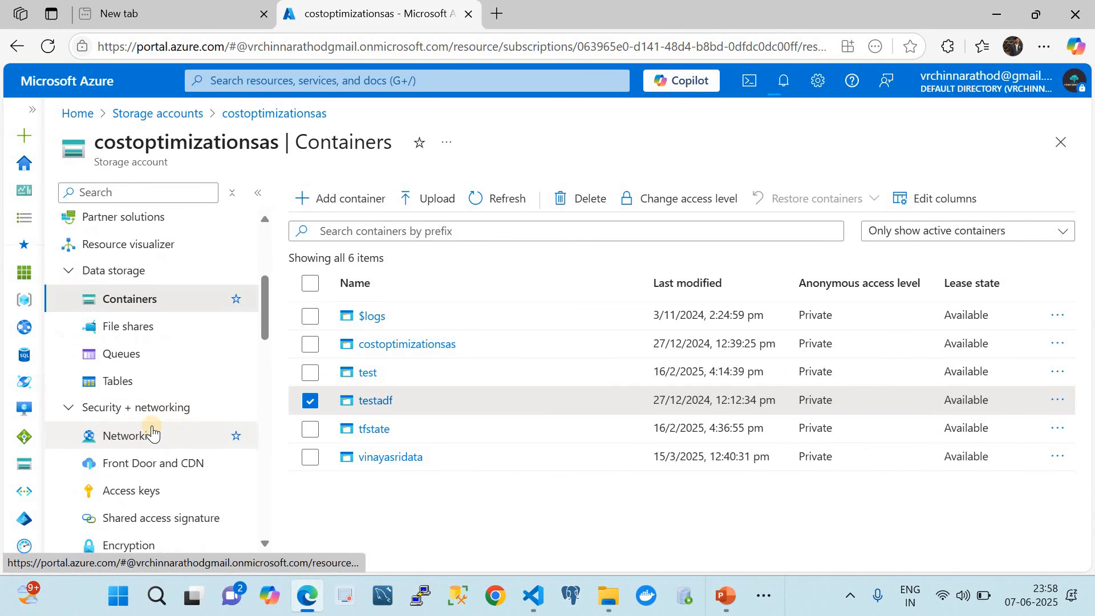
left_click(145, 436)
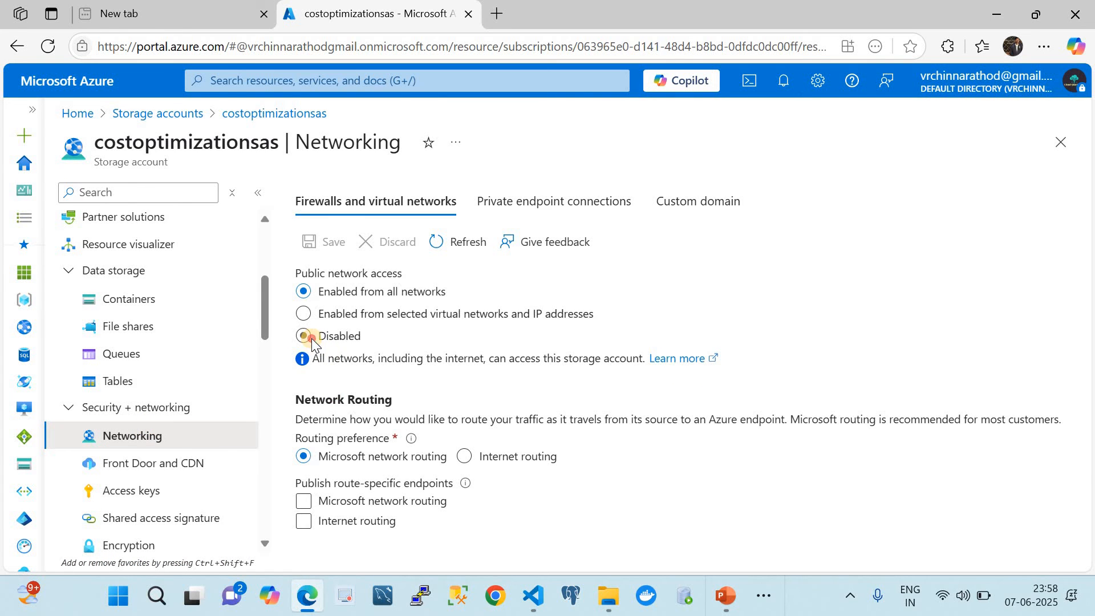
left_click(311, 340)
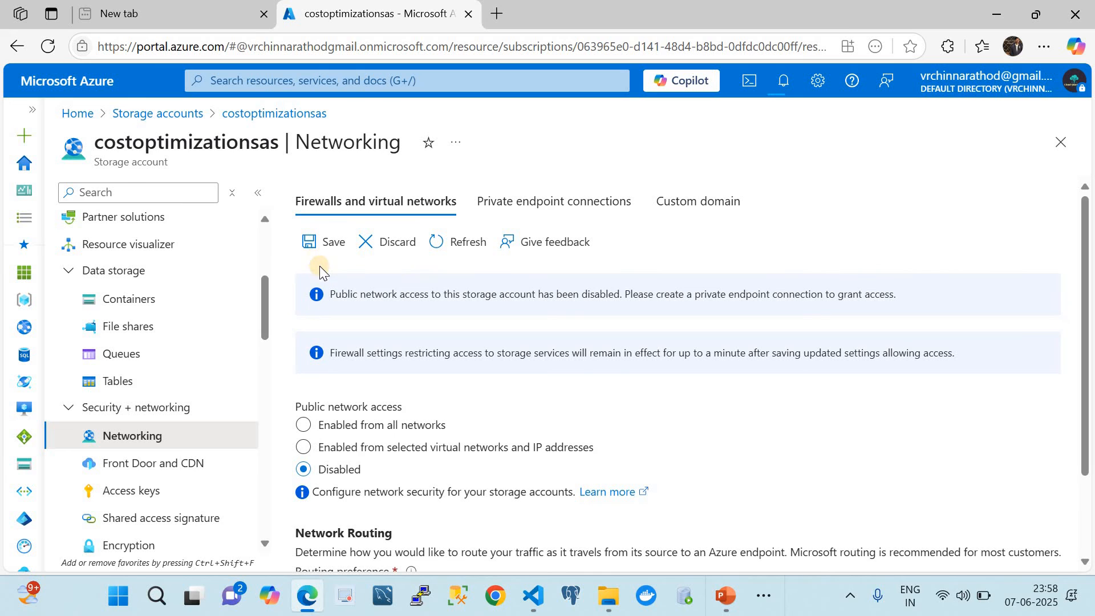
left_click(355, 451)
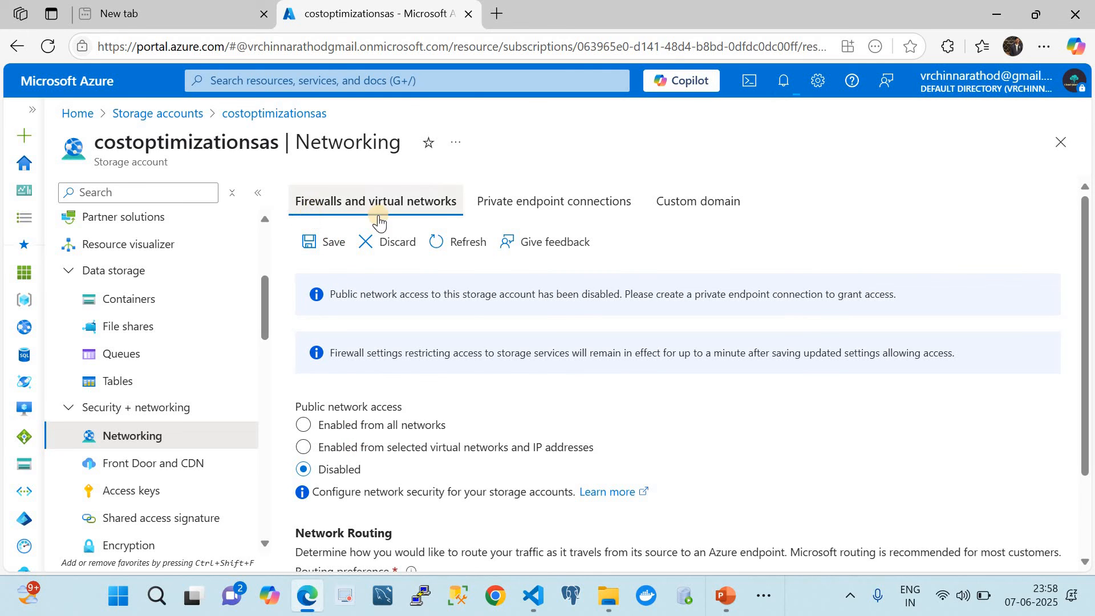
left_click(324, 247)
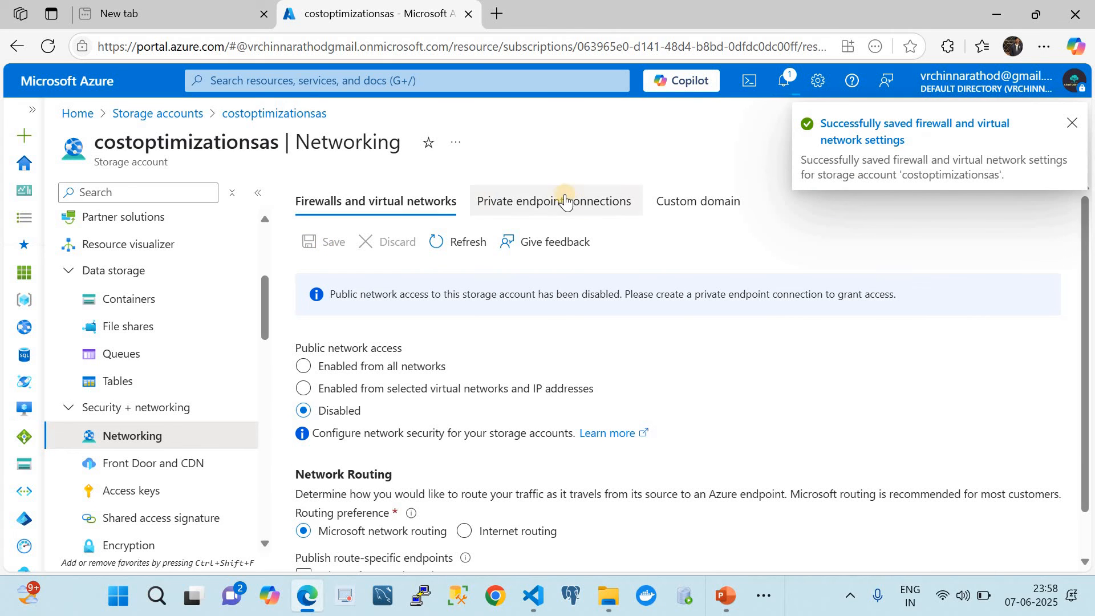
left_click(562, 199)
left_click(354, 204)
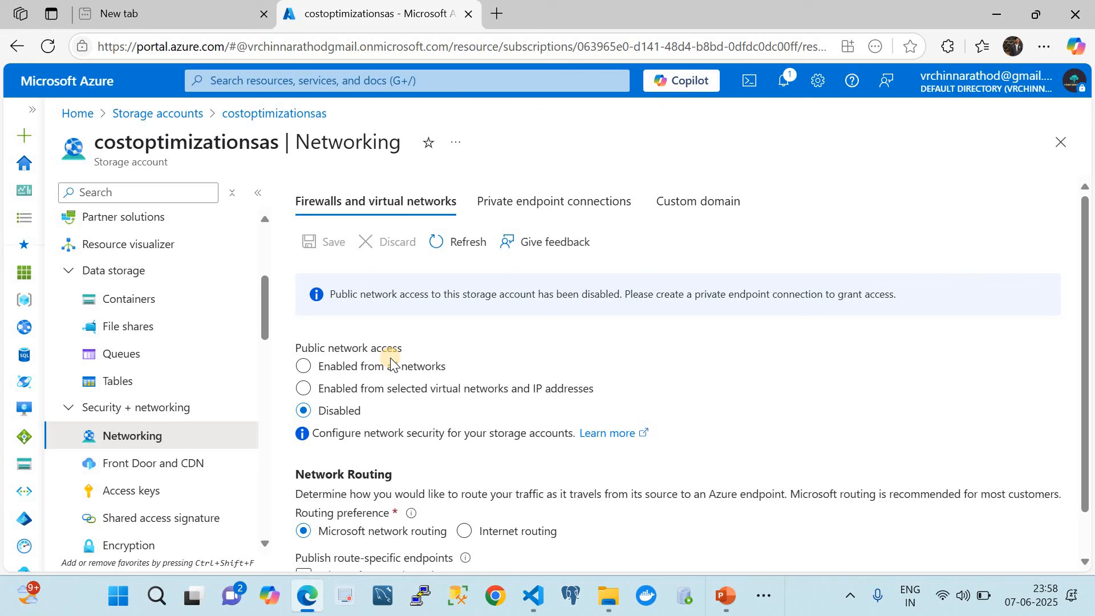
Refresh the storage account list and view the containers of the costoptimizationsas12 storage account
left_click(178, 114)
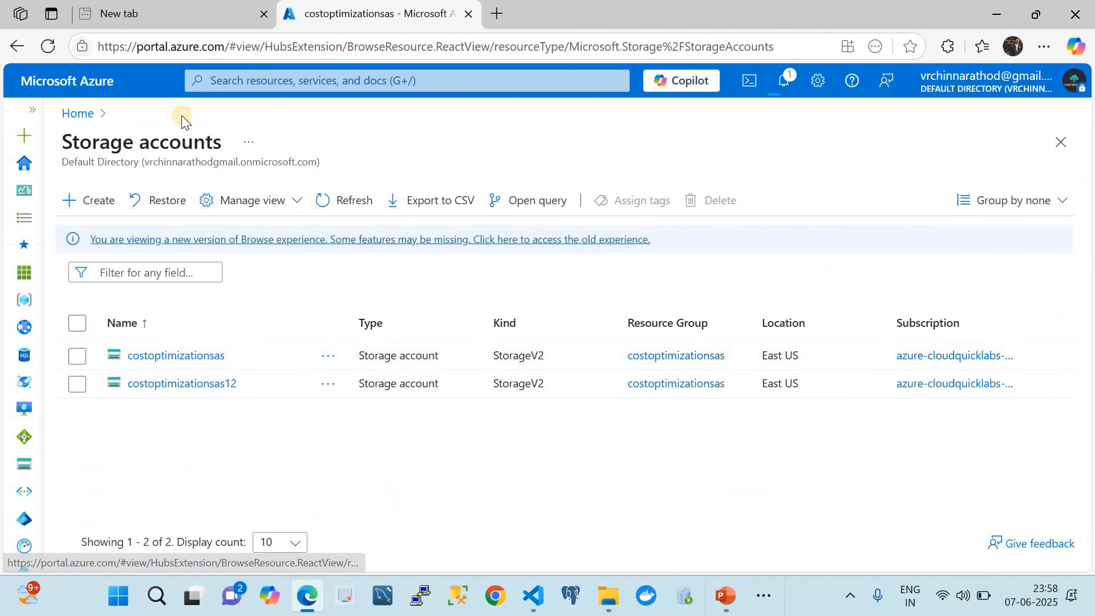
left_click(342, 199)
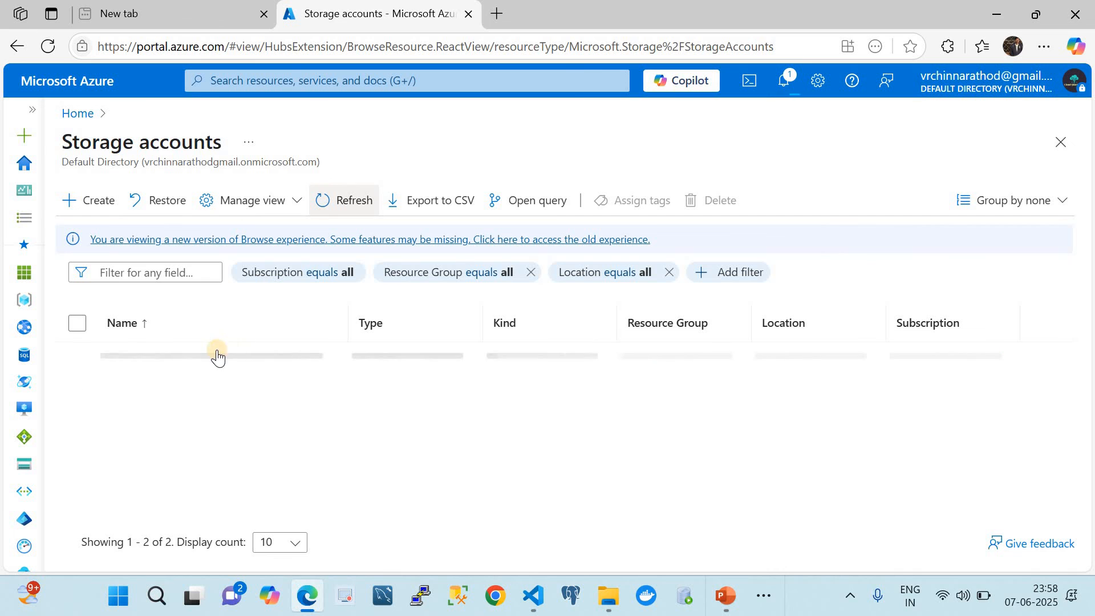
left_click(196, 385)
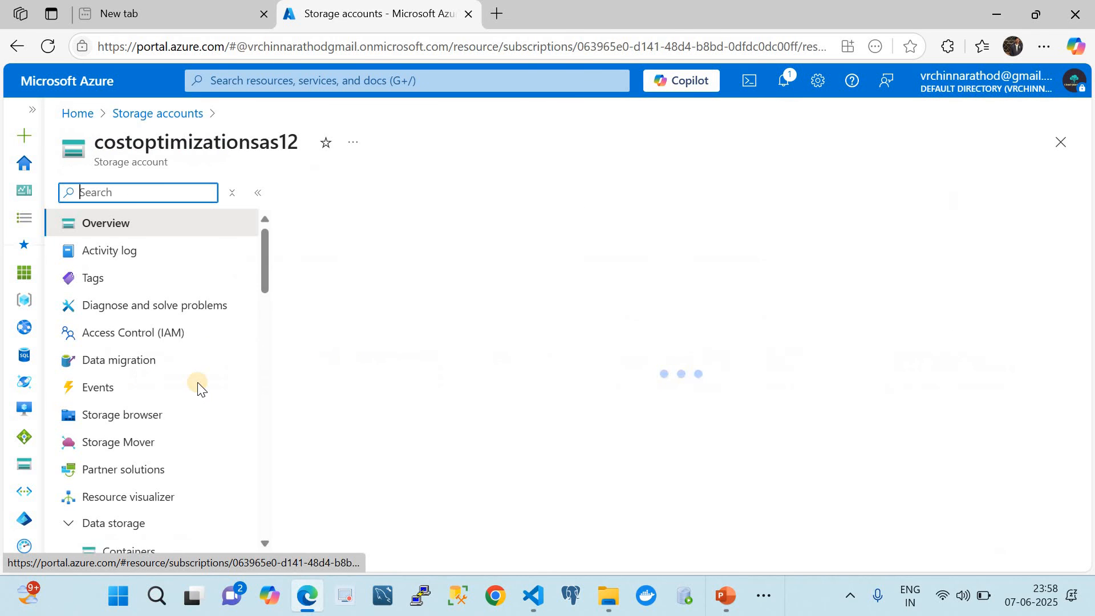
scroll(152, 485, "down", 2)
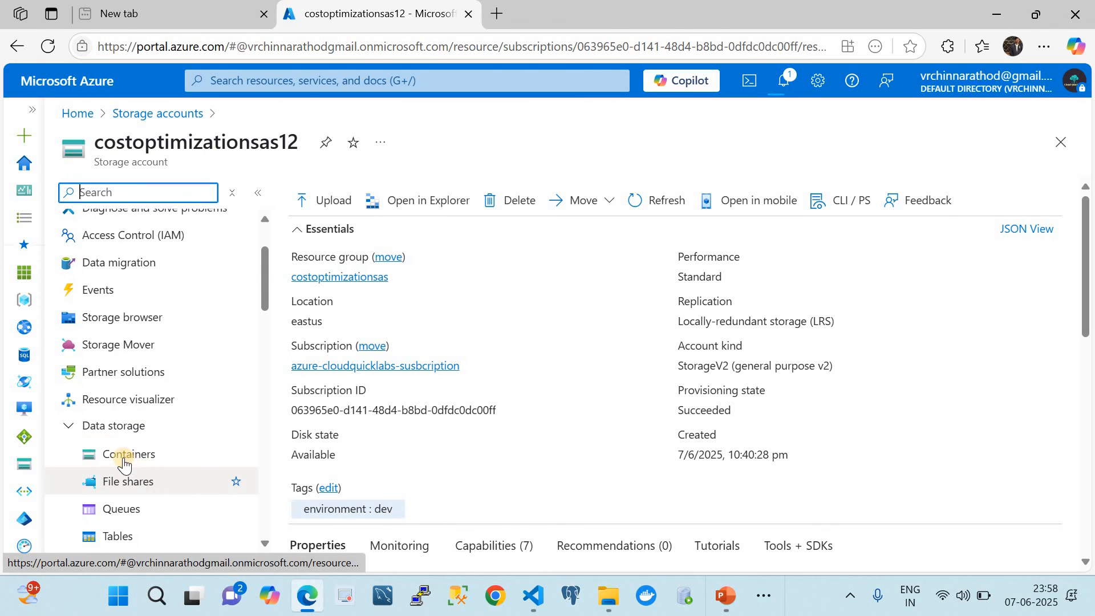
left_click(123, 457)
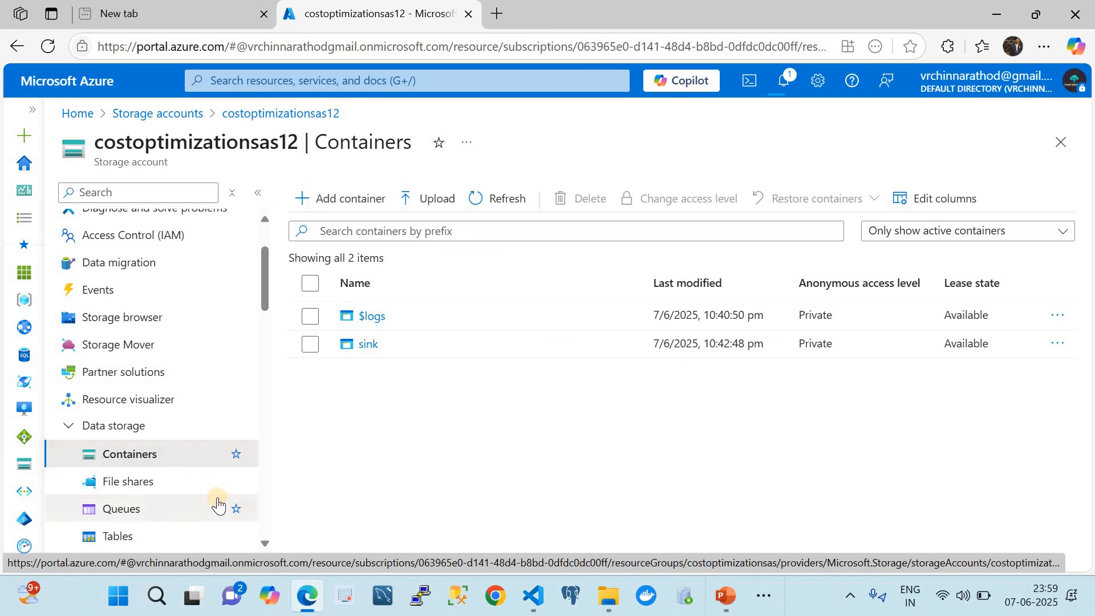
Check the public network access setting of costoptimizationsas12, and open its sink container to test access over the public network
scroll(191, 439, "up", 2)
scroll(191, 439, "down", 4)
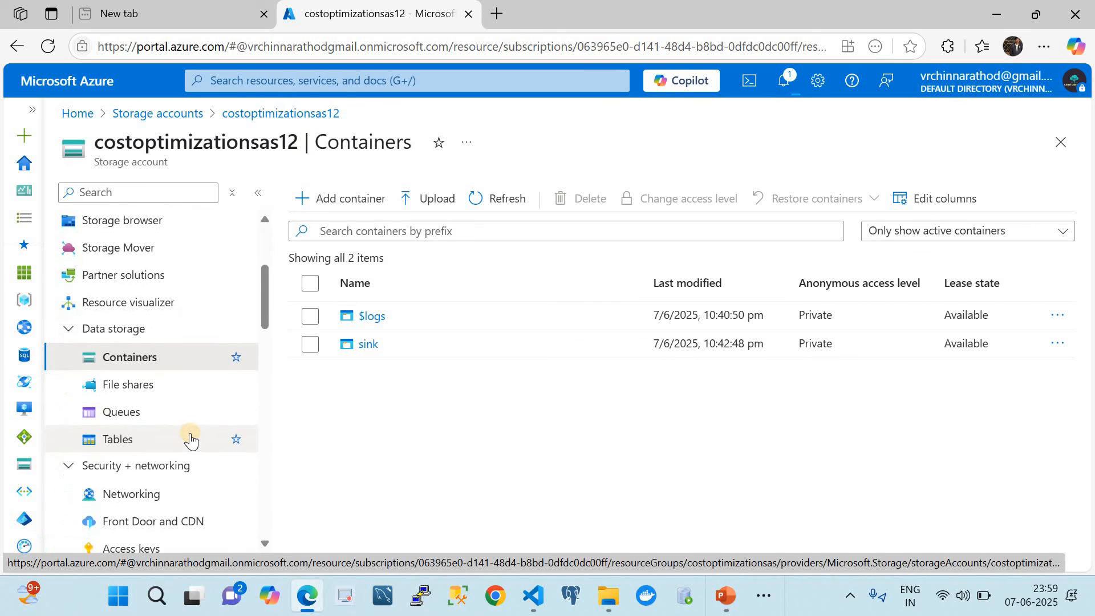
left_click(152, 494)
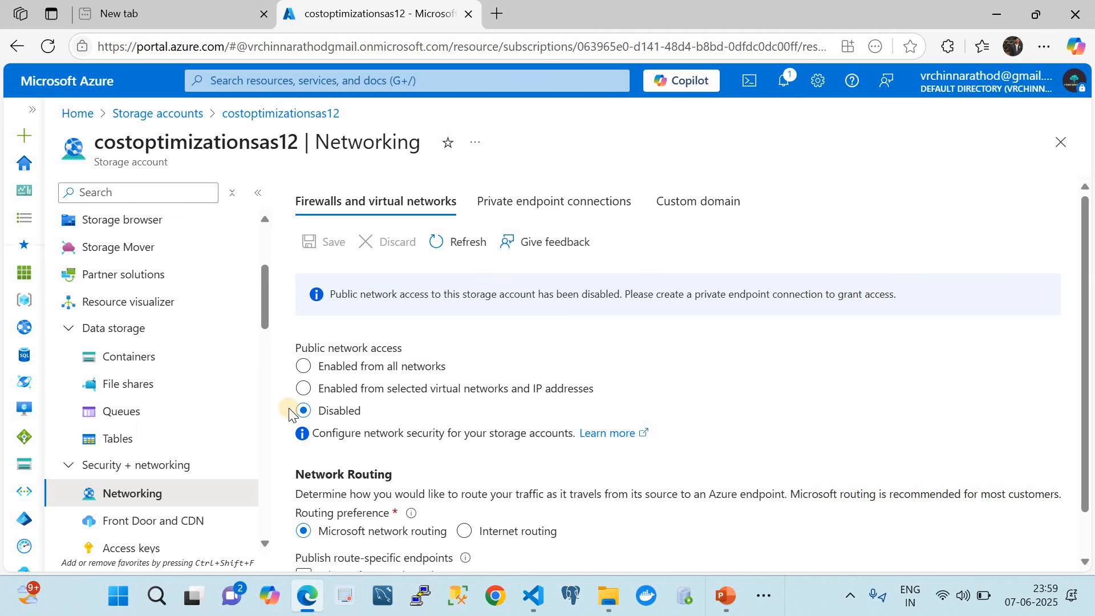
left_click(139, 357)
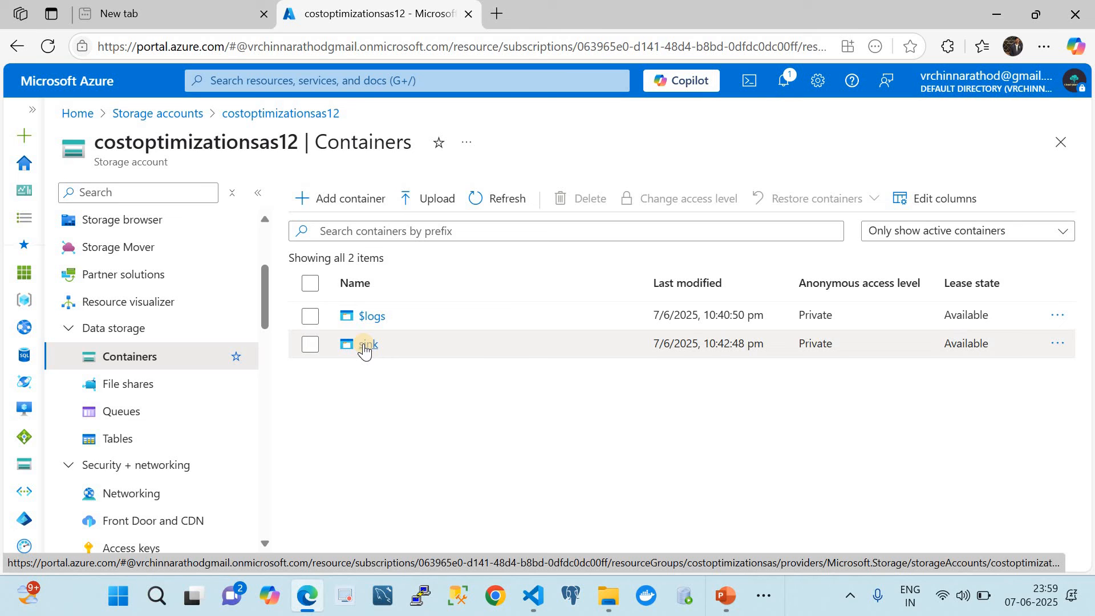
left_click(364, 346)
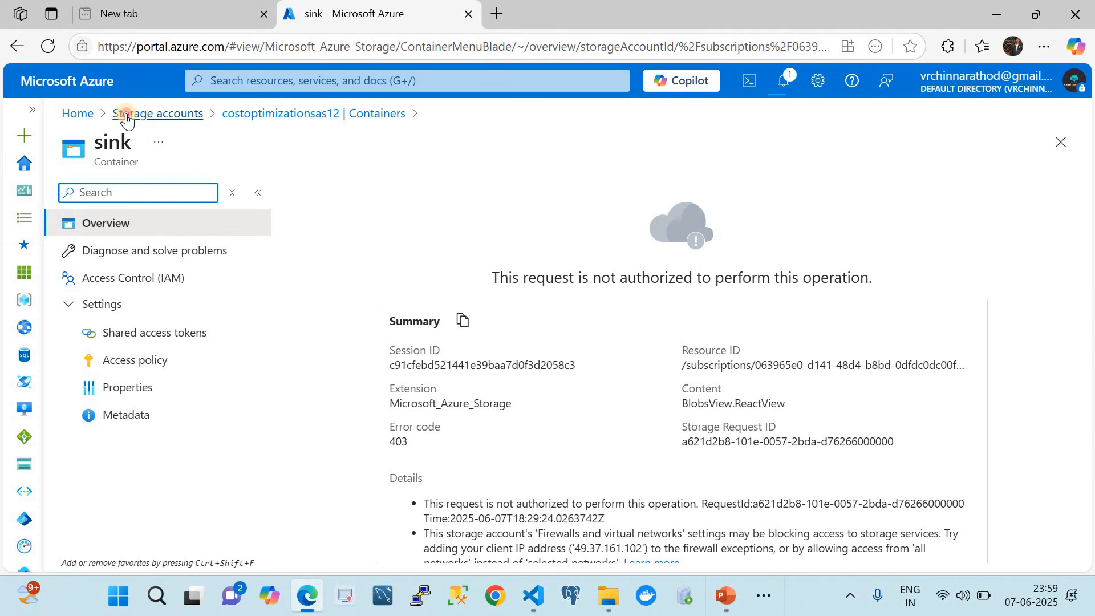
Open the testadf container in the costoptimizationsas storage account to test access over the public network
left_click(126, 114)
left_click(195, 358)
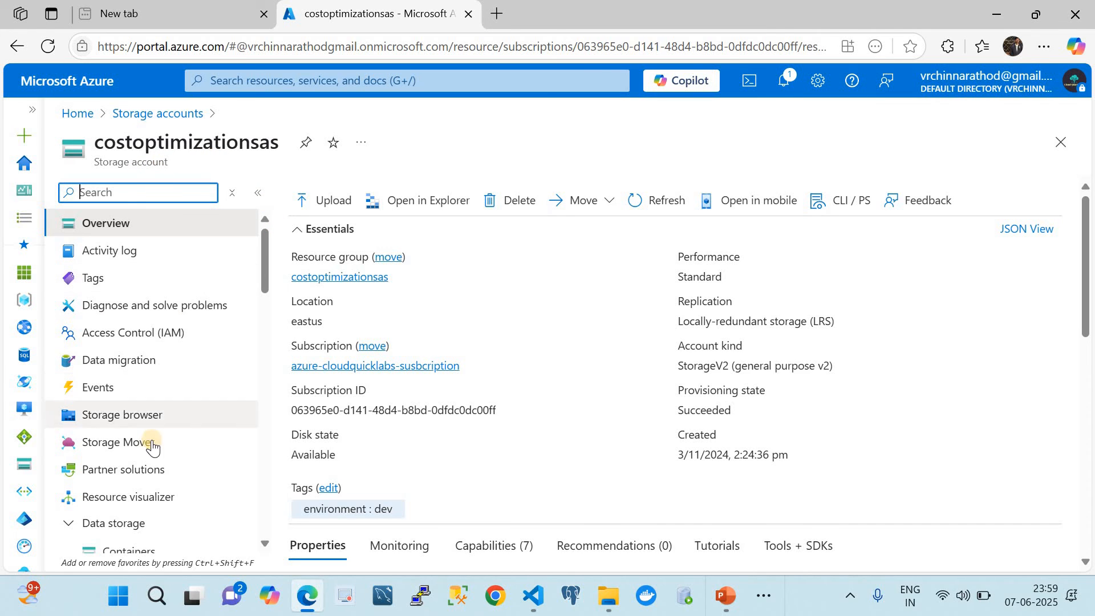
scroll(152, 442, "down", 3)
left_click(115, 383)
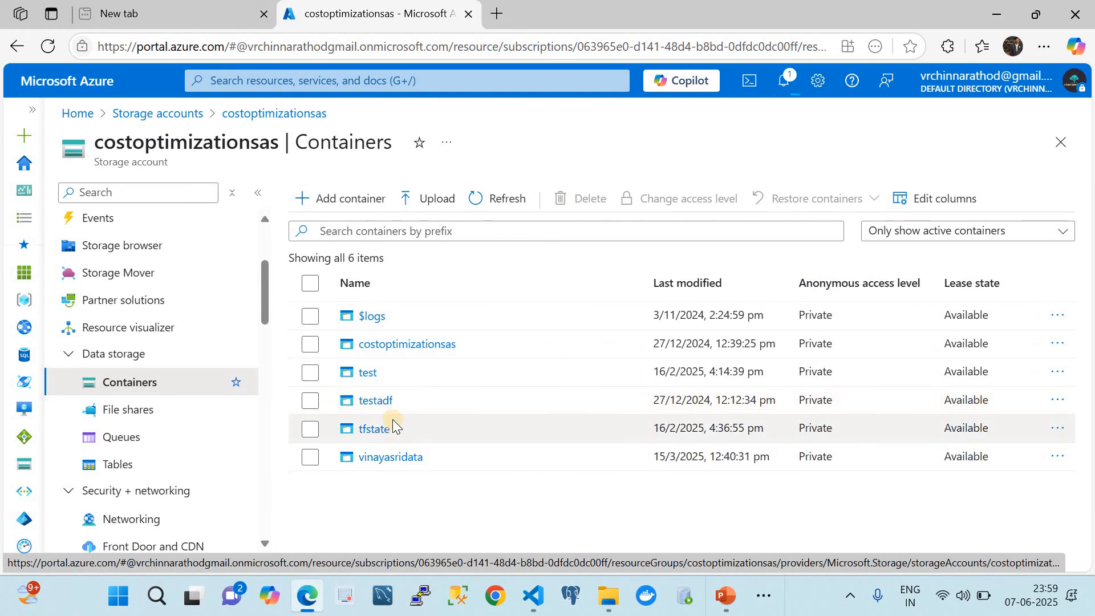
left_click(375, 397)
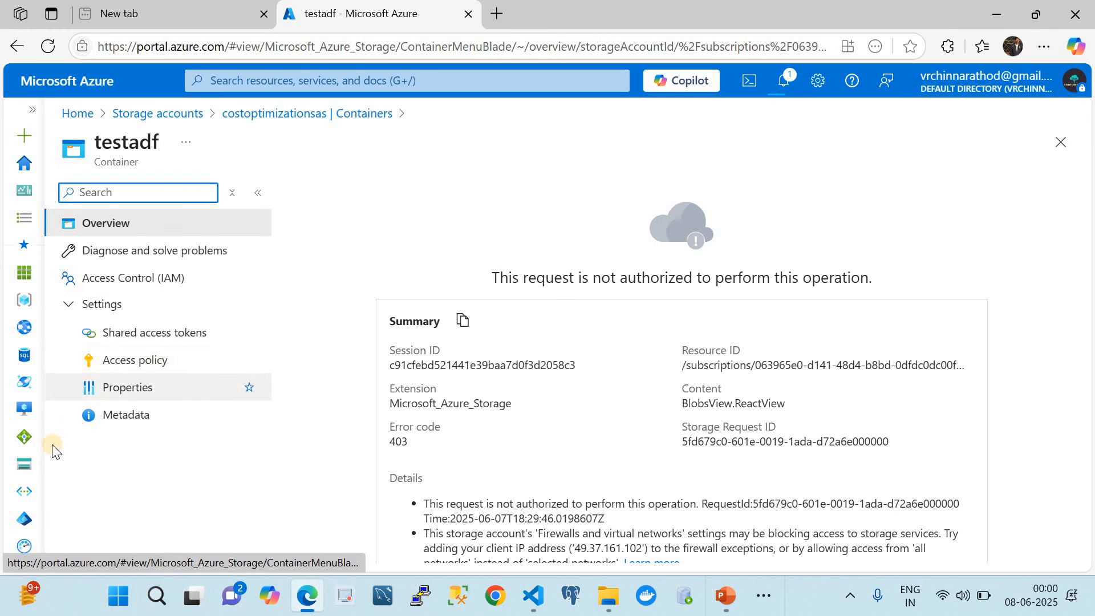
Open the testadfdemo12345 data factory, check the deployment notifications, and review the factory's network access setting
left_click(75, 116)
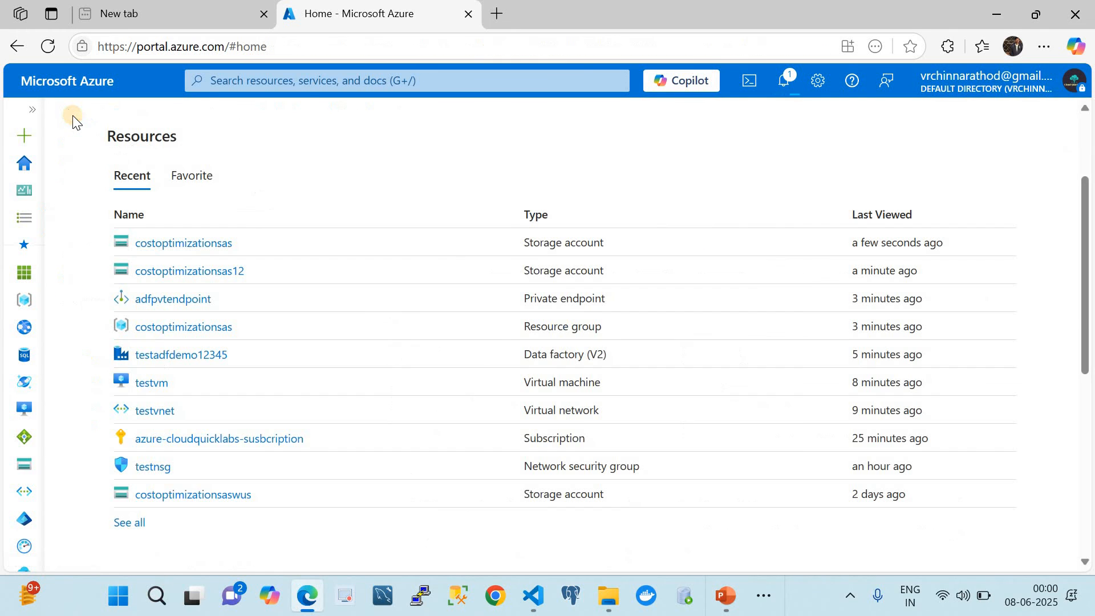
left_click(170, 355)
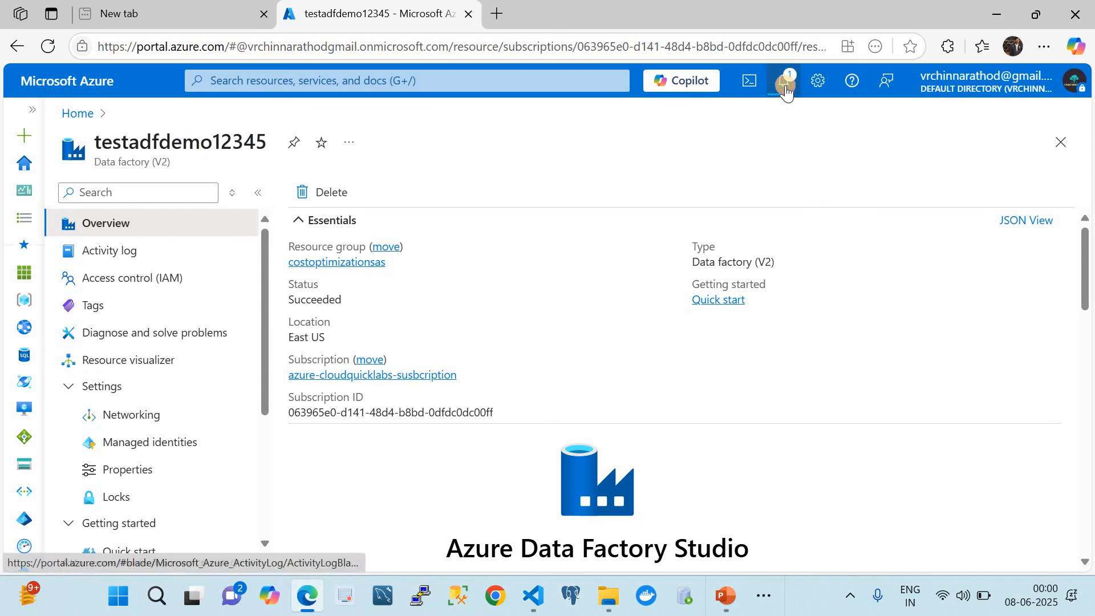
left_click(785, 86)
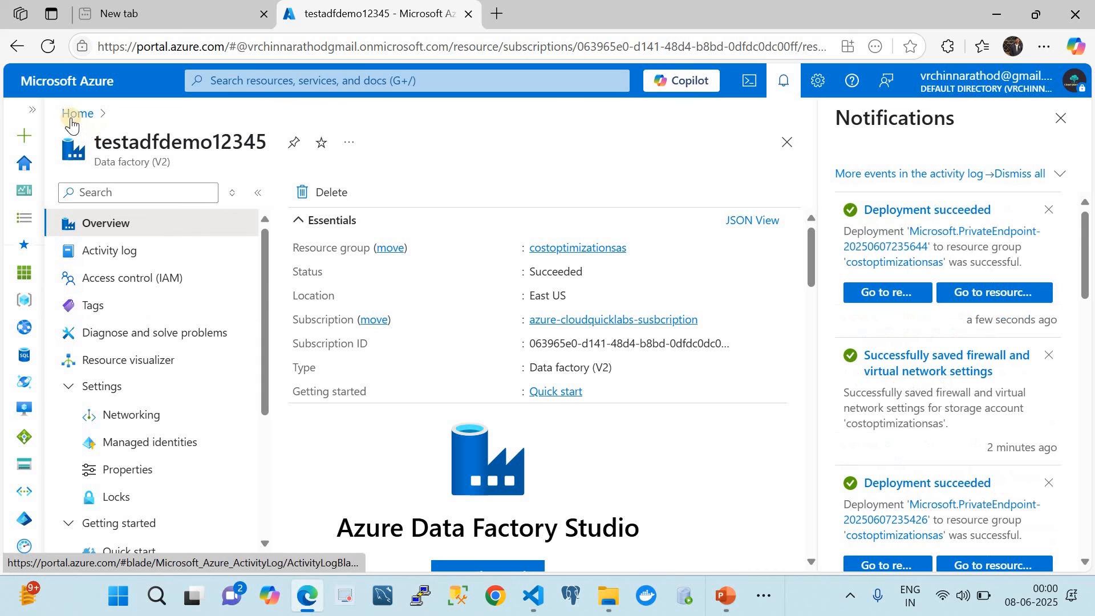
left_click(1061, 119)
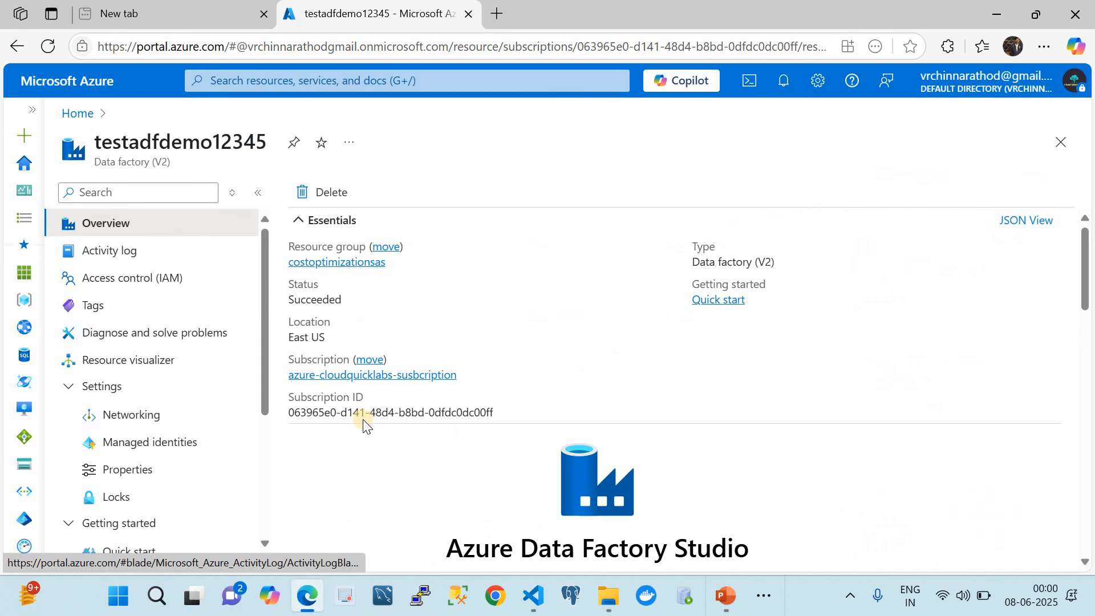
left_click(117, 415)
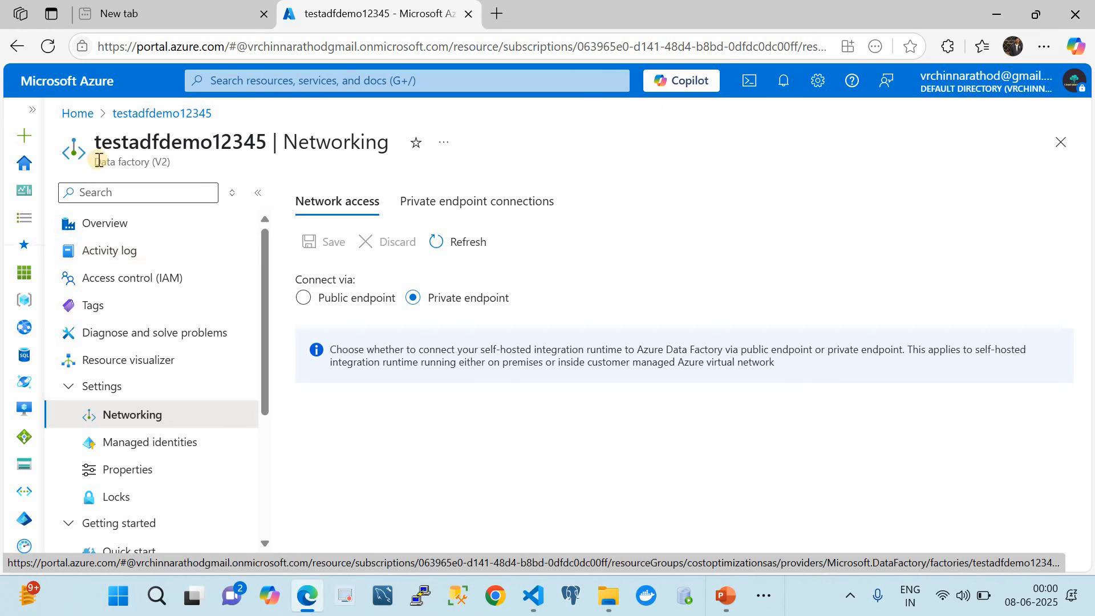
Open the testvm virtual machine from the costoptimizationsas resource group and review its overview details, including its virtual network and subnet
left_click(76, 118)
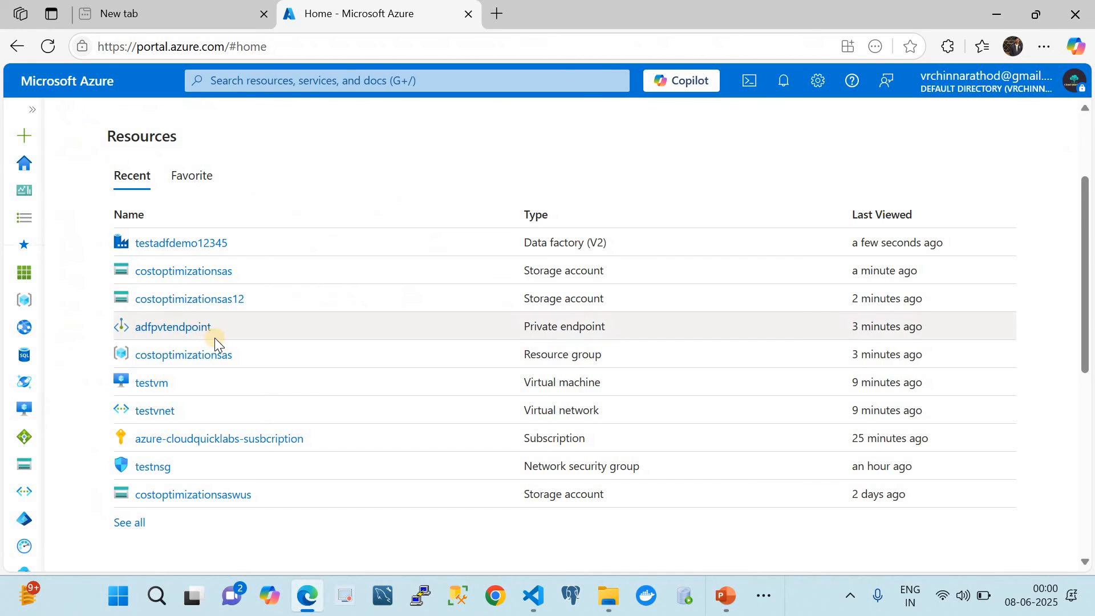
left_click(24, 300)
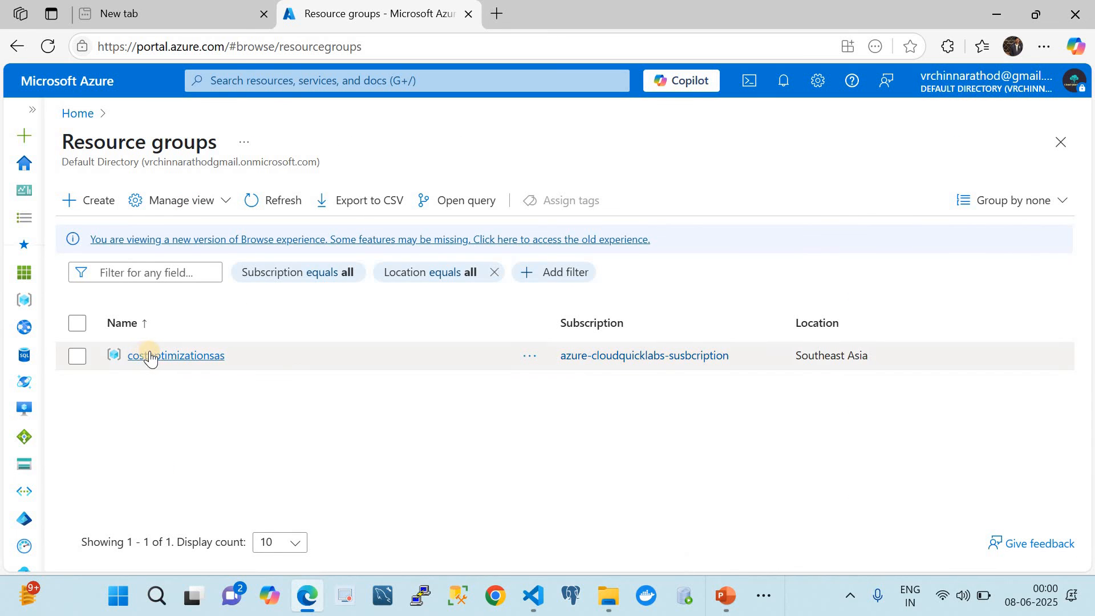
left_click(154, 355)
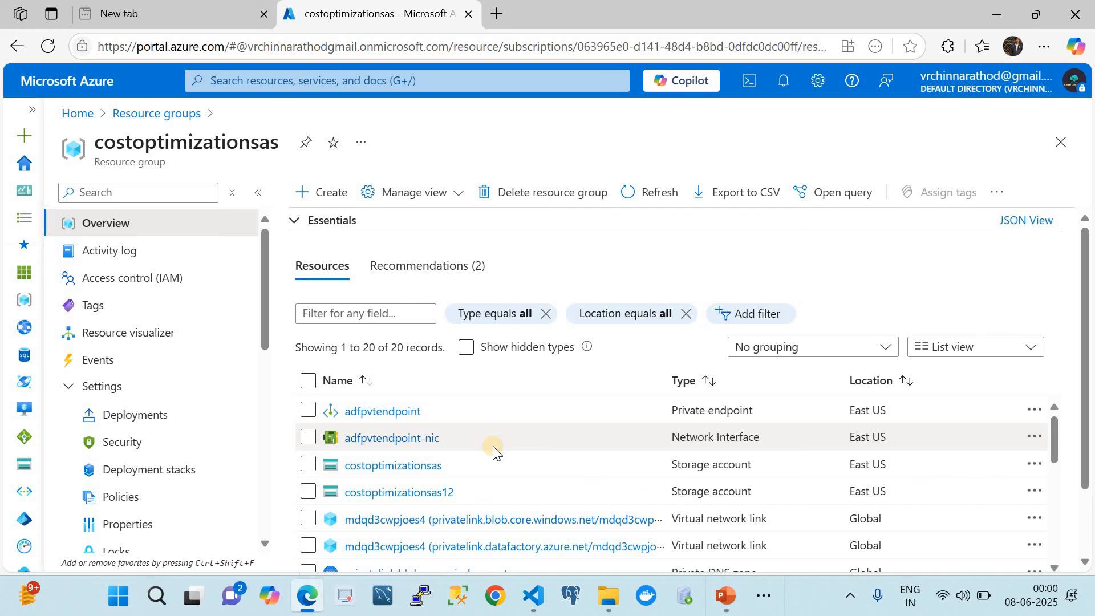
scroll(493, 448, "down", 6)
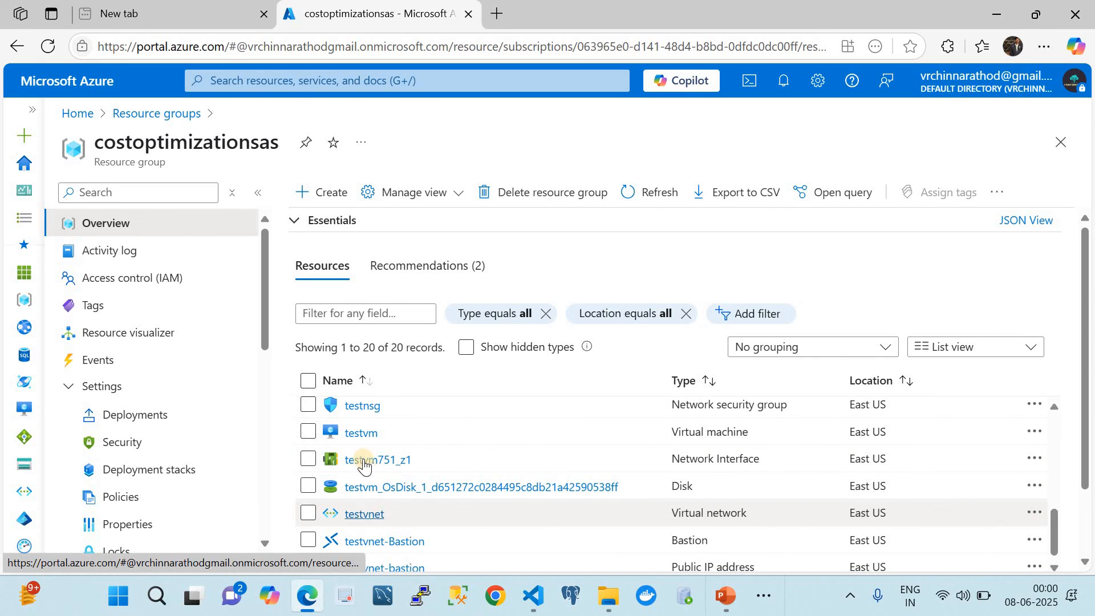
left_click(355, 434)
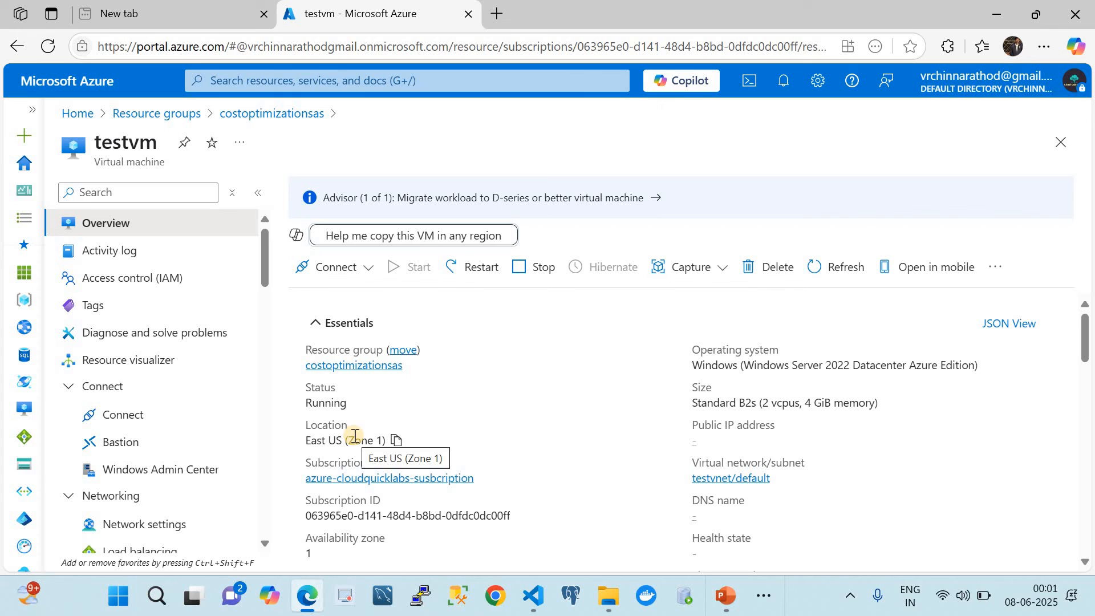
scroll(480, 422, "down", 1)
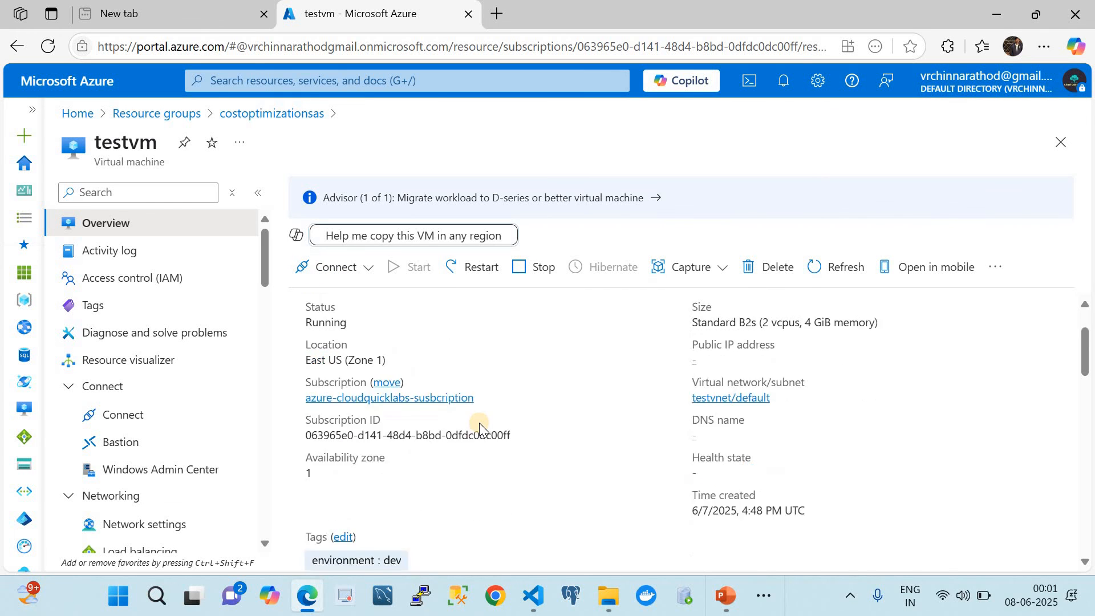
scroll(479, 423, "down", 2)
scroll(480, 423, "up", 3)
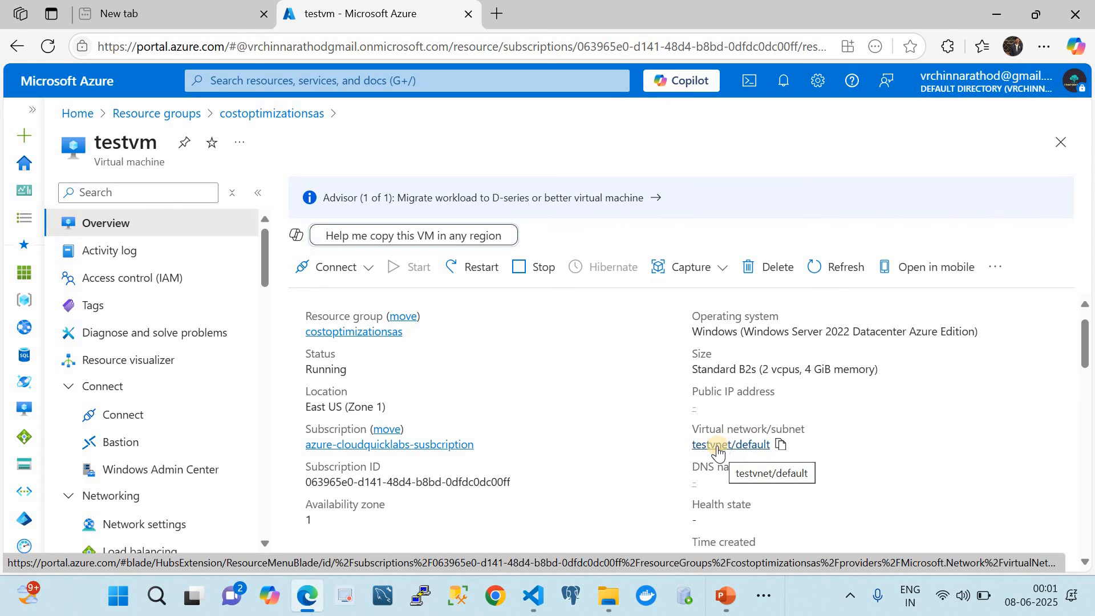
Open the testvnet virtual network from testvm and review its subnets, widening the name column to show the full subnet names
left_click(710, 450)
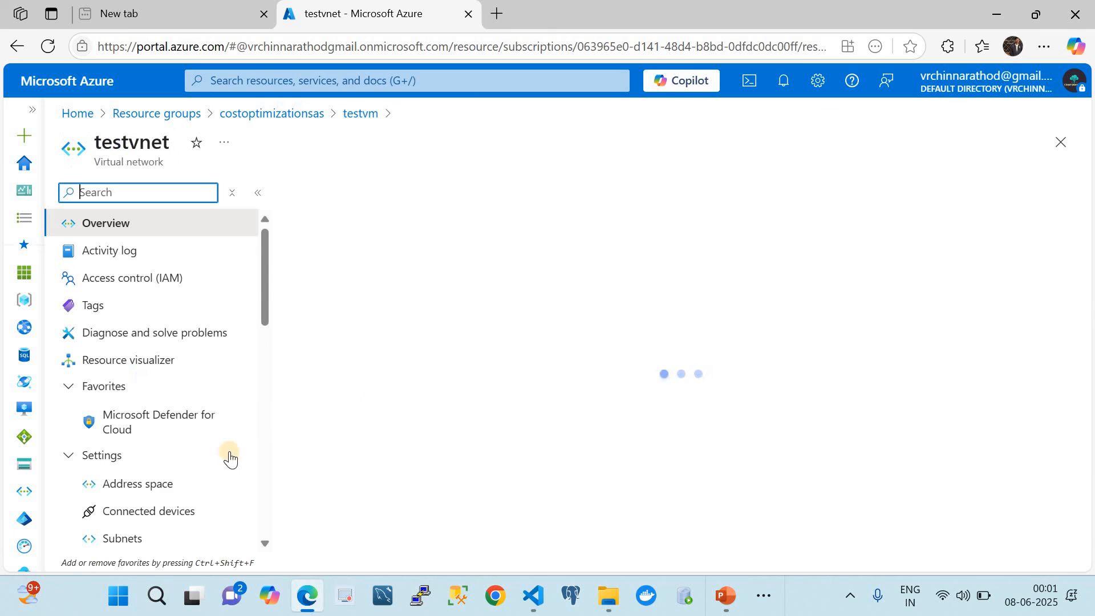
scroll(179, 476, "down", 2)
scroll(171, 474, "down", 2)
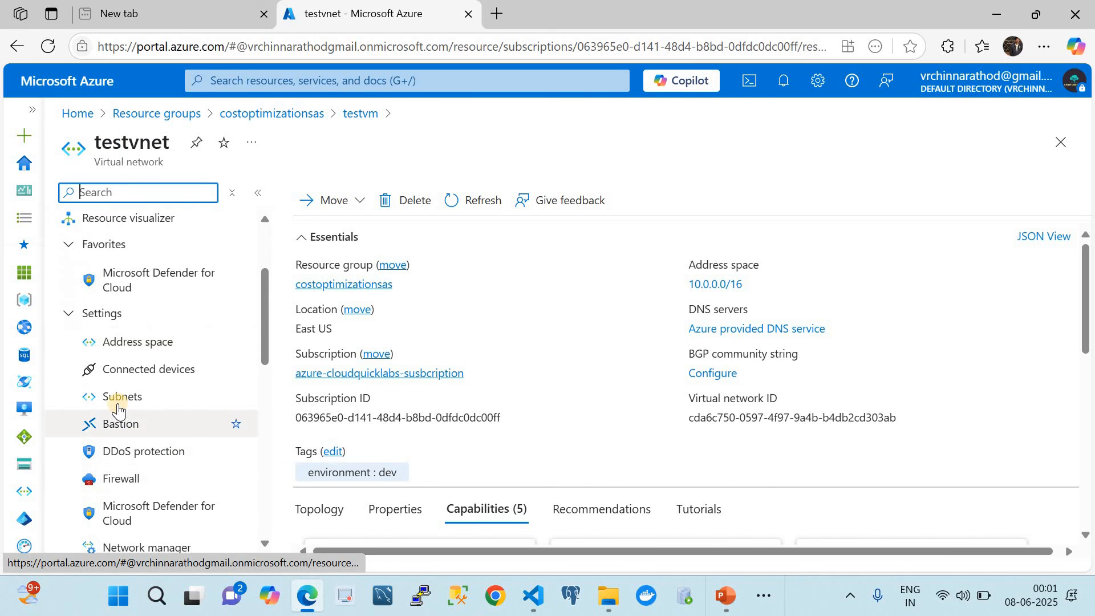
left_click(87, 402)
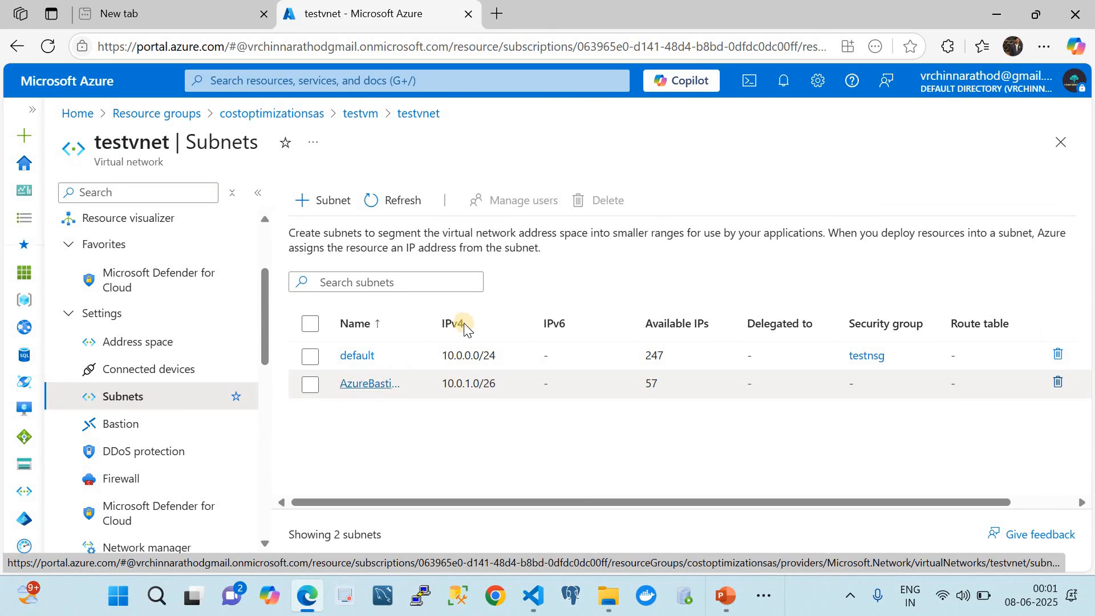
left_click_drag(431, 318, 549, 318)
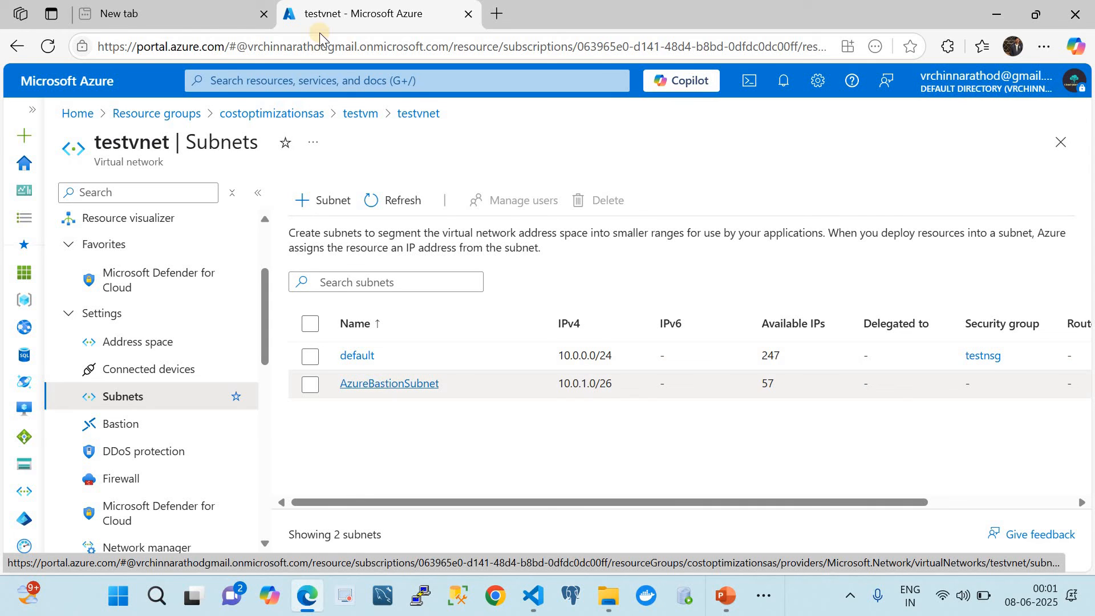
Return to testvm and connect to it via Bastion in a new browser tab, with username cloudadmin and the VM password
left_click(361, 113)
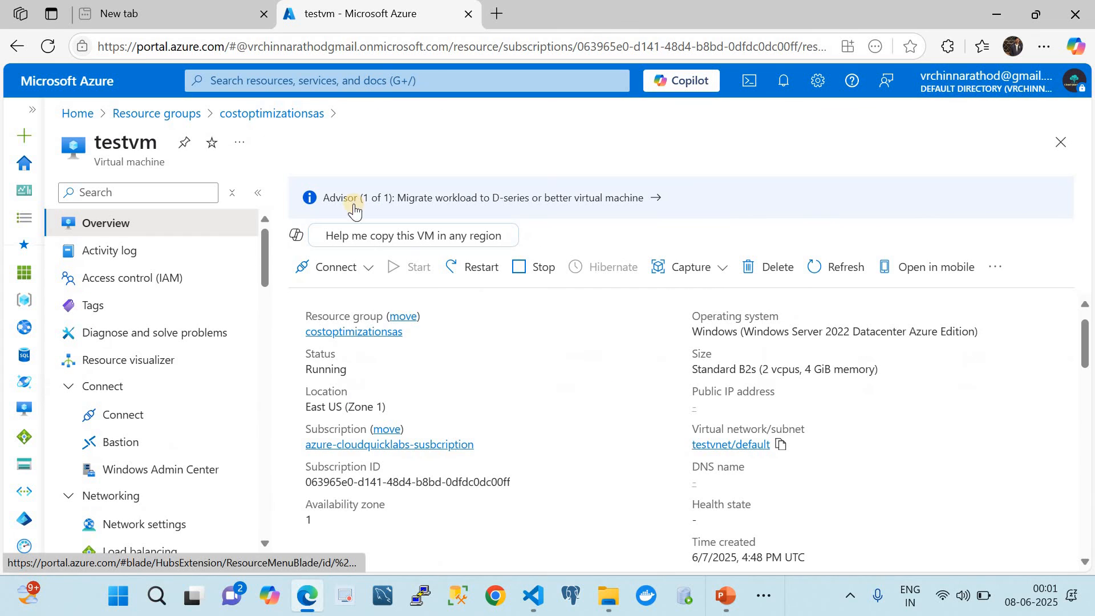
left_click(349, 269)
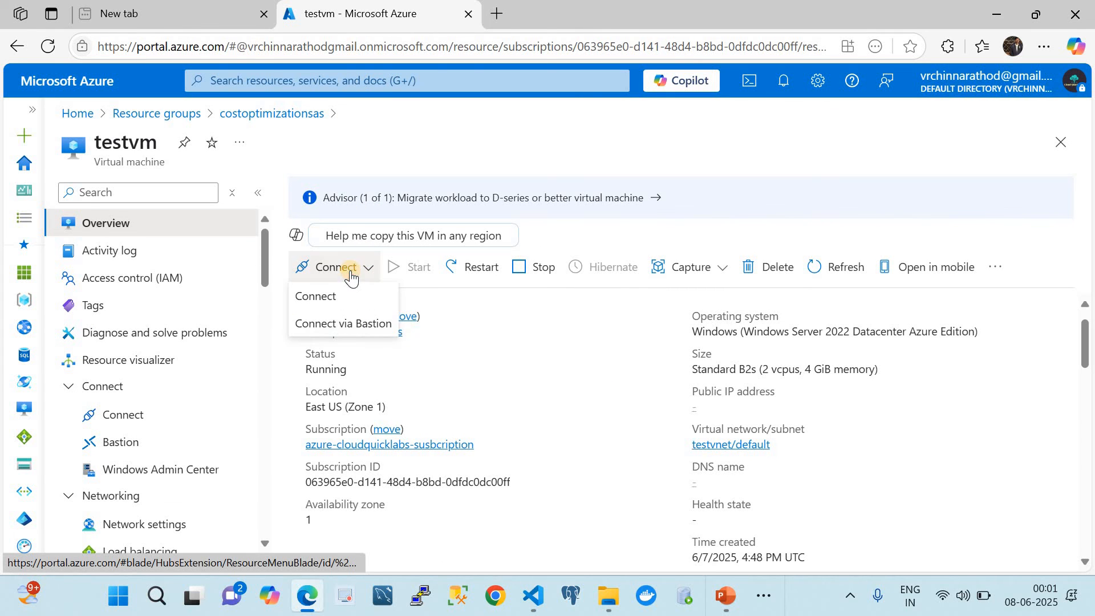
left_click(350, 328)
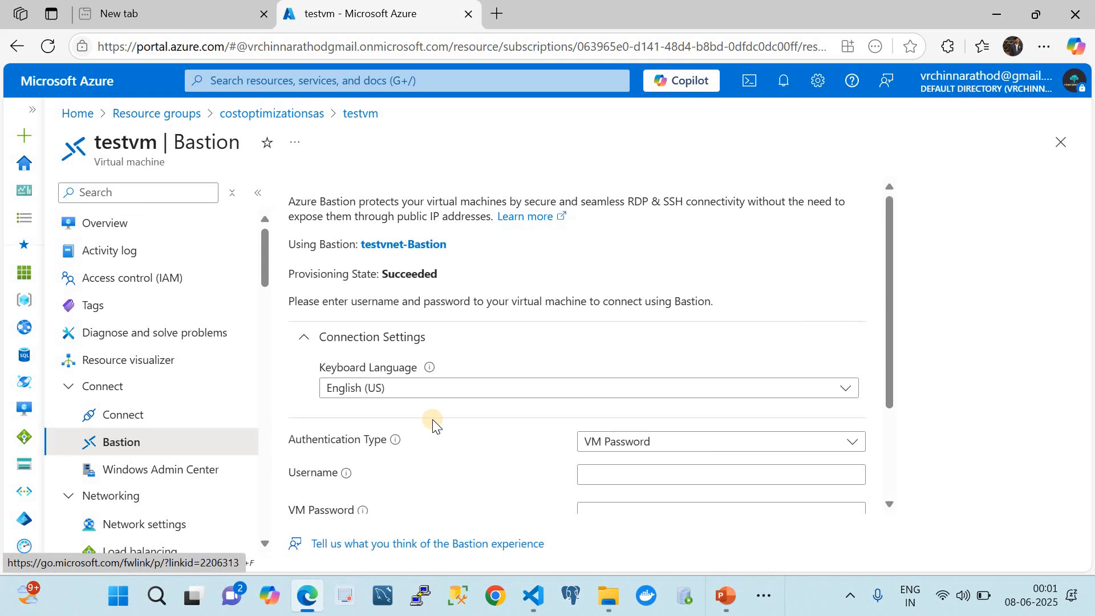
scroll(502, 393, "down", 2)
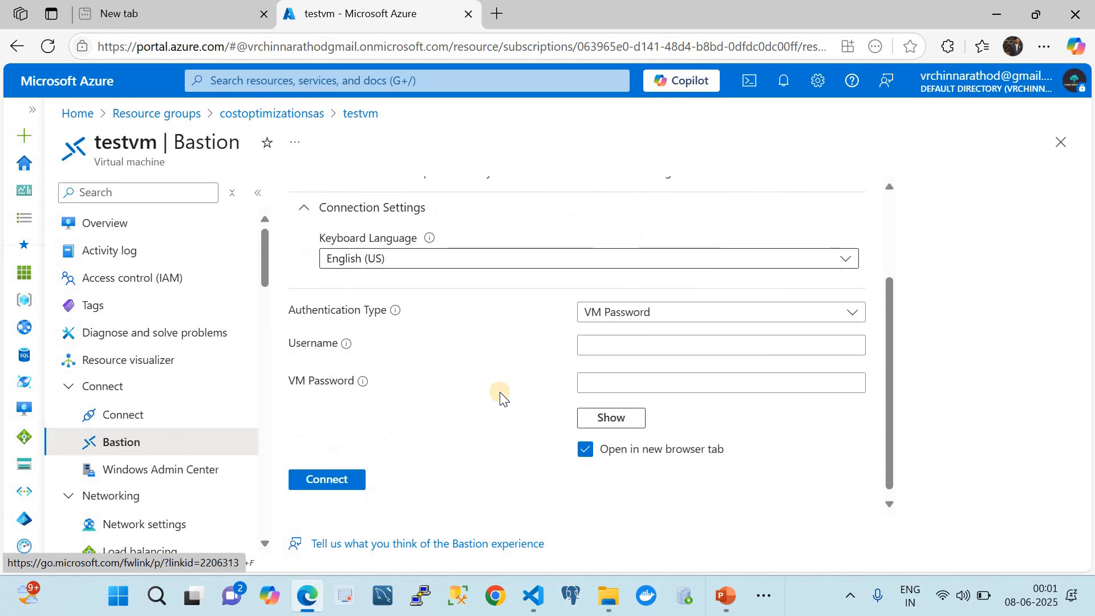
left_click(619, 341)
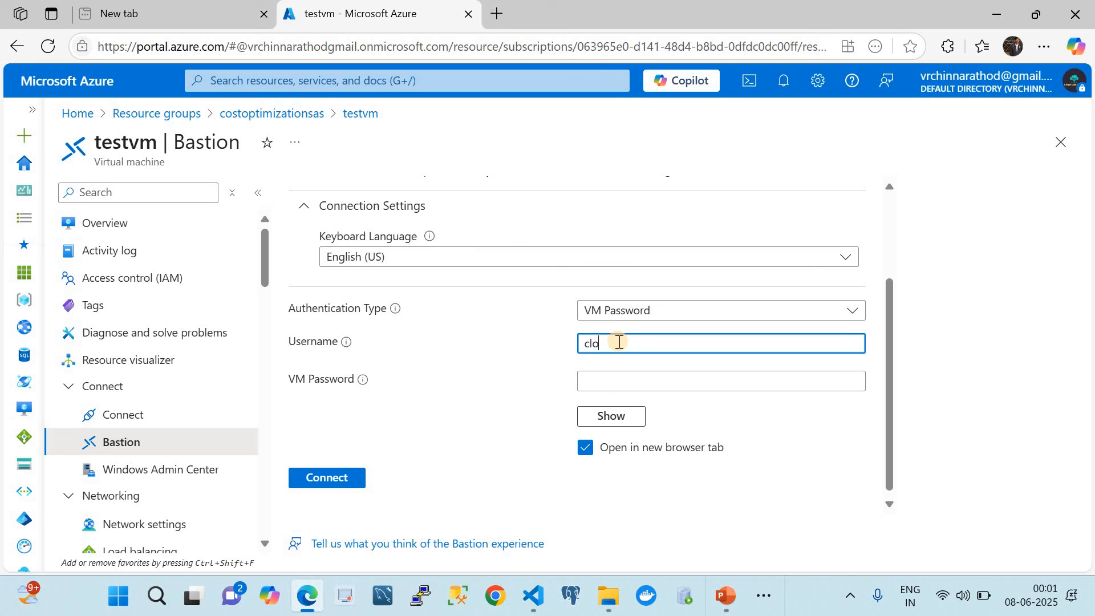
type("dmin")
left_click(629, 382)
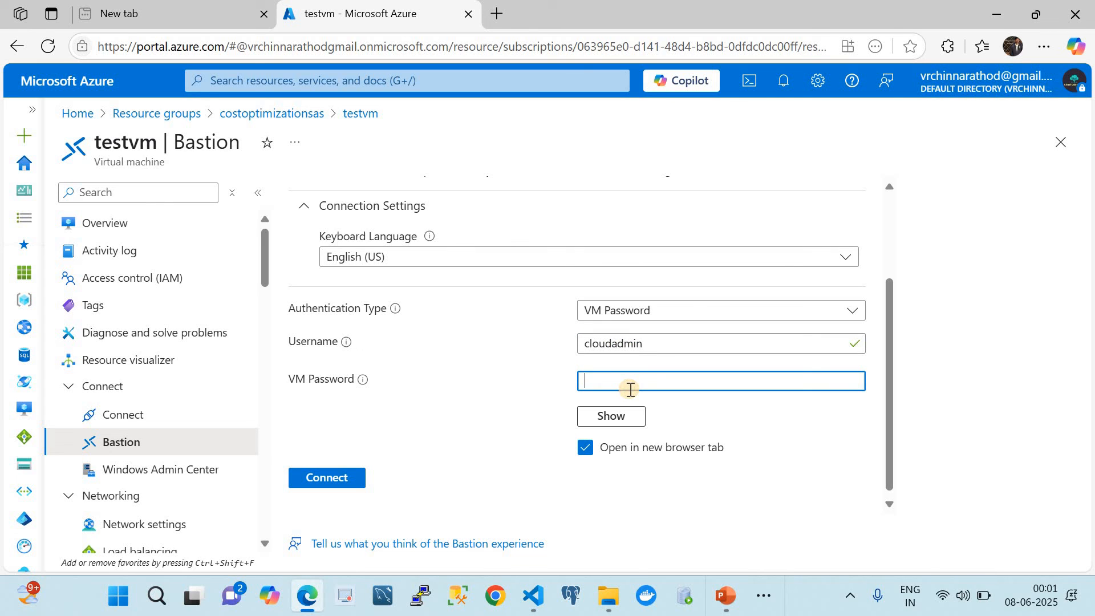
type("•")
key("BackSpace")
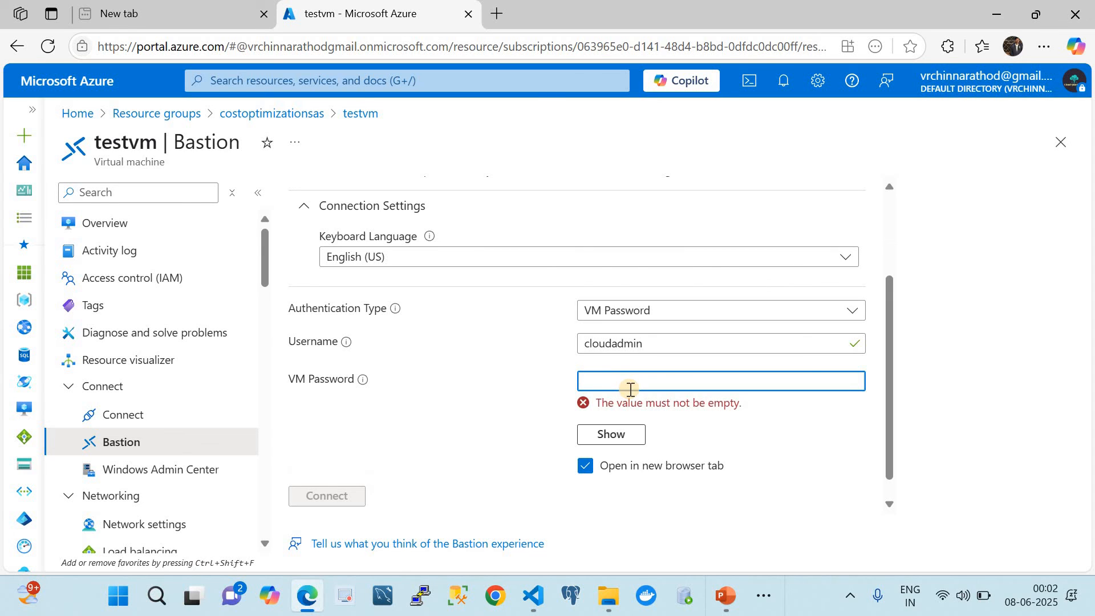
type("••")
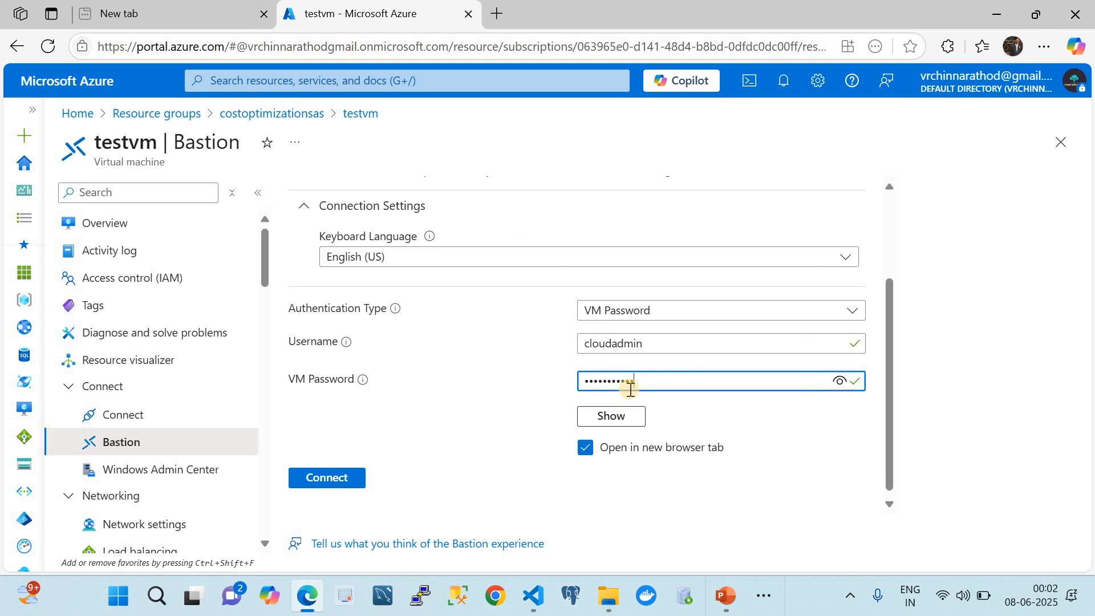
left_click(354, 478)
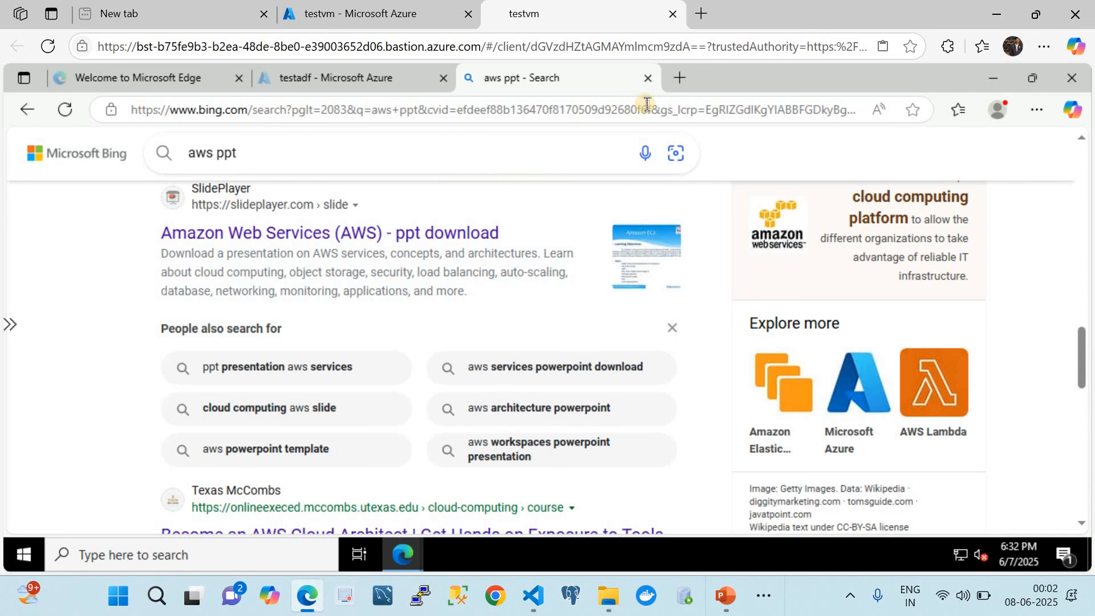
In the testvm remote session, close the aws ppt search and go to the storage accounts list, checking the VM desktop and signed-in account
left_click(645, 78)
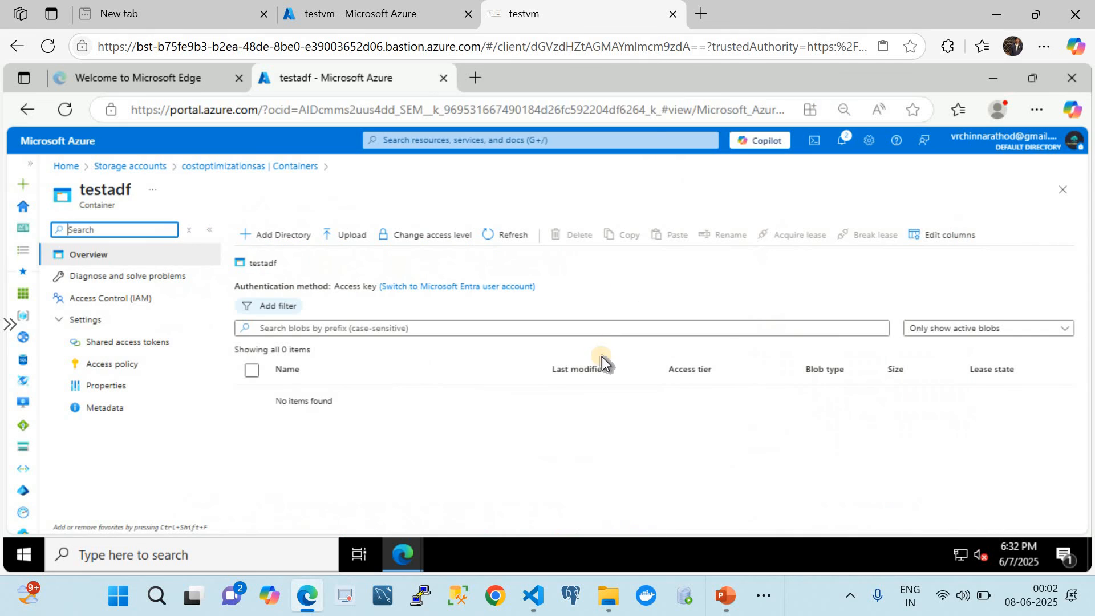
left_click(125, 171)
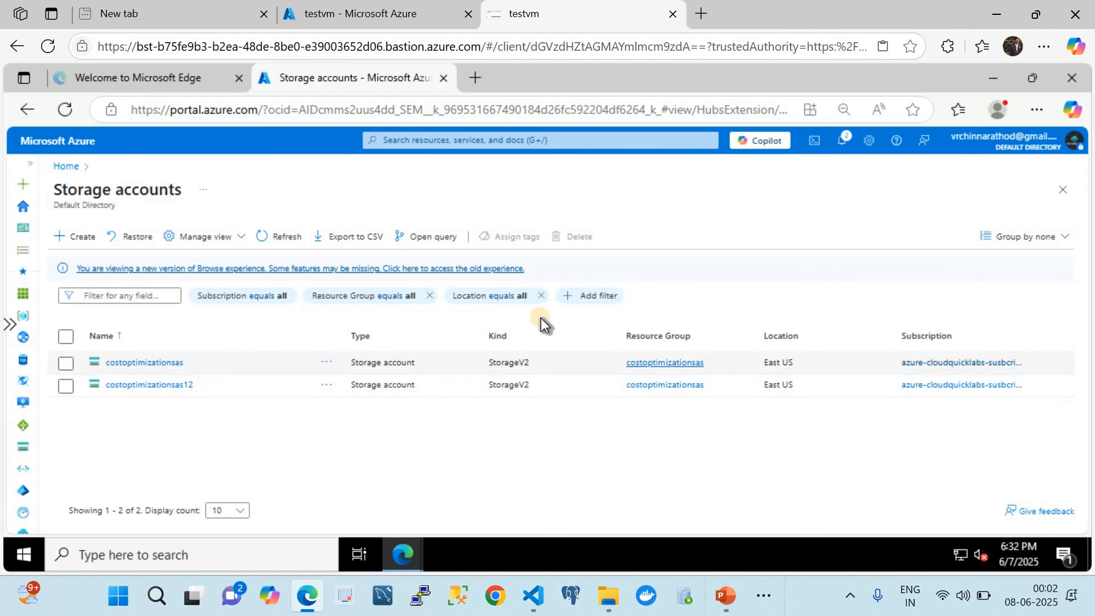
left_click(990, 78)
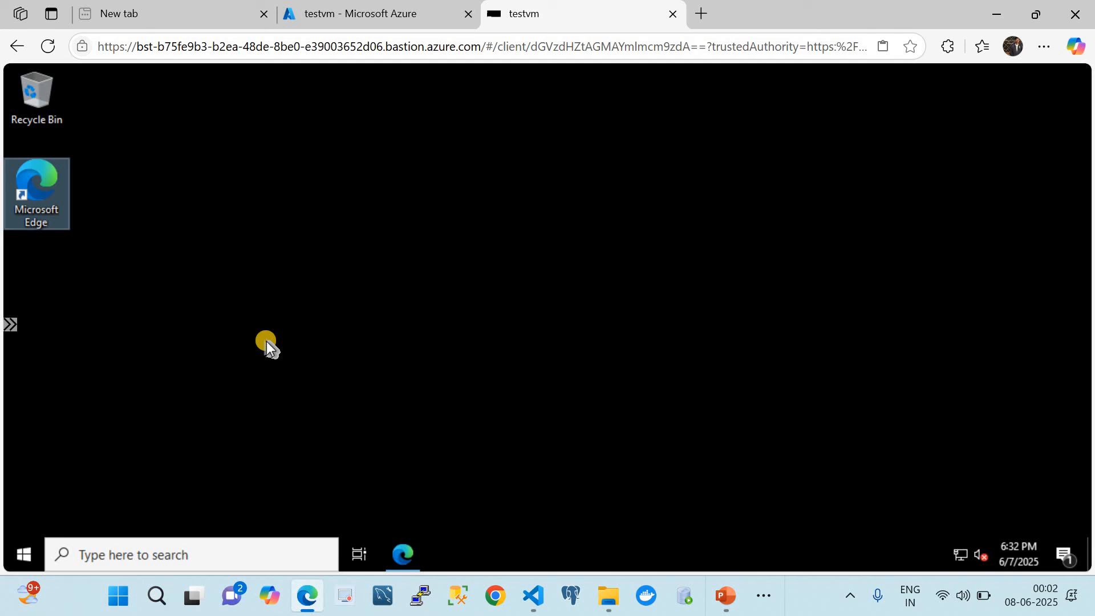
left_click(403, 553)
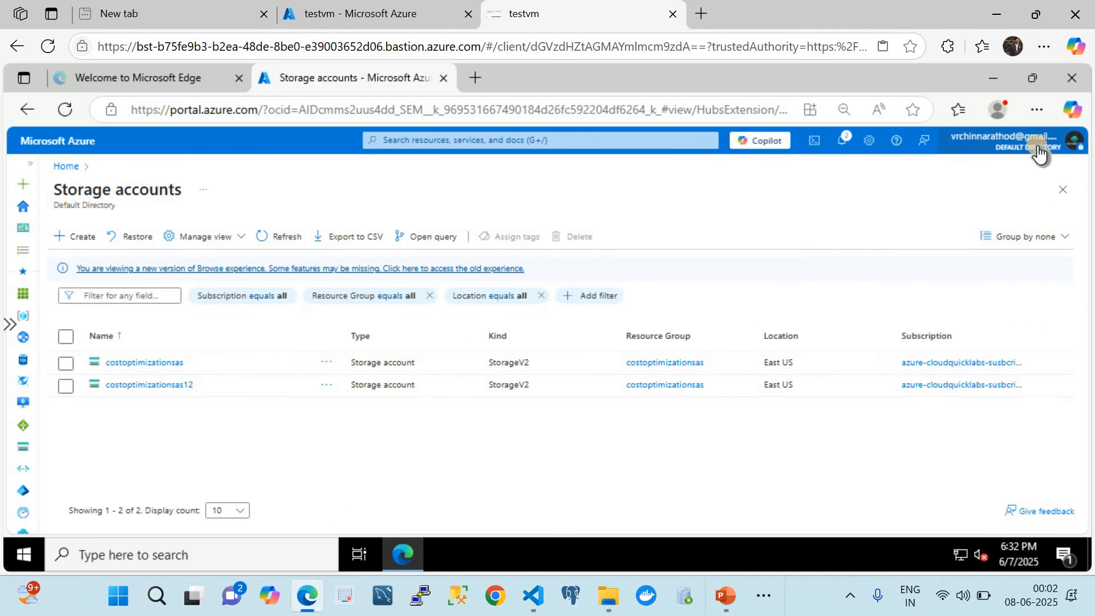
mouse_move(1029, 149)
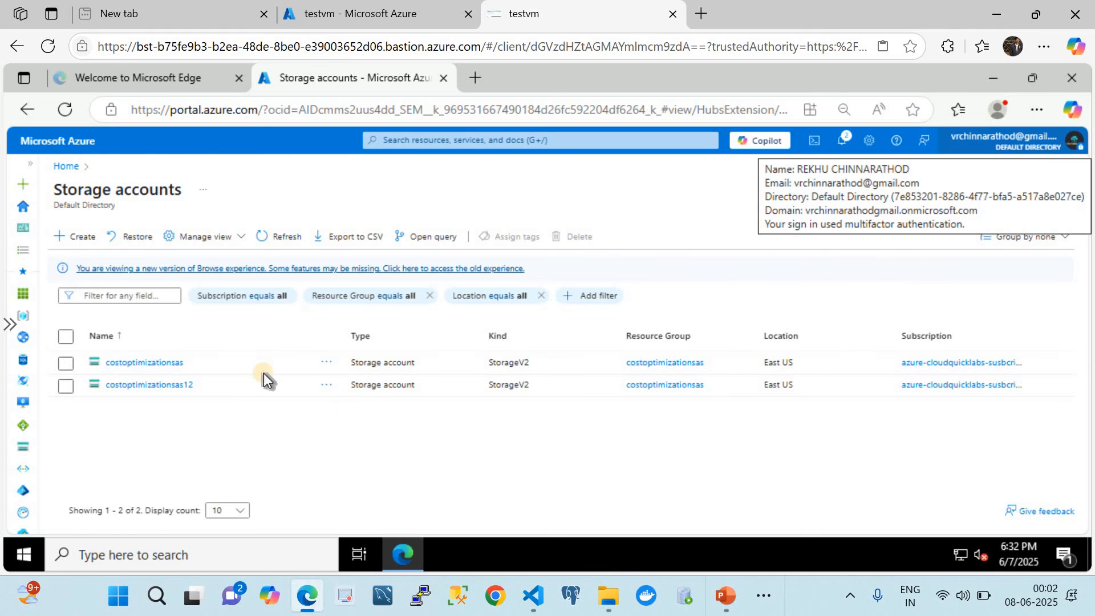
Open the testadf container of the costoptimizationsas storage account inside testvm to check its blobs over the private network
left_click(167, 366)
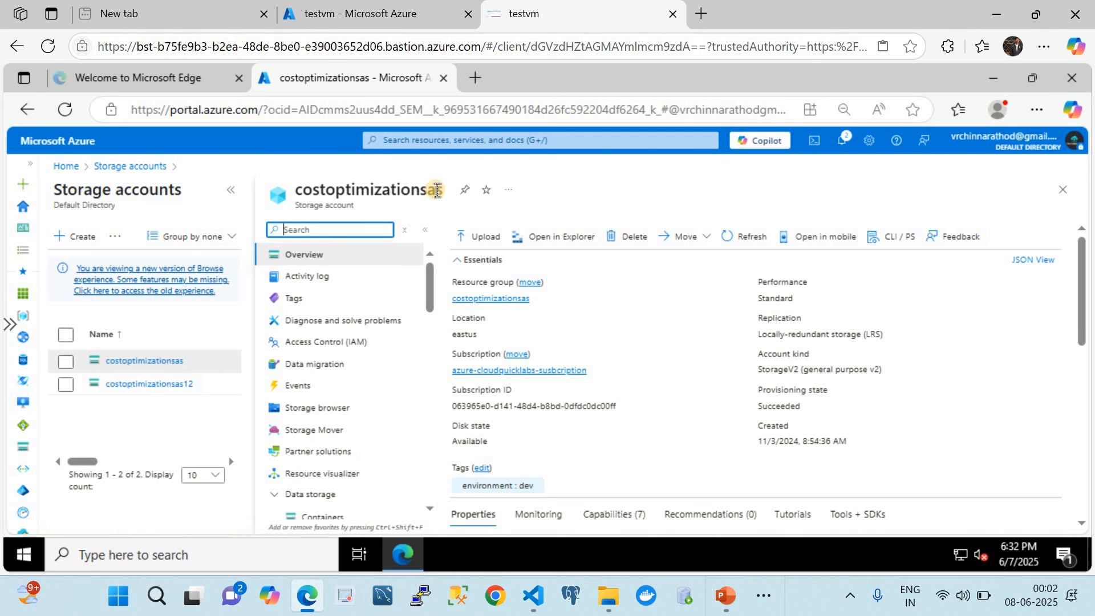
left_click(230, 190)
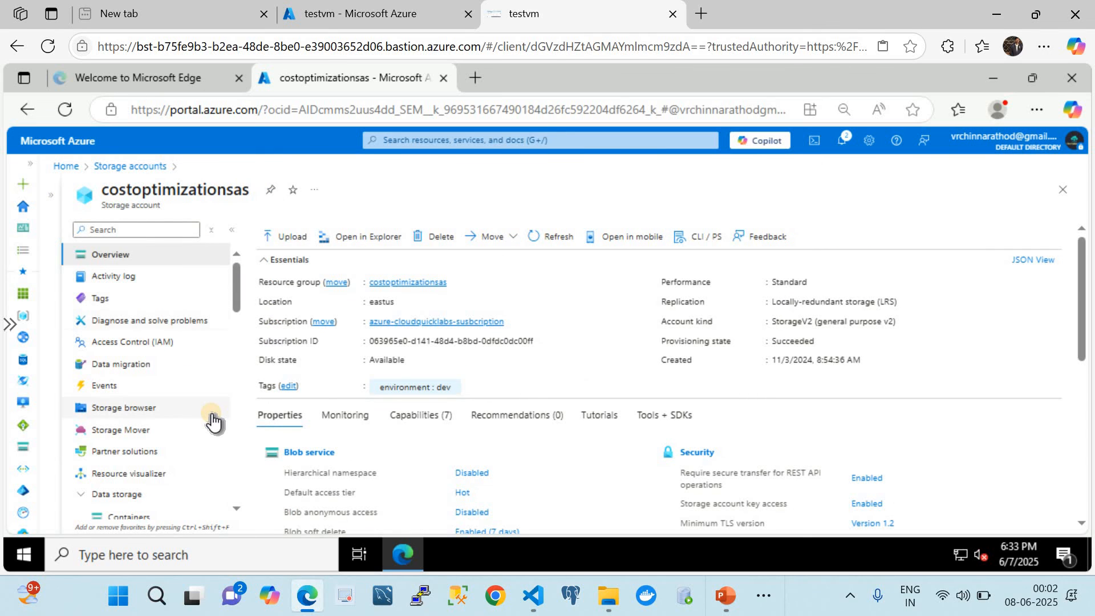
scroll(213, 421, "down", 3)
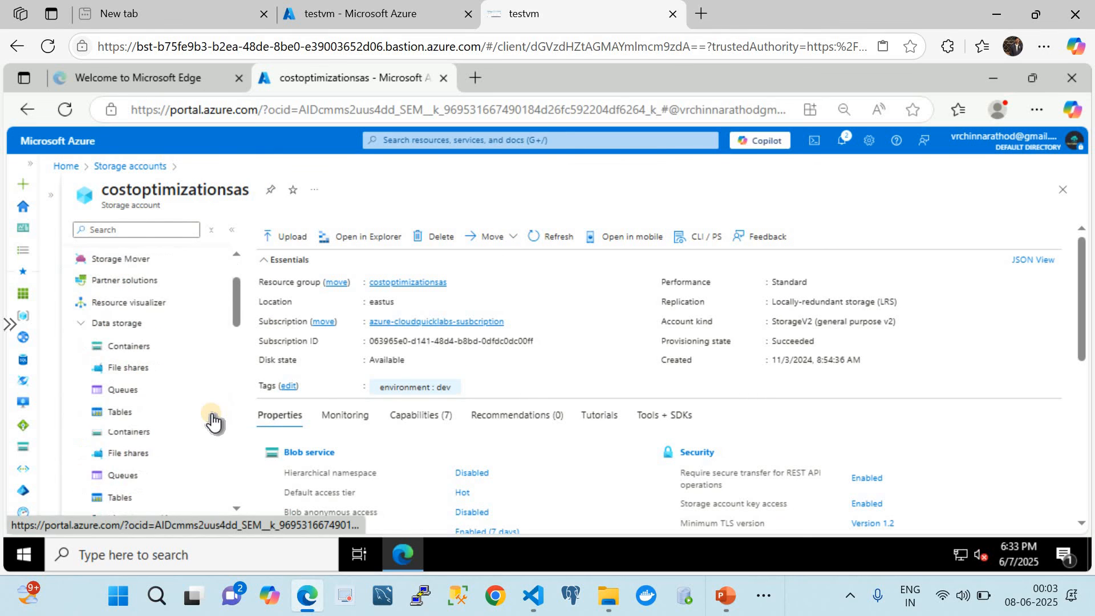
left_click(142, 350)
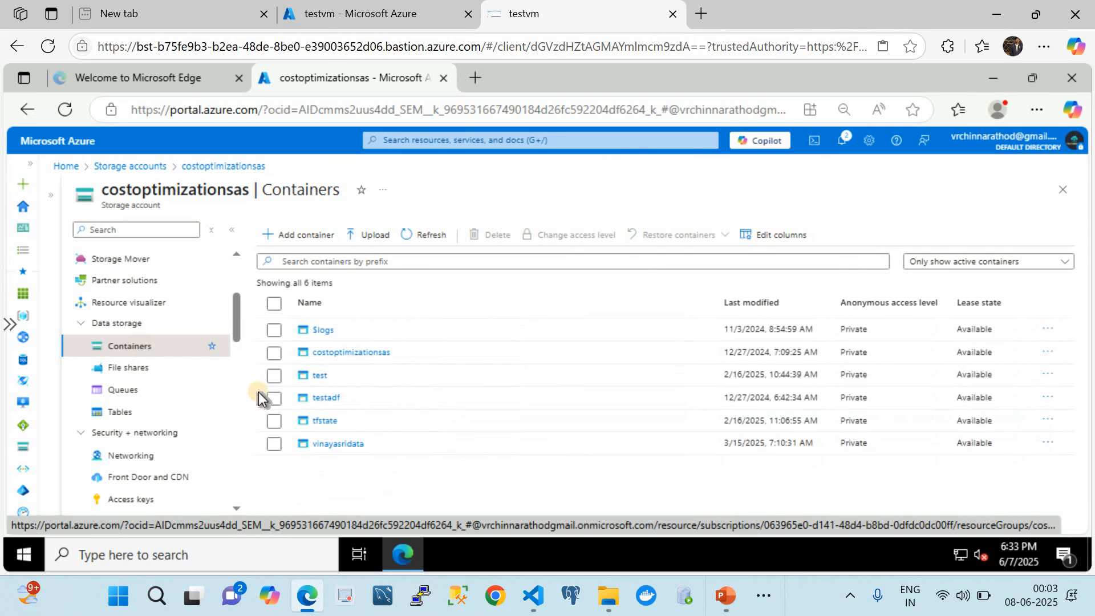
left_click(312, 400)
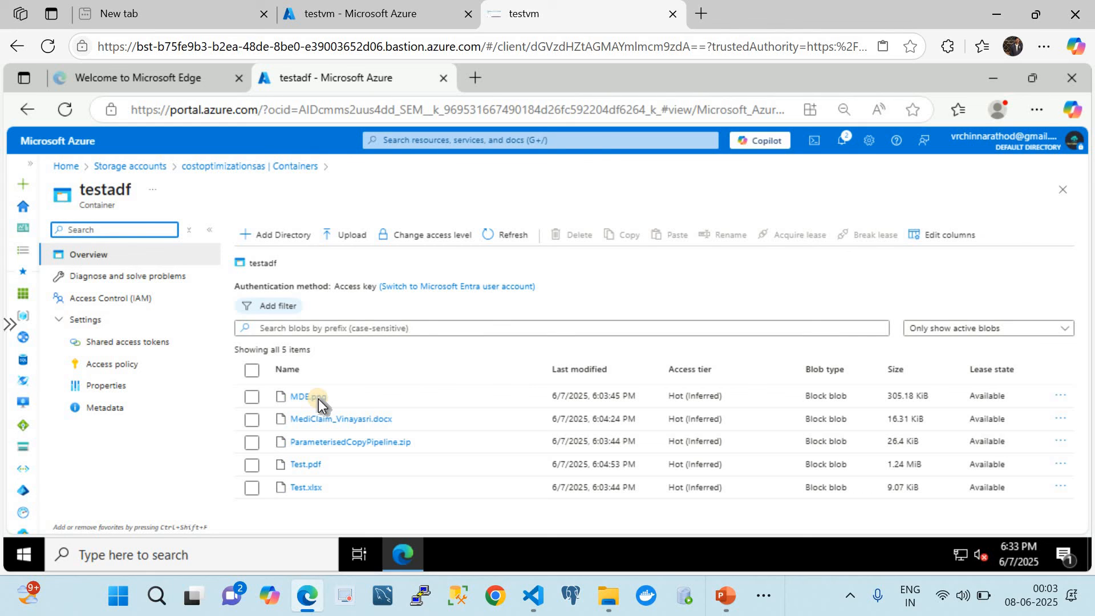
Switch to the PowerPoint diagram of the private VNET data copy, review its virtual network and private endpoint icons, and return to the testvm session
key("alt+Tab")
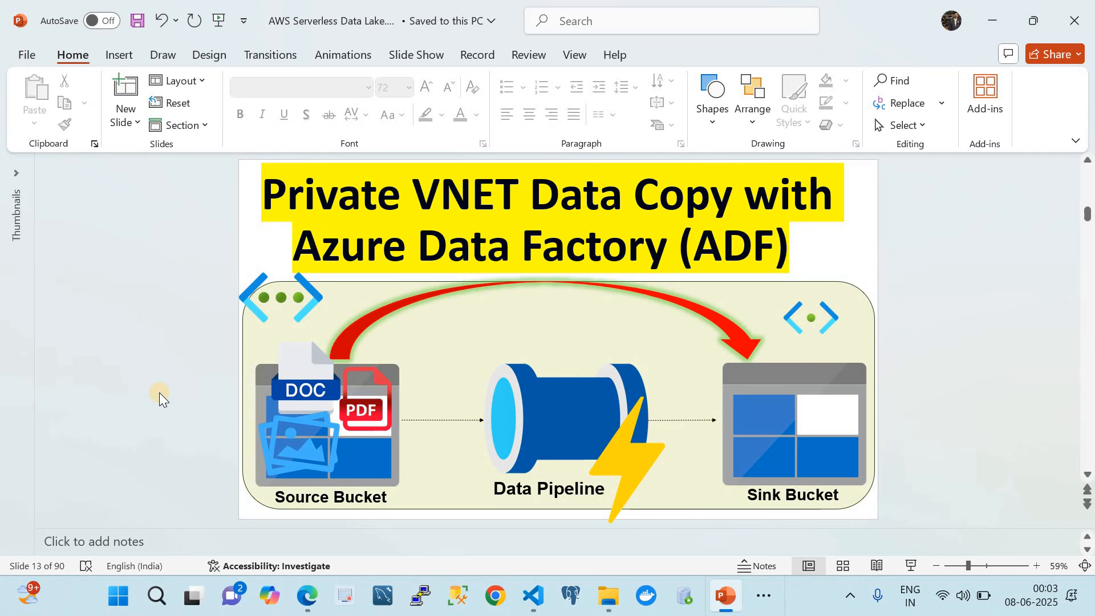
left_click(245, 340)
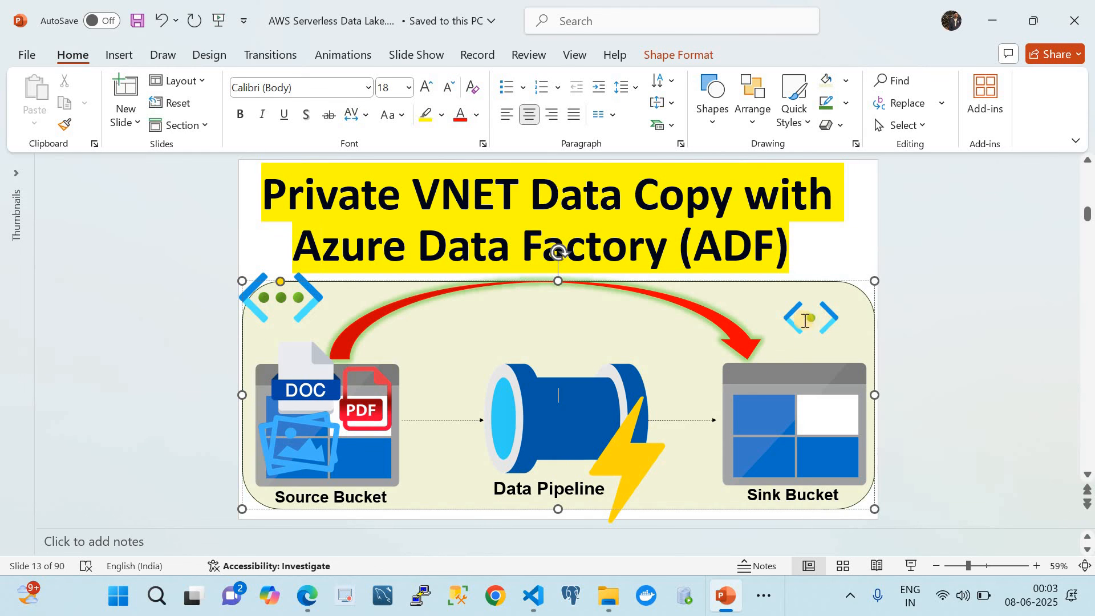
left_click(832, 318)
left_click(824, 322)
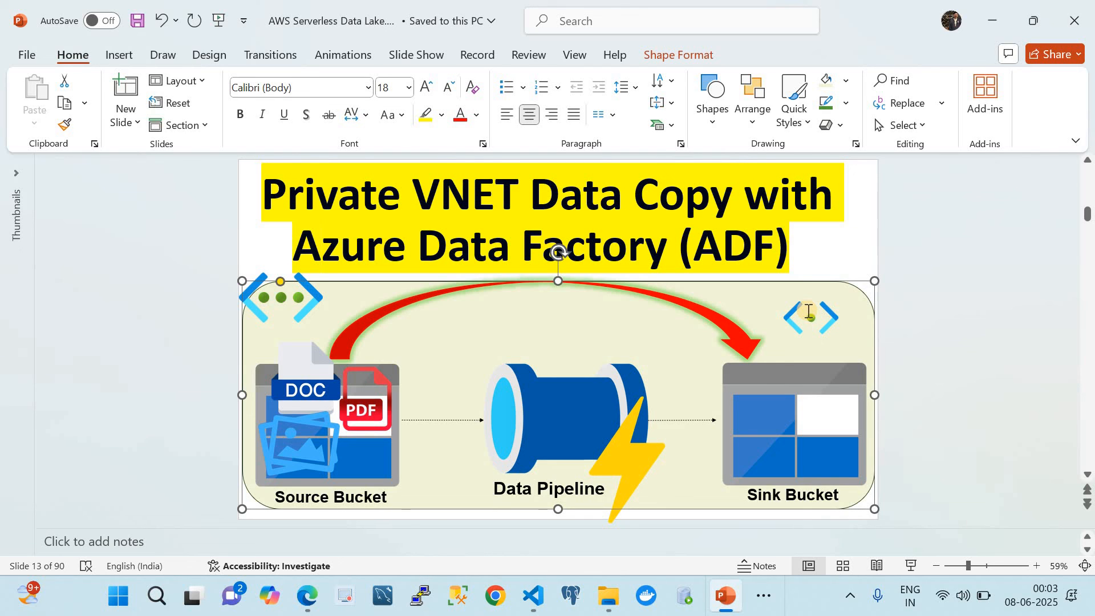
left_click(307, 594)
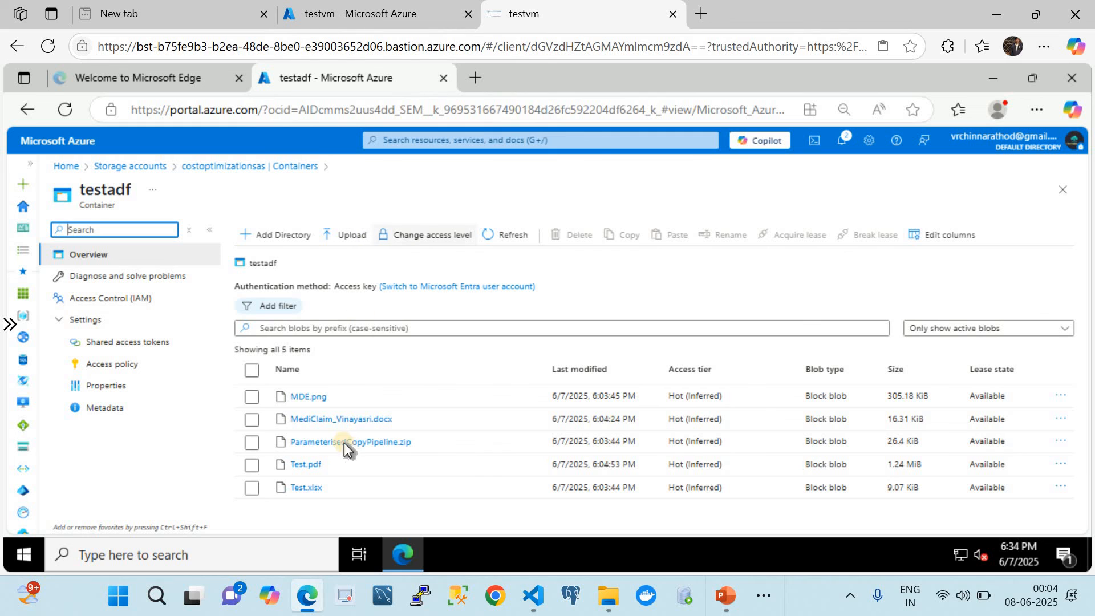
Open the sink container of the costoptimizationsas12 storage account inside testvm
left_click(128, 167)
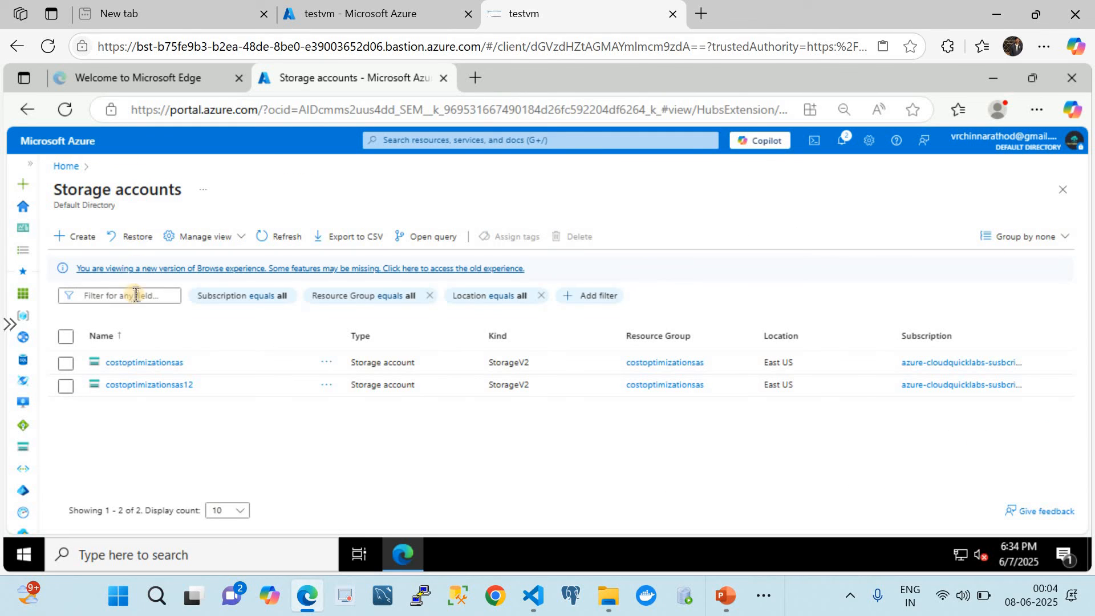
left_click(163, 385)
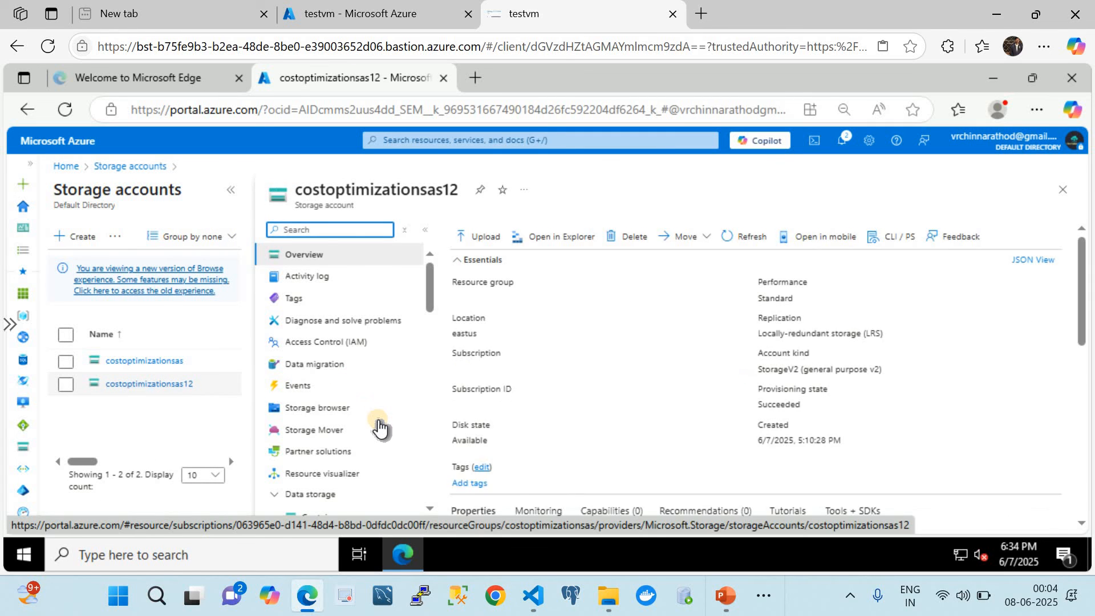
scroll(379, 402, "down", 10)
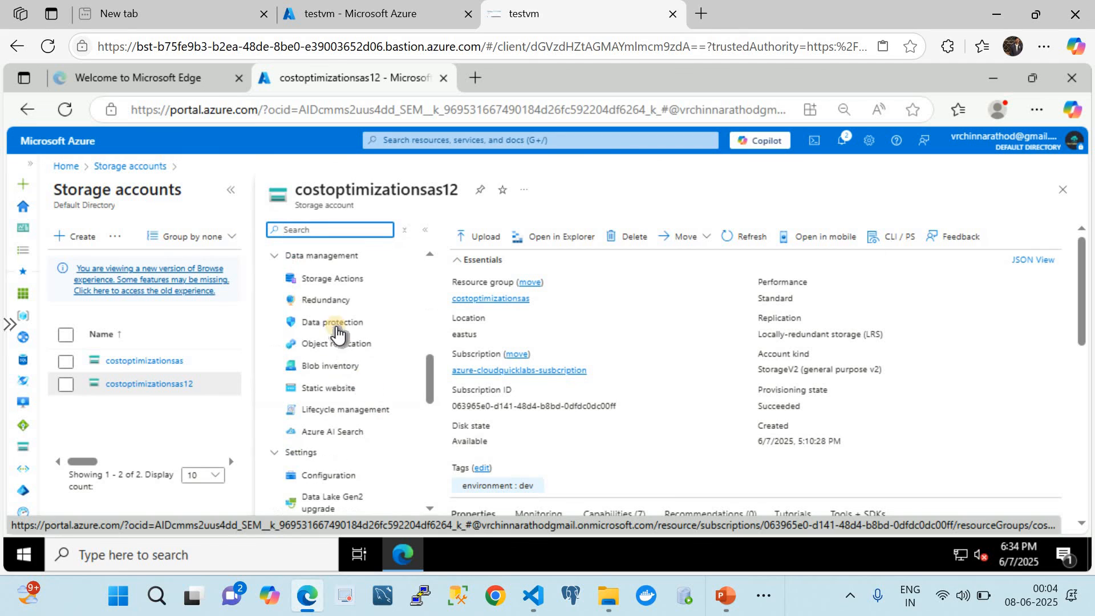
scroll(338, 357, "up", 2)
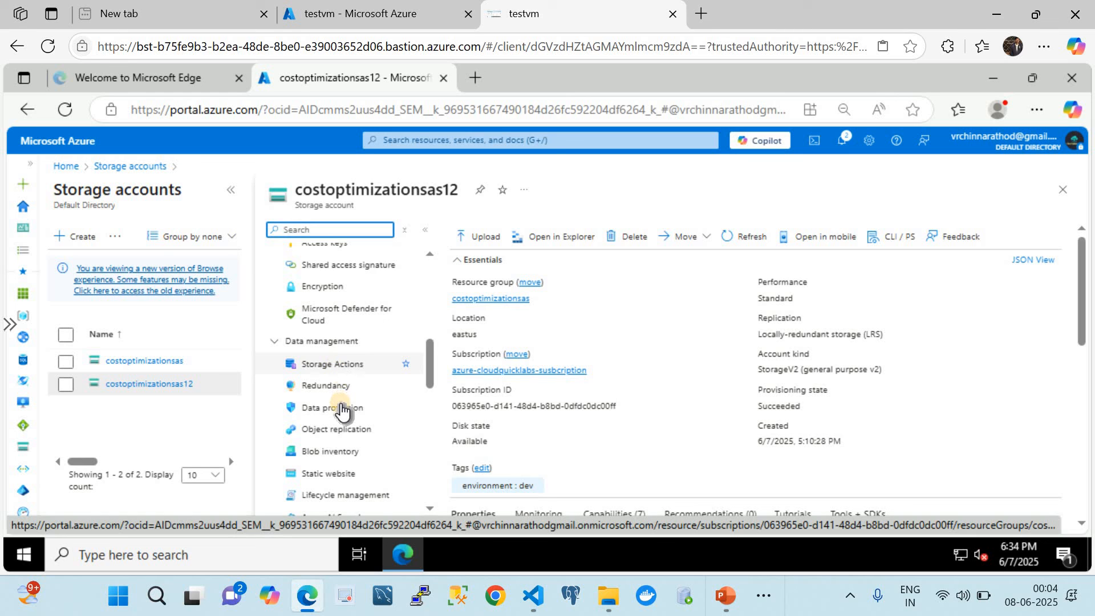
scroll(339, 407, "up", 4)
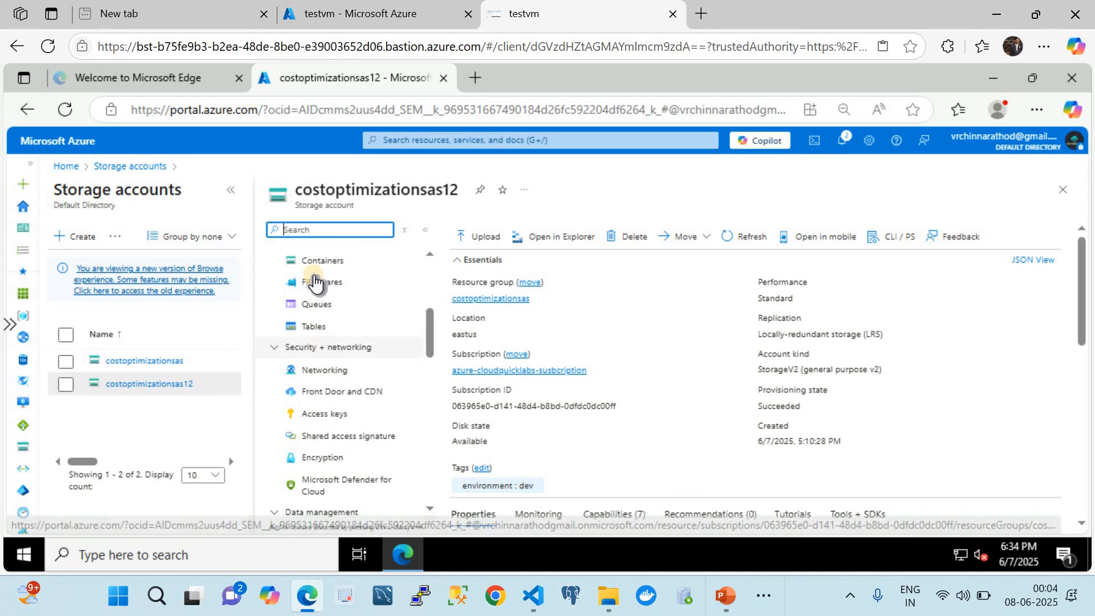
left_click(305, 262)
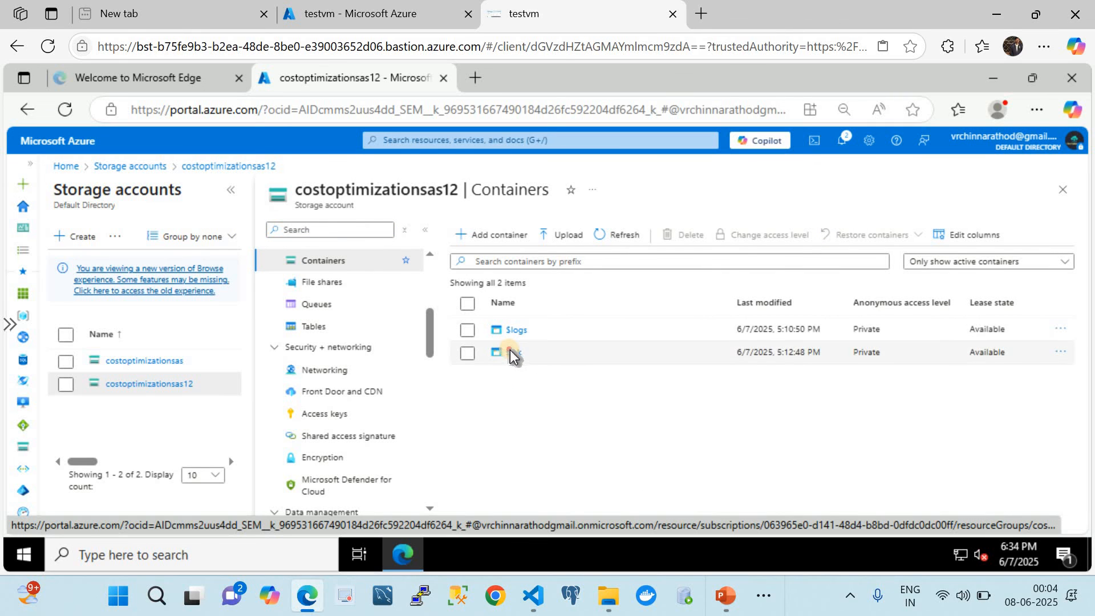
left_click(506, 353)
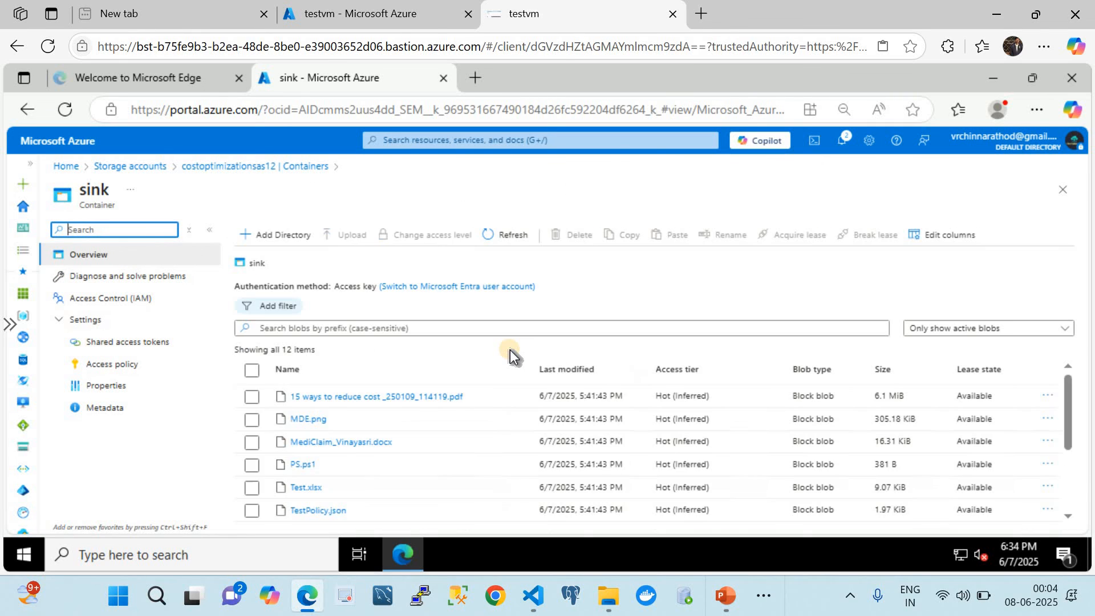
Delete all blobs in the costoptimizationsas12 sink container, including their blob snapshots
left_click(255, 370)
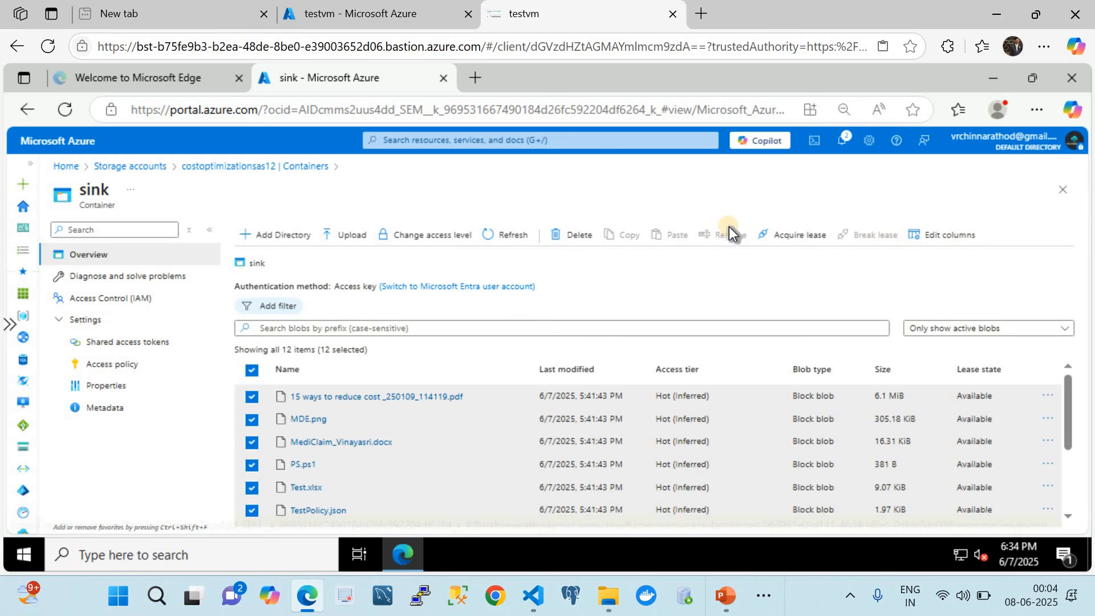
left_click(565, 234)
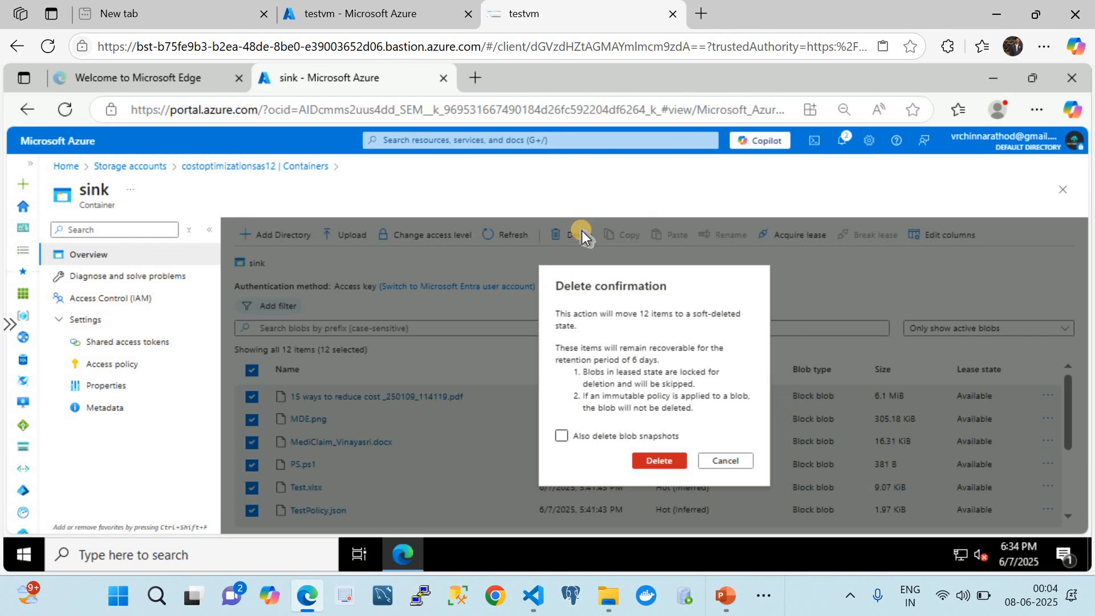
left_click(562, 435)
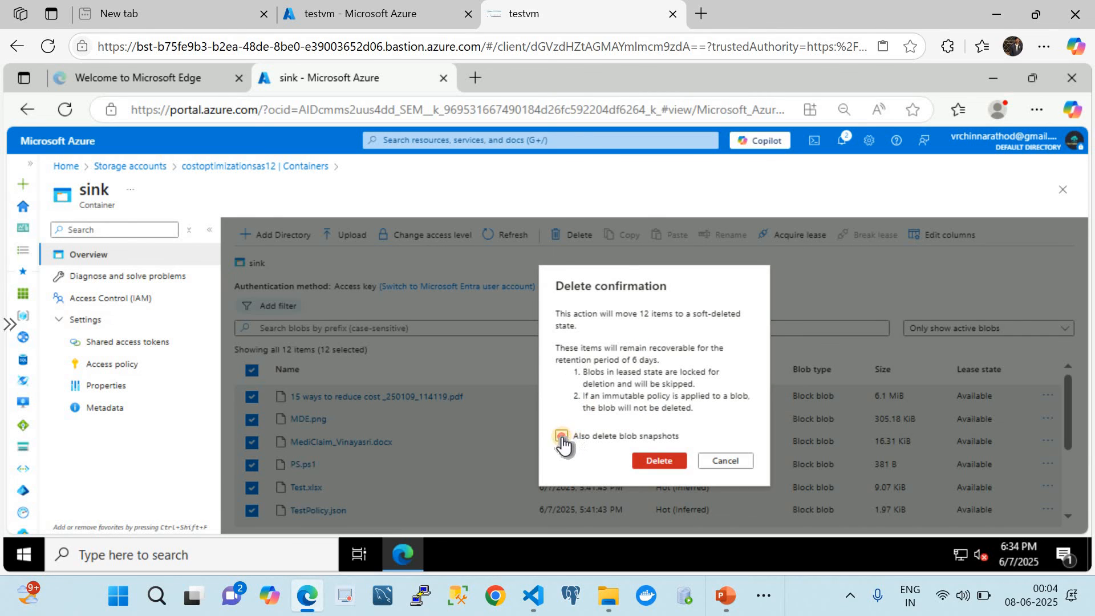
left_click(666, 469)
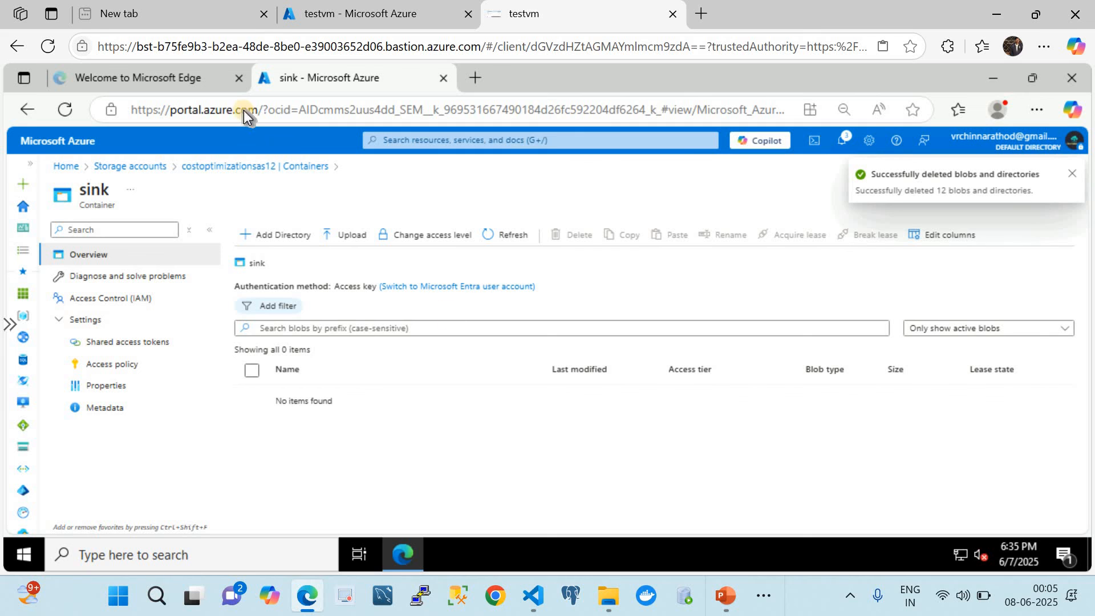
left_click(179, 78)
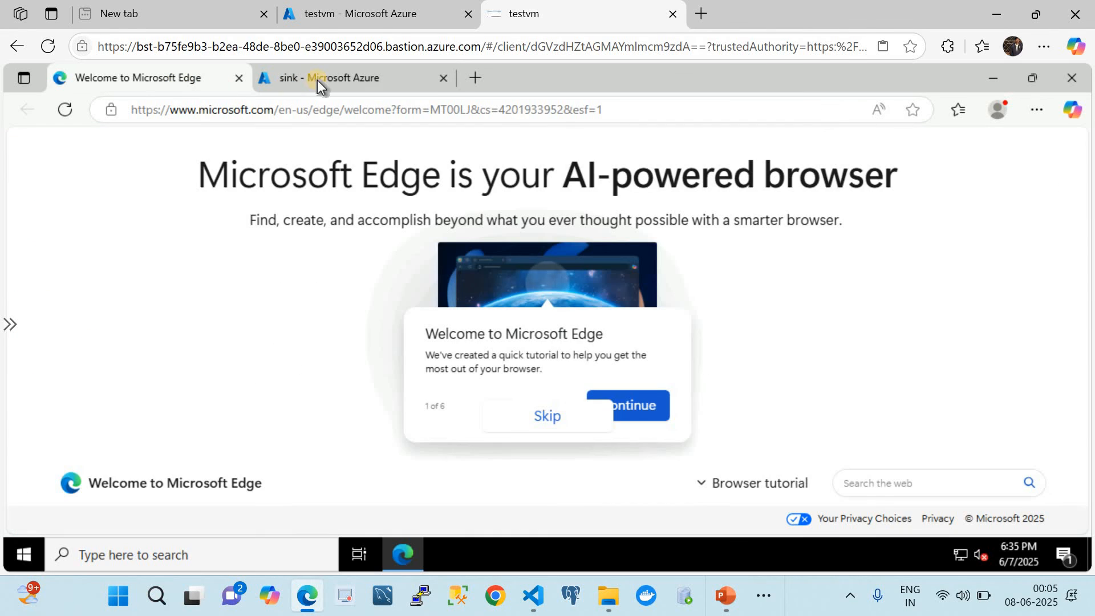
left_click(317, 80)
left_click(354, 4)
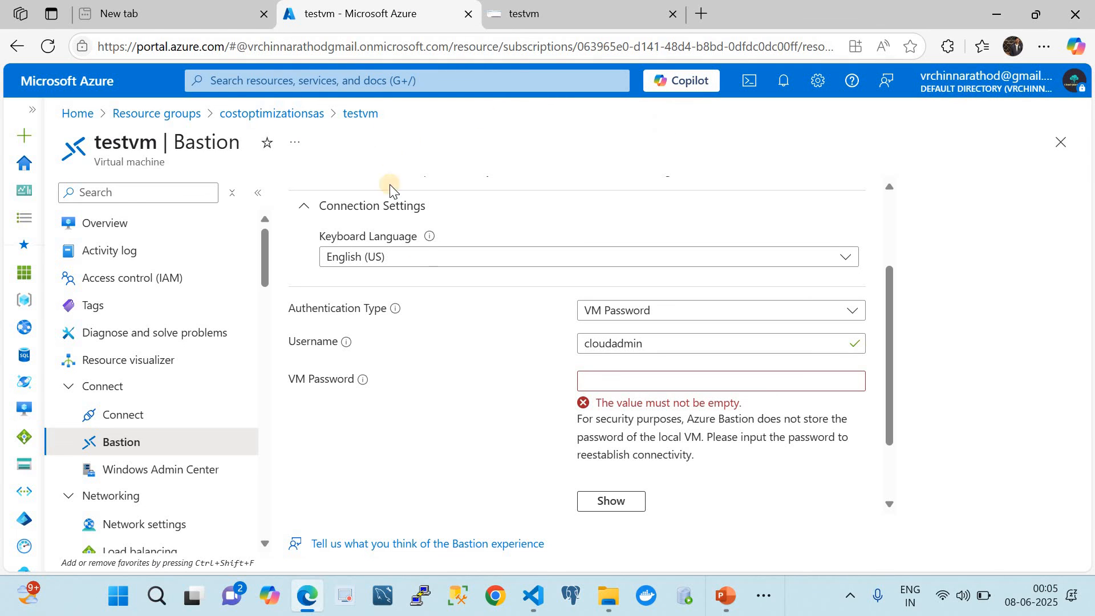
left_click(526, 12)
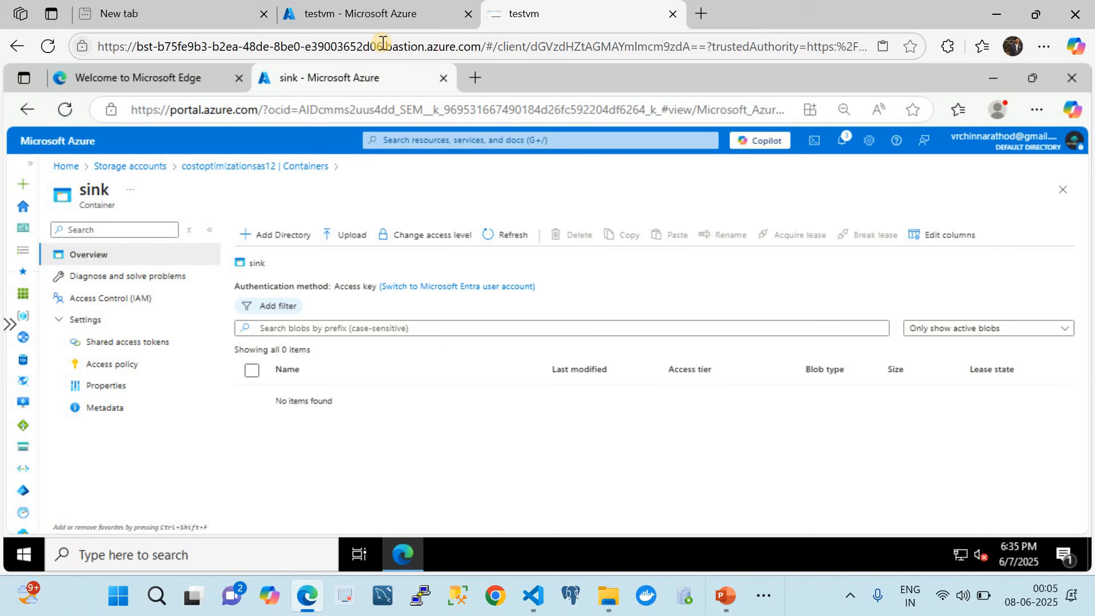
From the local Azure portal session, open the testadfdemo12345 data factory, launch its Azure Data Factory Studio and reload the studio page
left_click(394, 10)
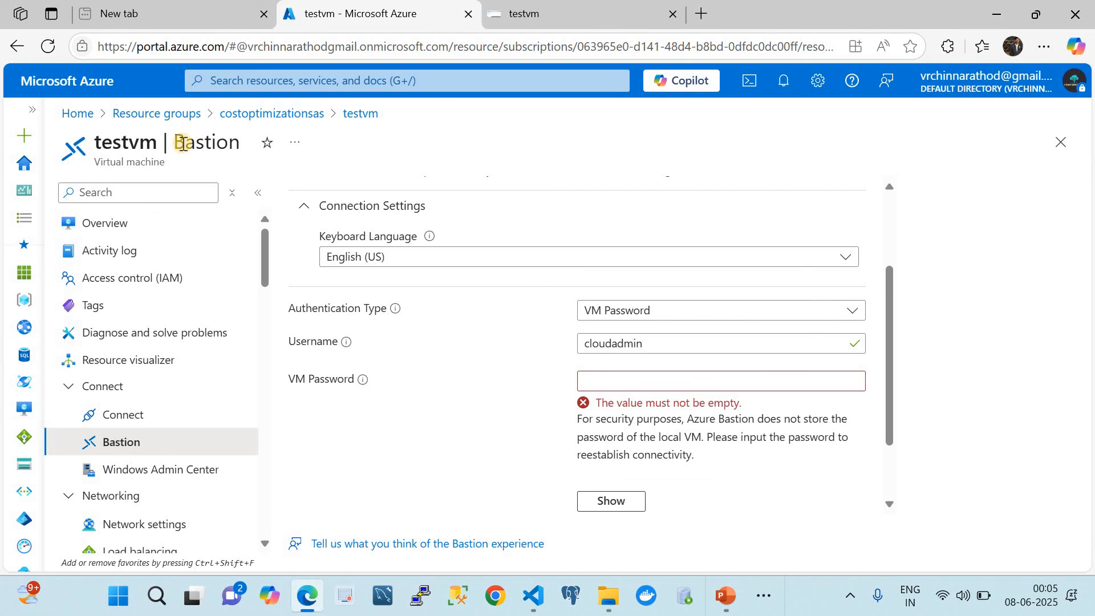
left_click(79, 114)
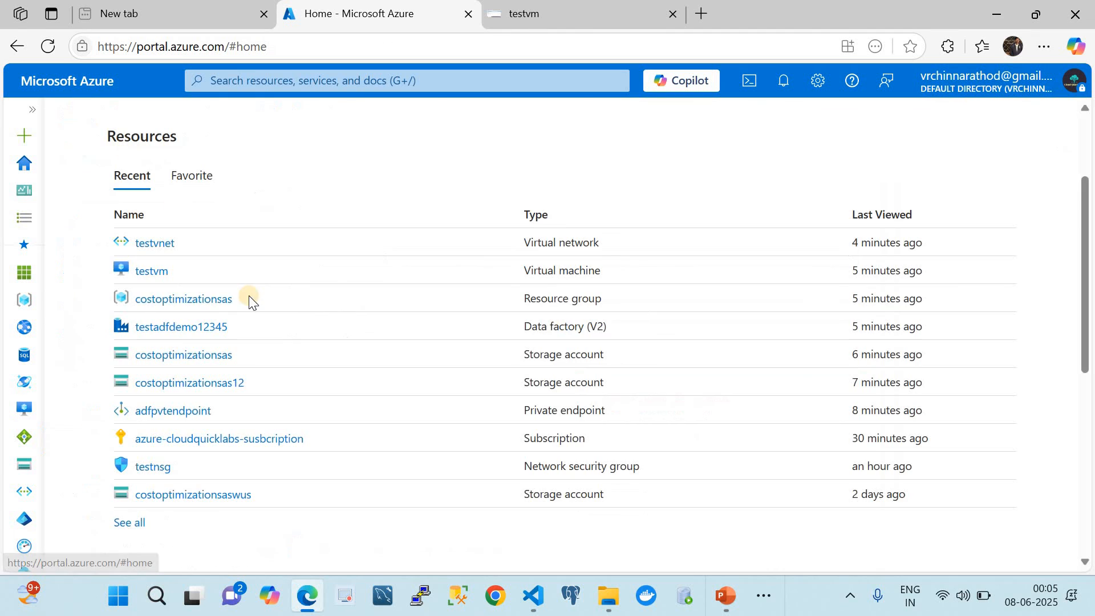
left_click(181, 326)
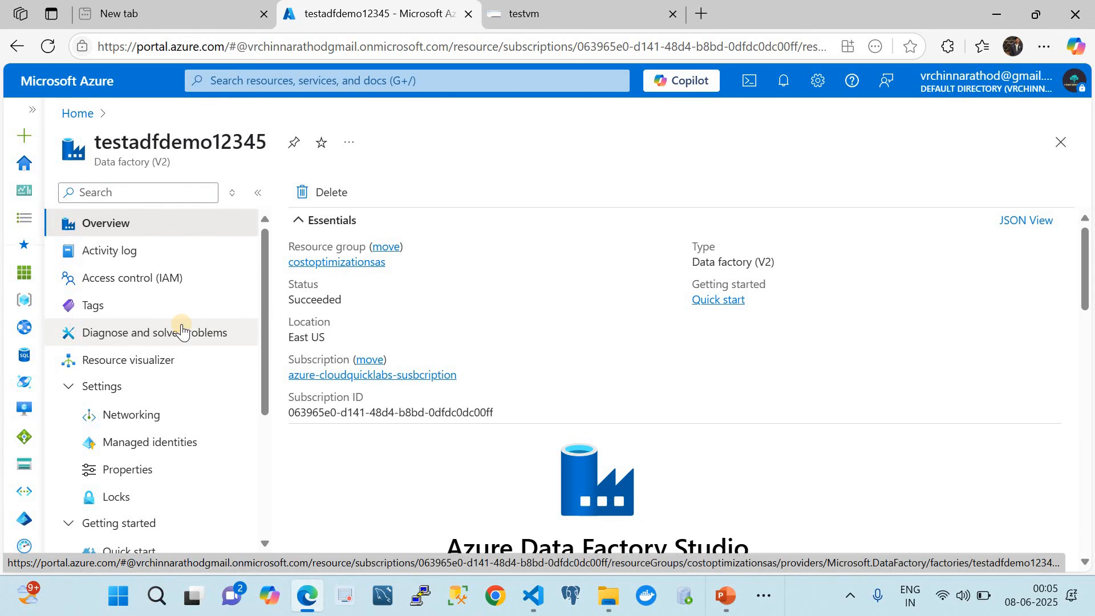
scroll(484, 412, "down", 5)
left_click(568, 247)
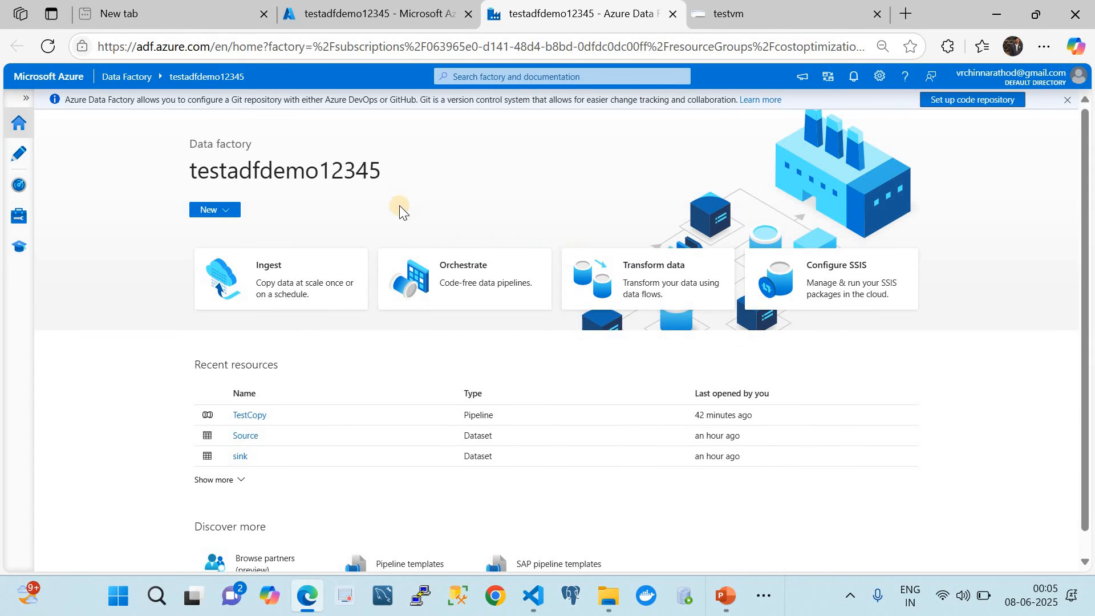
left_click(48, 47)
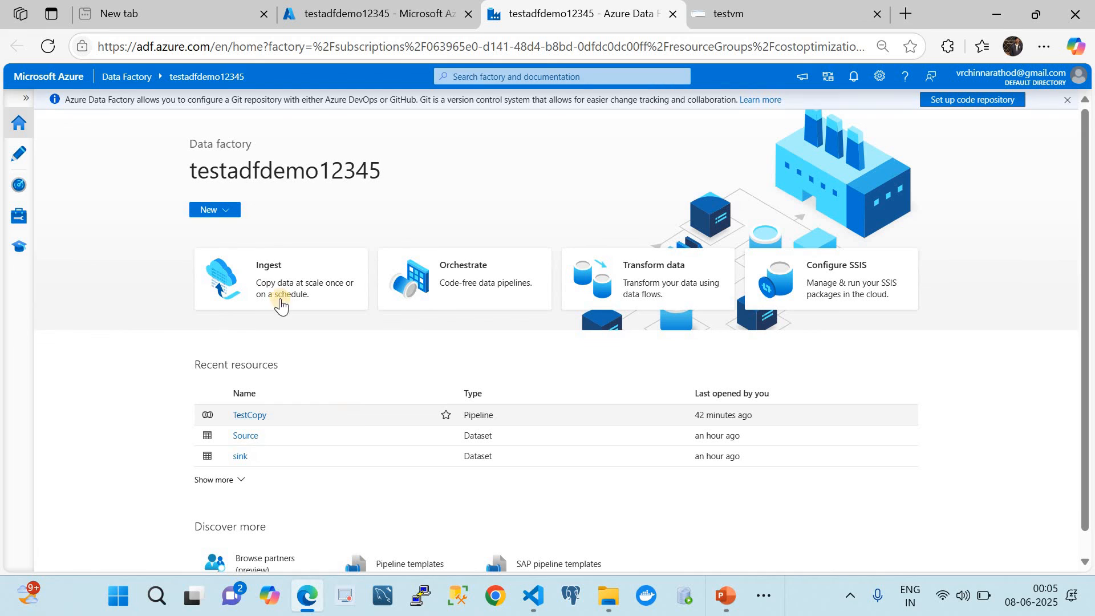
Create a new pipeline in the testadfdemo12345 authoring workspace
left_click(12, 187)
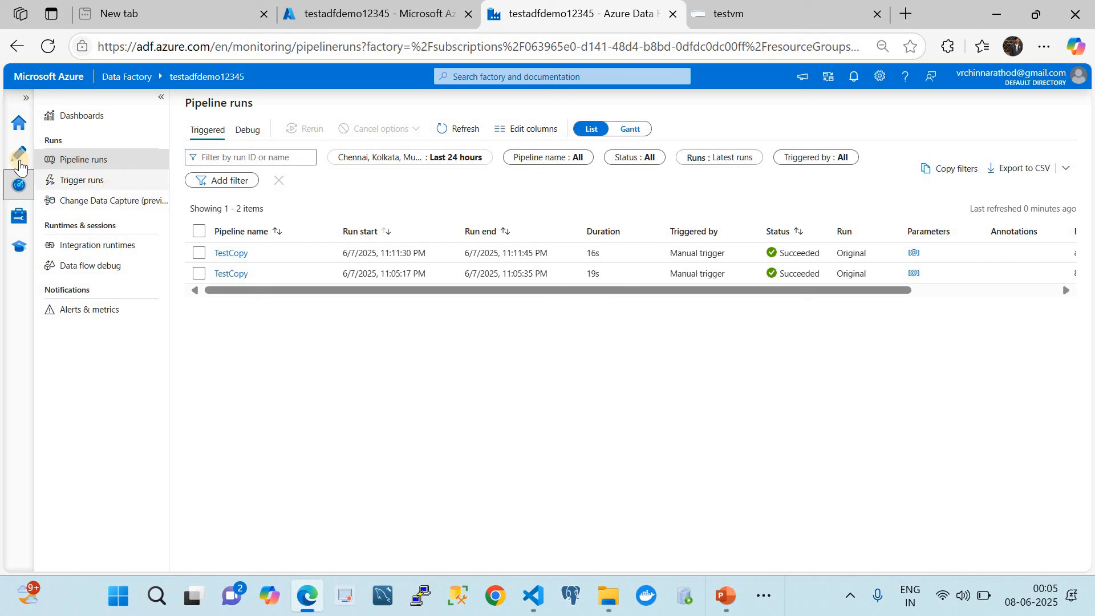
left_click(19, 153)
left_click(62, 174)
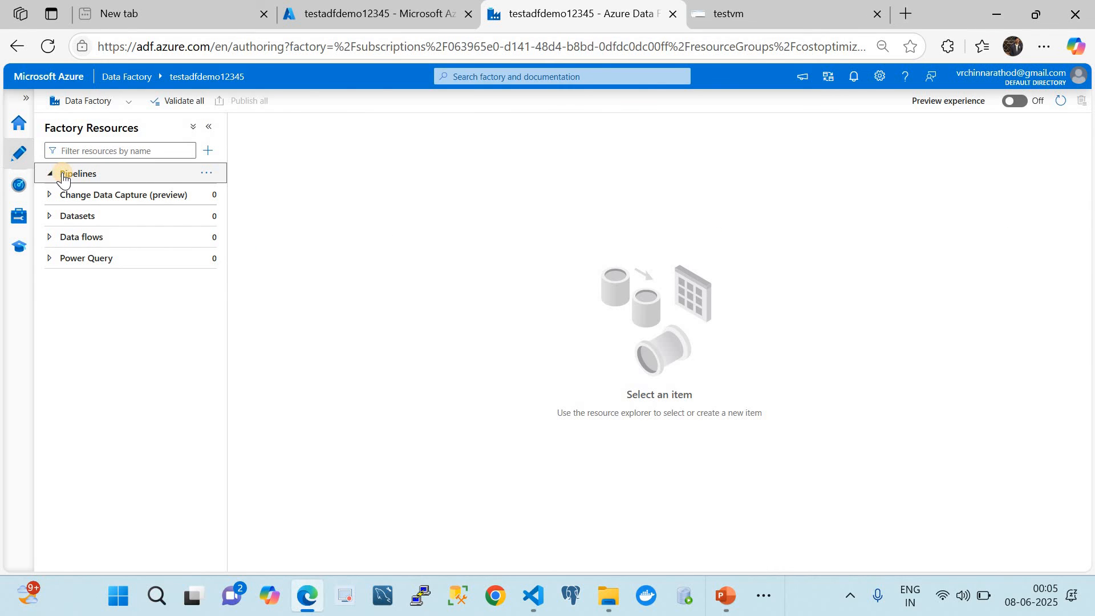
left_click(205, 173)
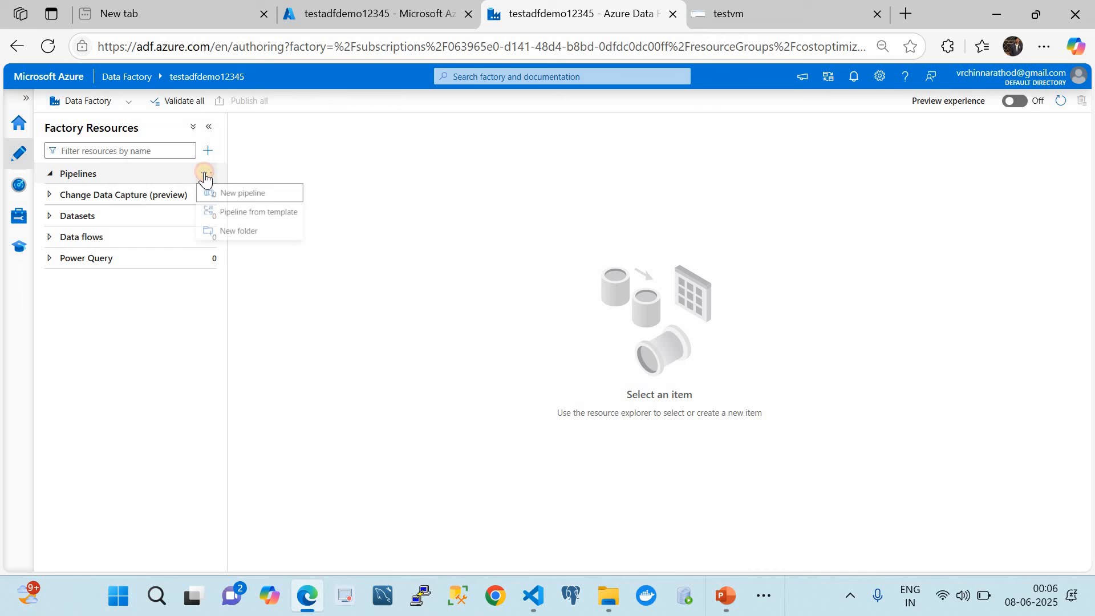
left_click(225, 193)
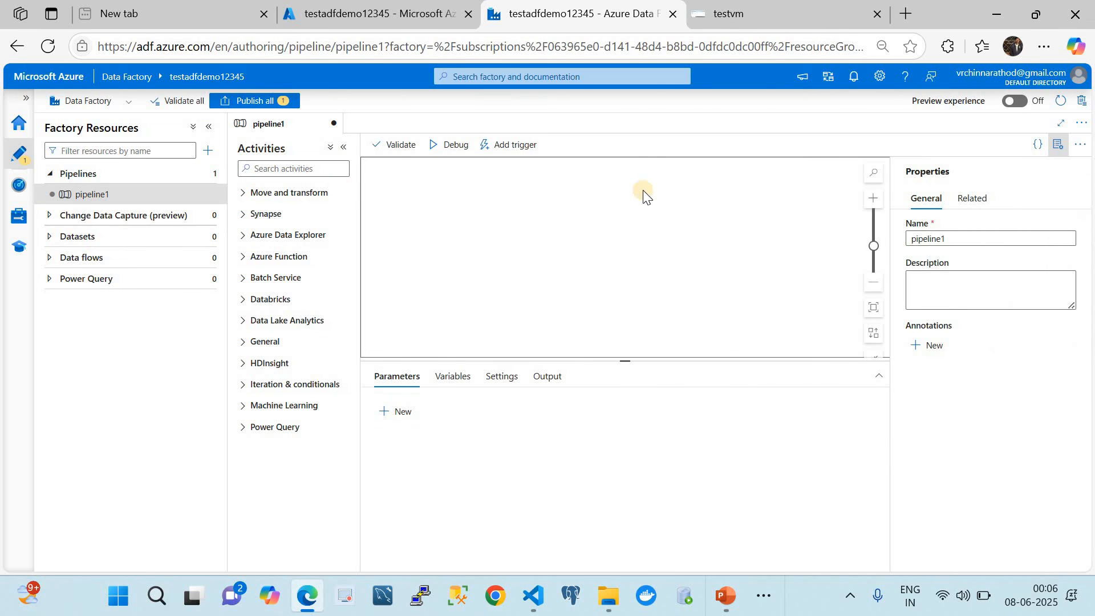
Rename the new pipeline as PvtDataCopyPipeline
left_click(952, 238)
left_click_drag(893, 238, 891, 239)
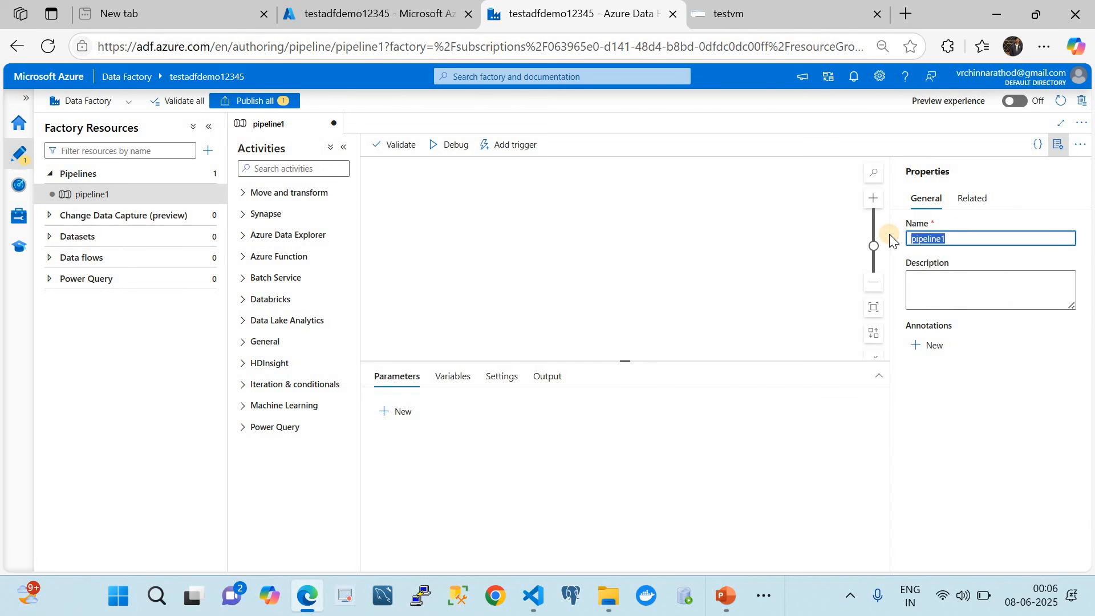
type("Data")
key("BackSpace")
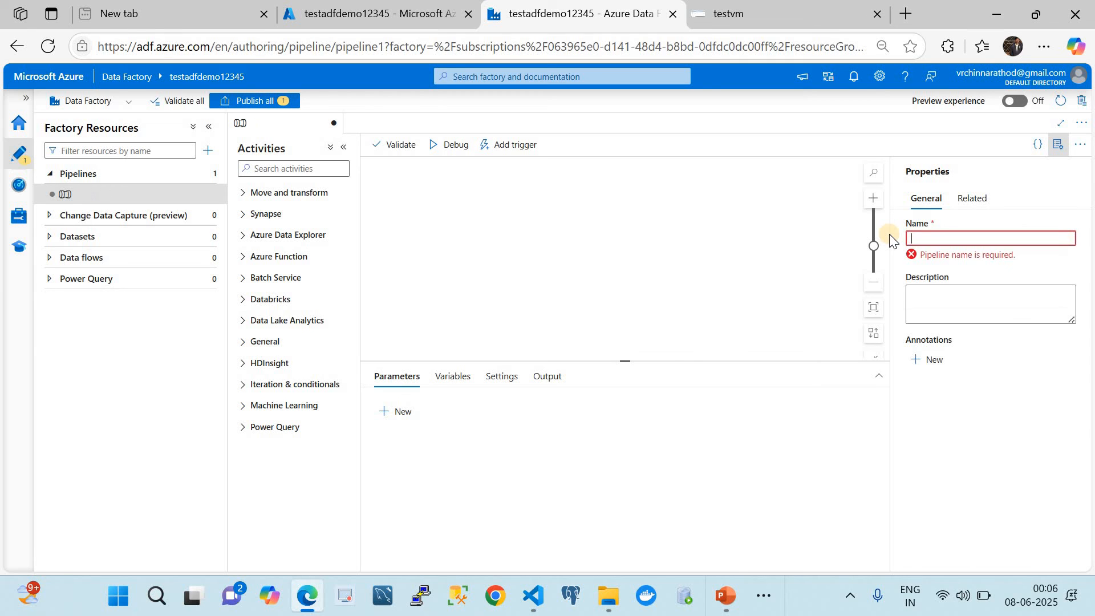
type("PvtData")
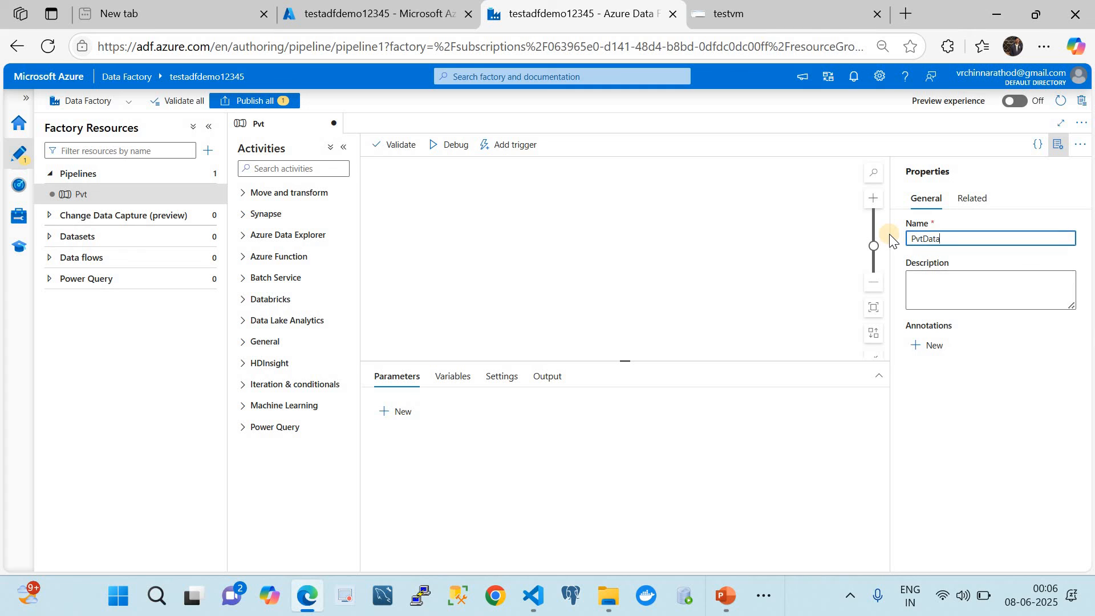
type("CopyPipeline")
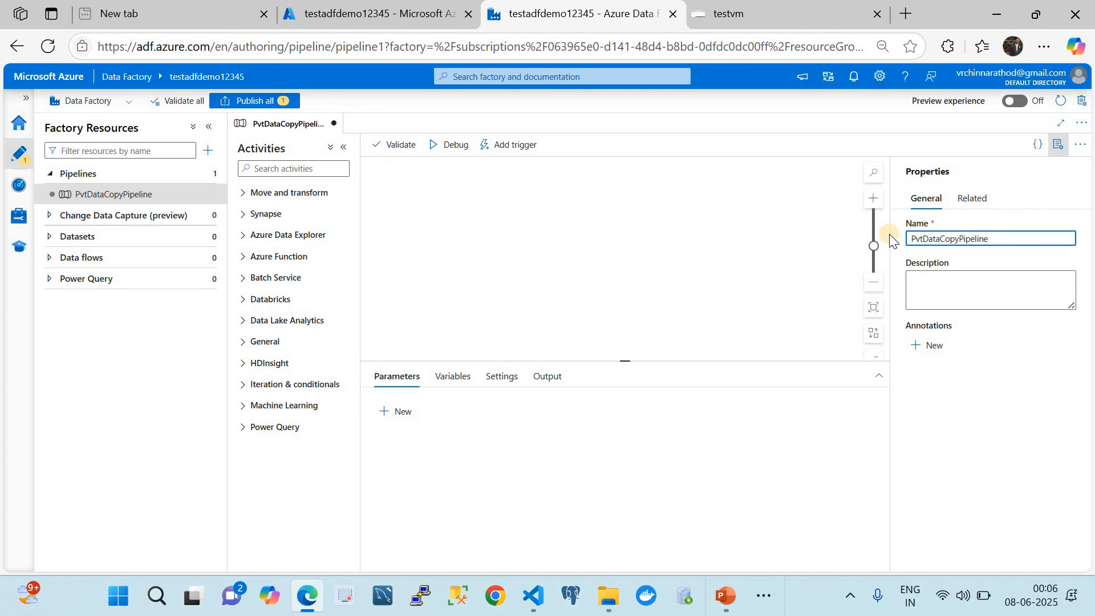
left_click(680, 287)
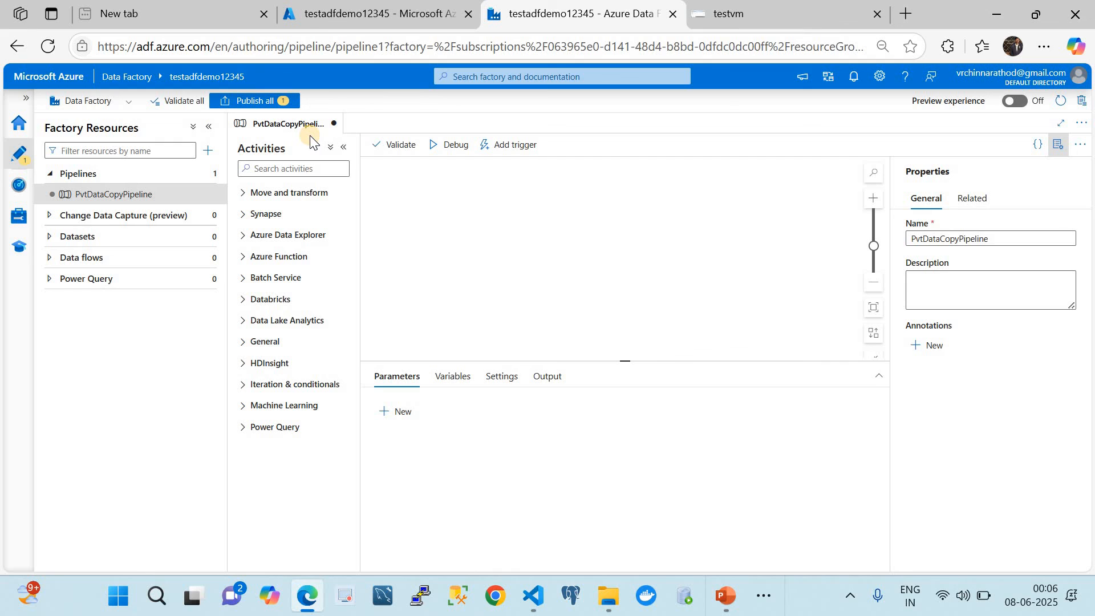
Try to publish the empty PvtDataCopyPipeline and close the factory validation output
left_click(264, 103)
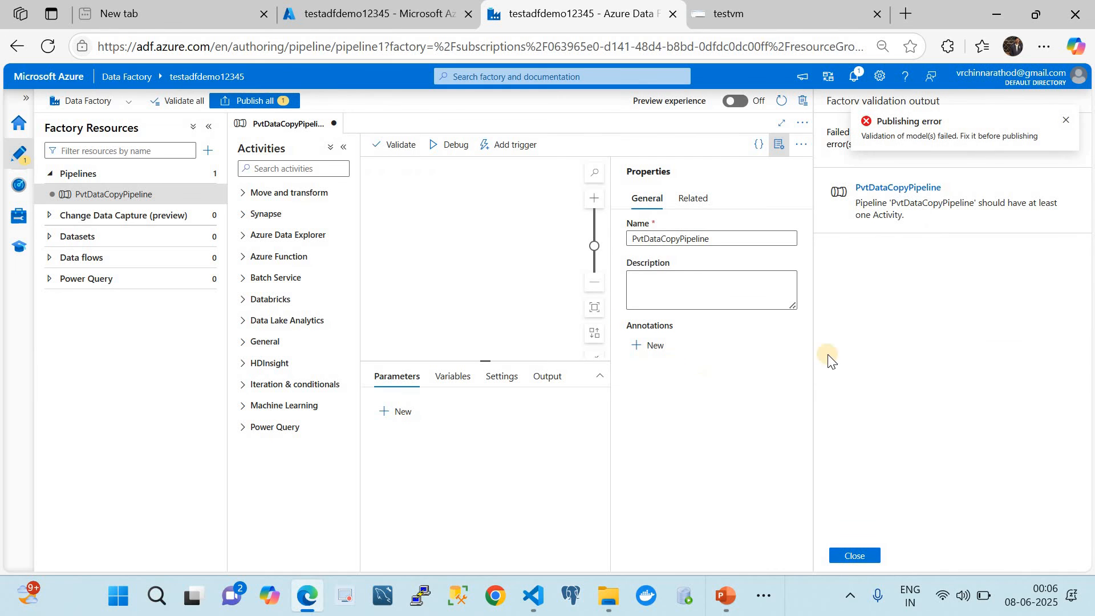
left_click(1065, 122)
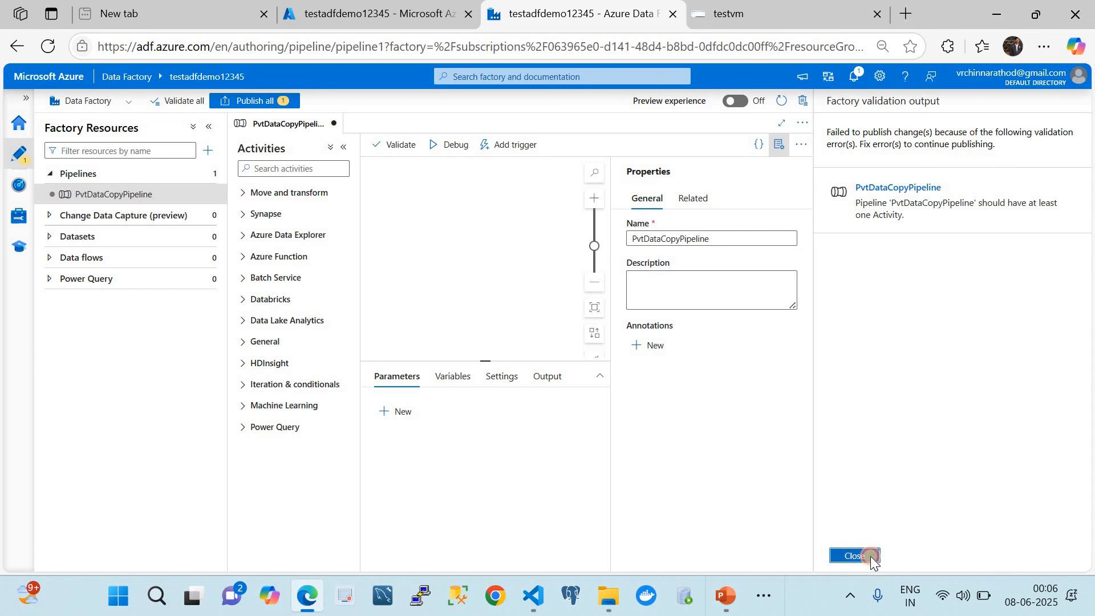
left_click(849, 557)
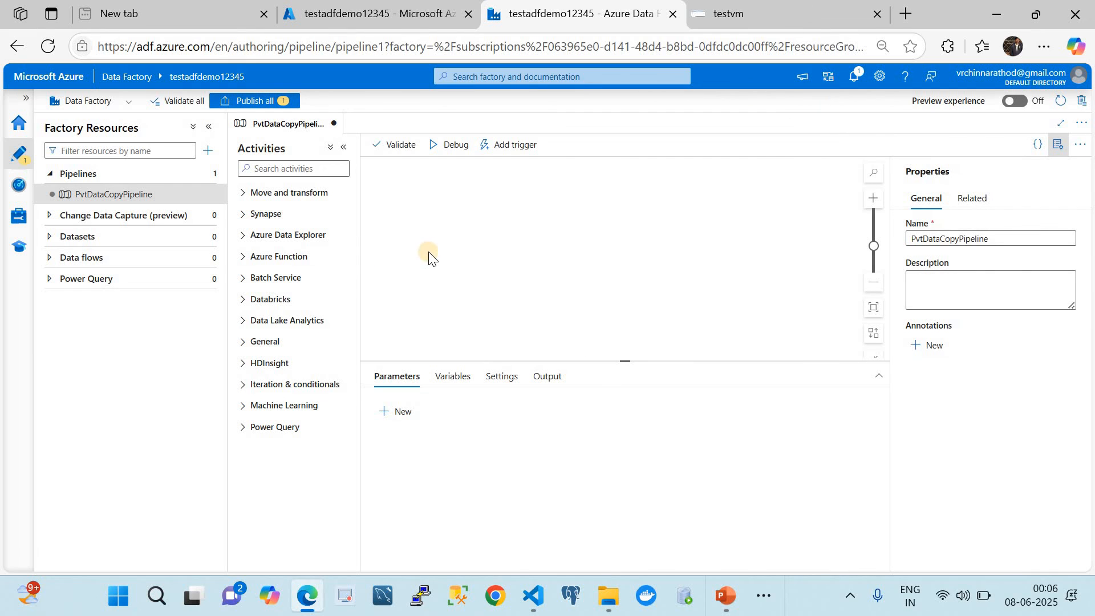
Add a String parameter named FileName to PvtDataCopyPipeline and try again to publish the changes
left_click(393, 413)
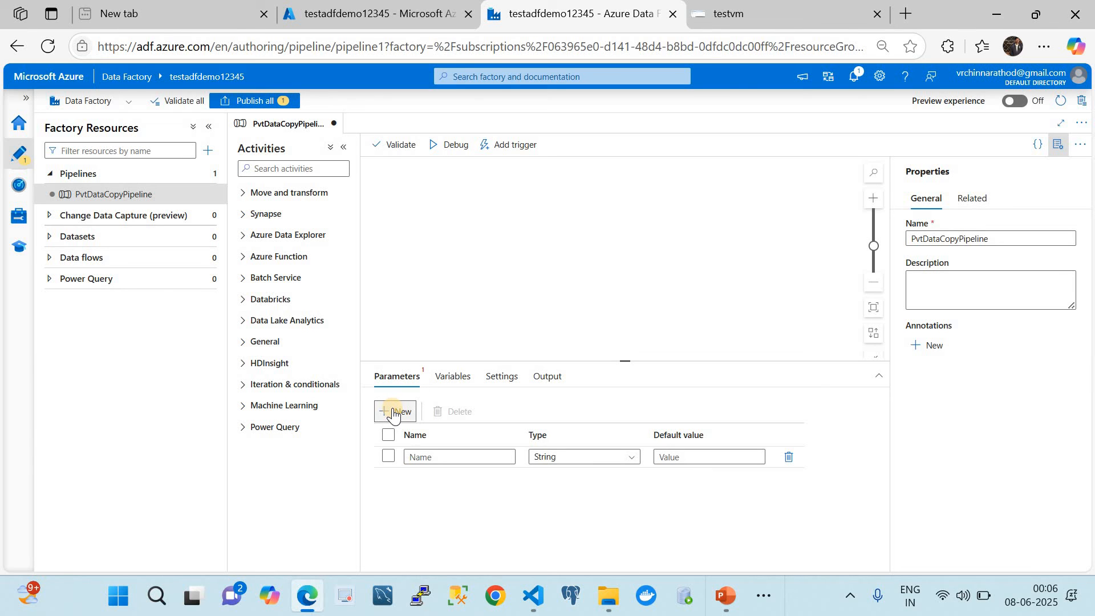
left_click(721, 594)
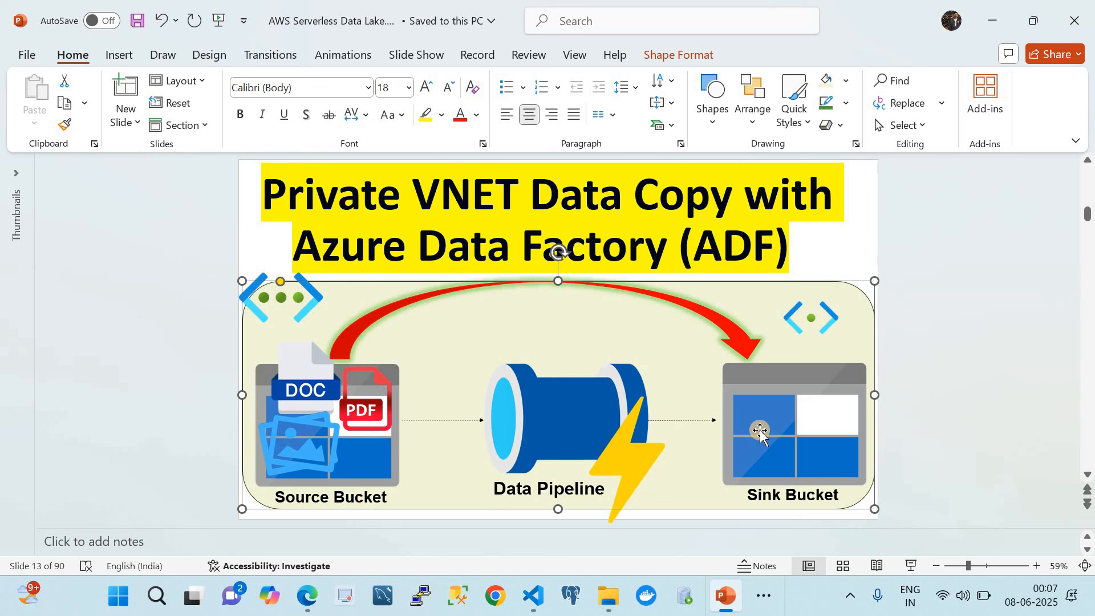
left_click(307, 596)
left_click(421, 455)
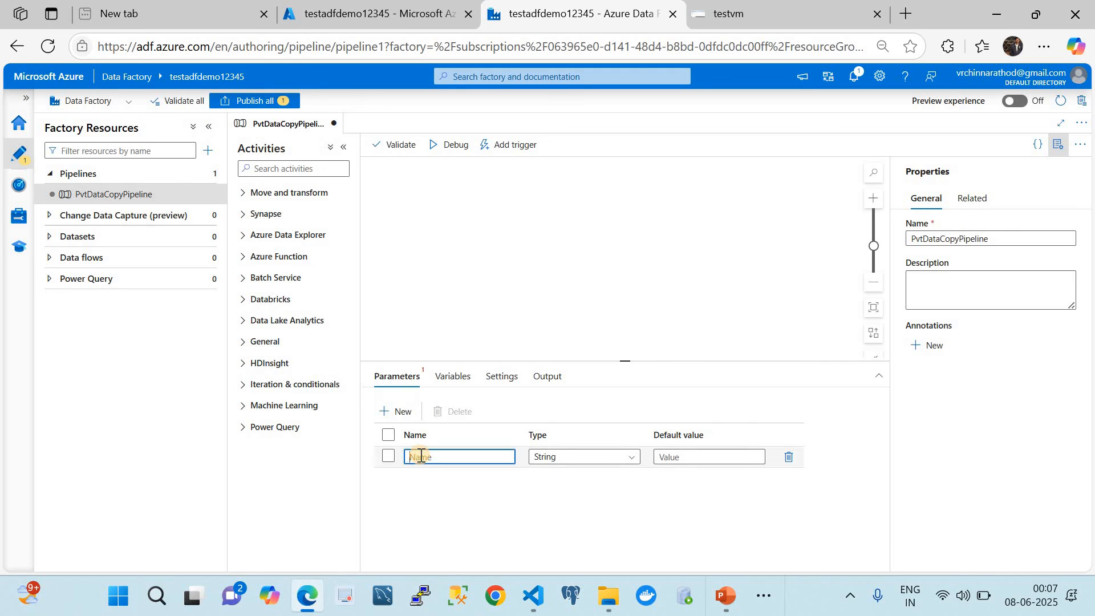
type("FileName")
left_click(513, 510)
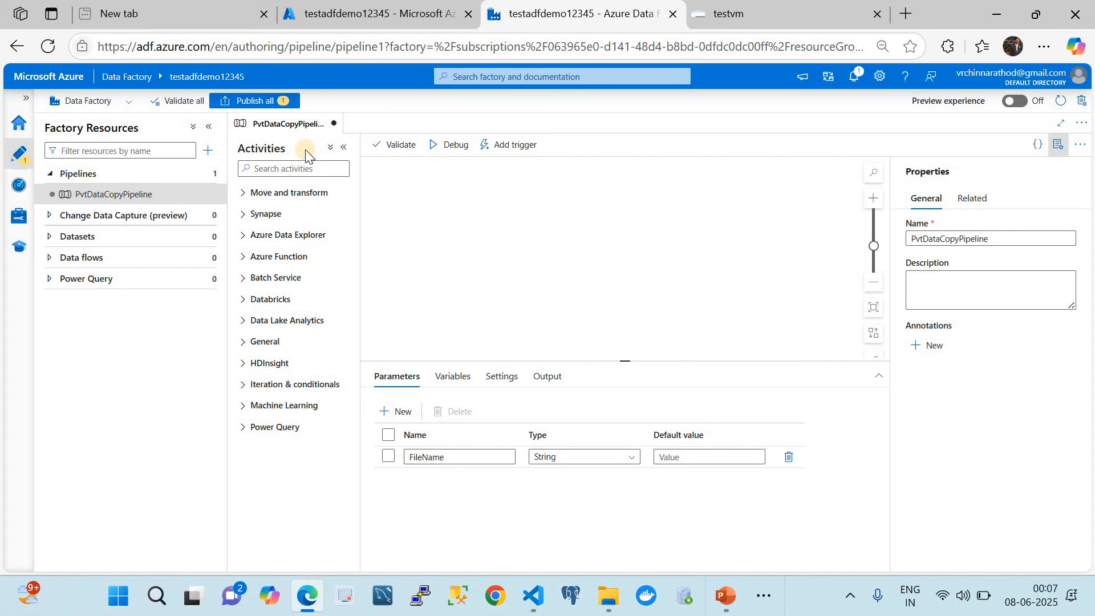
left_click(268, 104)
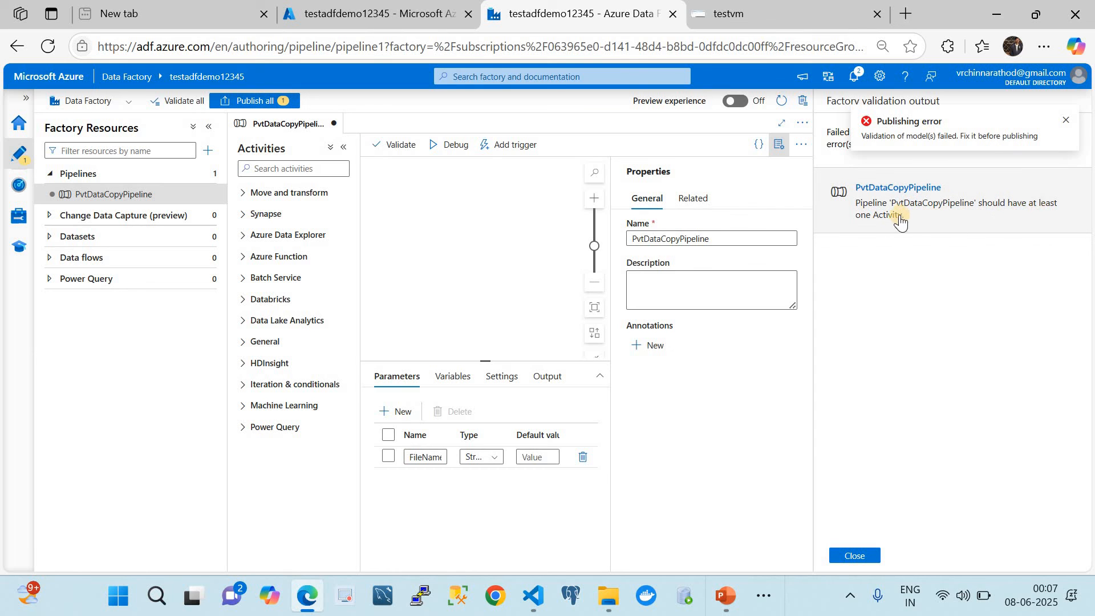
left_click(867, 555)
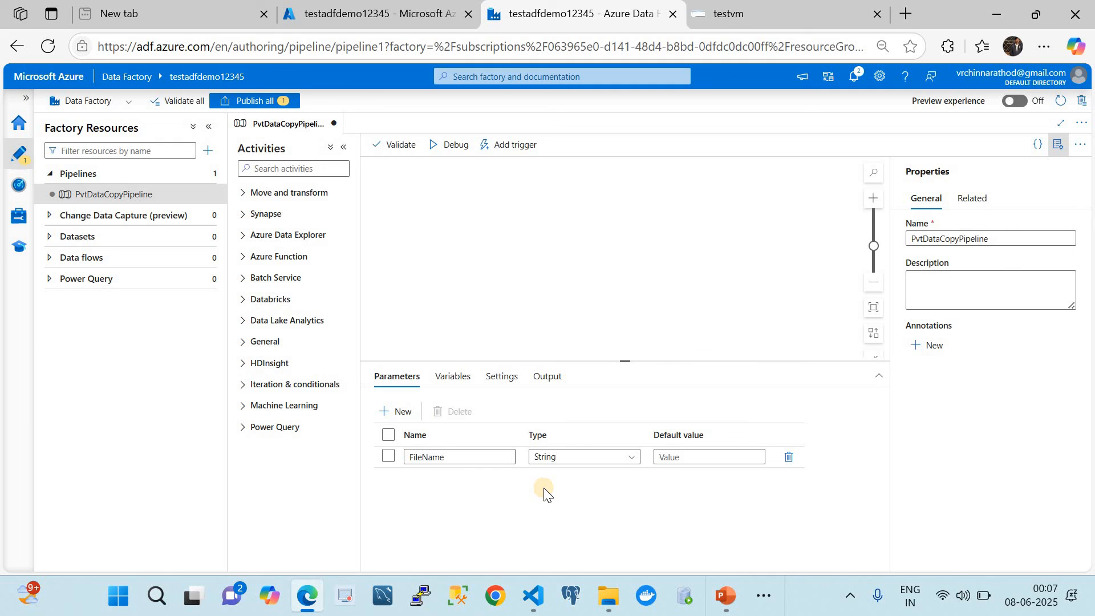
Add a Copy data activity to the PvtDataCopyPipeline canvas and name it CopyBlobs
left_click(249, 197)
left_click_drag(273, 218, 486, 223)
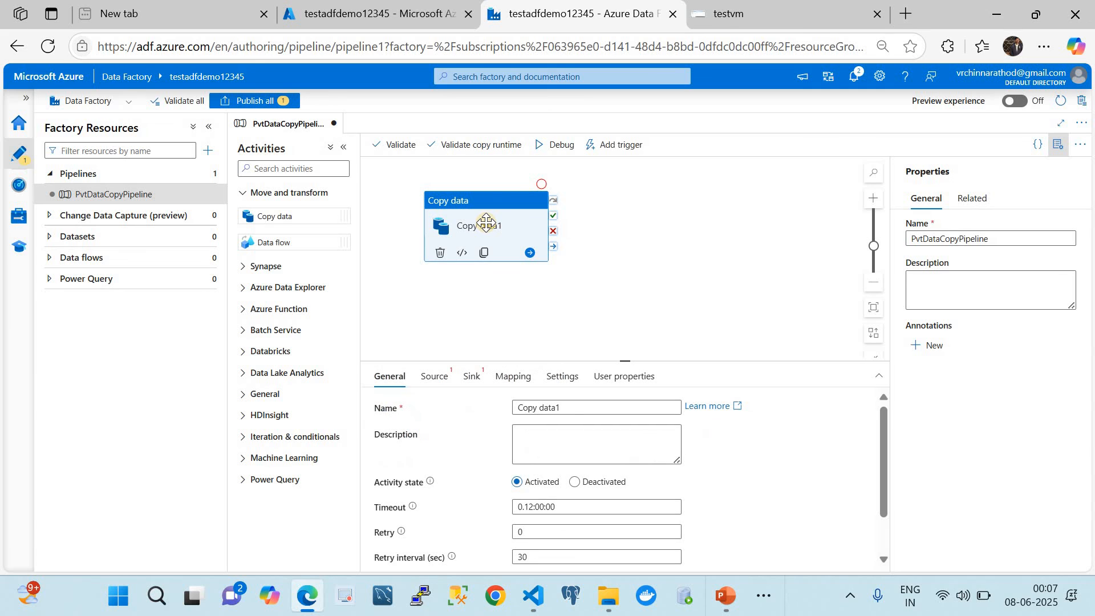
left_click_drag(566, 407, 516, 405)
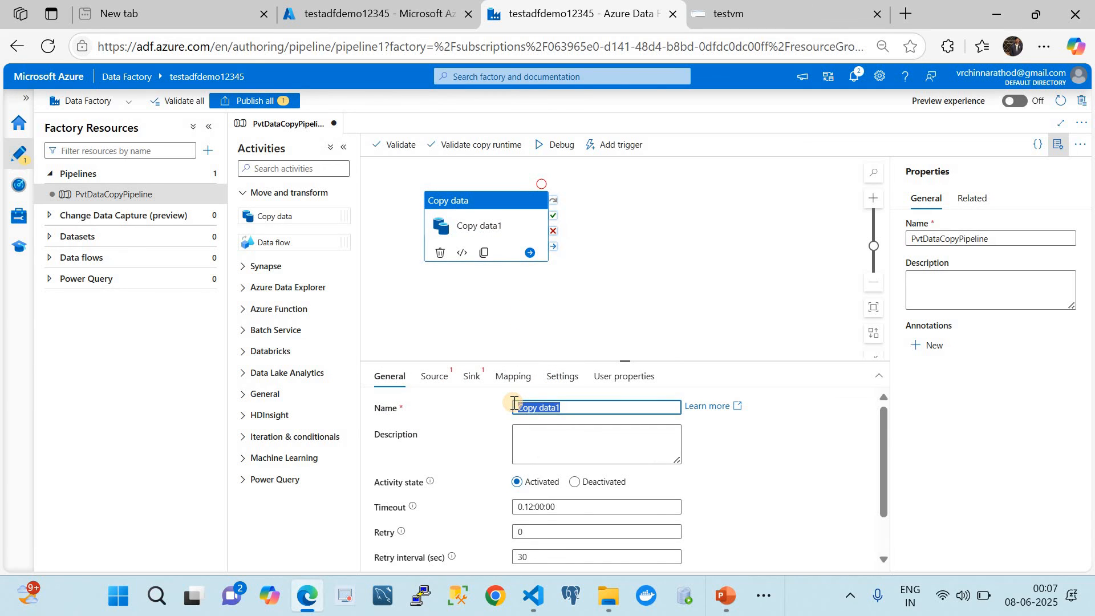
type("CopyBlobs")
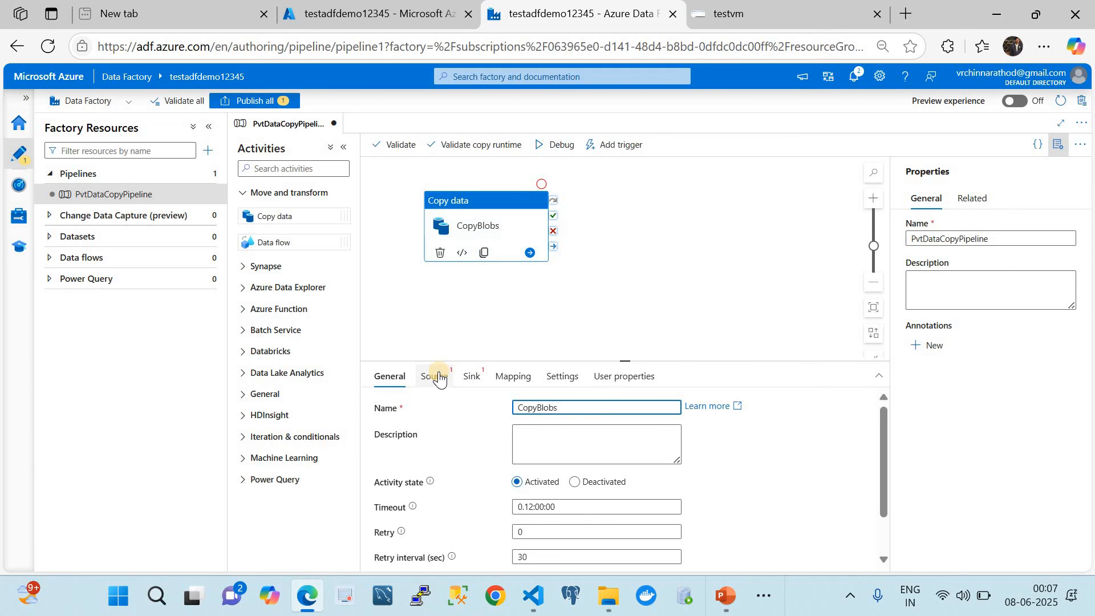
left_click(209, 127)
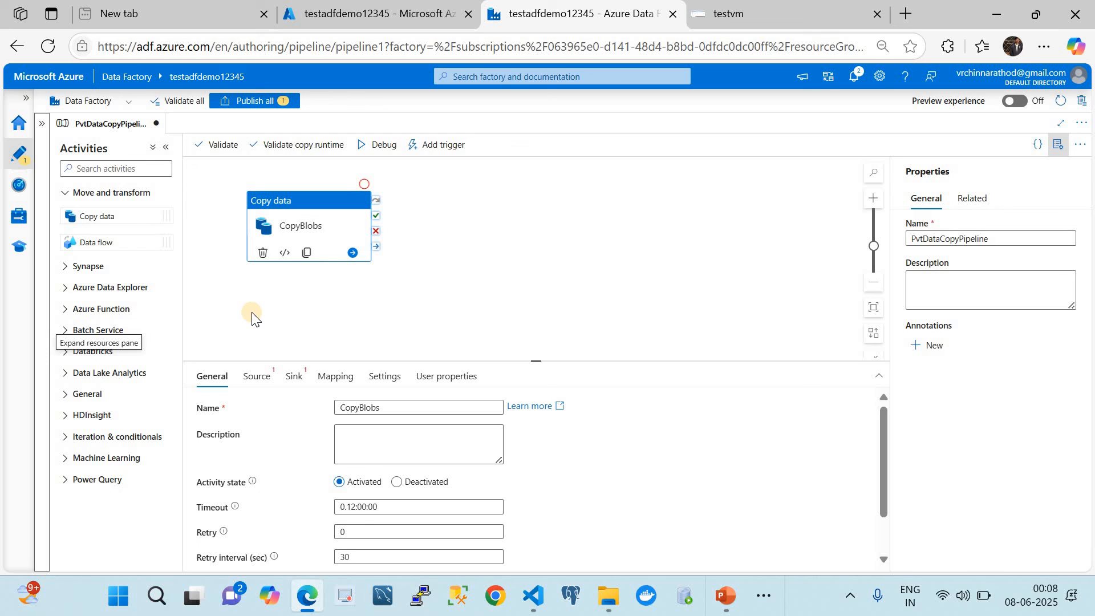
Start a new source dataset for the CopyBlobs activity, using Azure Blob Storage as the data store and Binary as the format
left_click(258, 378)
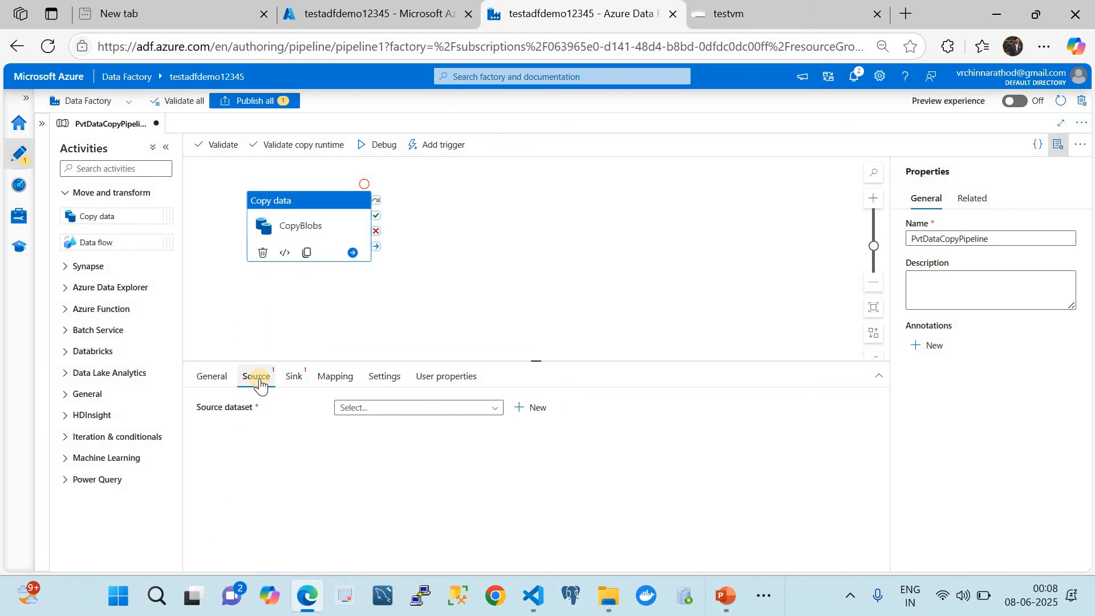
left_click(428, 408)
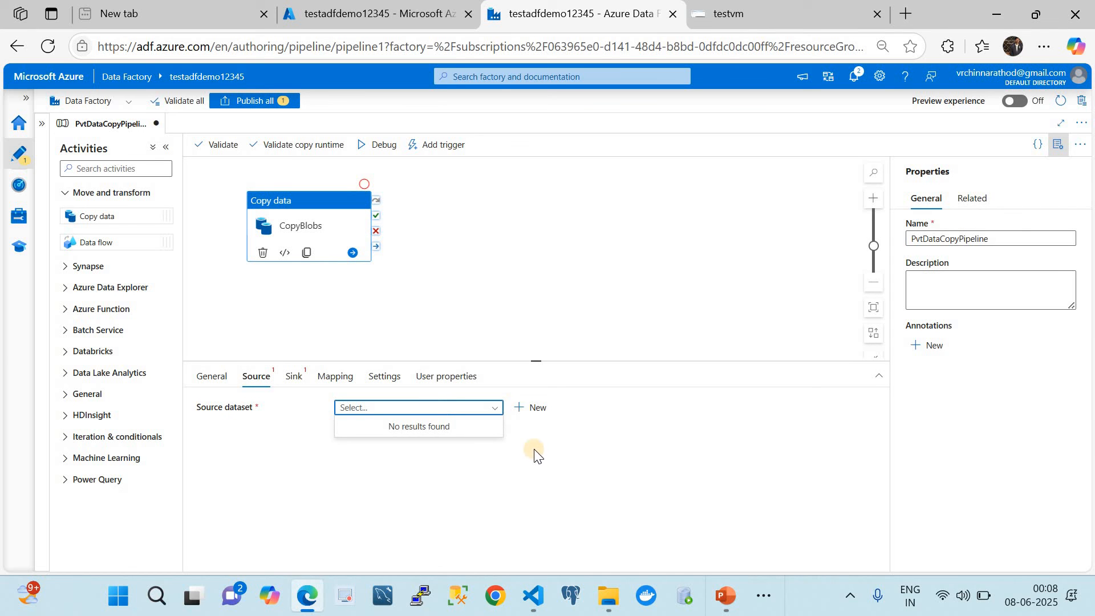
left_click(534, 409)
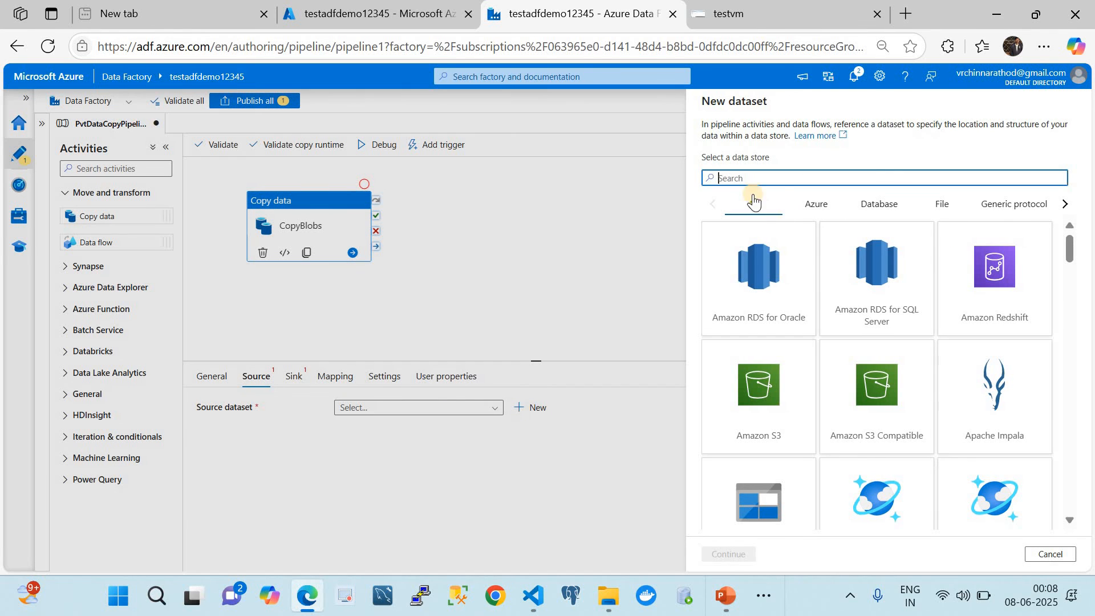
left_click(724, 595)
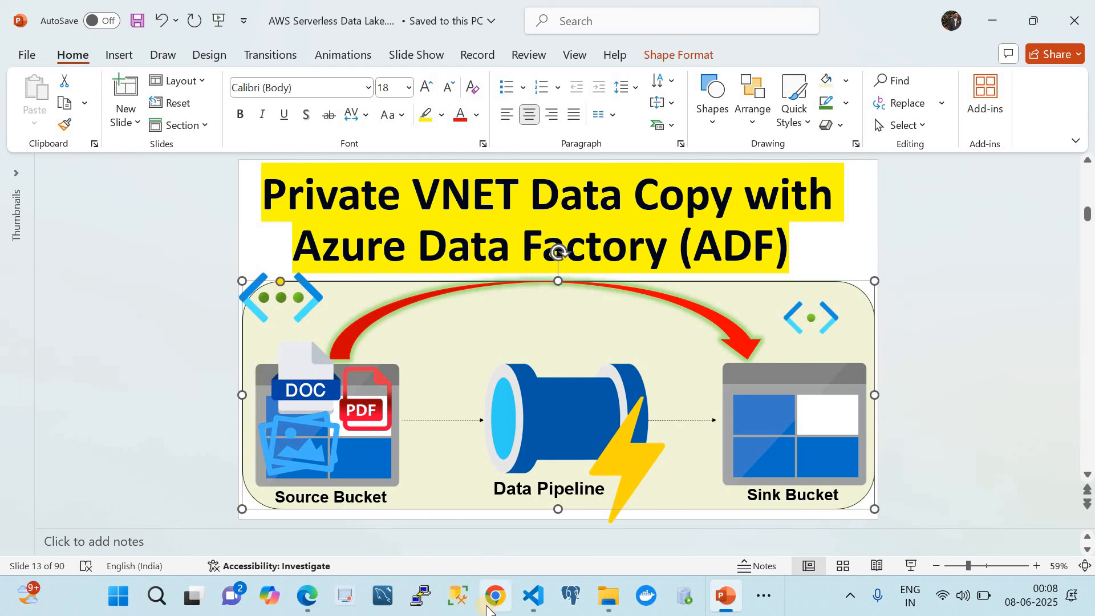
left_click(317, 598)
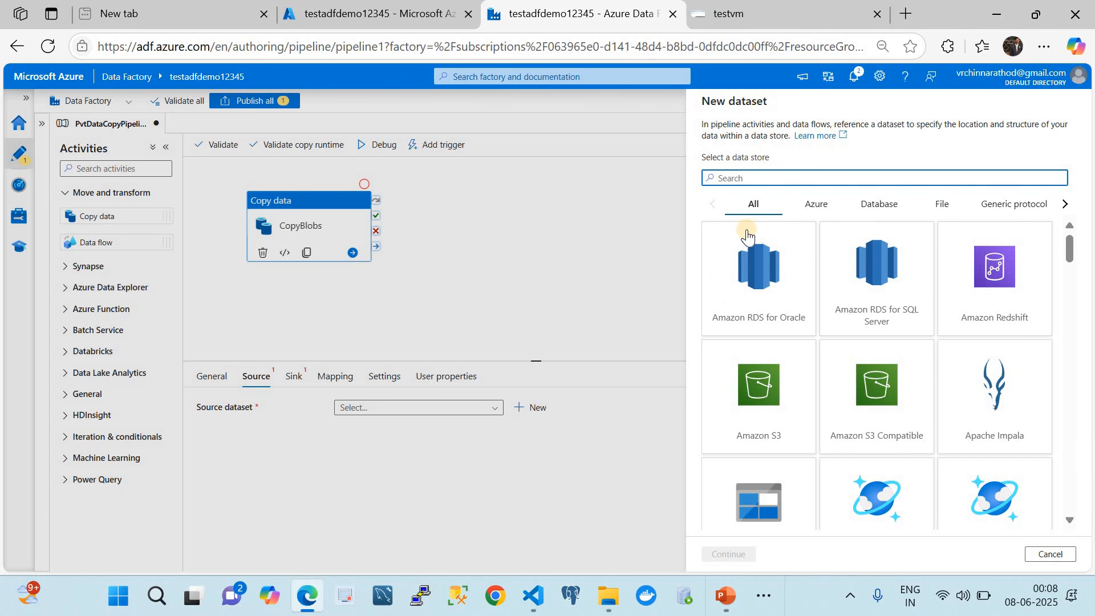
type("blob")
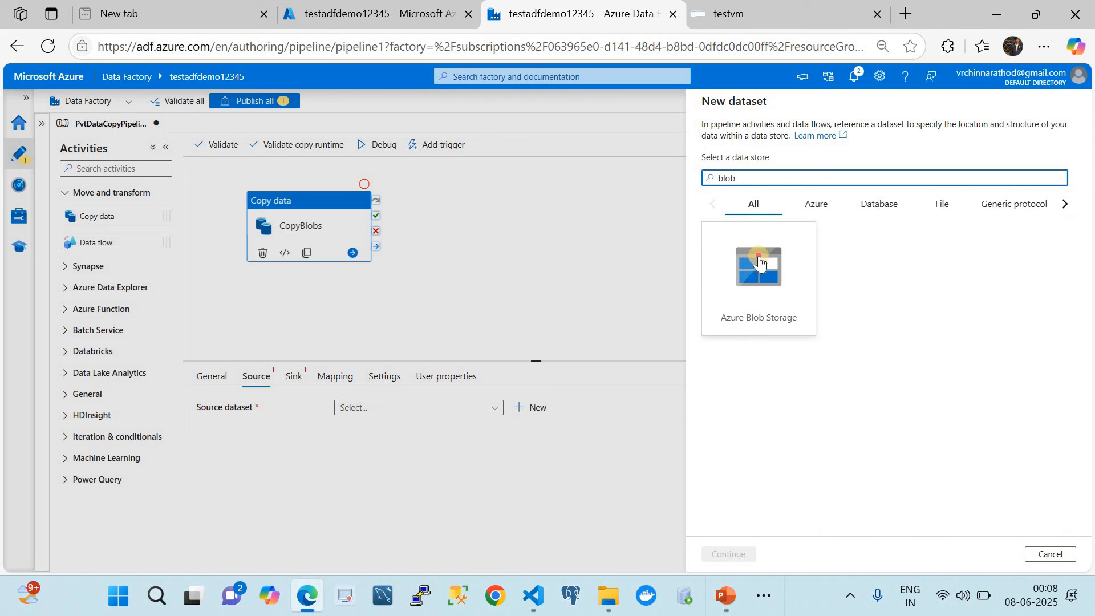
left_click(759, 263)
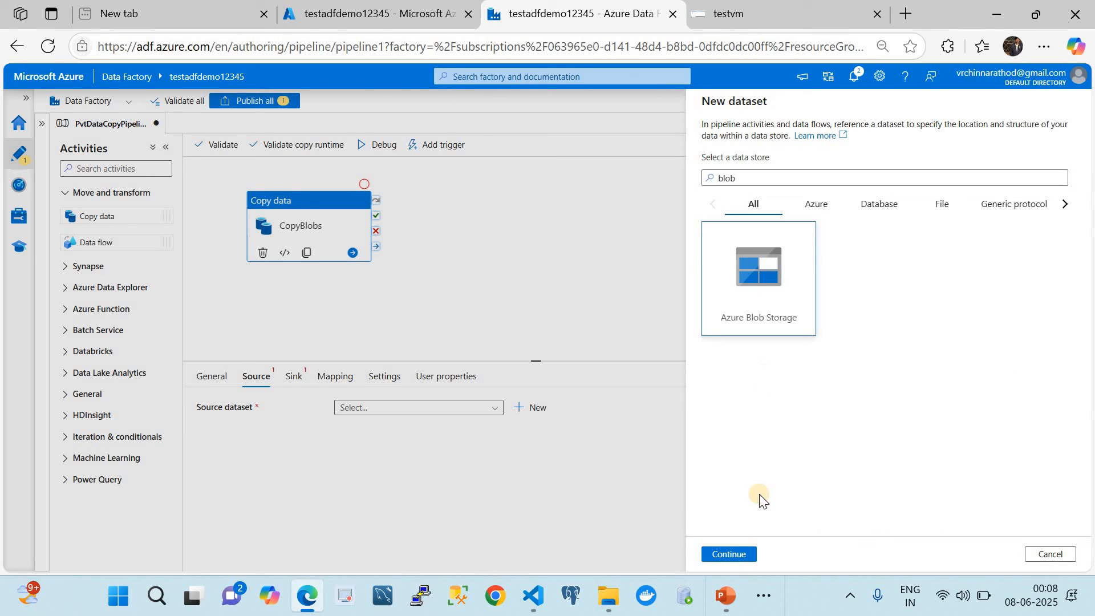
left_click(731, 555)
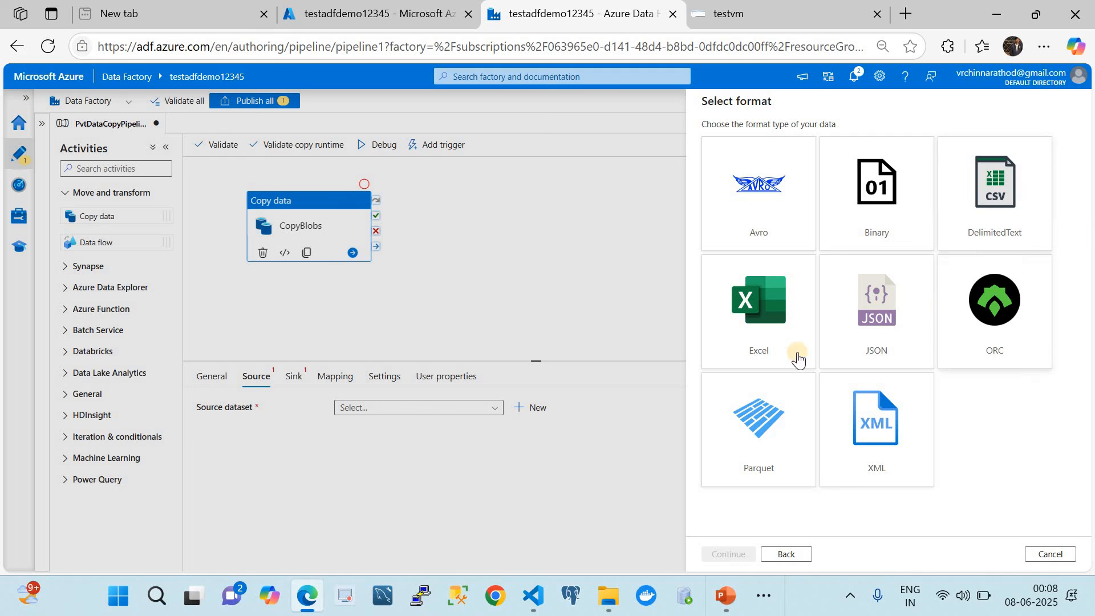
left_click(893, 209)
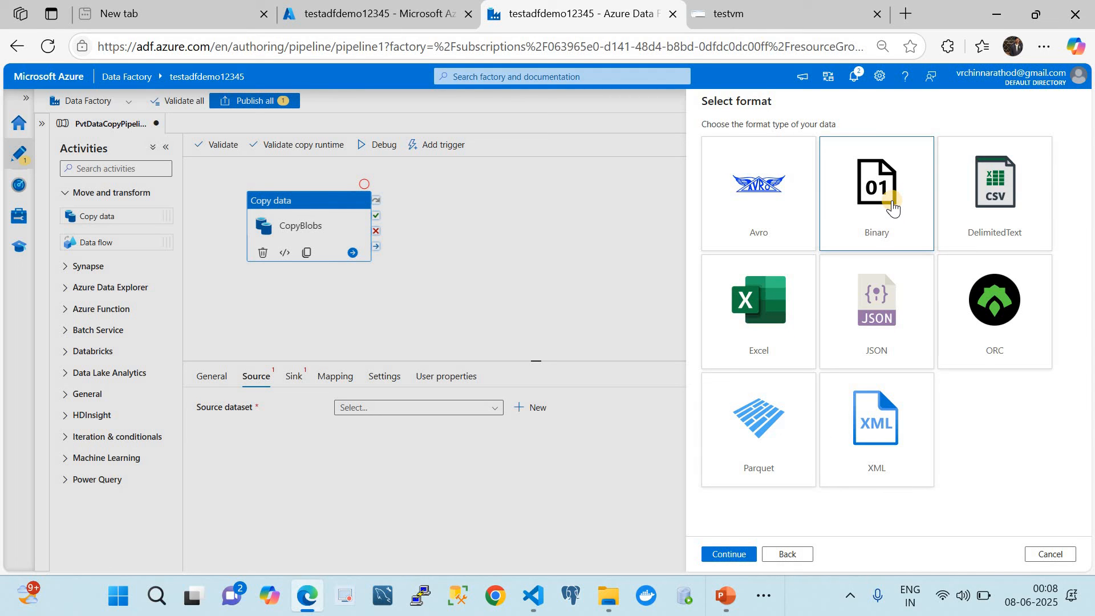
left_click(728, 554)
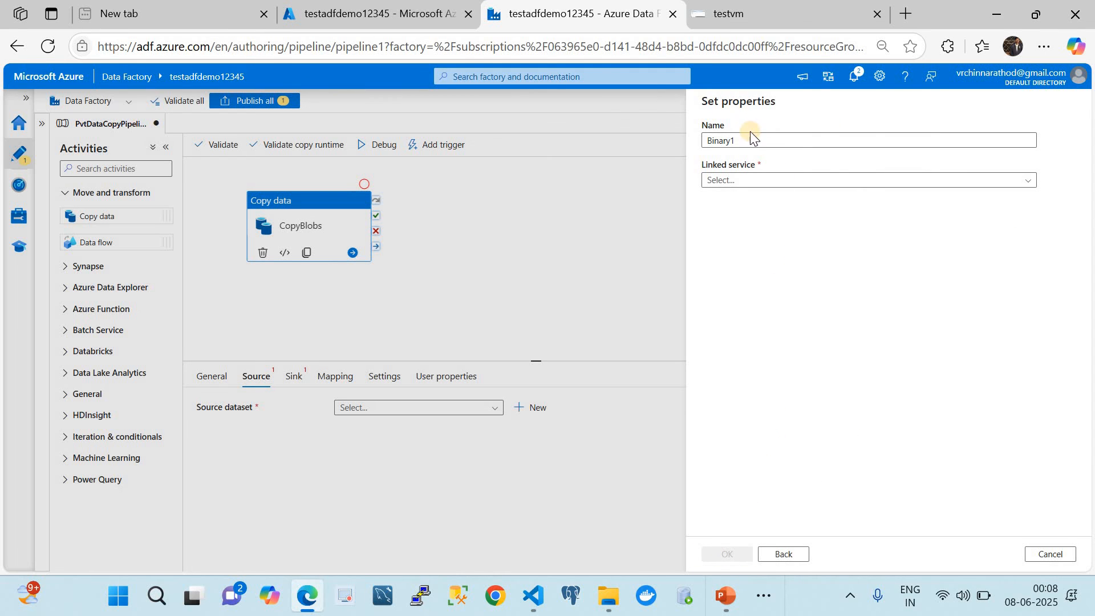
Name the source dataset SourceLS and start creating a new linked service for it
left_click_drag(751, 139, 674, 143)
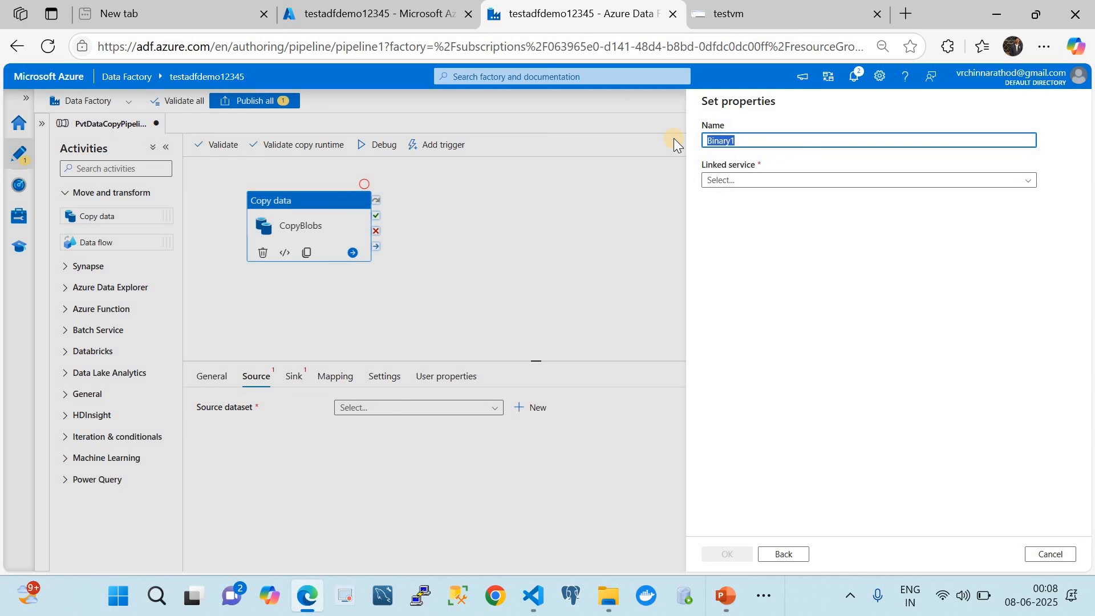
type("SourceLS")
left_click(747, 182)
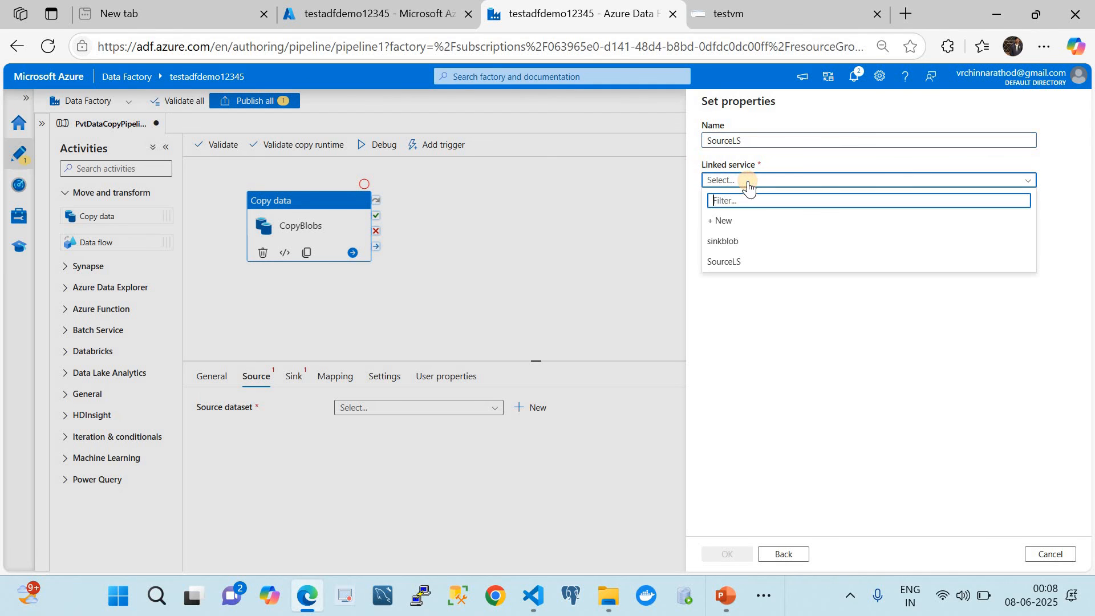
left_click(731, 220)
Name the linked service AzureBlobStorageSource and set its authentication type to System-assigned managed identity
left_click(803, 153)
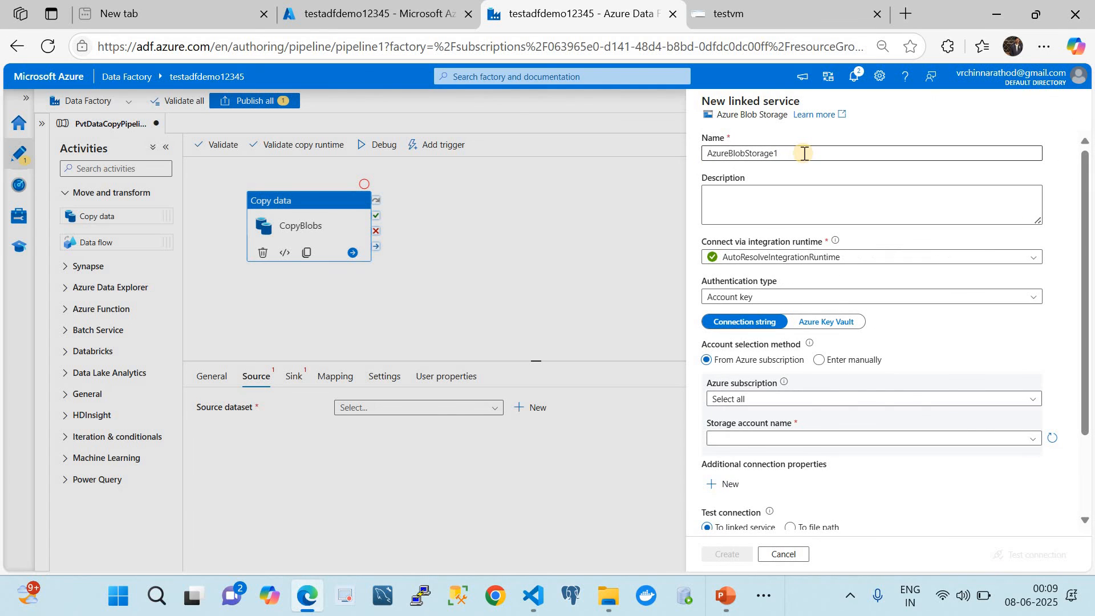
type("So")
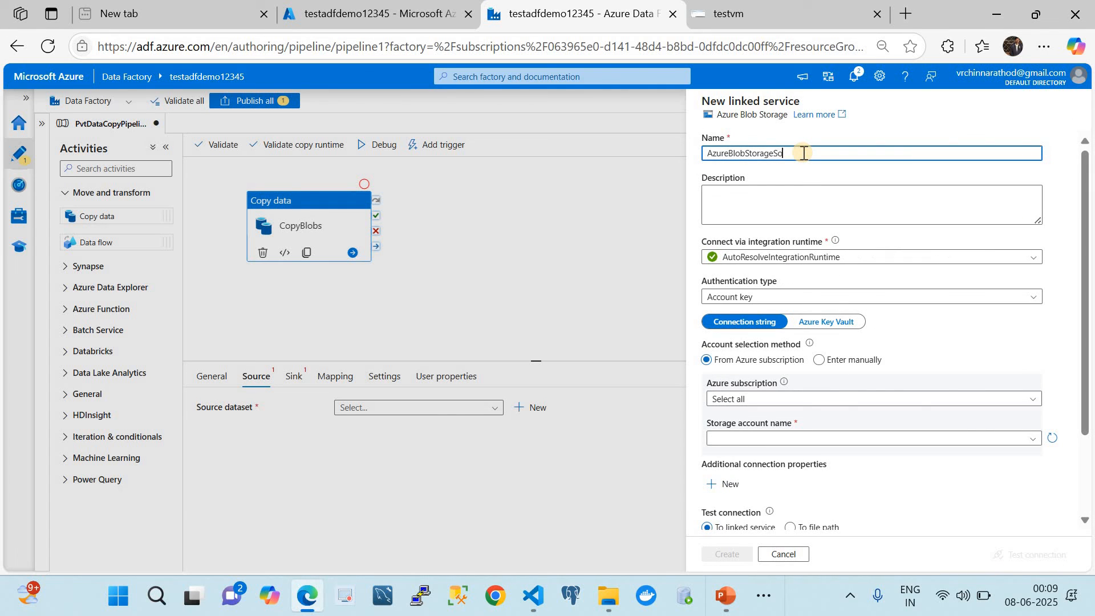
type("urce")
left_click(786, 293)
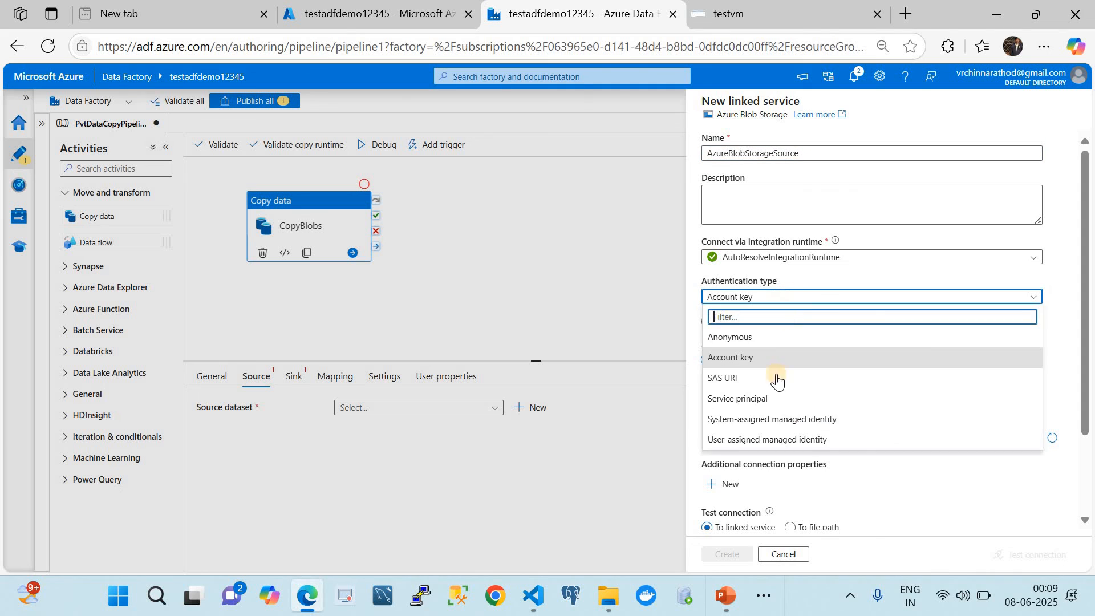
left_click(769, 422)
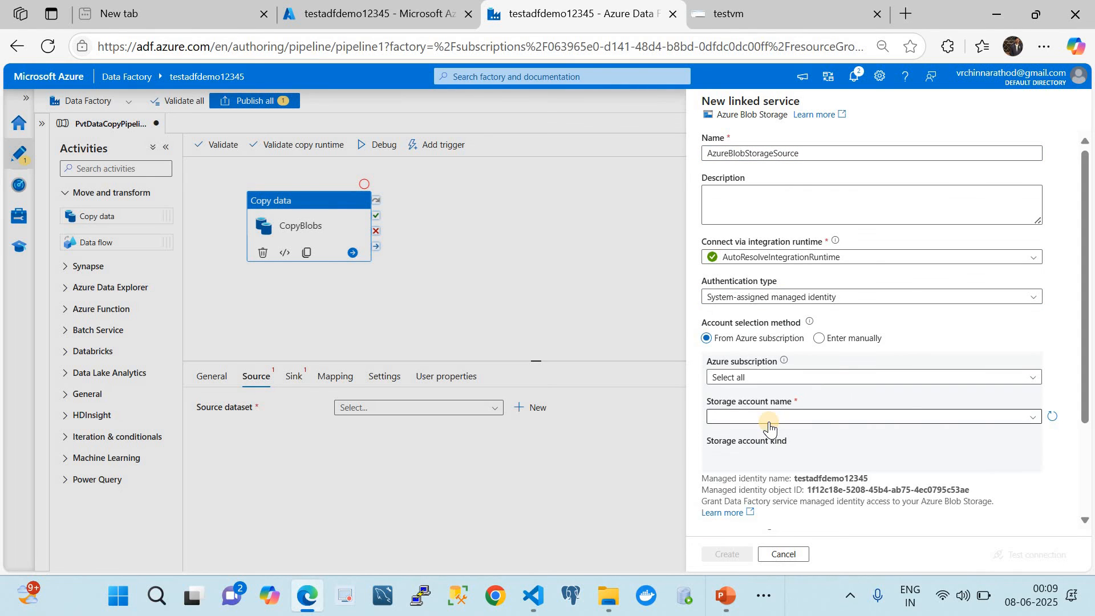
Switch to the Azure portal and open the Azure role assignments of the testadfdemo12345 system-assigned managed identity
left_click(349, 16)
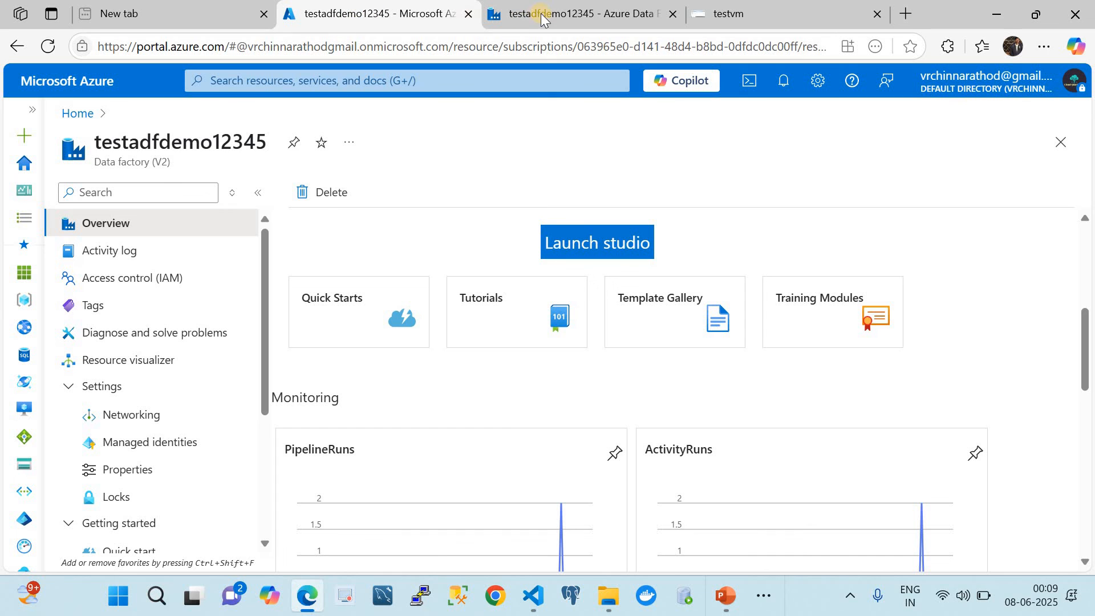
left_click(560, 14)
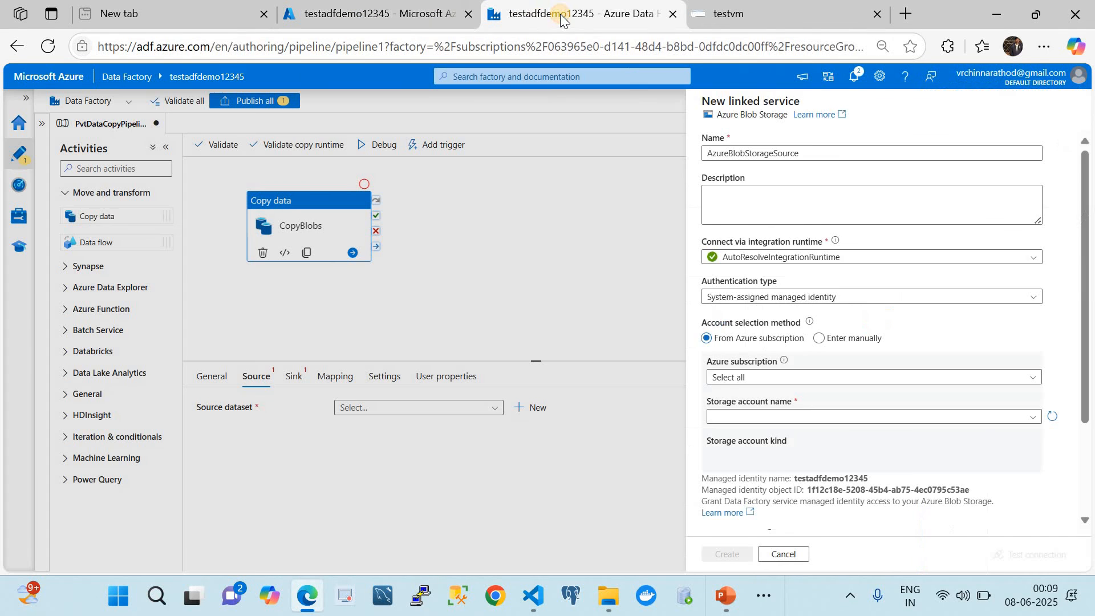
left_click(402, 16)
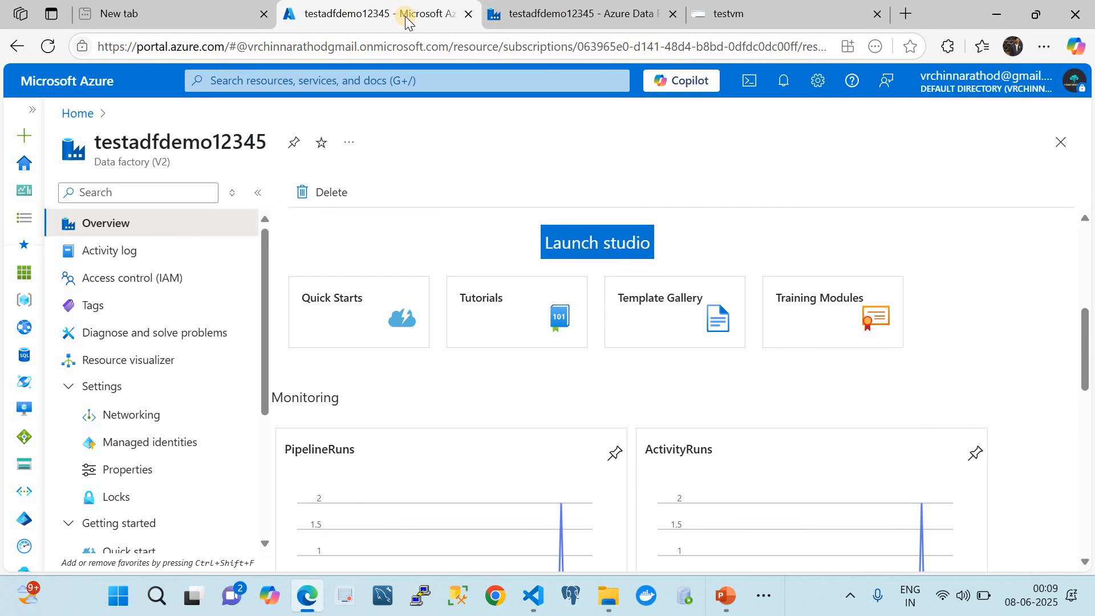
scroll(194, 459, "down", 1)
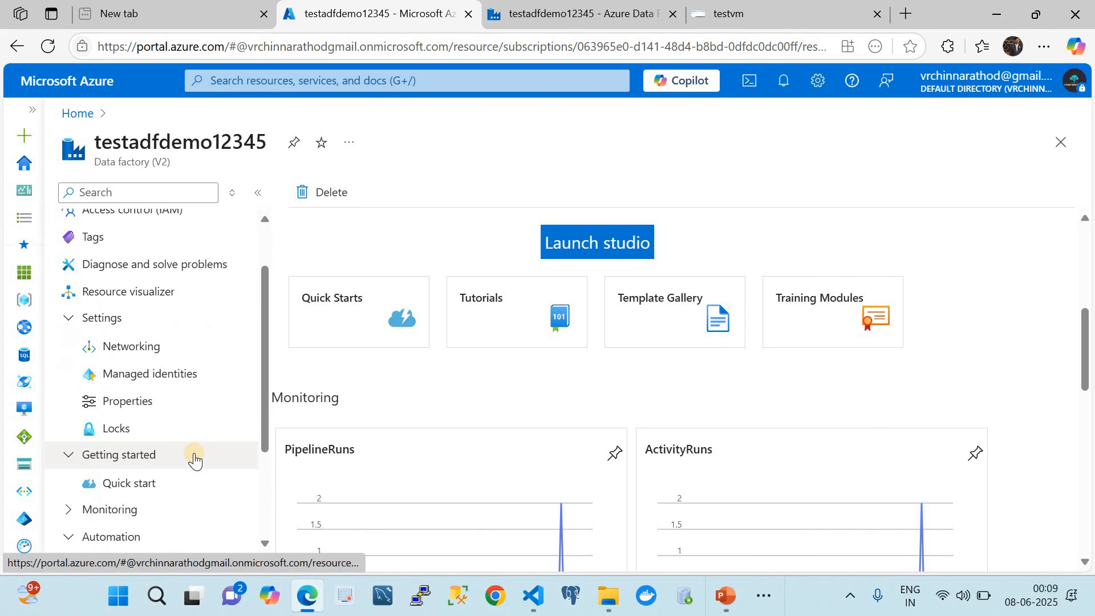
left_click(124, 379)
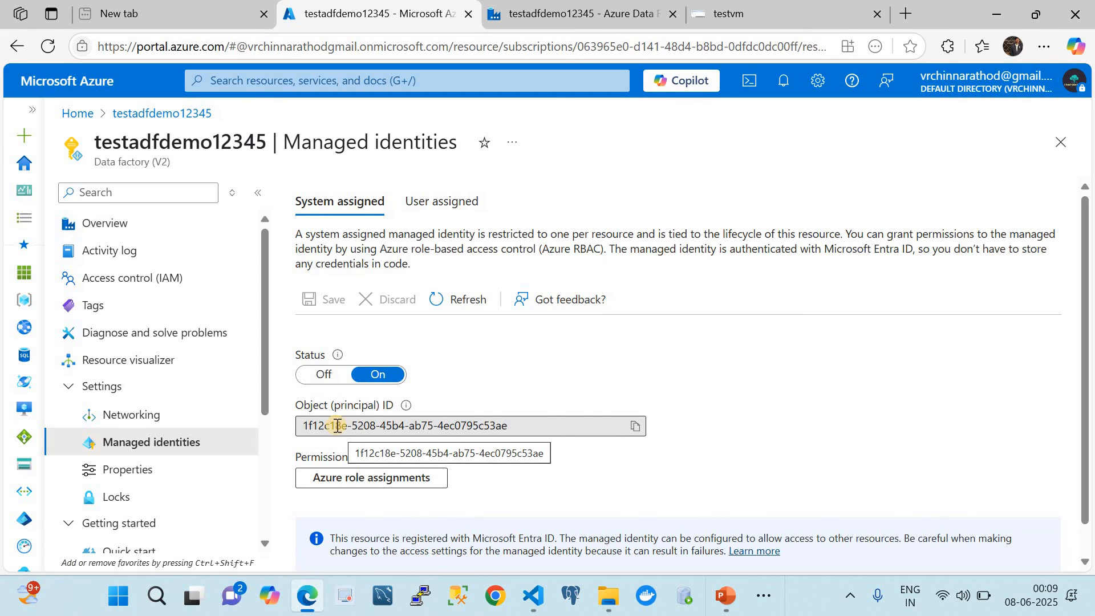
left_click(370, 478)
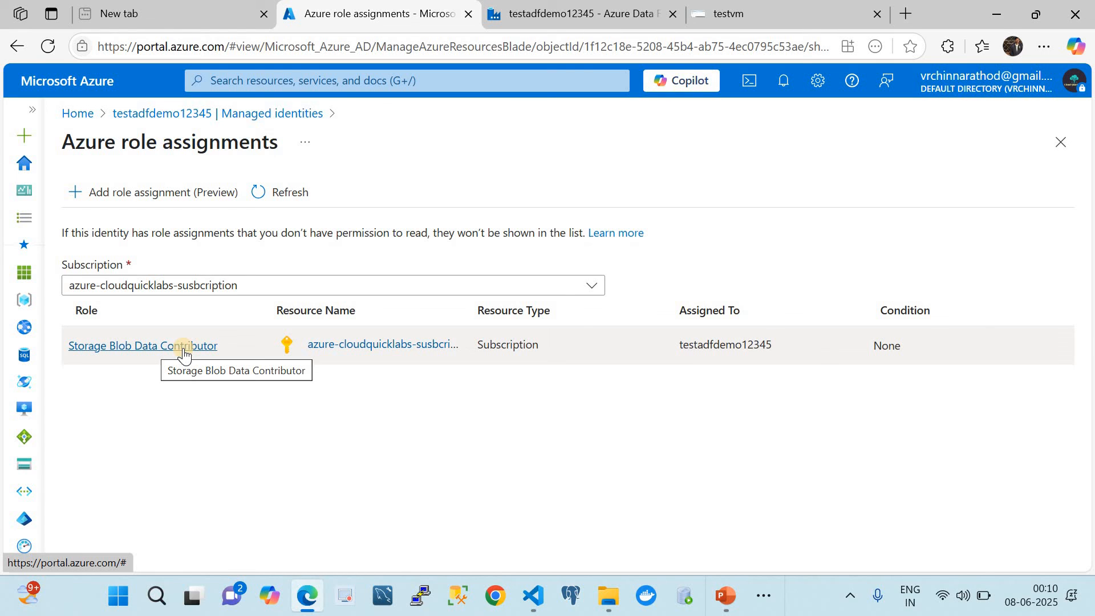
Assign the managed identity the Contributor role at Subscription scope on azure-cloudquicklabs-susbcription
left_click(149, 194)
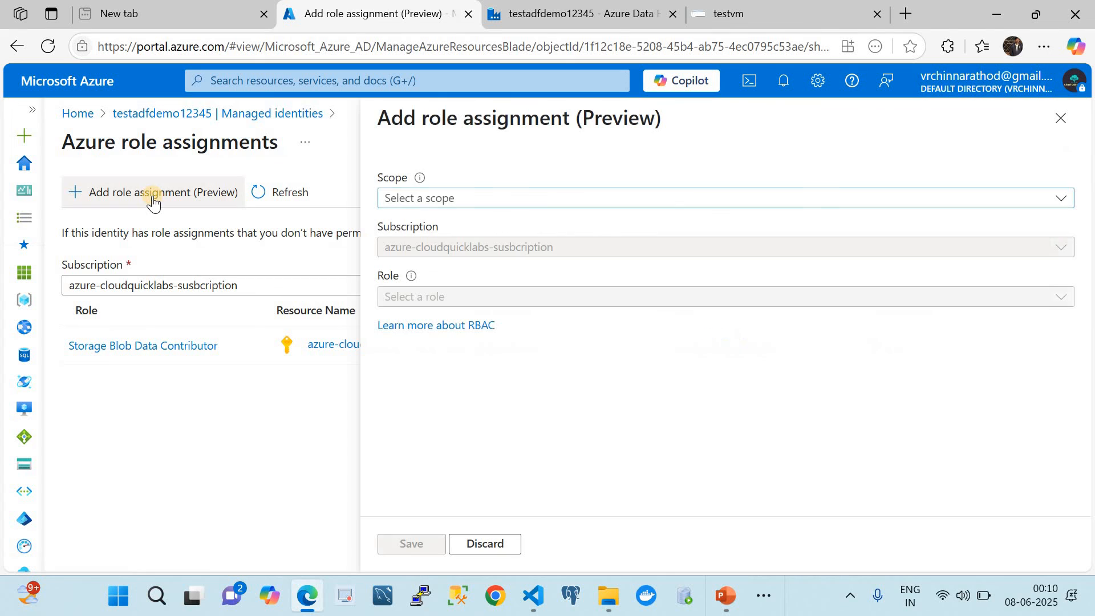
left_click(448, 208)
left_click(573, 255)
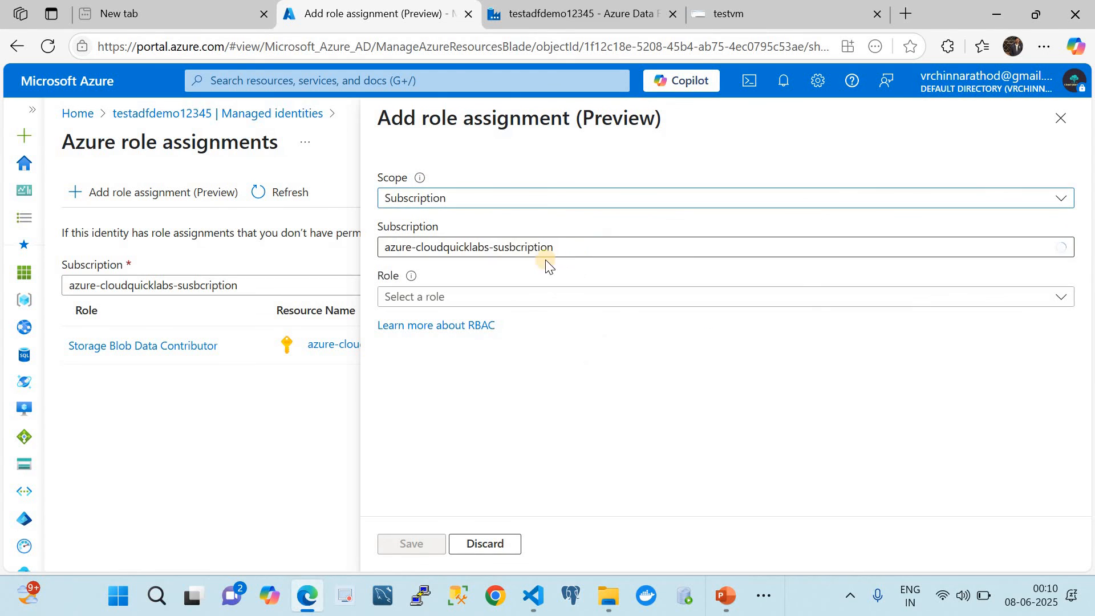
left_click(453, 251)
left_click(615, 307)
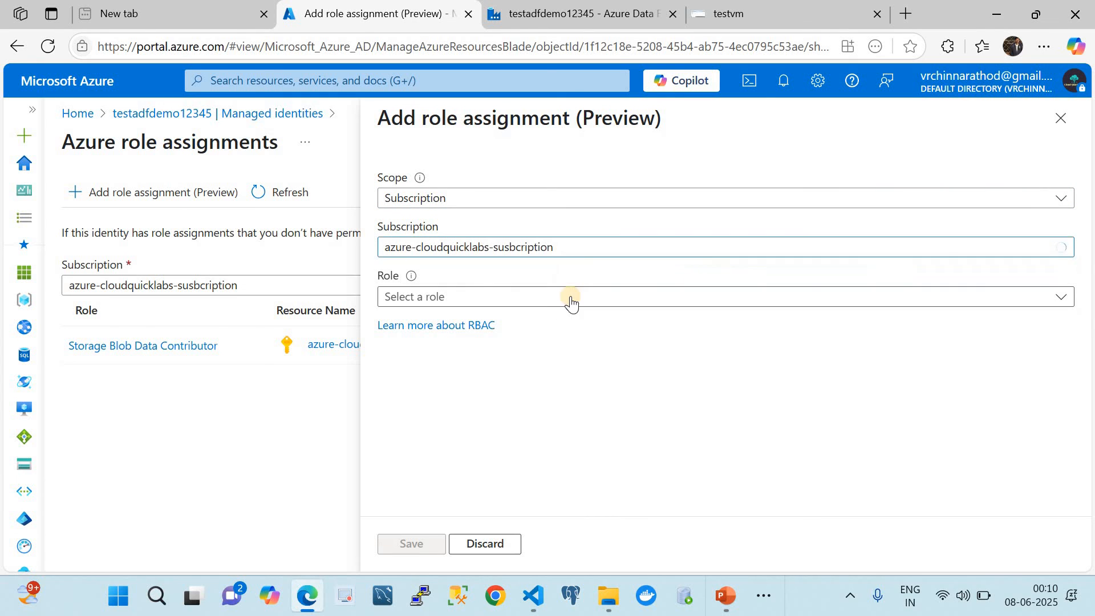
left_click(564, 298)
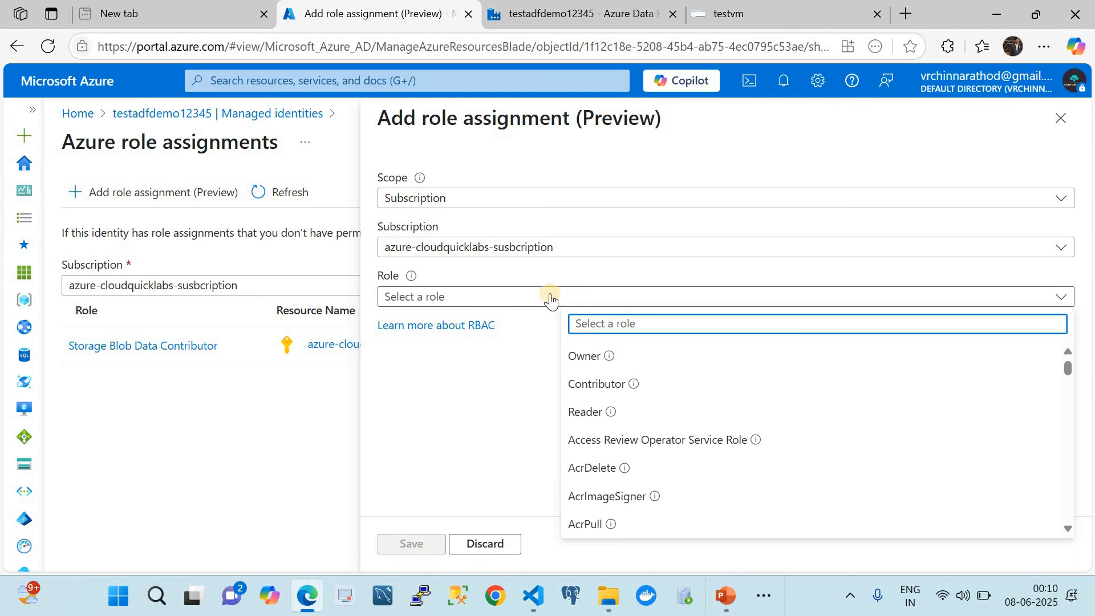
left_click(597, 381)
left_click(421, 543)
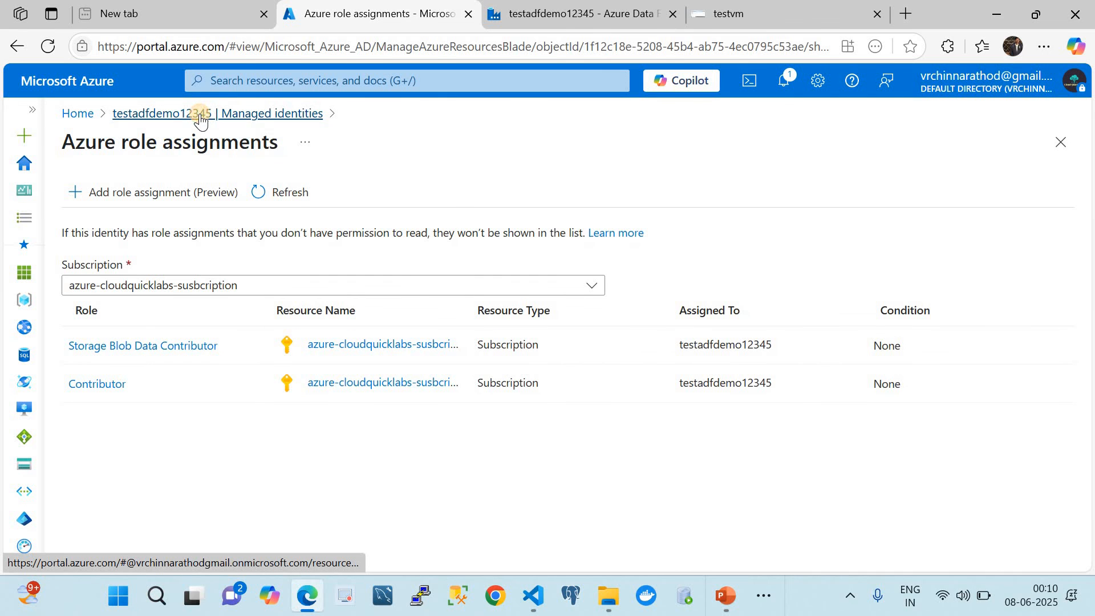
Return to the testadfdemo12345 overview in the Azure portal, view its studio launch section, and switch back to Azure Data Factory Studio
left_click(204, 113)
left_click(587, 13)
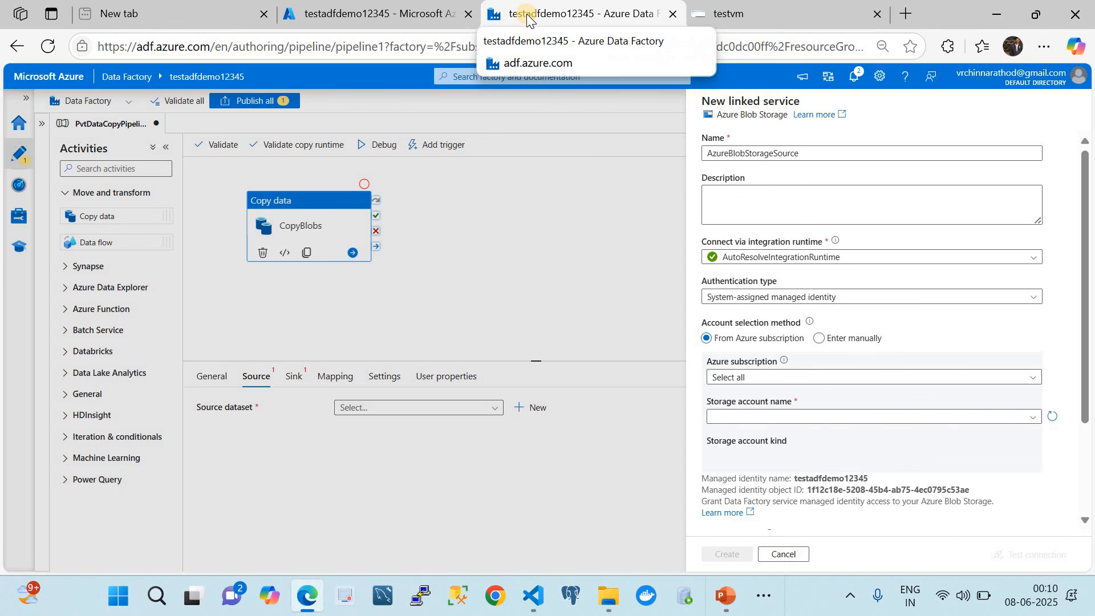
left_click(393, 7)
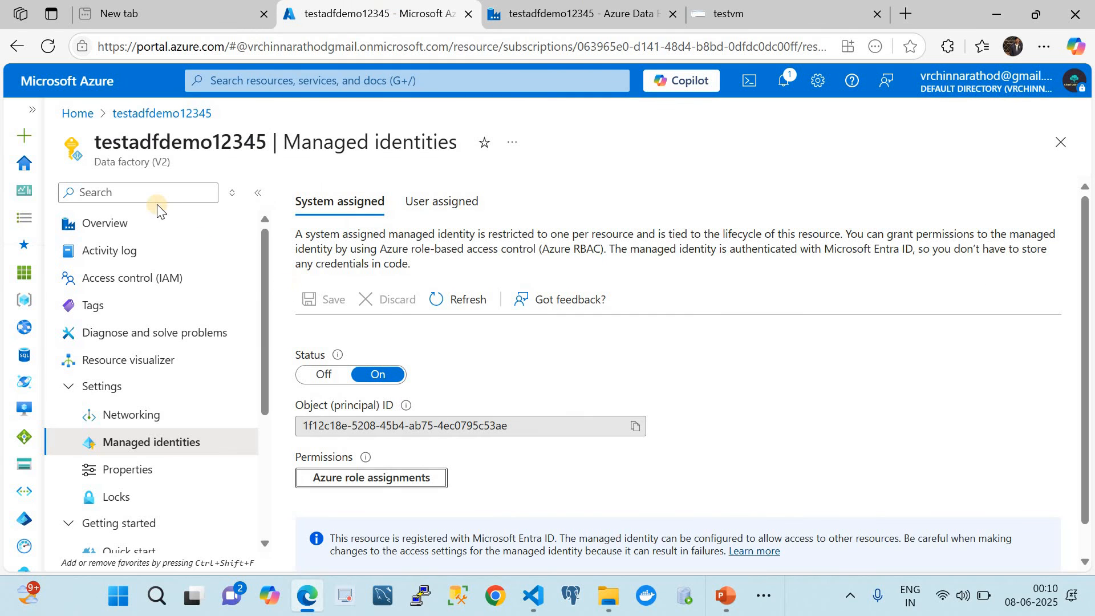
left_click(137, 233)
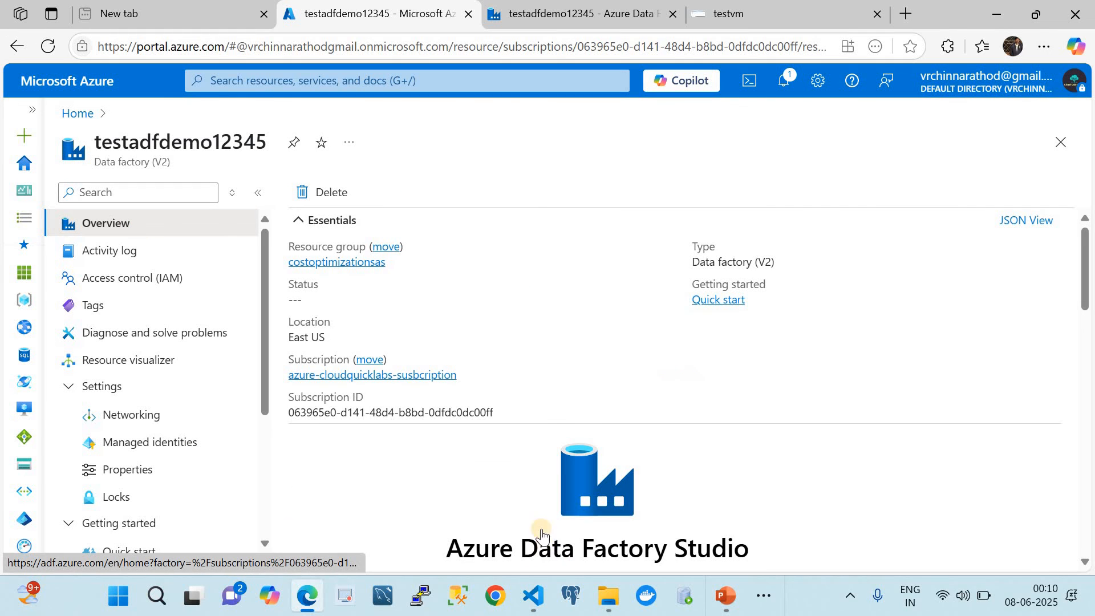
scroll(571, 433, "down", 4)
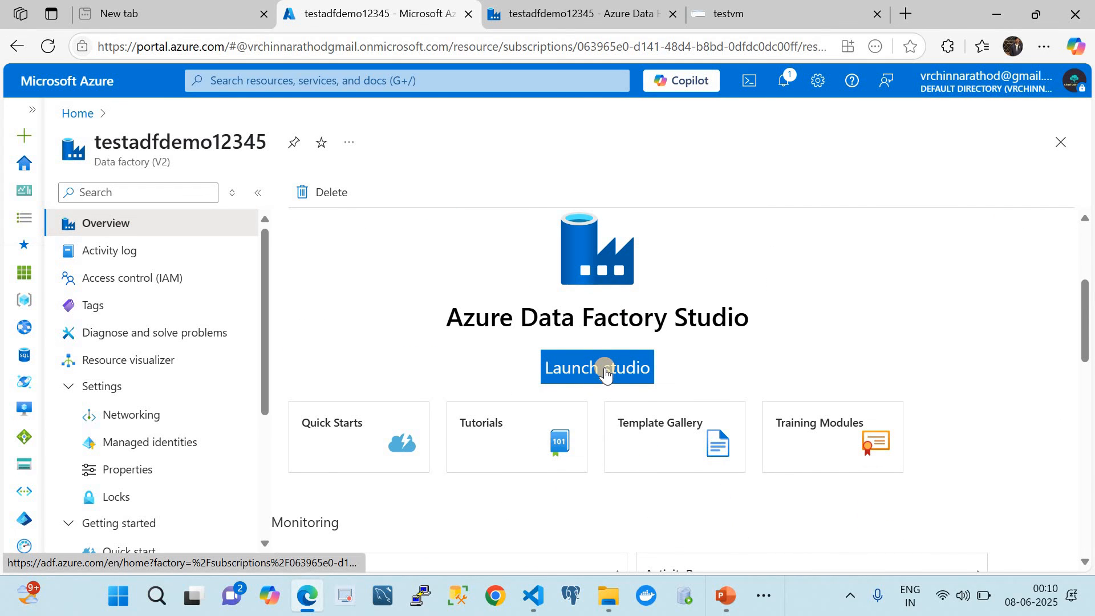
left_click(562, 14)
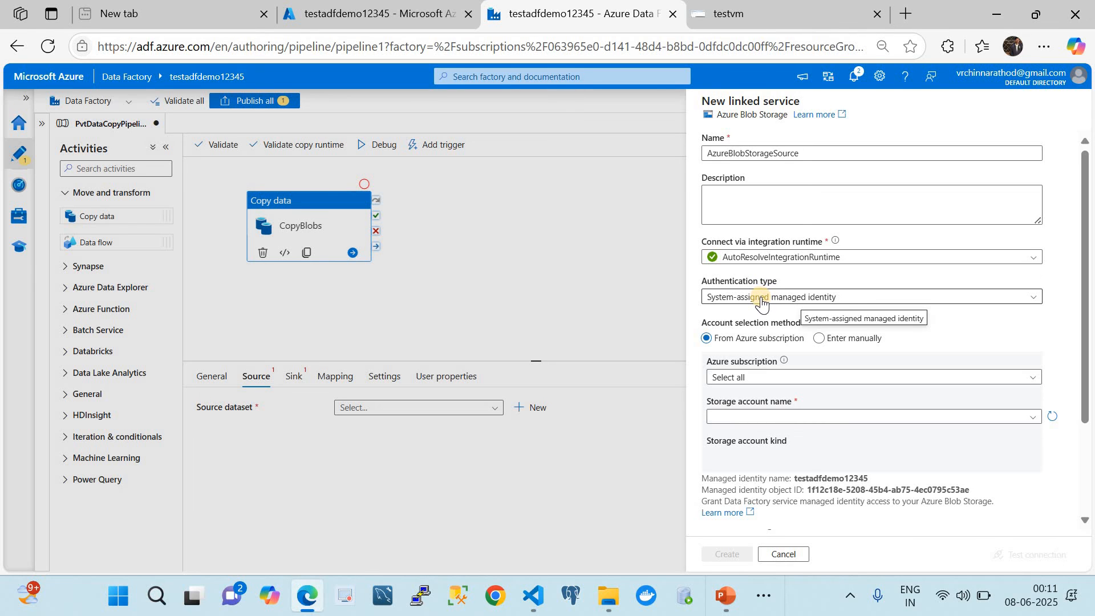
Point the linked service to storage account costoptimizationsas in azure-cloudquicklabs-susbcription, test the connection, and create it
left_click(764, 378)
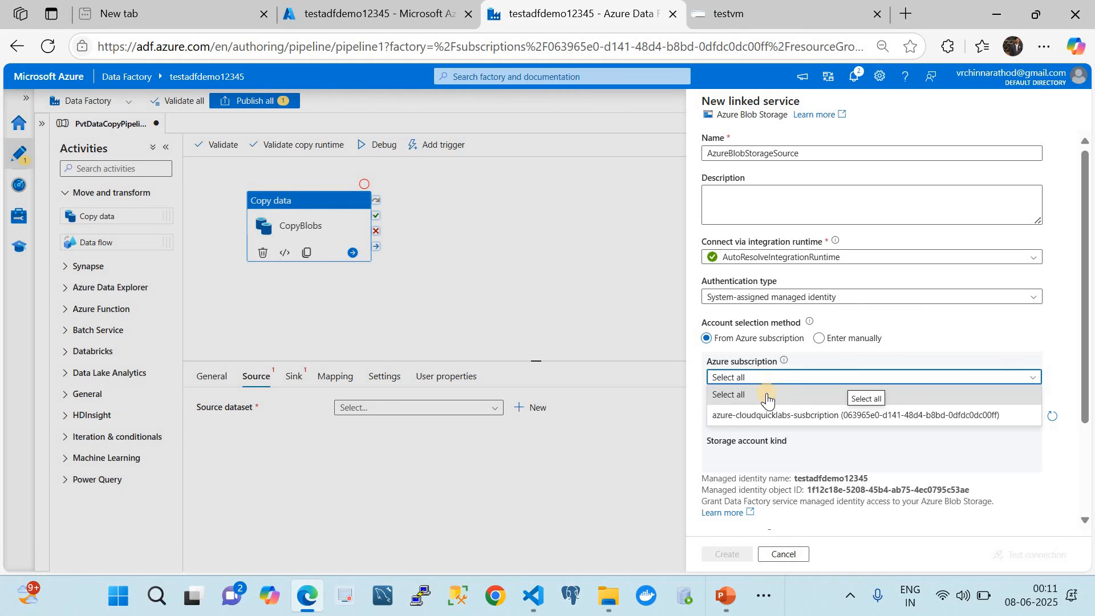
left_click(765, 415)
left_click(768, 417)
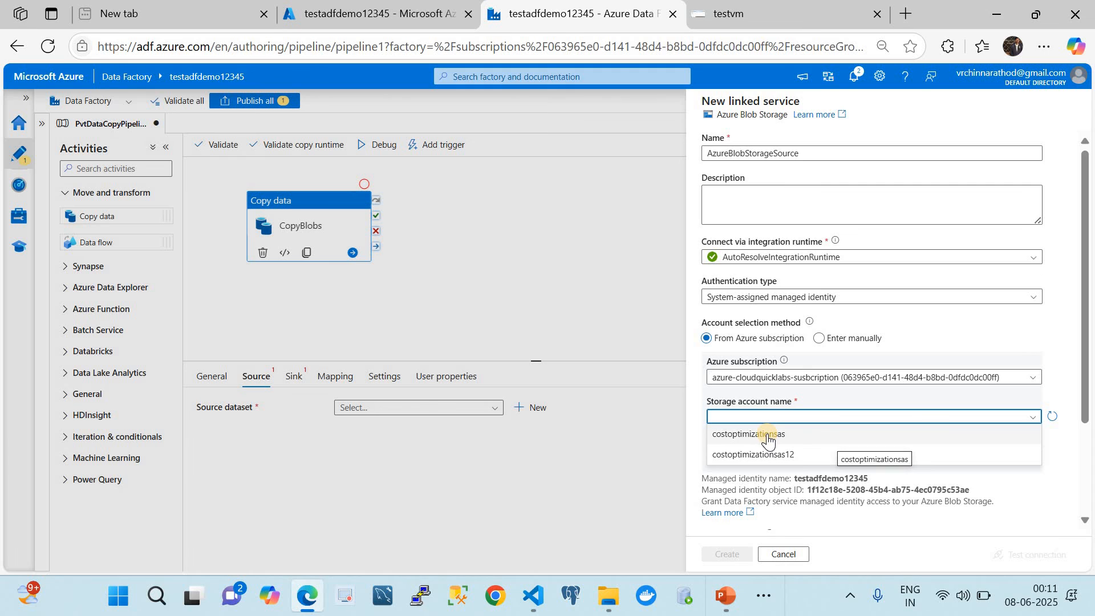
left_click(769, 437)
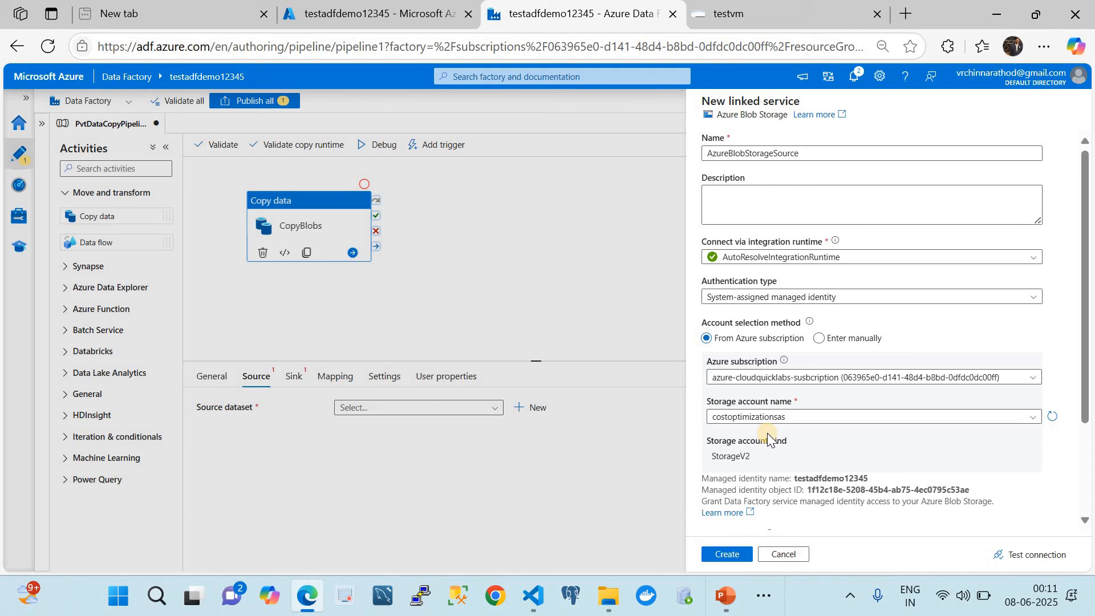
left_click(1017, 554)
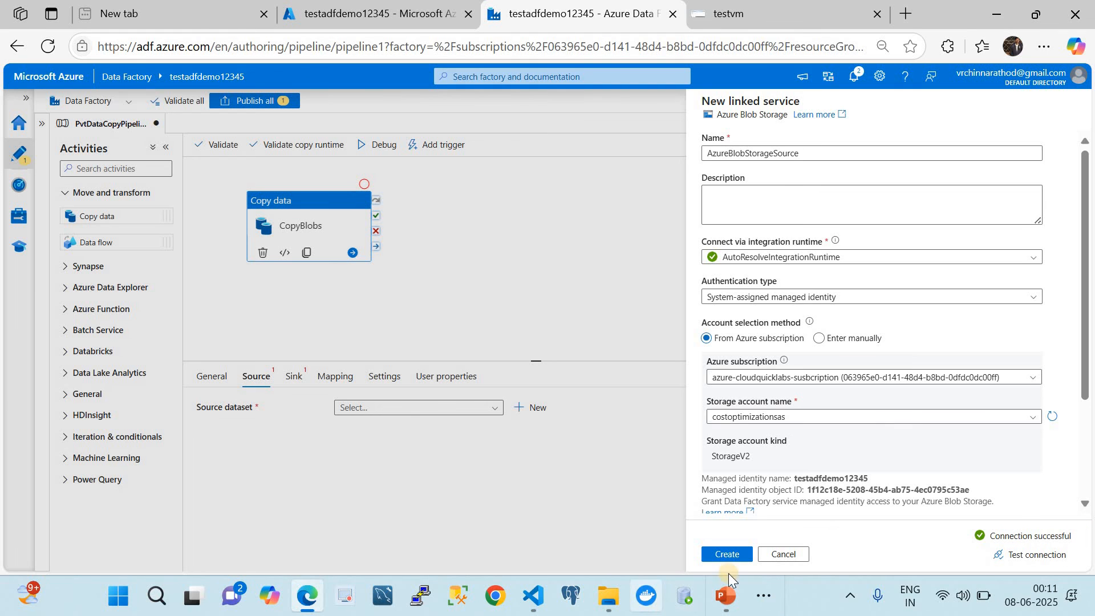
left_click(725, 552)
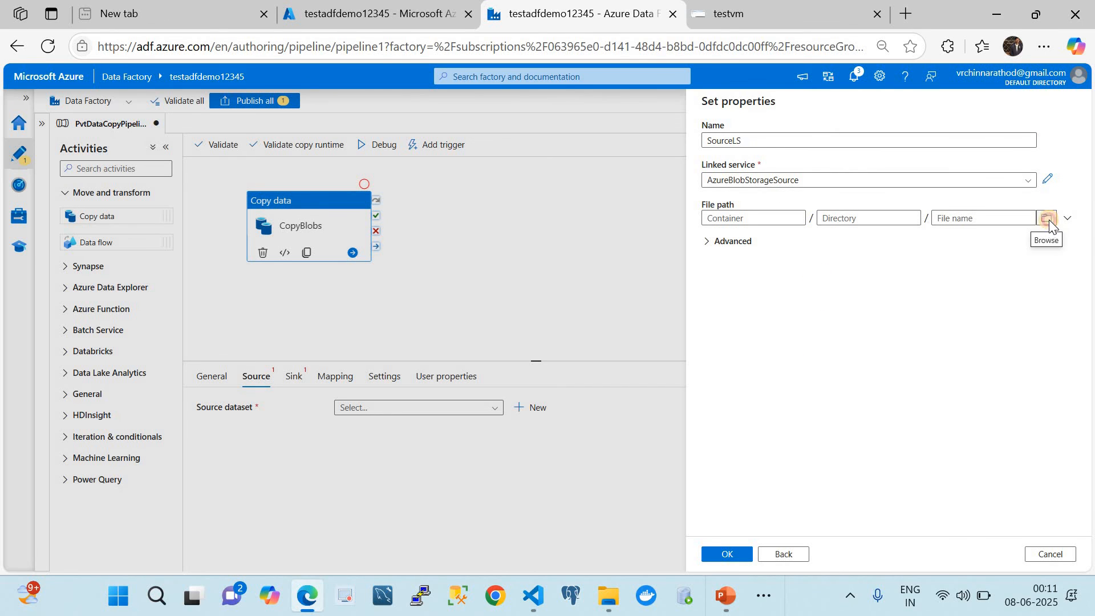
Set the SourceLS dataset's file path to the testadf container with no directory or file name, and create the dataset
left_click(1048, 219)
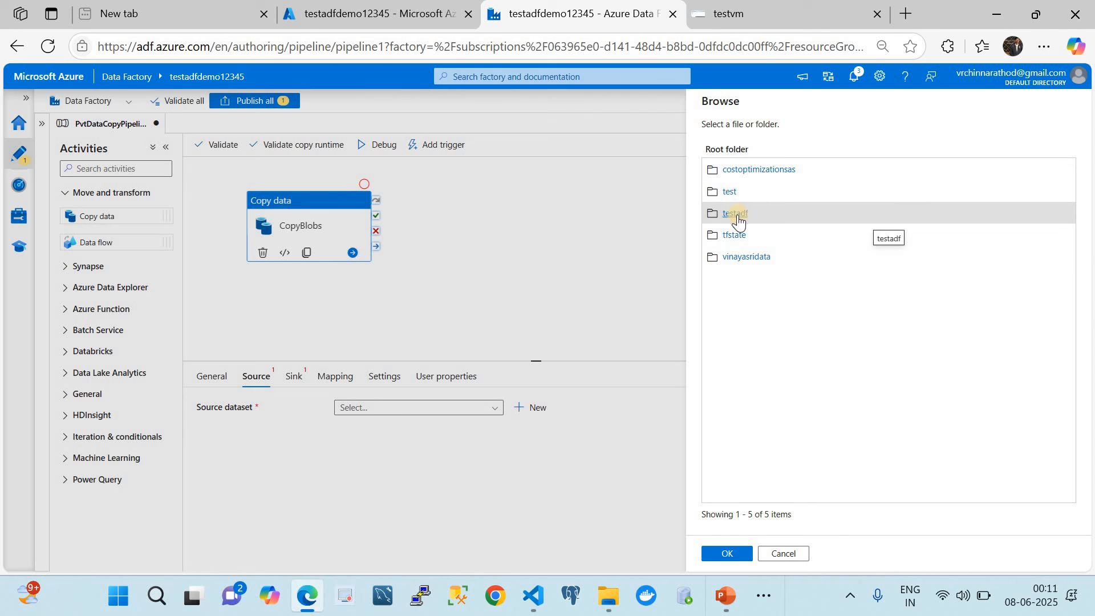
left_click(732, 557)
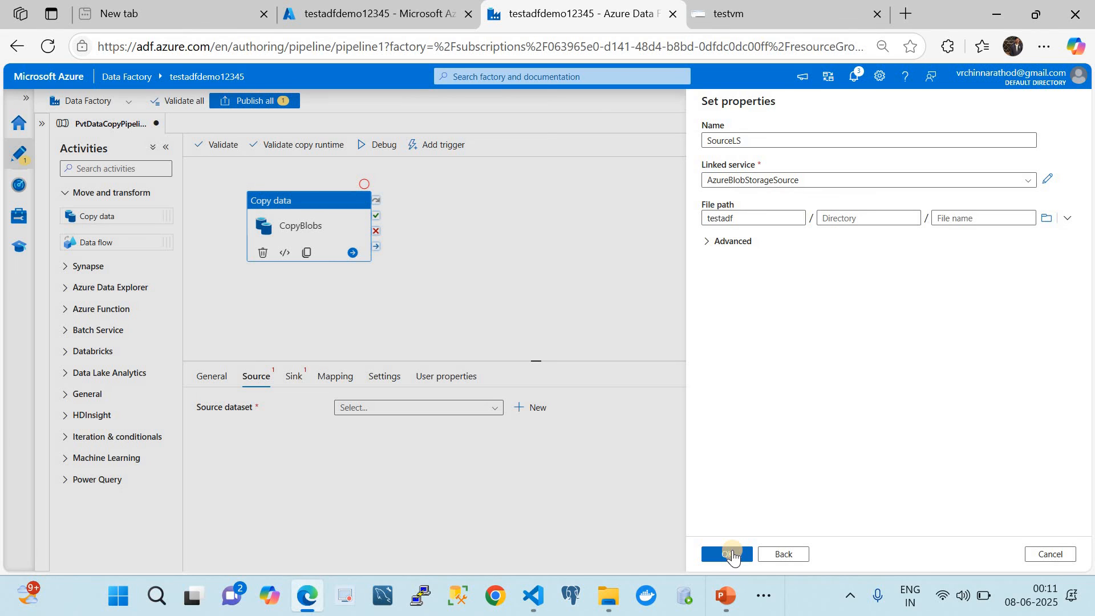
left_click(969, 219)
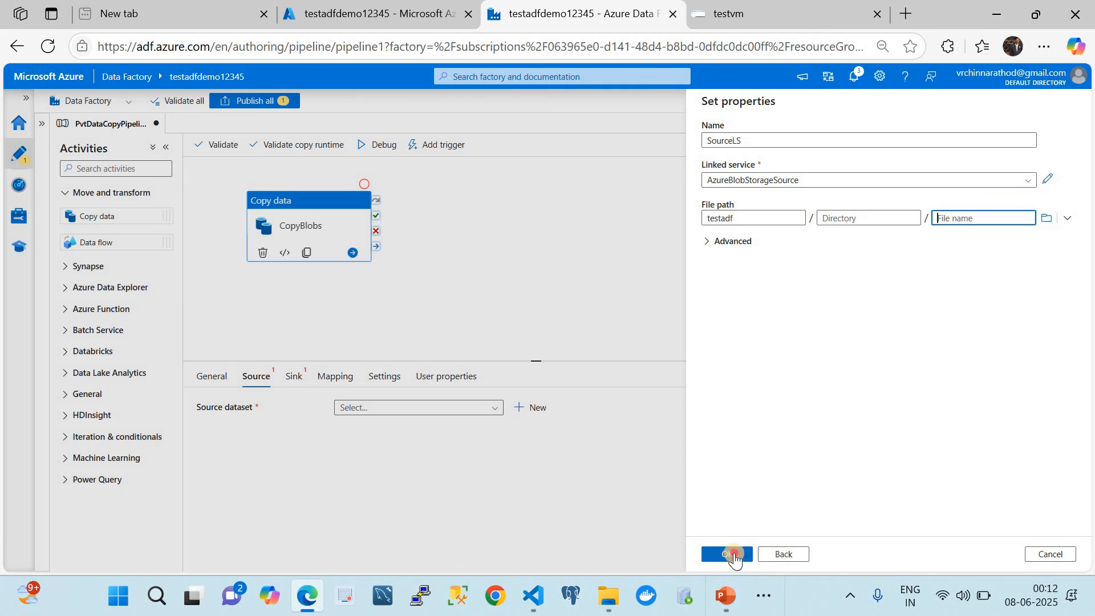
left_click(734, 553)
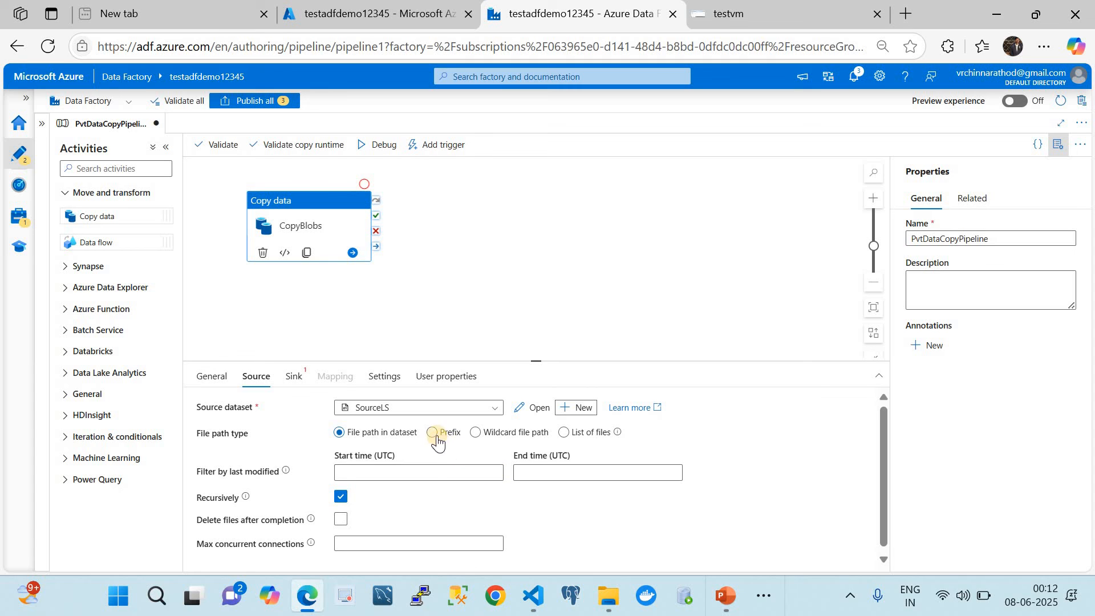
left_click(532, 408)
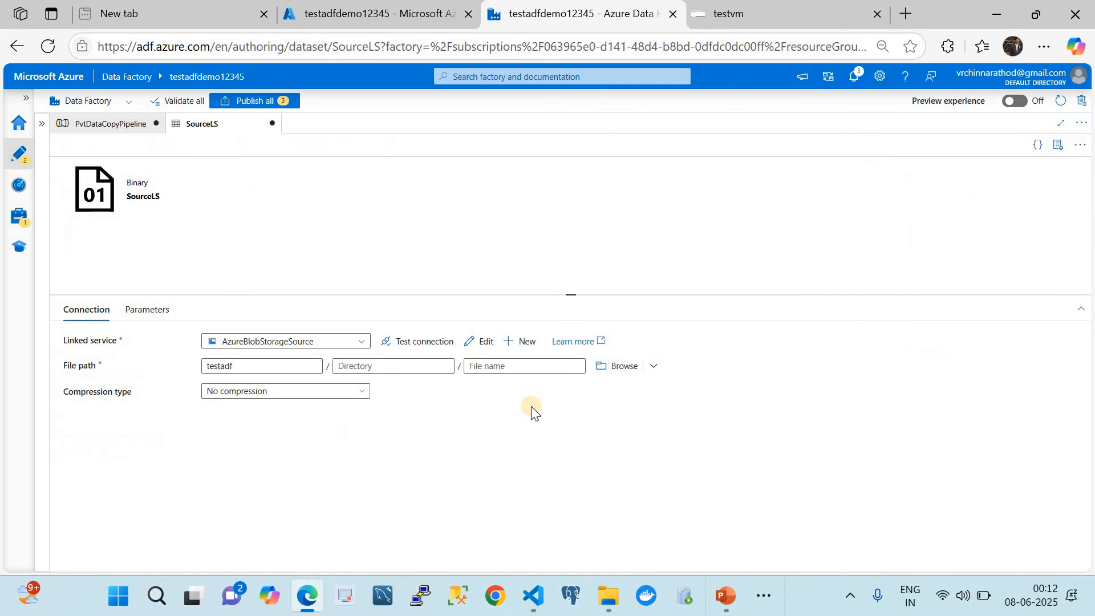
left_click(512, 365)
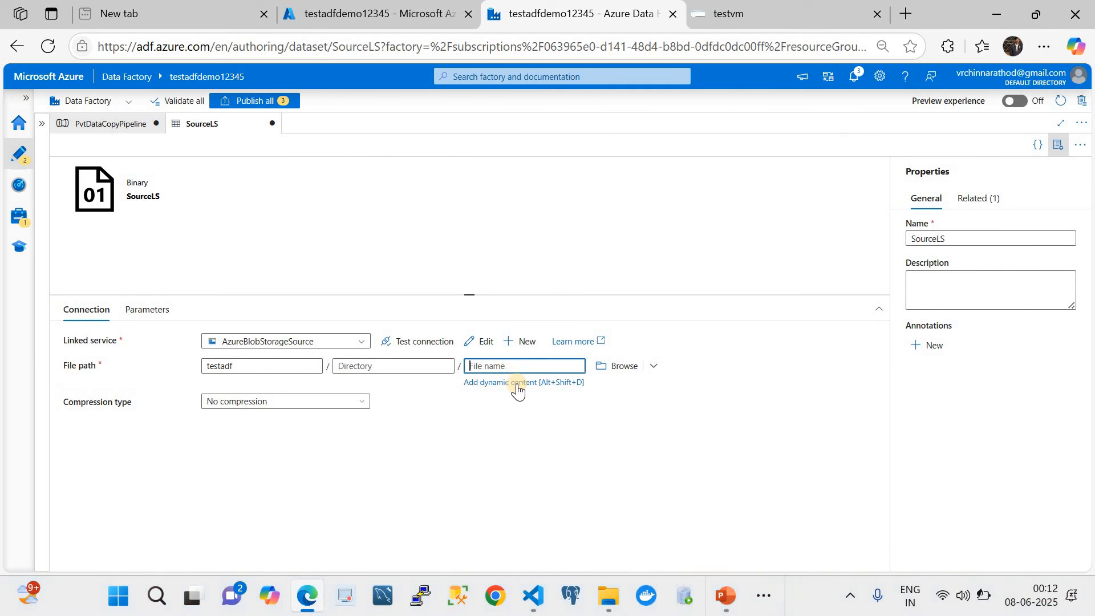
left_click(516, 382)
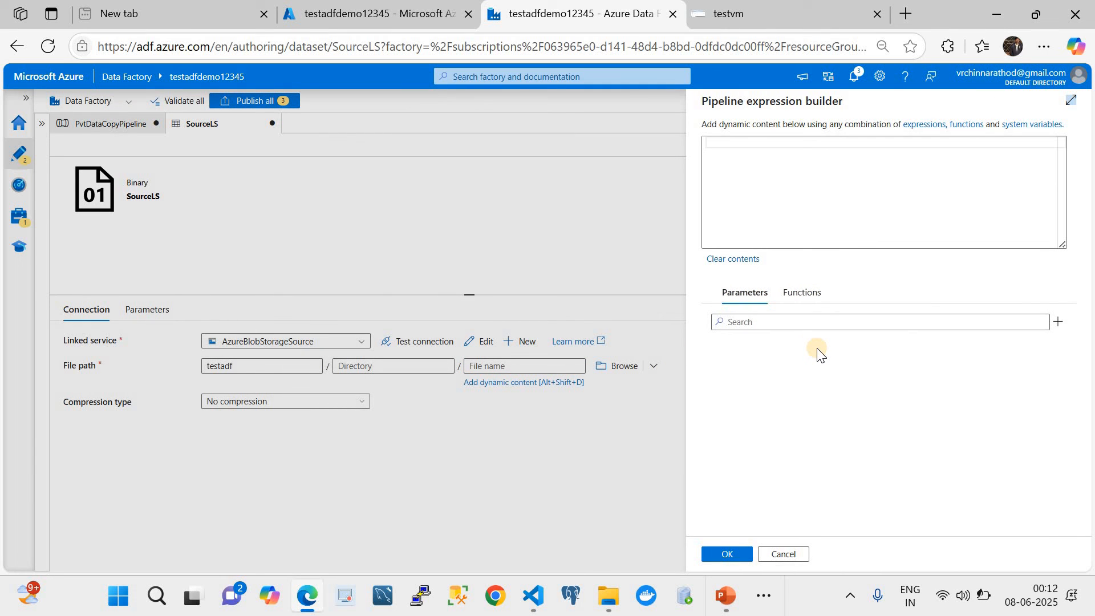
left_click(768, 322)
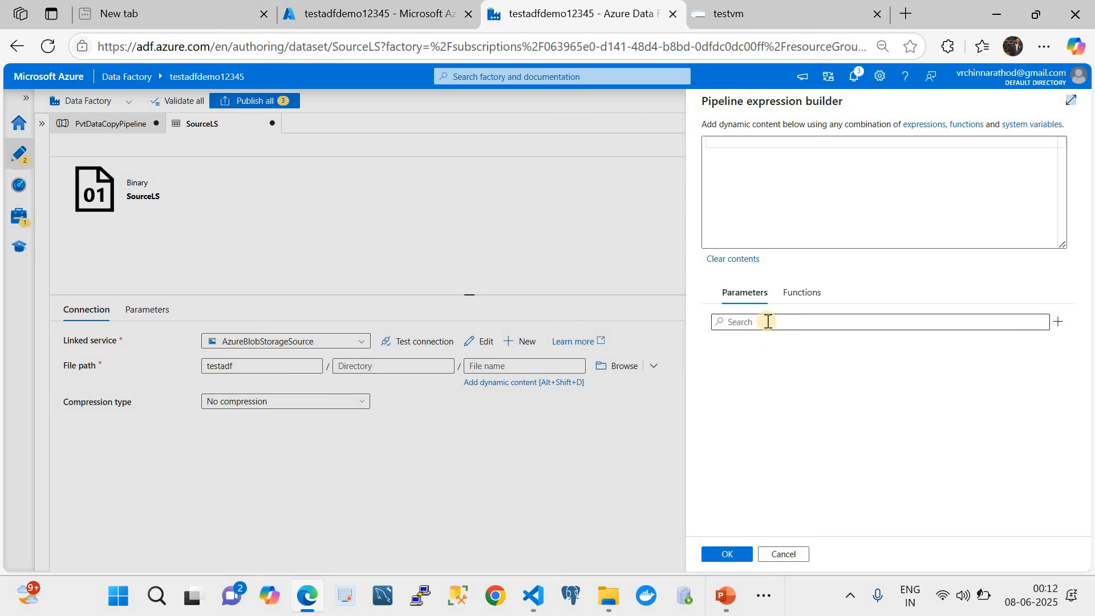
left_click(1058, 323)
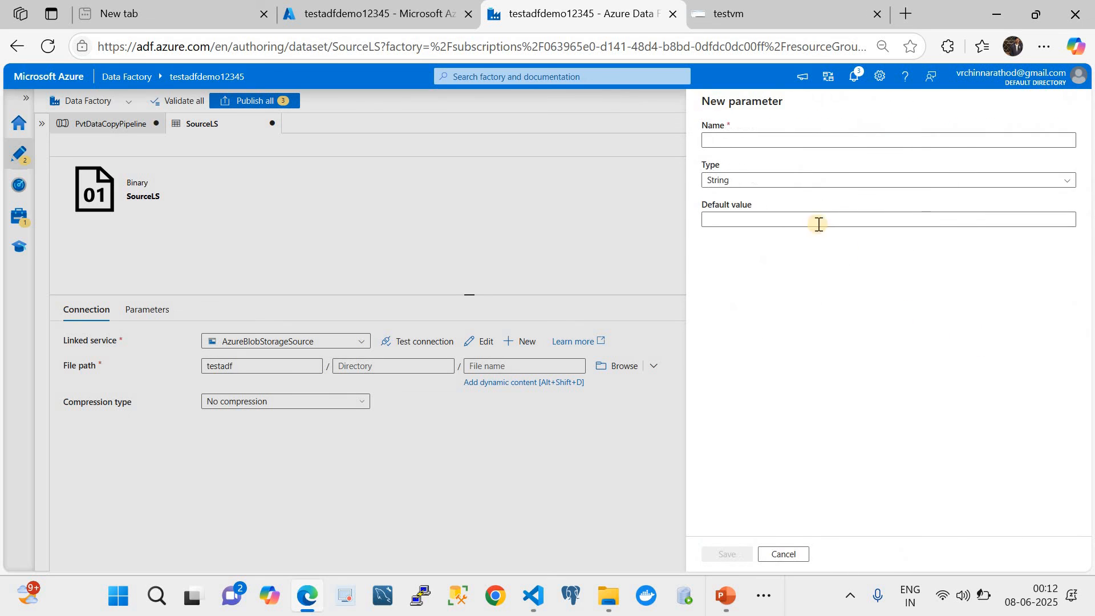
left_click(725, 137)
type("Filename")
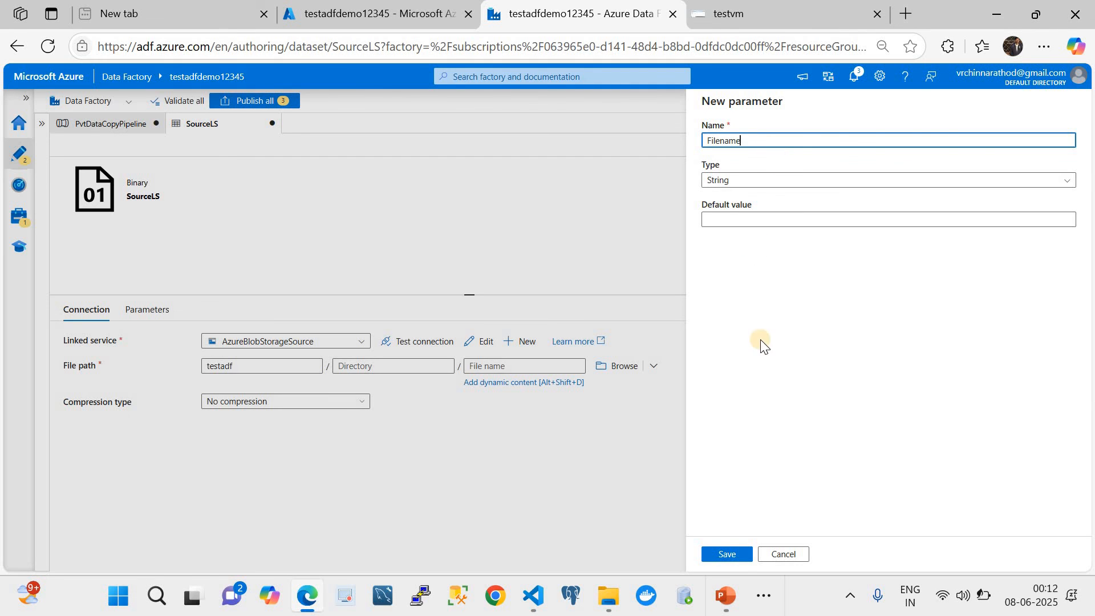
left_click(735, 555)
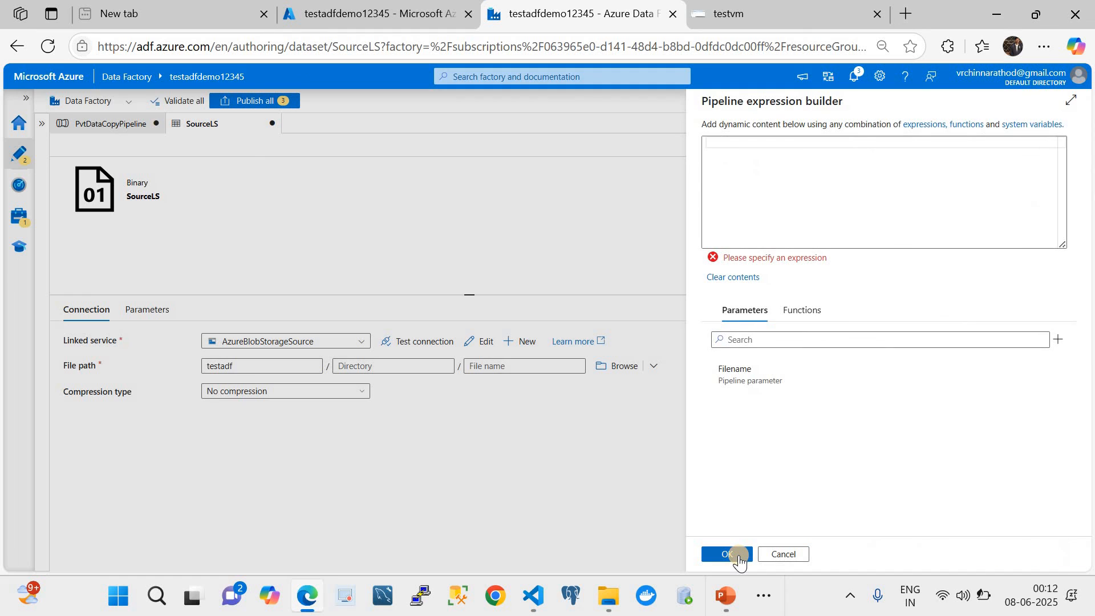
left_click(741, 380)
left_click(727, 551)
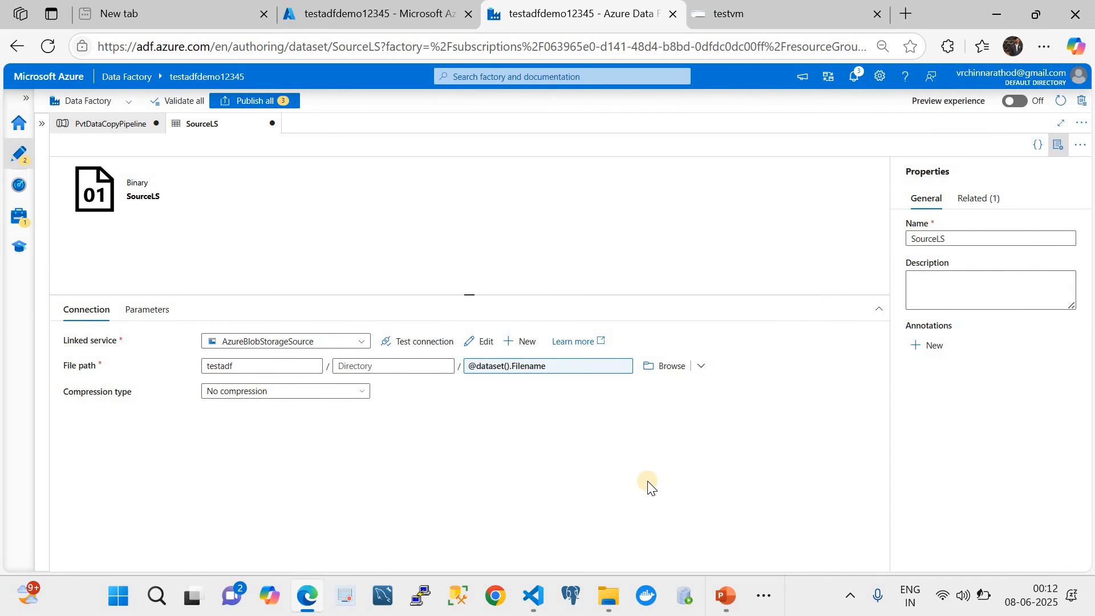
left_click(119, 125)
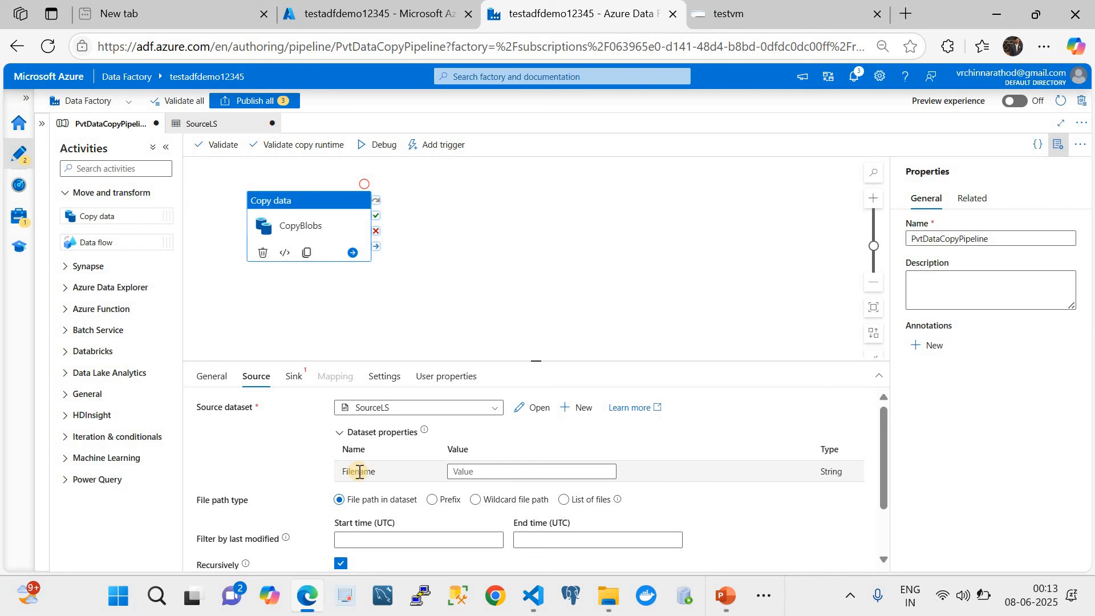
left_click(477, 472)
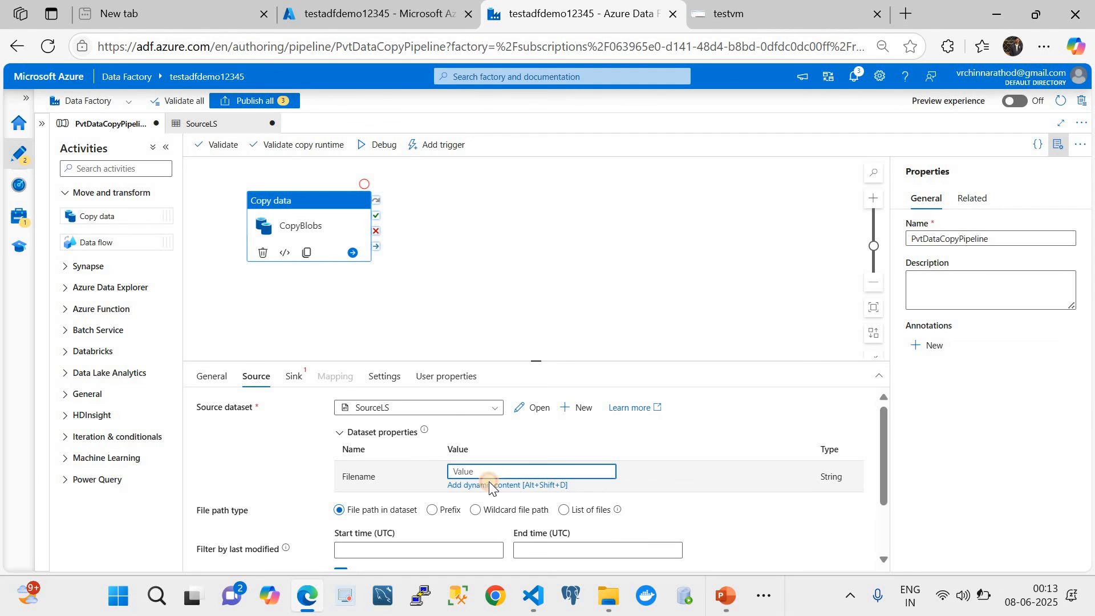
left_click(488, 484)
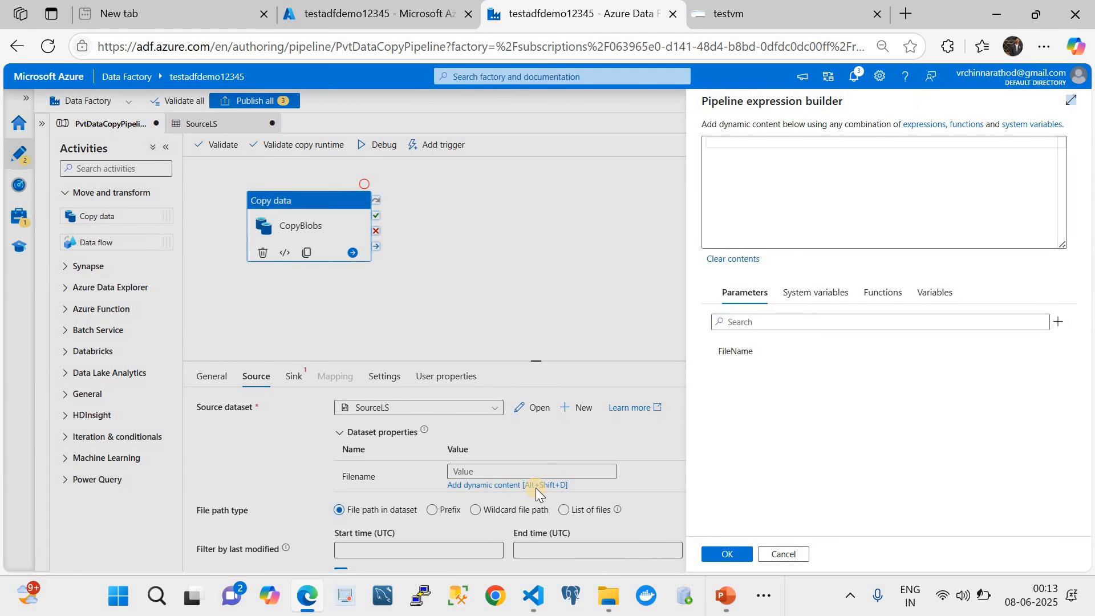
left_click(738, 352)
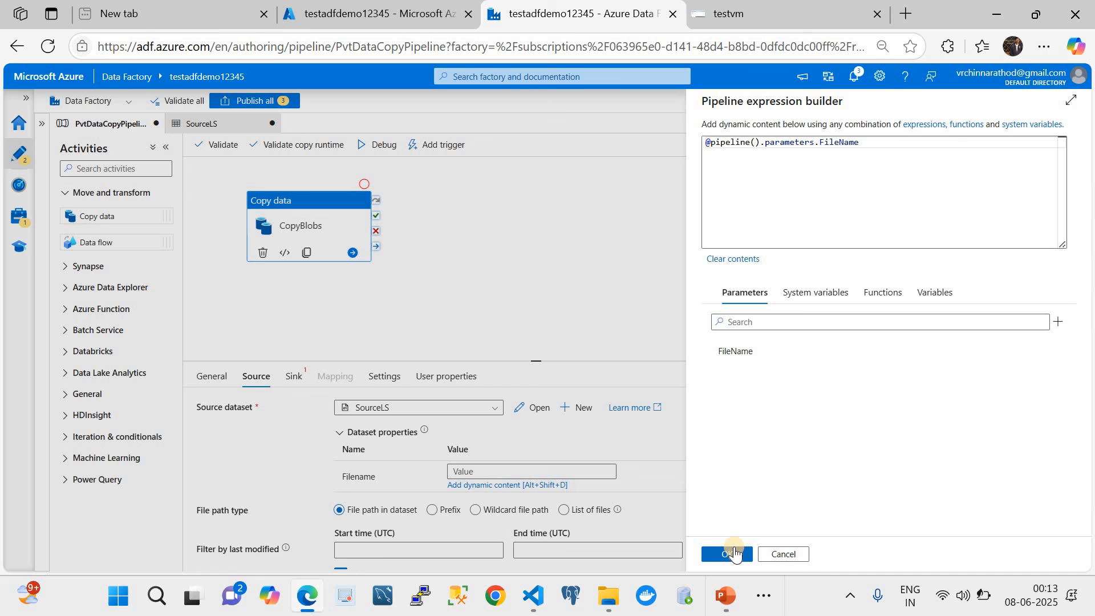
left_click(735, 552)
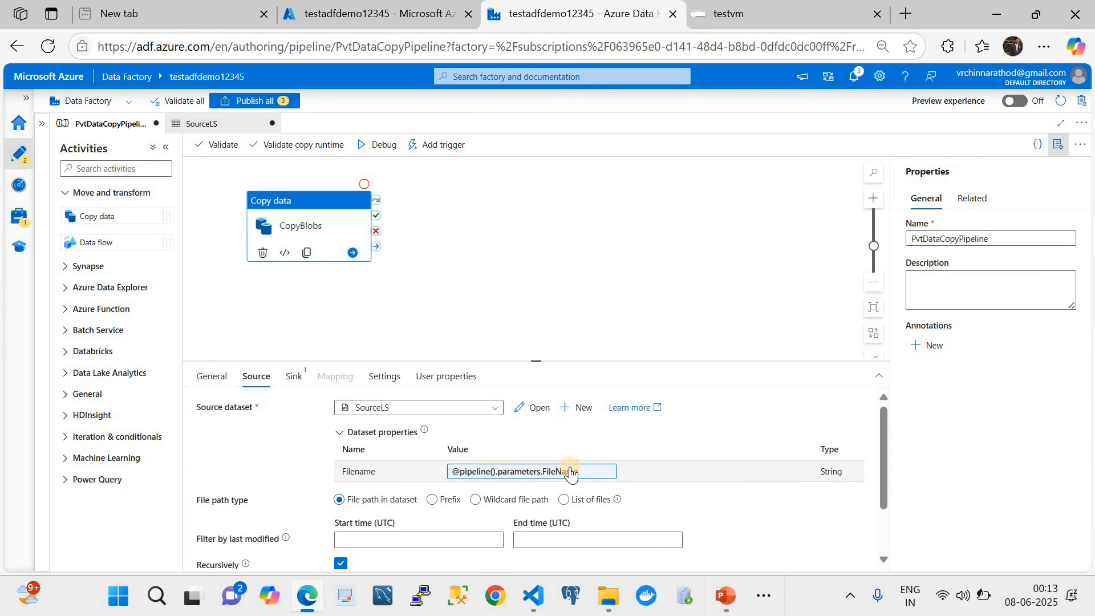
left_click(571, 473)
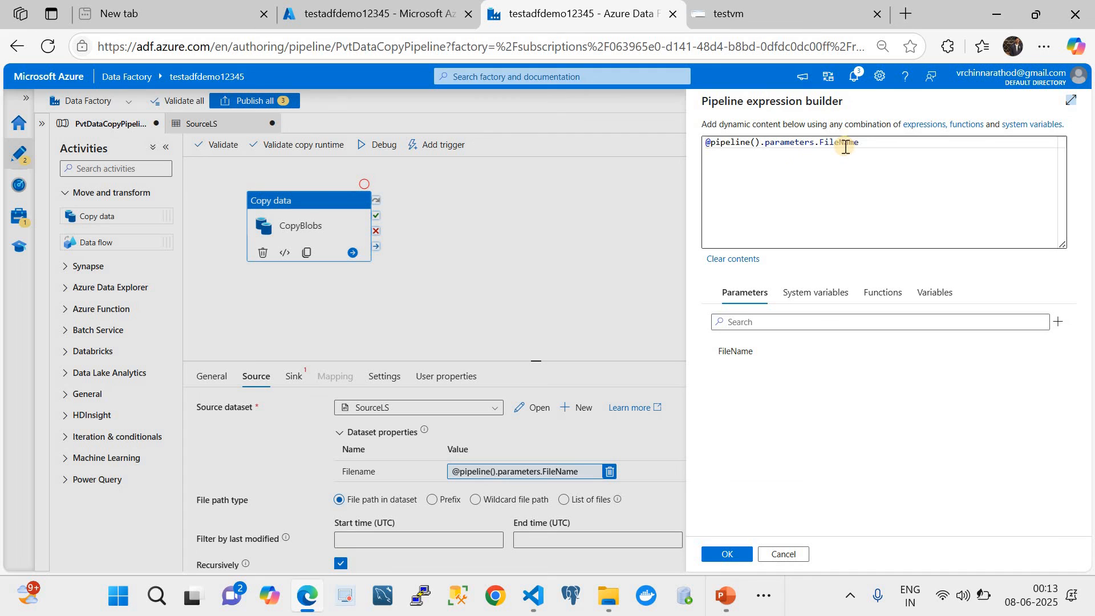
left_click(727, 555)
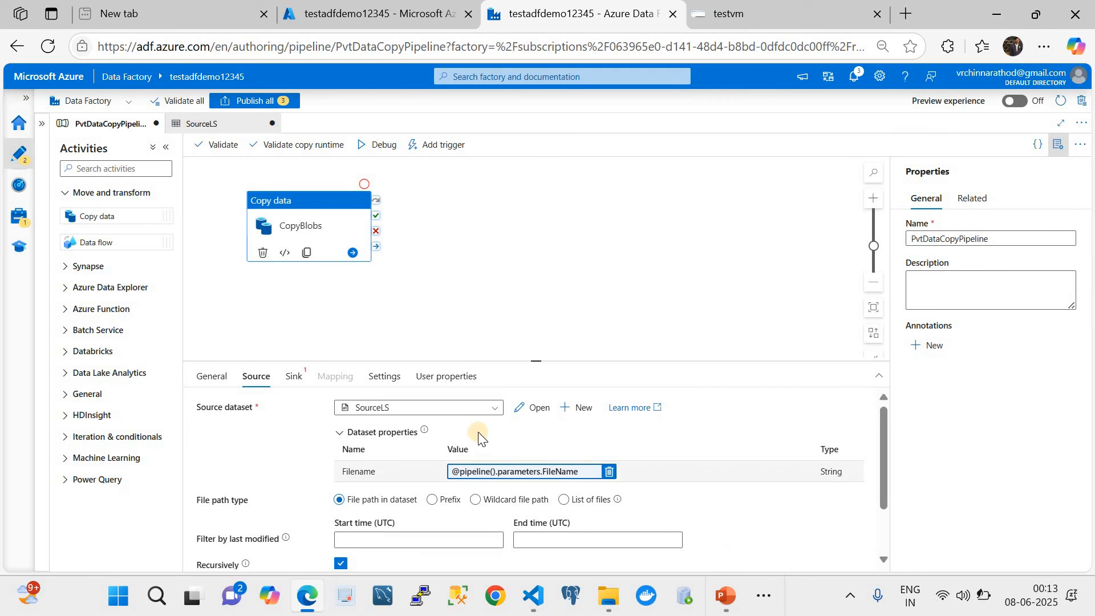
scroll(475, 433, "down", 1)
scroll(474, 432, "up", 1)
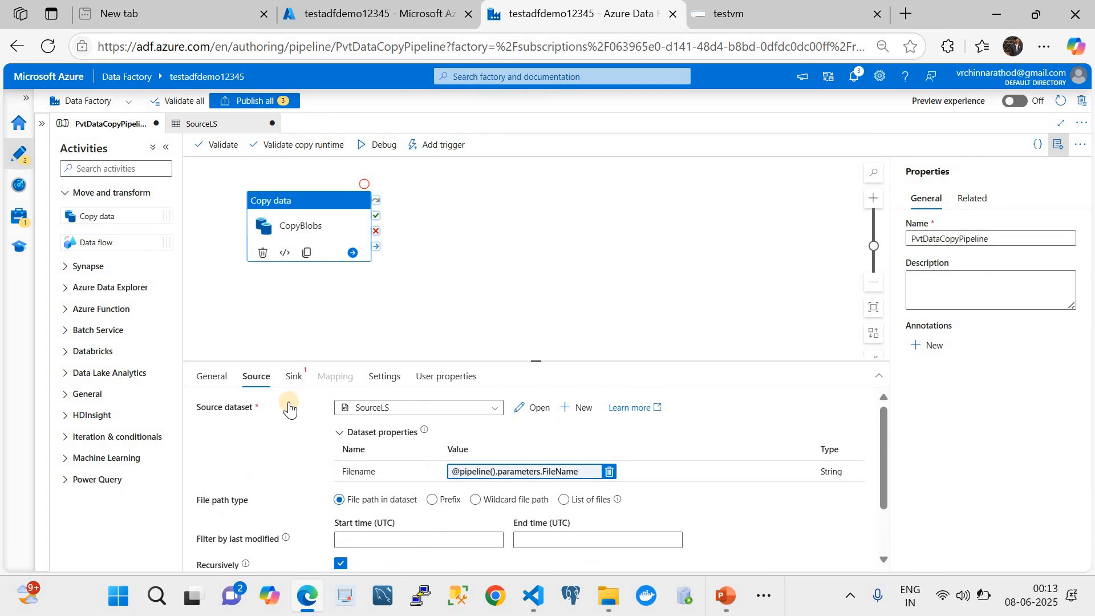
Recheck the SourceLS dataset's file path, turn off Recursively in the copy activity's source settings, and open its sink settings
left_click(529, 407)
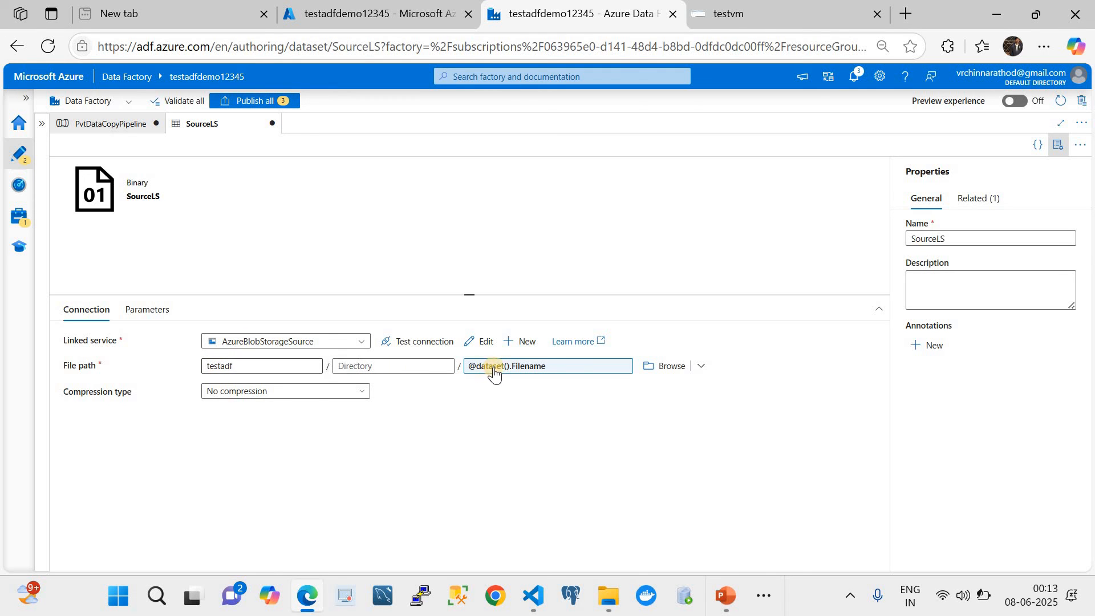
left_click(130, 125)
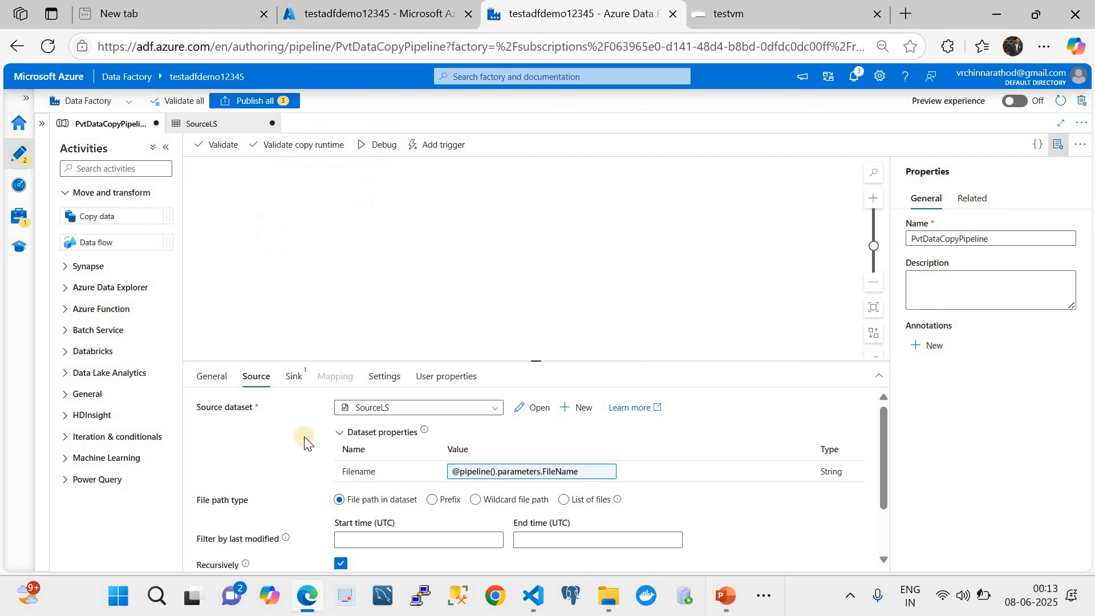
scroll(354, 487, "down", 1)
scroll(354, 487, "down", 1)
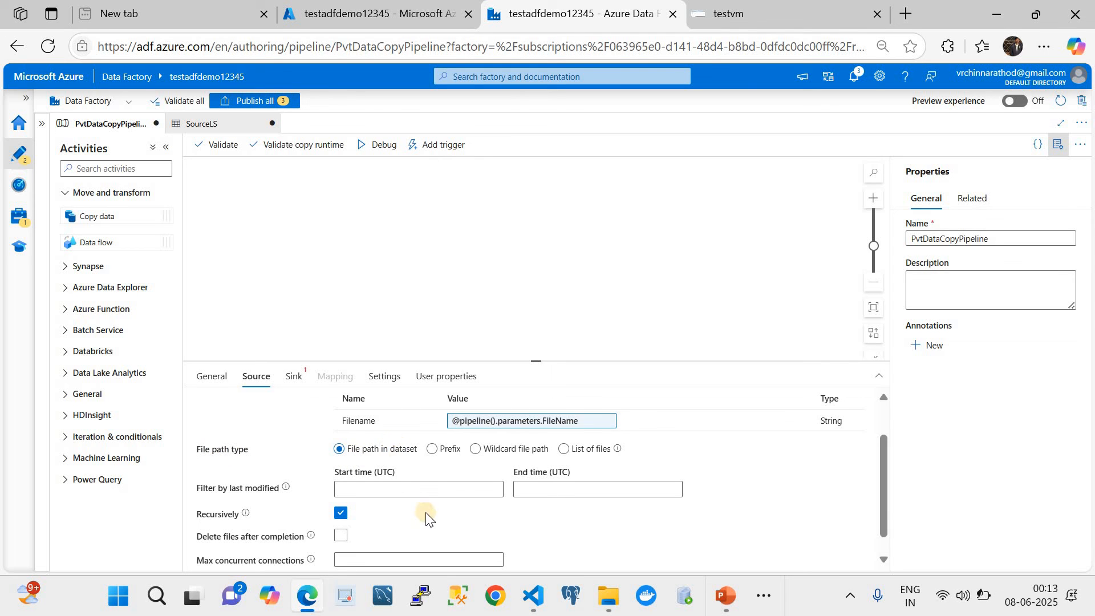
scroll(426, 516, "down", 1)
left_click(341, 494)
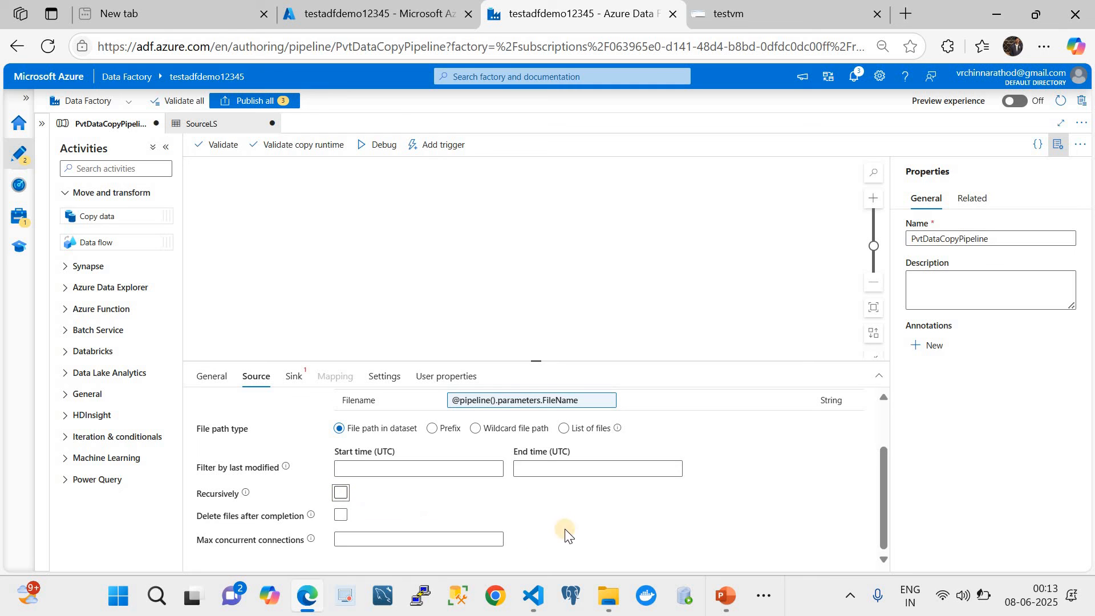
left_click(295, 378)
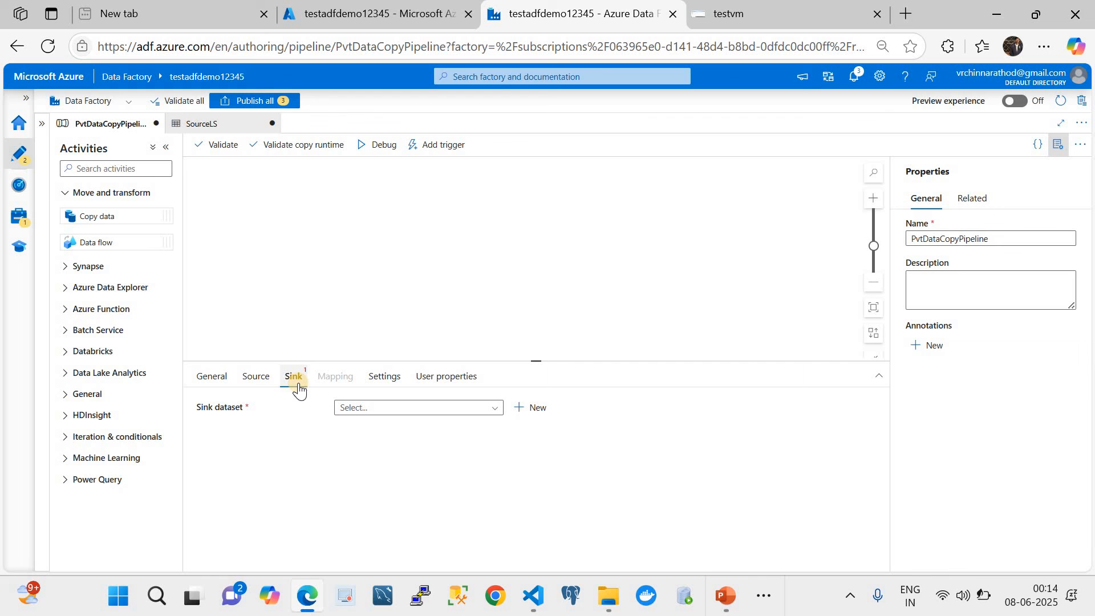
Start a new Azure Blob Storage sink dataset in Binary format for the copy activity and name it SinkBlob
left_click(247, 382)
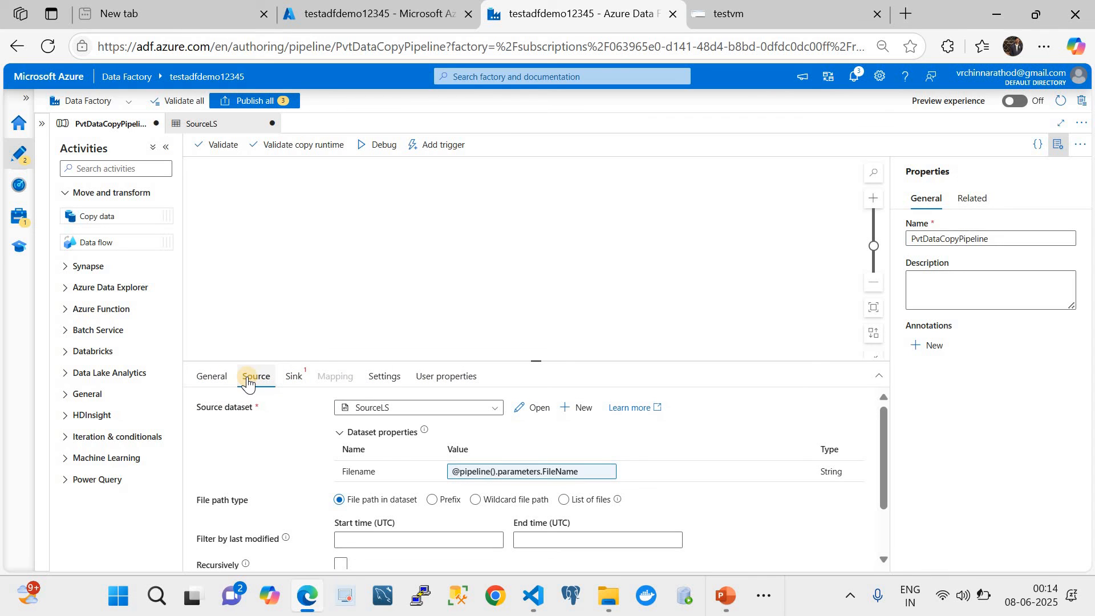
left_click(292, 376)
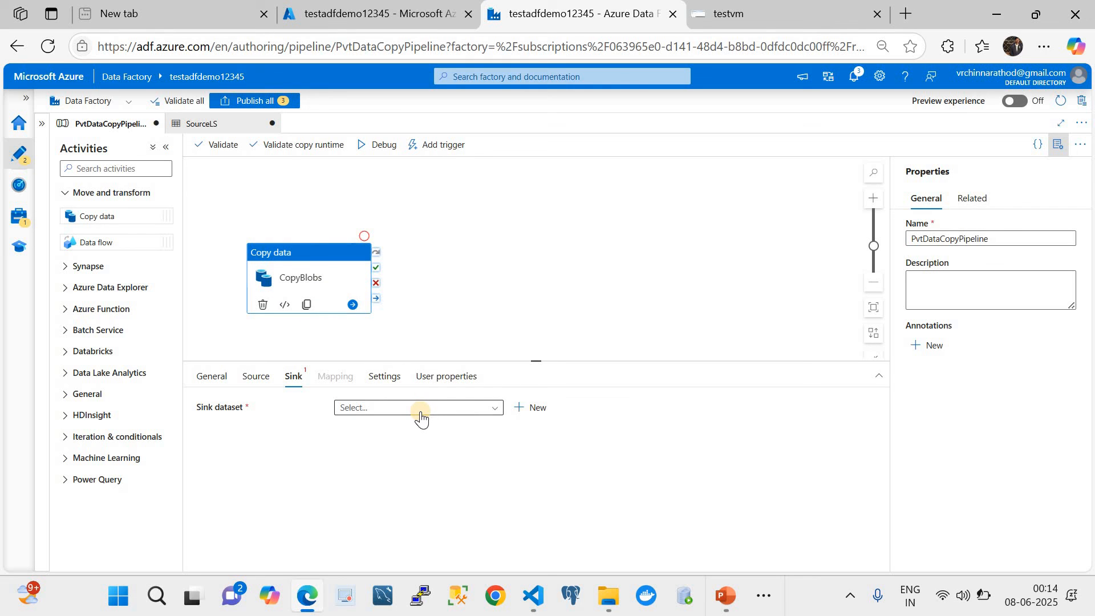
left_click(531, 407)
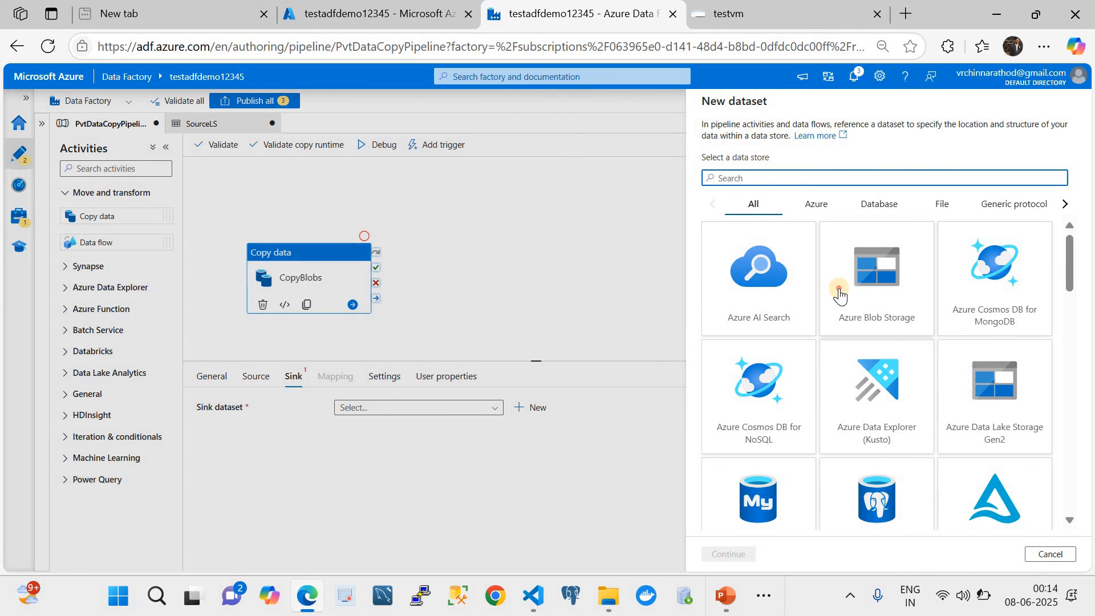
left_click(839, 295)
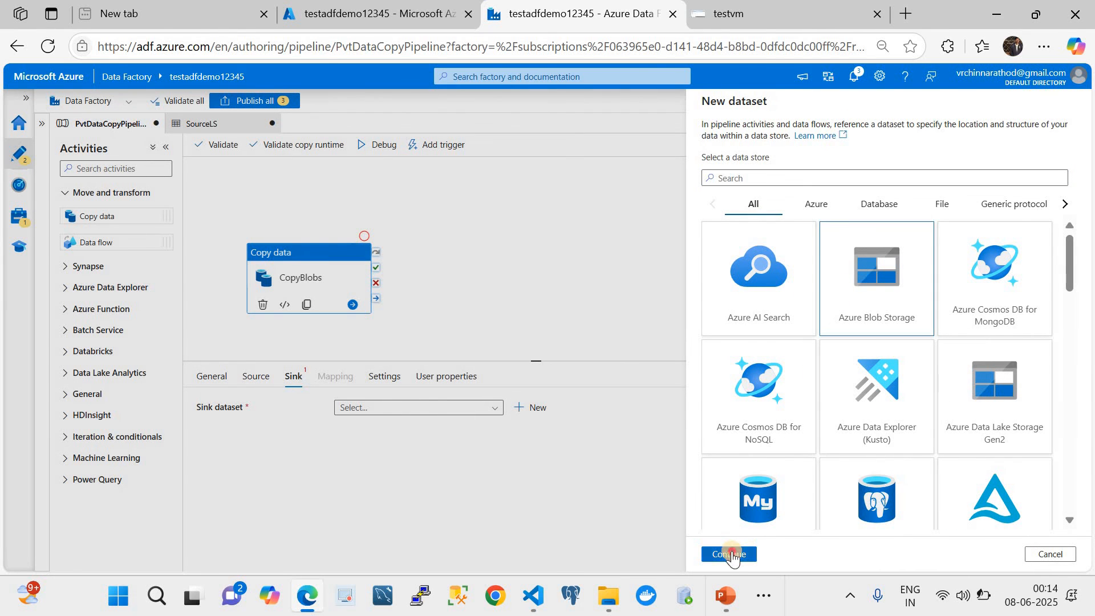
left_click(732, 557)
left_click(886, 242)
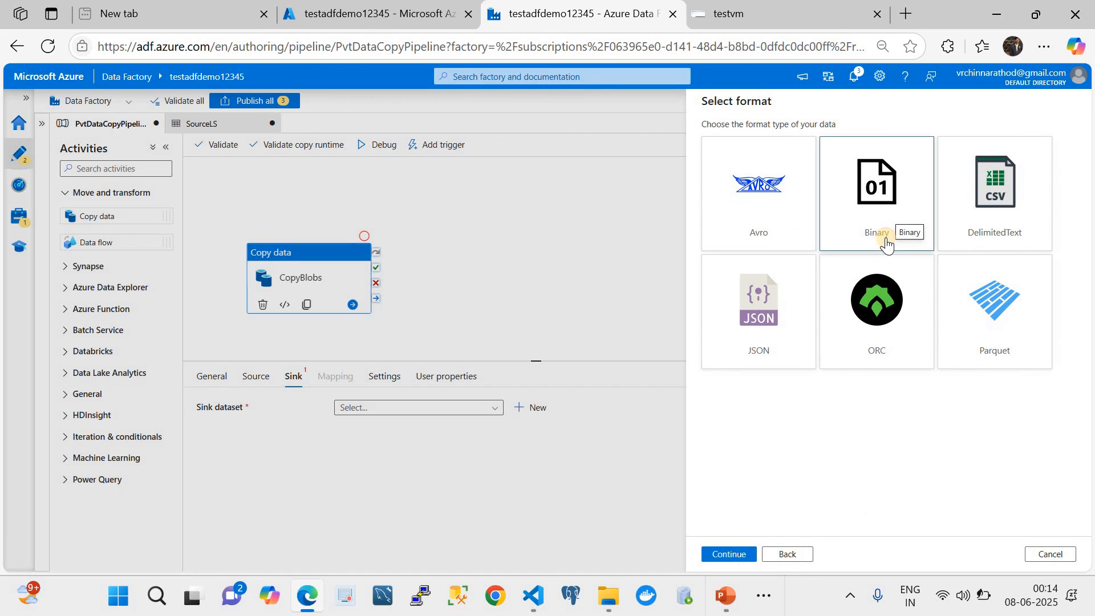
left_click(724, 553)
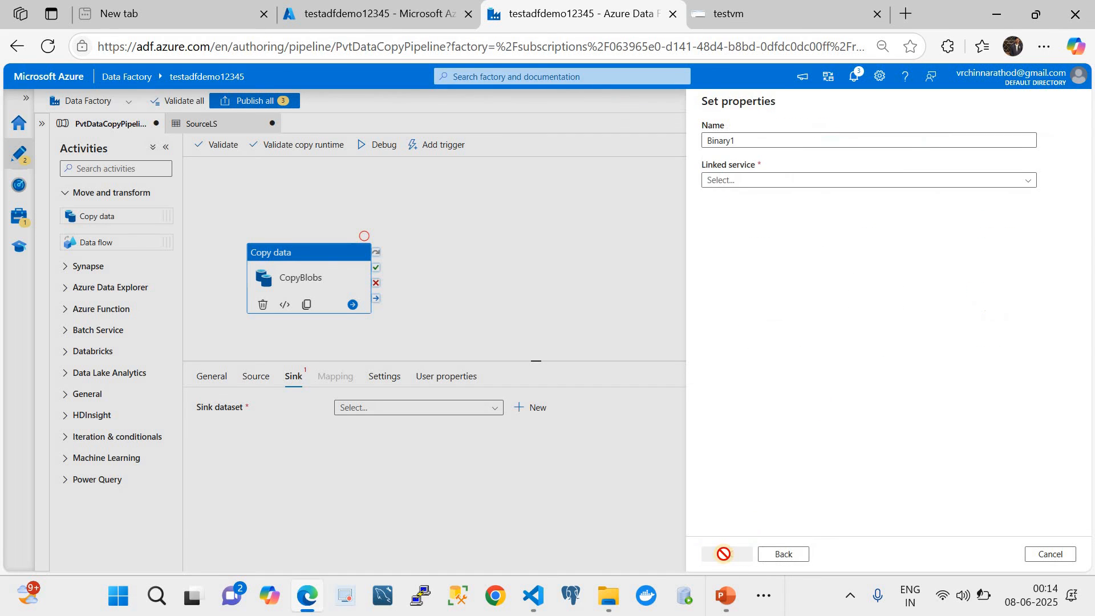
left_click(738, 141)
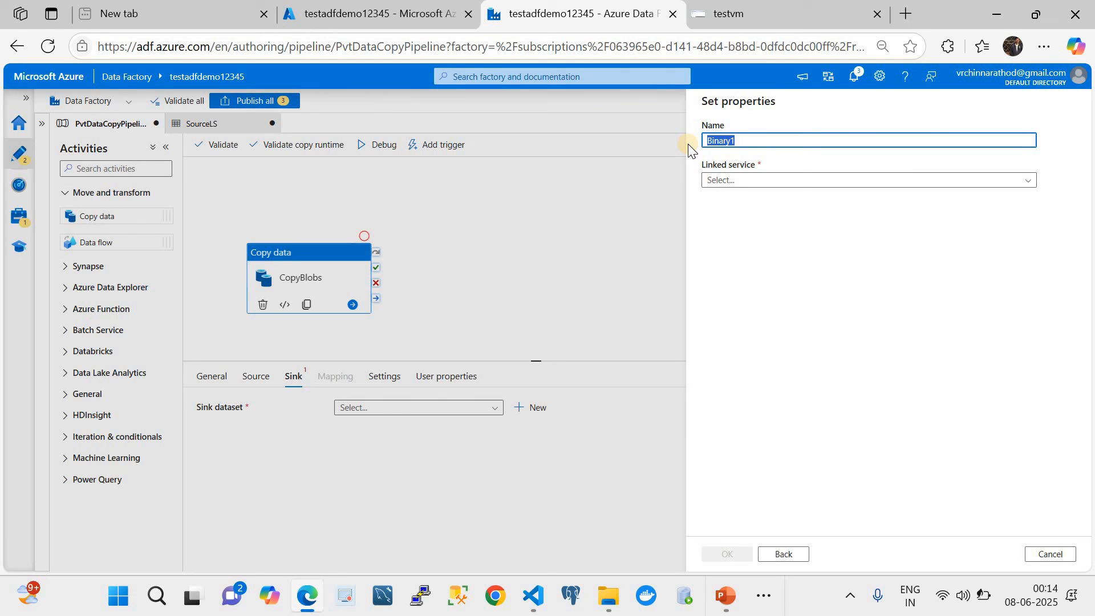
type("SinkBlob")
Start a new linked service for the dataset, named AzureBlobStorageSink, with System-assigned managed identity authentication
left_click(780, 182)
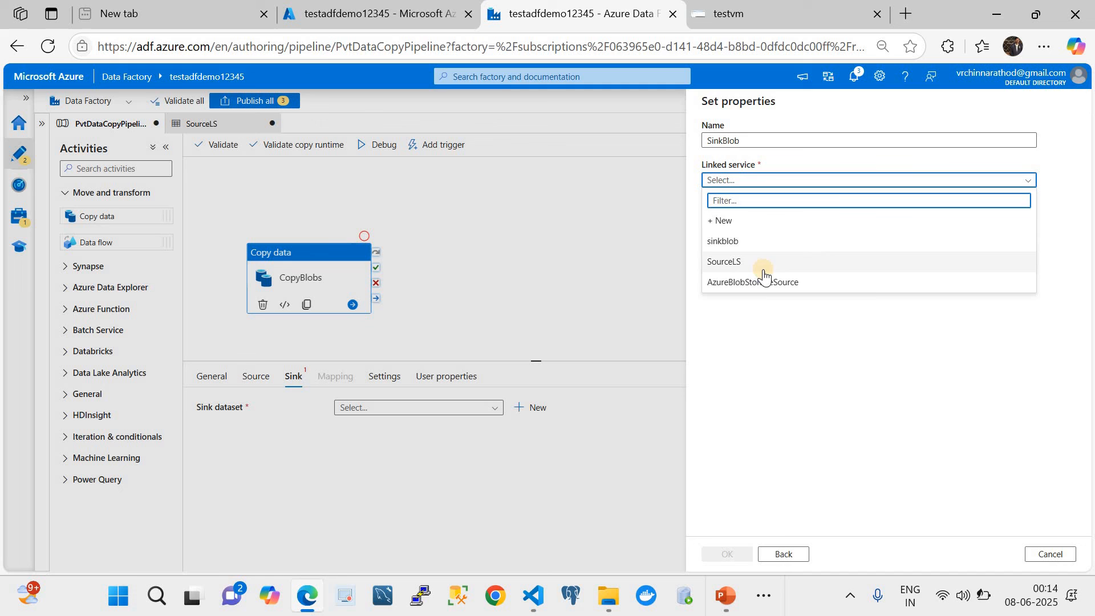
left_click(725, 220)
left_click(789, 152)
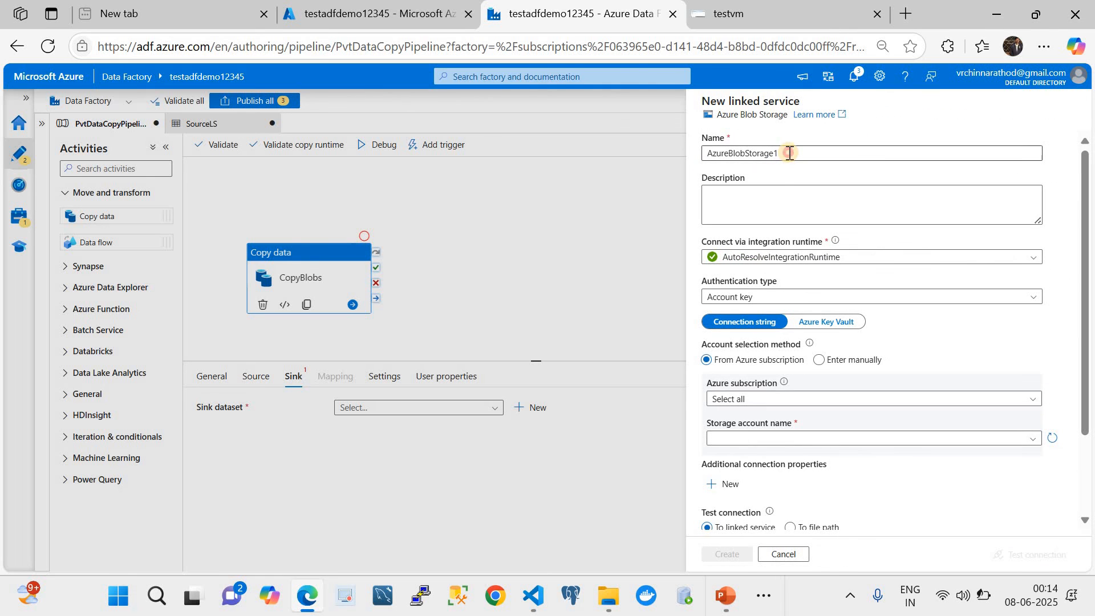
type("Sink")
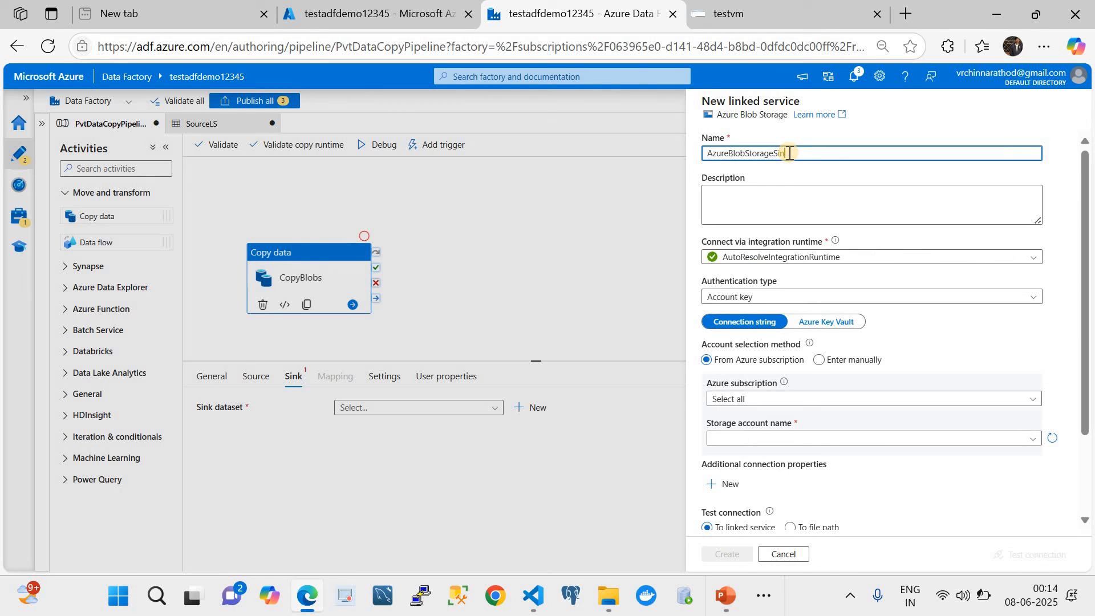
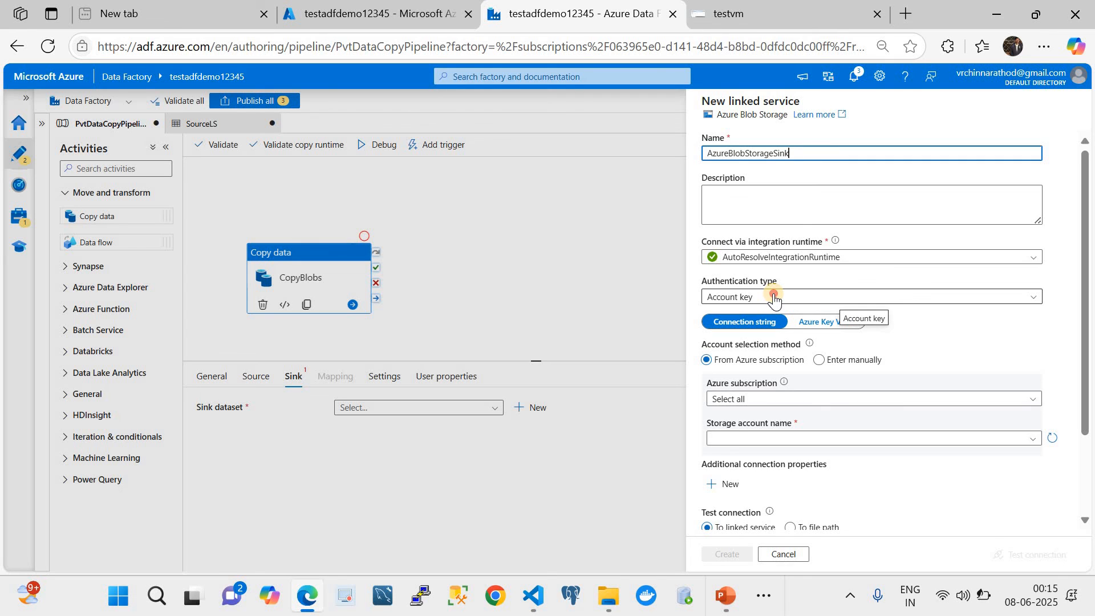
left_click(774, 297)
left_click(785, 420)
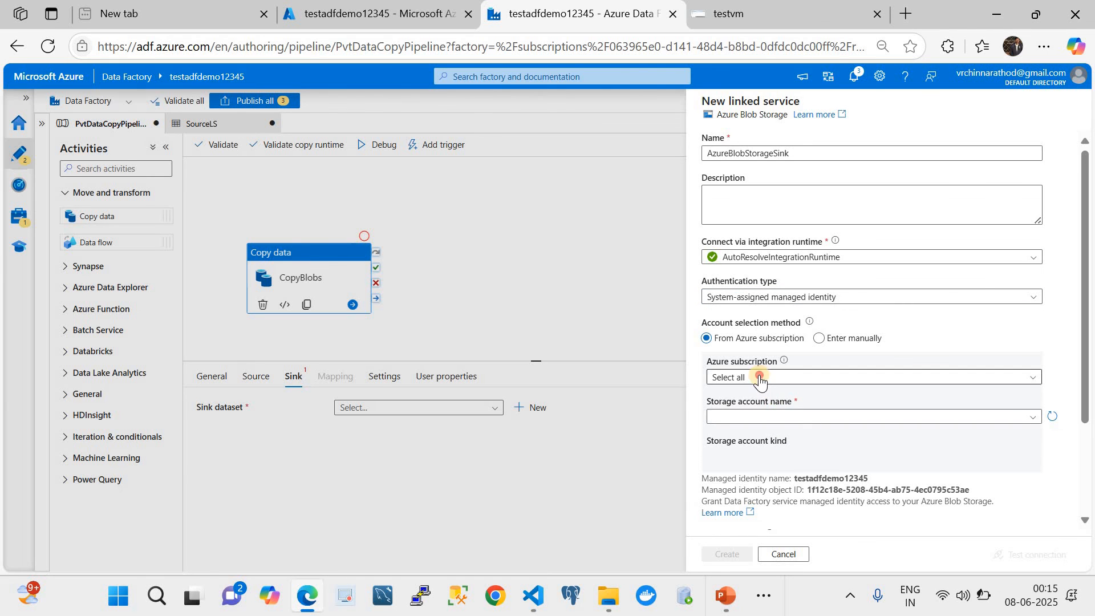
Select the azure-cloudquicklabs-susbcription subscription and the costoptimizationsas12 storage account, test the connection, and create the linked service
left_click(762, 378)
left_click(767, 418)
left_click(767, 418)
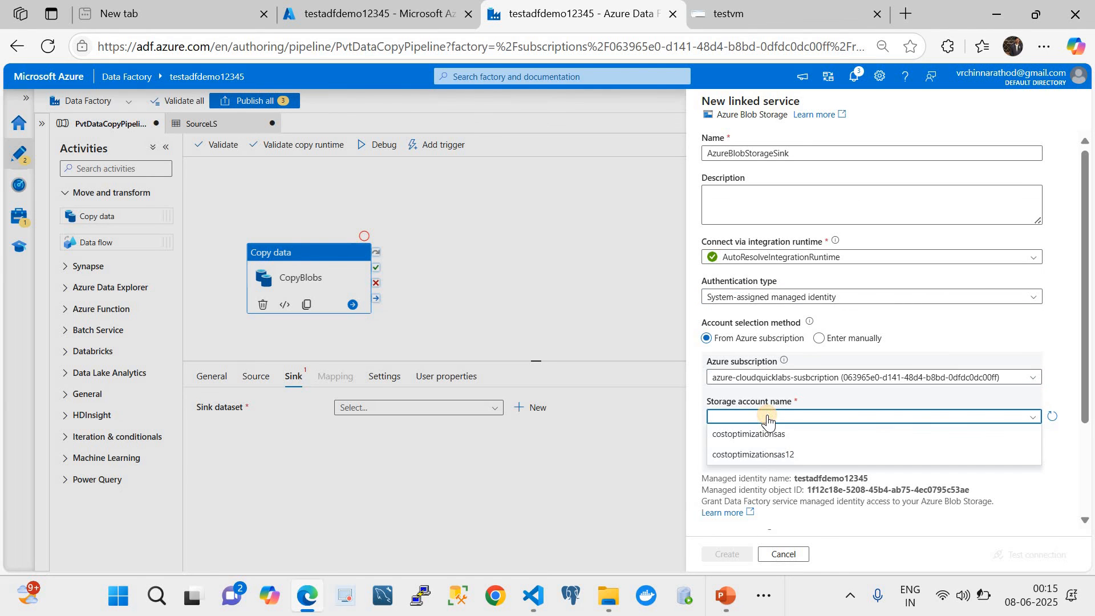
left_click(778, 456)
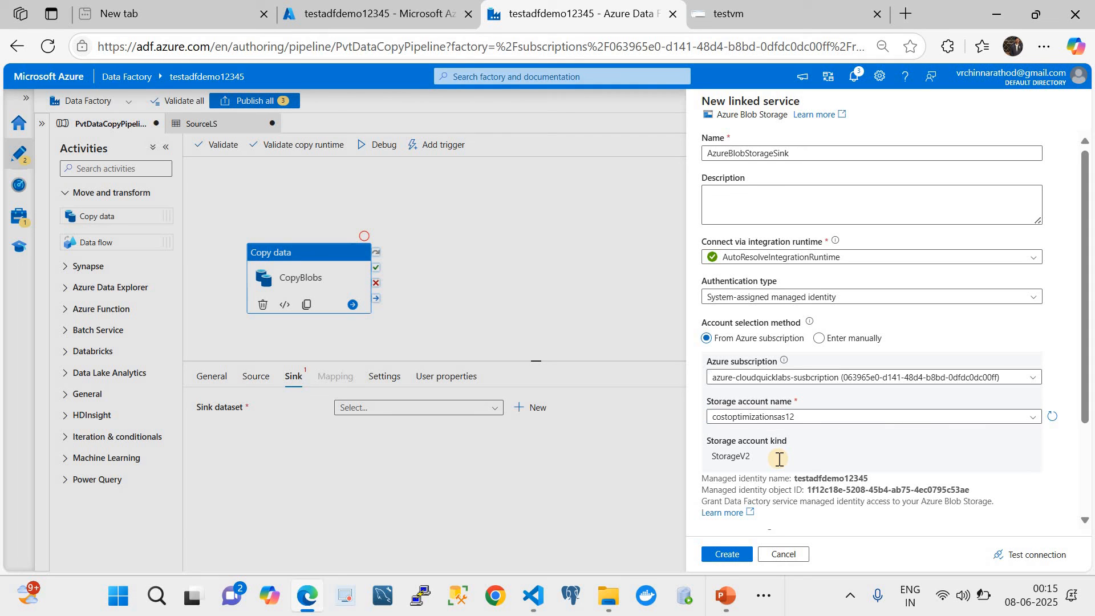
left_click(1013, 551)
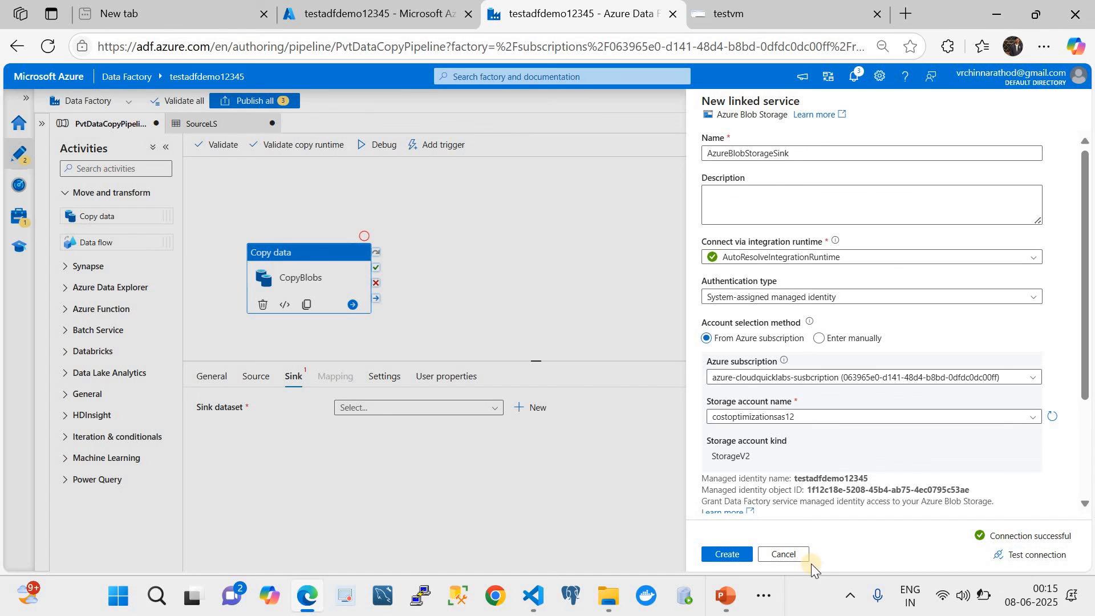
left_click(727, 551)
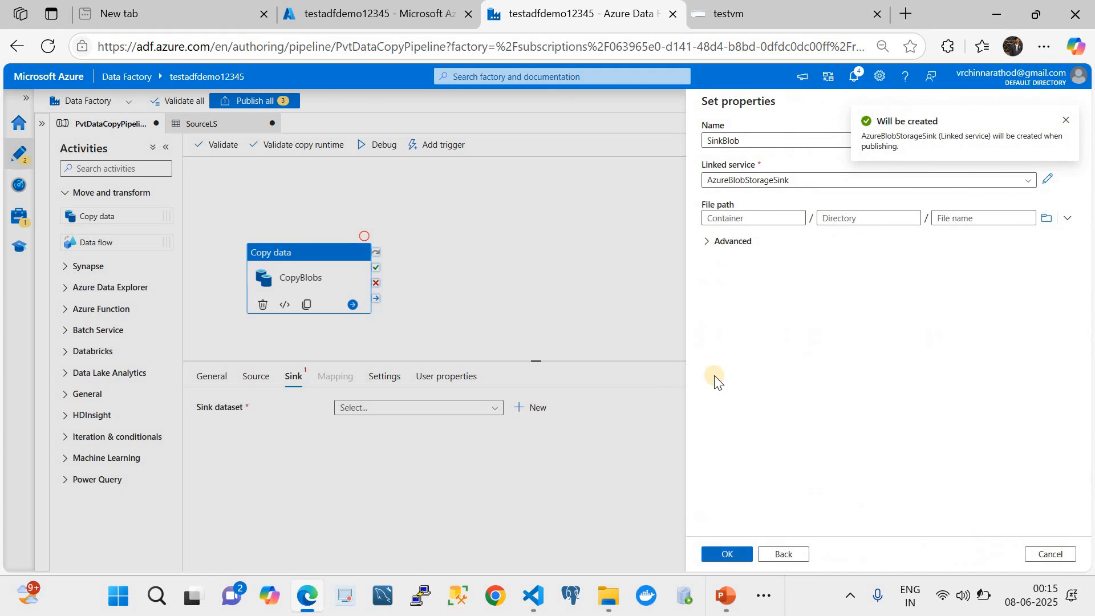
left_click(1065, 121)
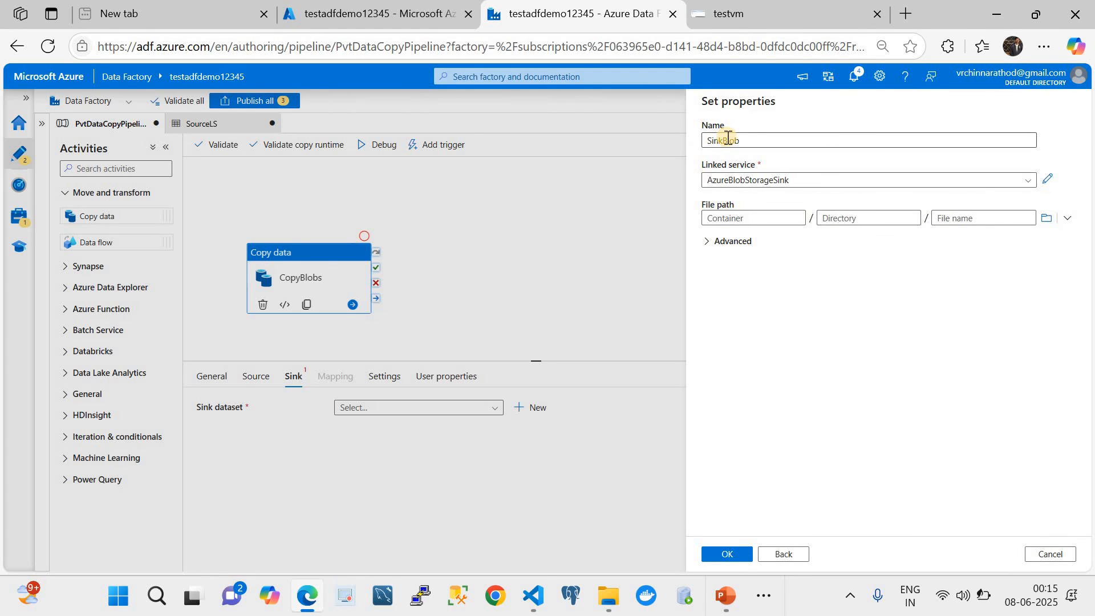
Set the SinkBlob dataset's file path to the sink container by browsing the storage account, and create the dataset
left_click(1047, 222)
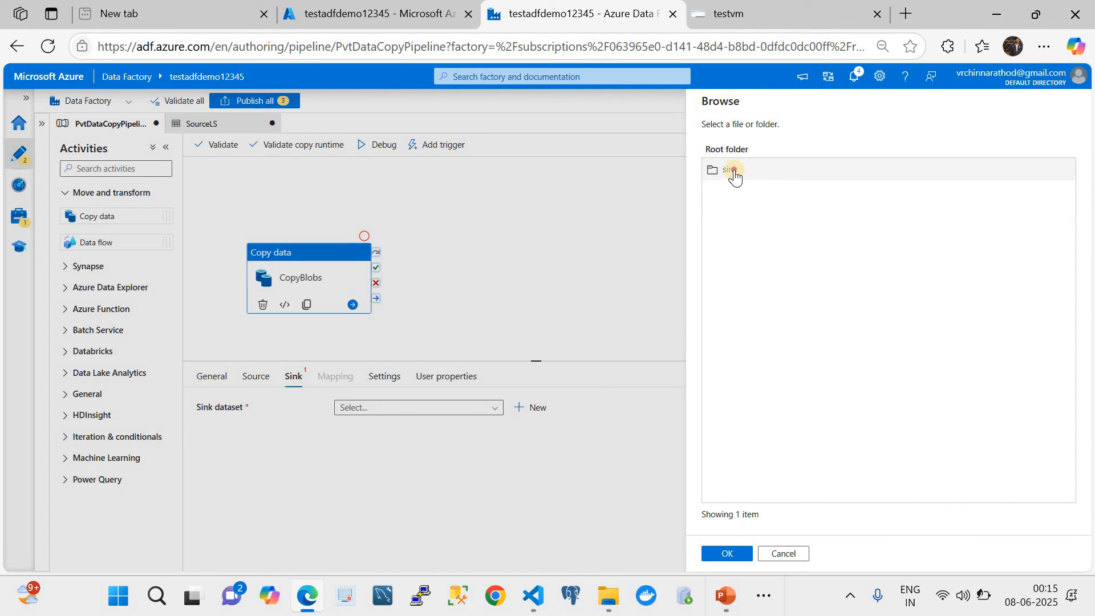
left_click(733, 171)
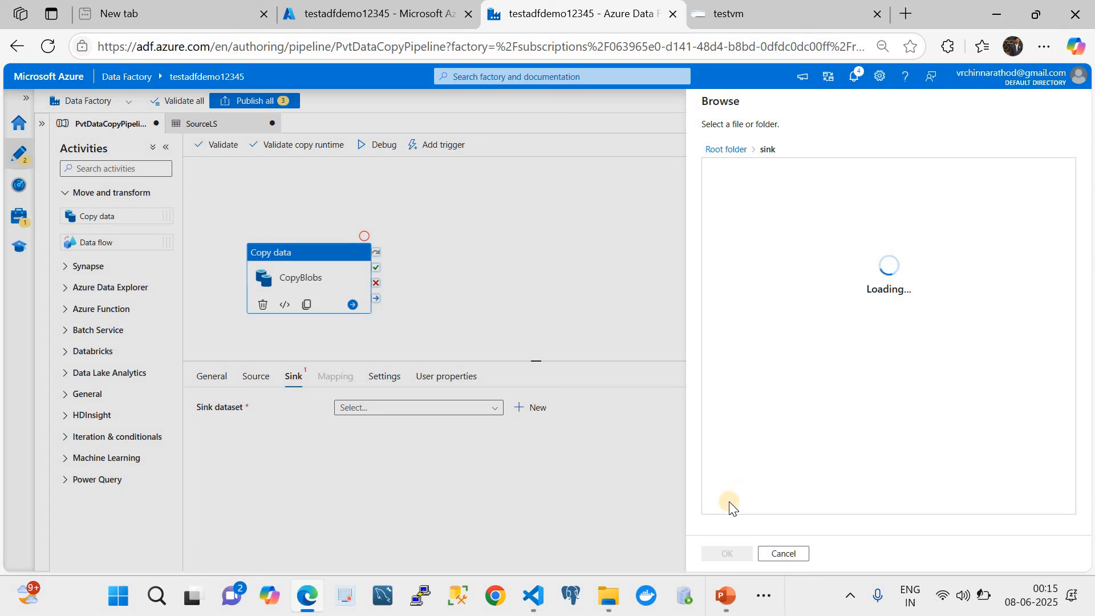
left_click(728, 555)
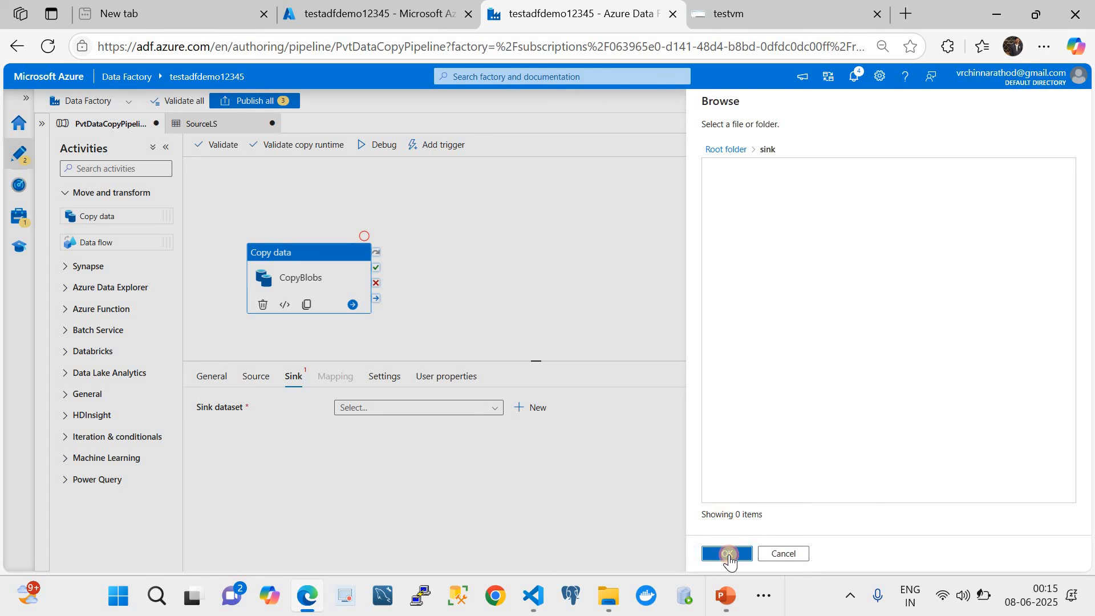
left_click(727, 554)
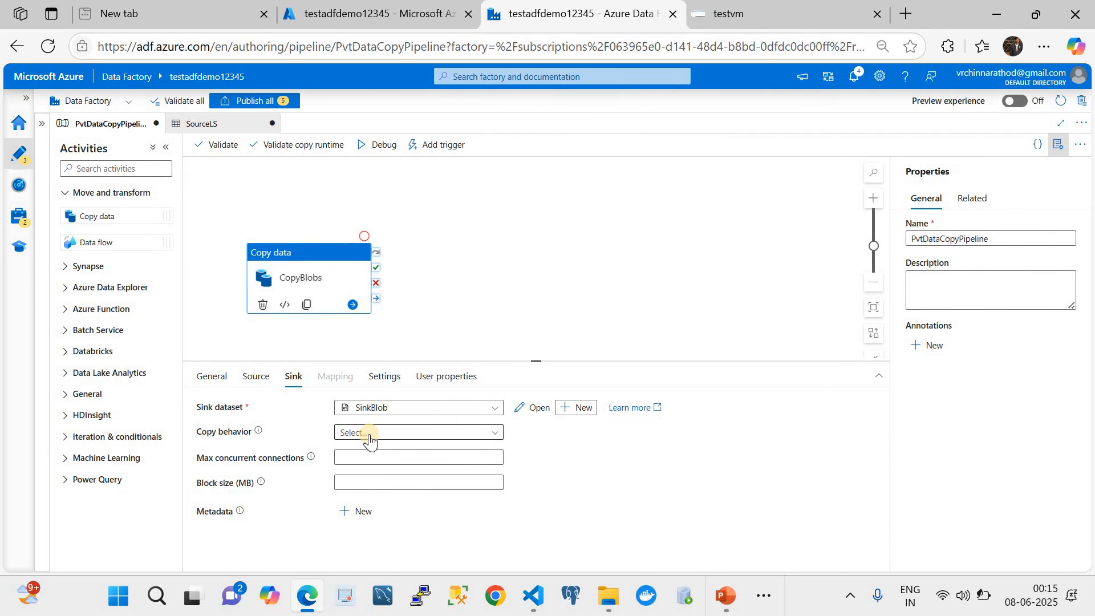
left_click(535, 409)
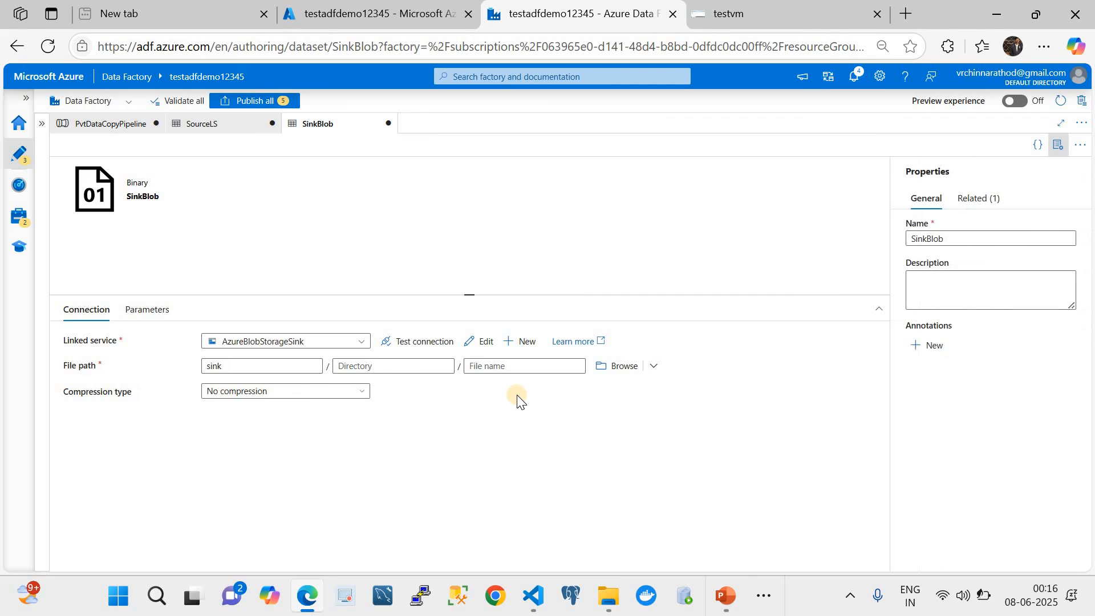
left_click(489, 365)
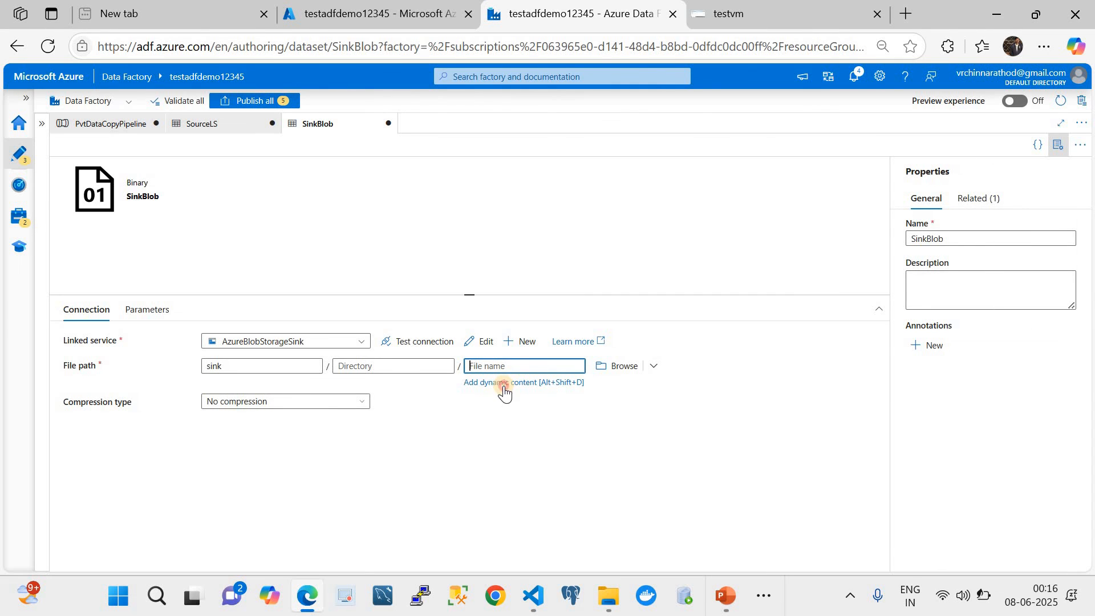
left_click(504, 384)
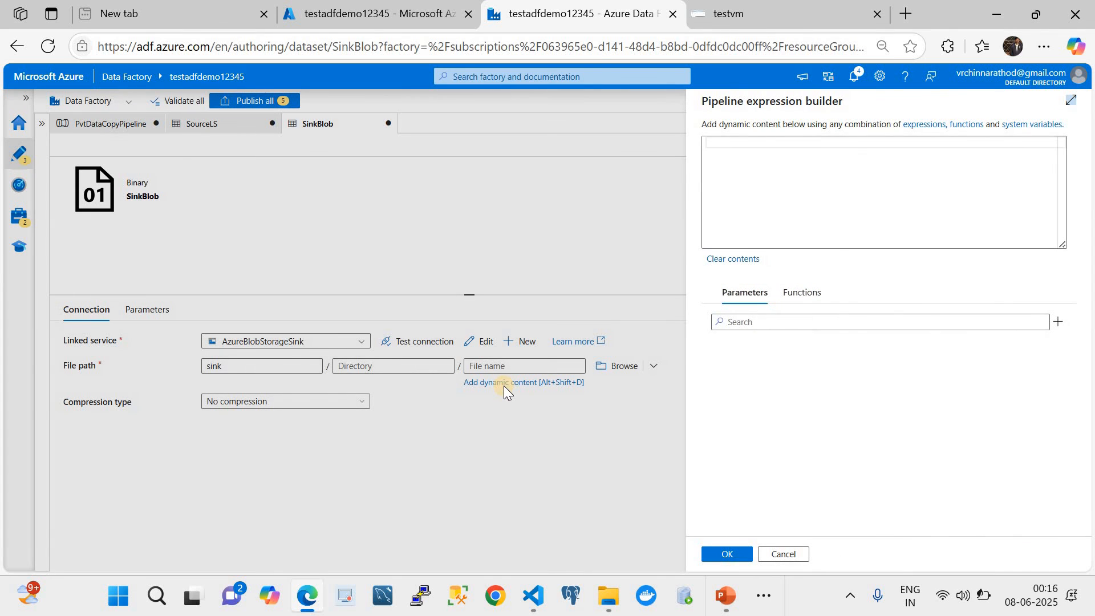
left_click(1058, 322)
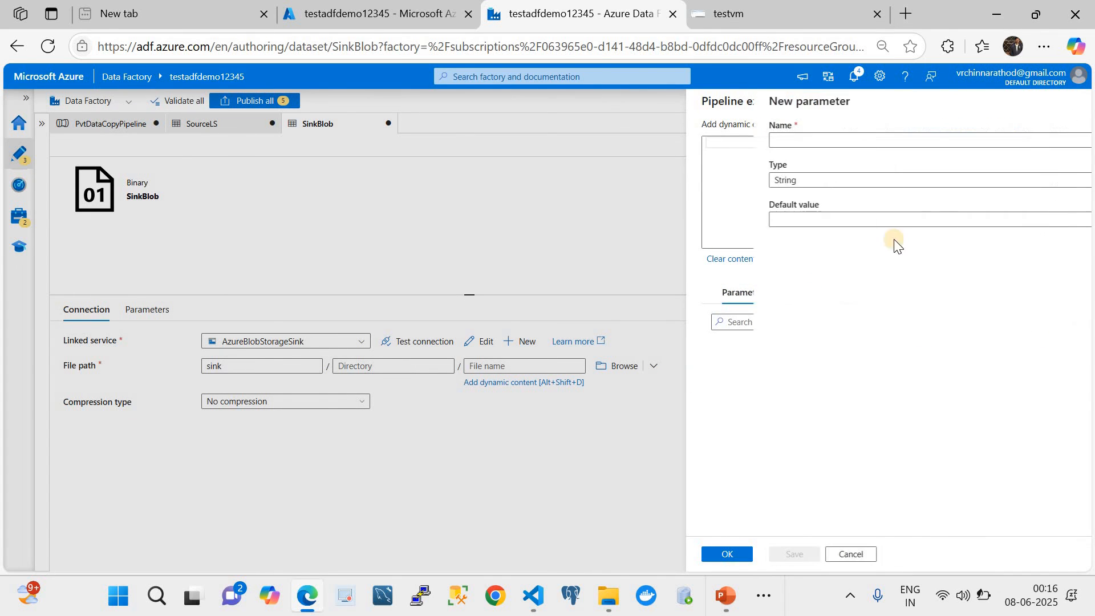
left_click(734, 138)
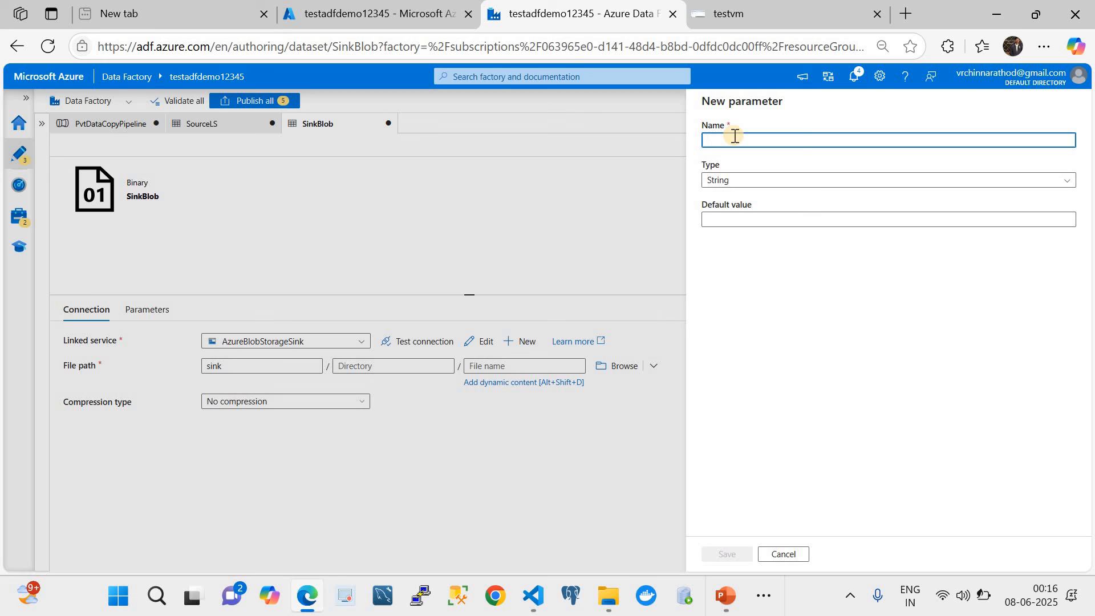
type("filename")
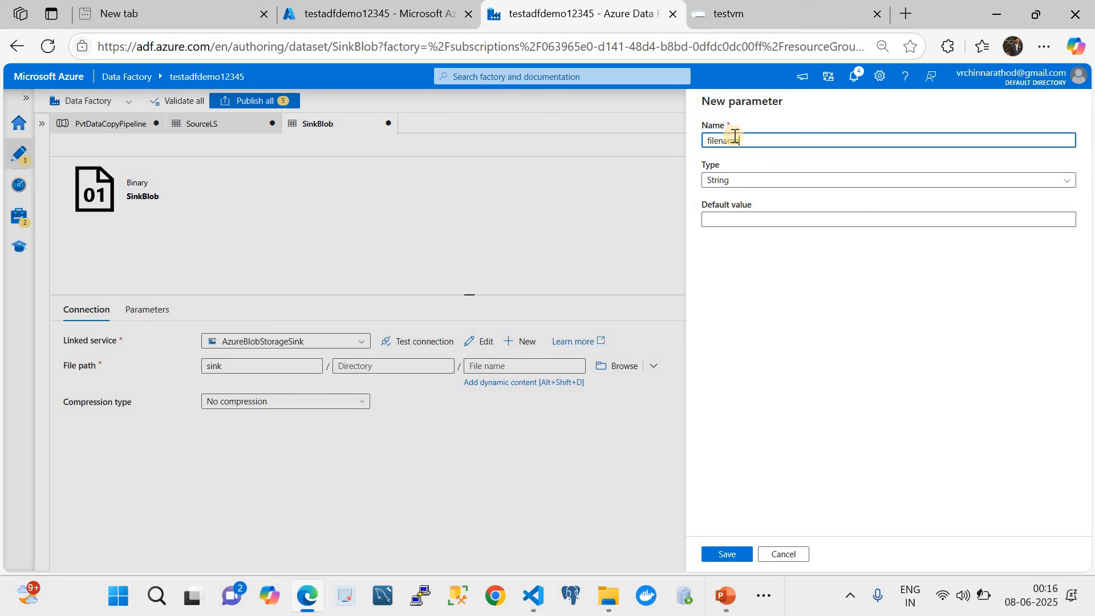
left_click(726, 554)
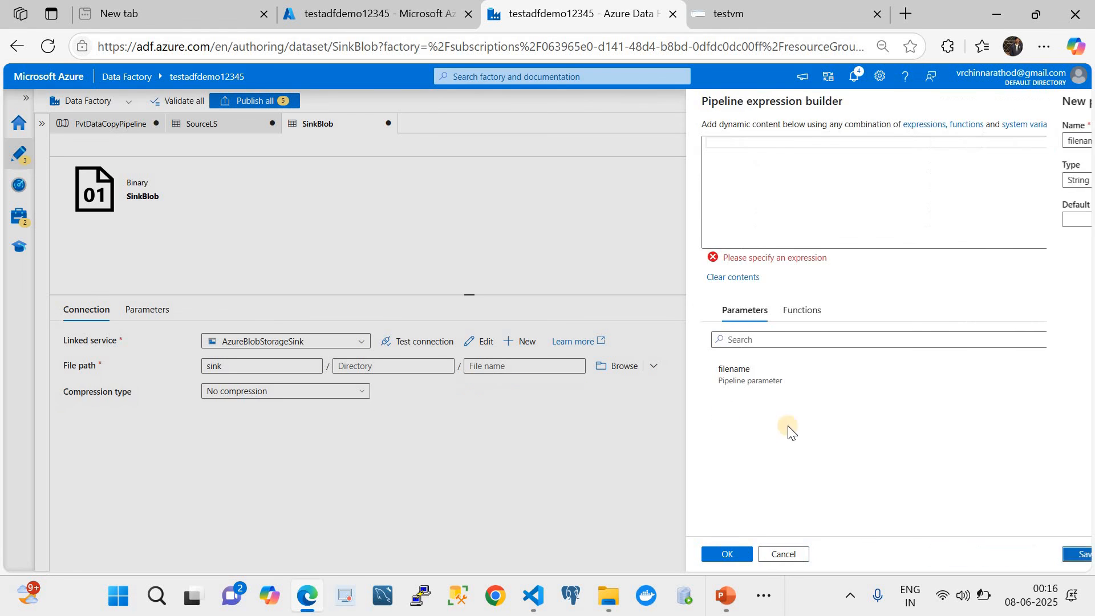
left_click(757, 365)
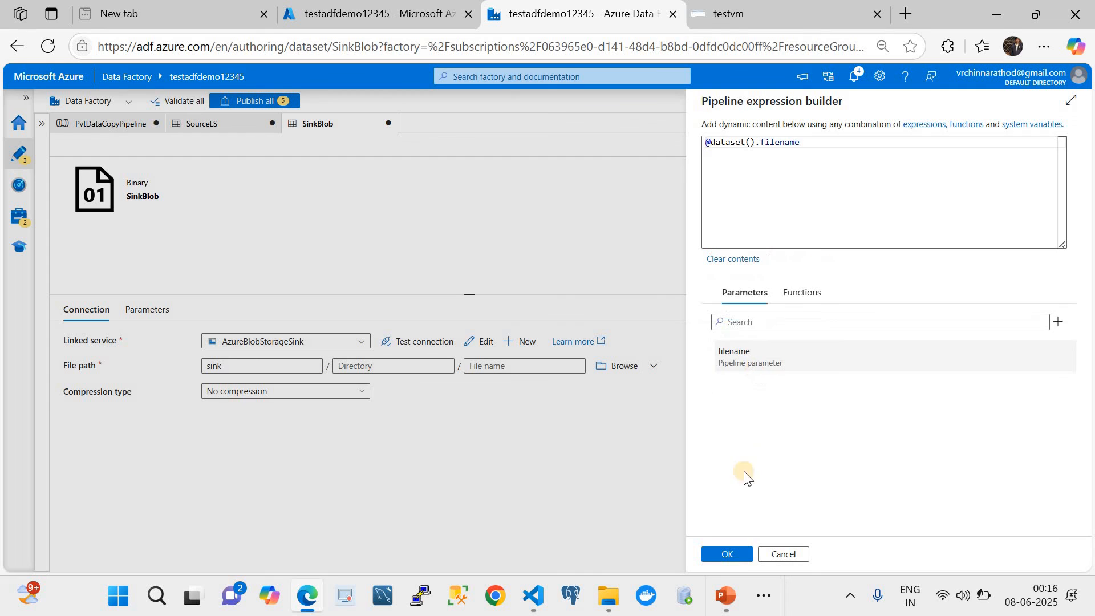
left_click(731, 551)
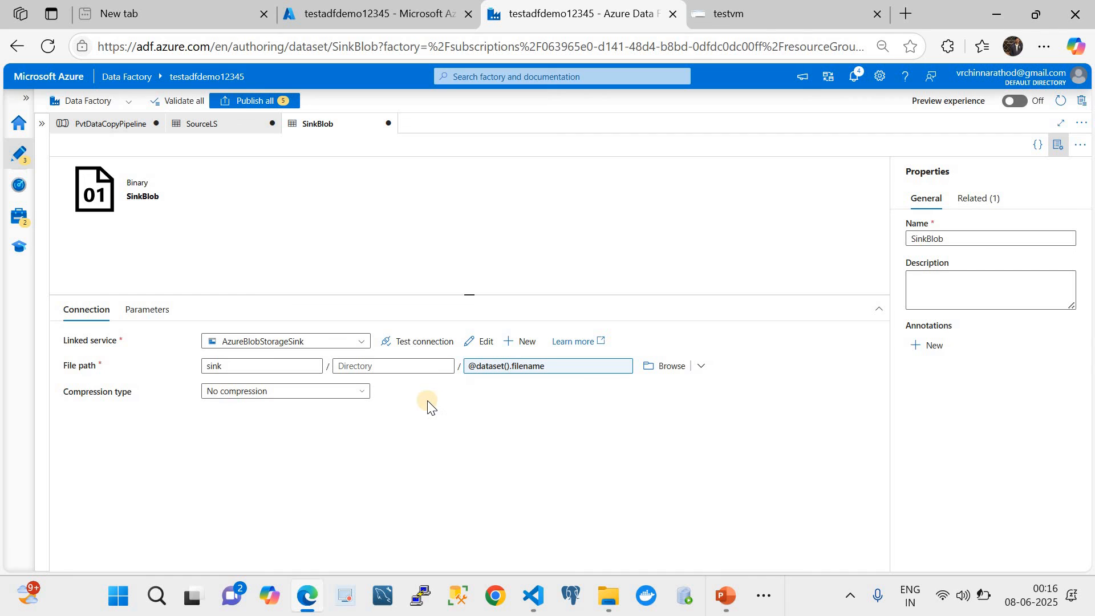
left_click(110, 125)
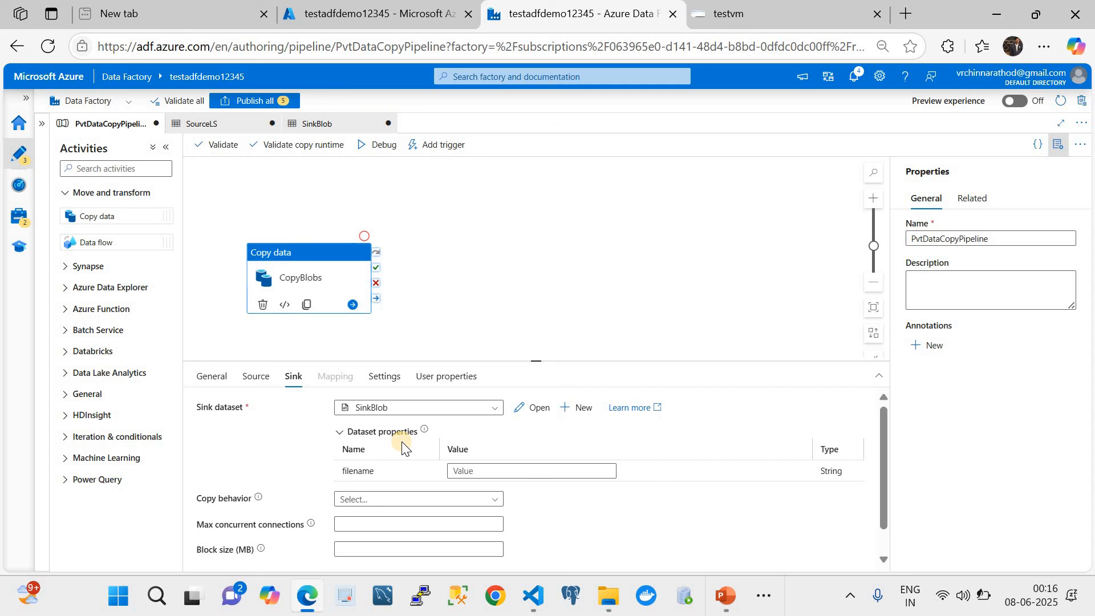
left_click(489, 470)
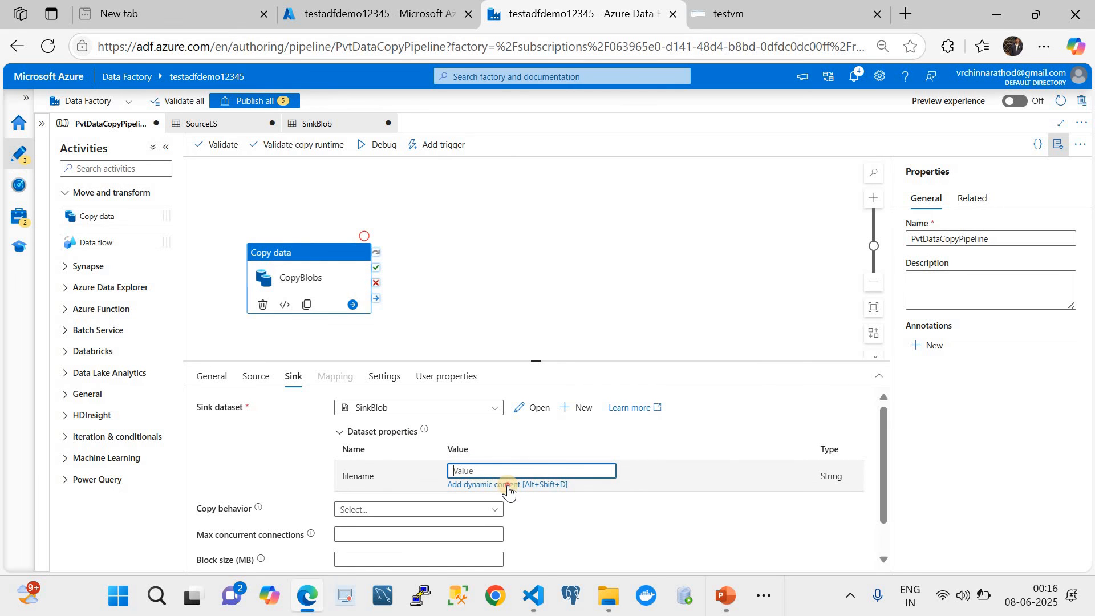
left_click(508, 488)
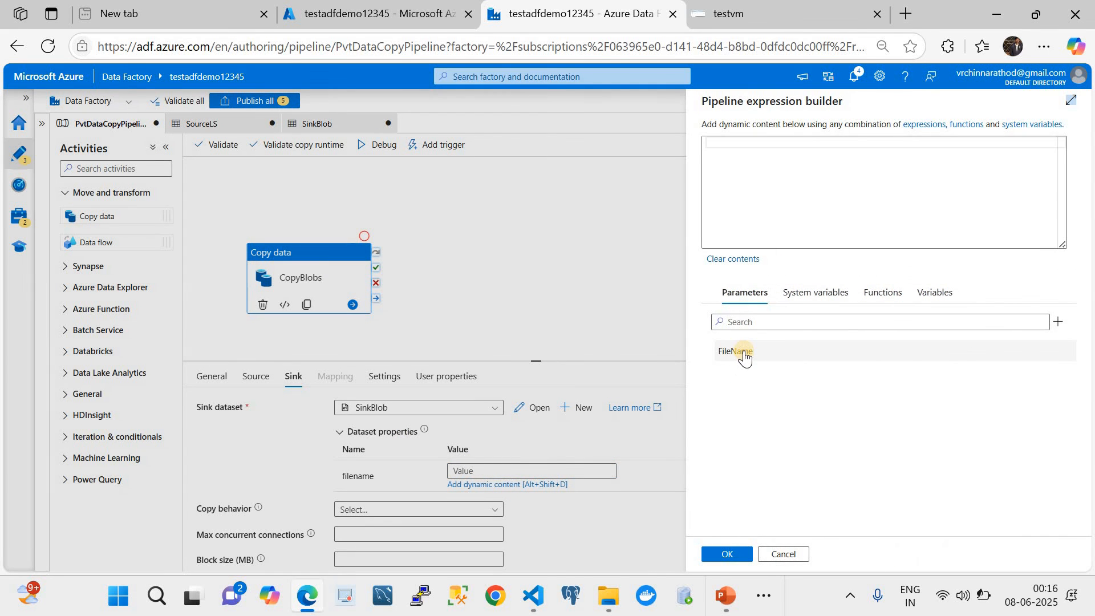
left_click(743, 352)
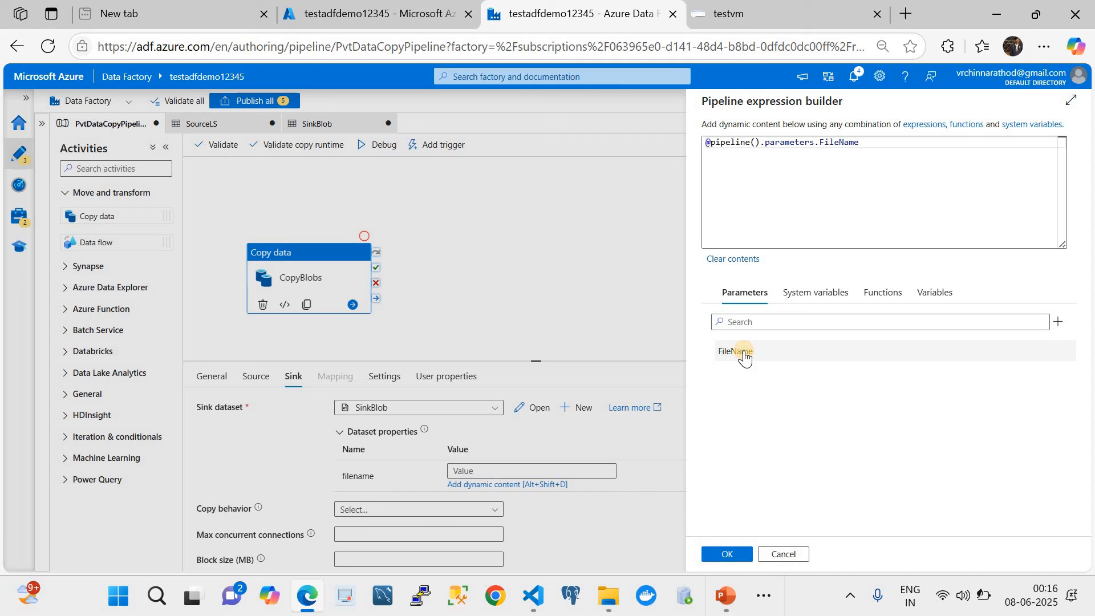
left_click(727, 554)
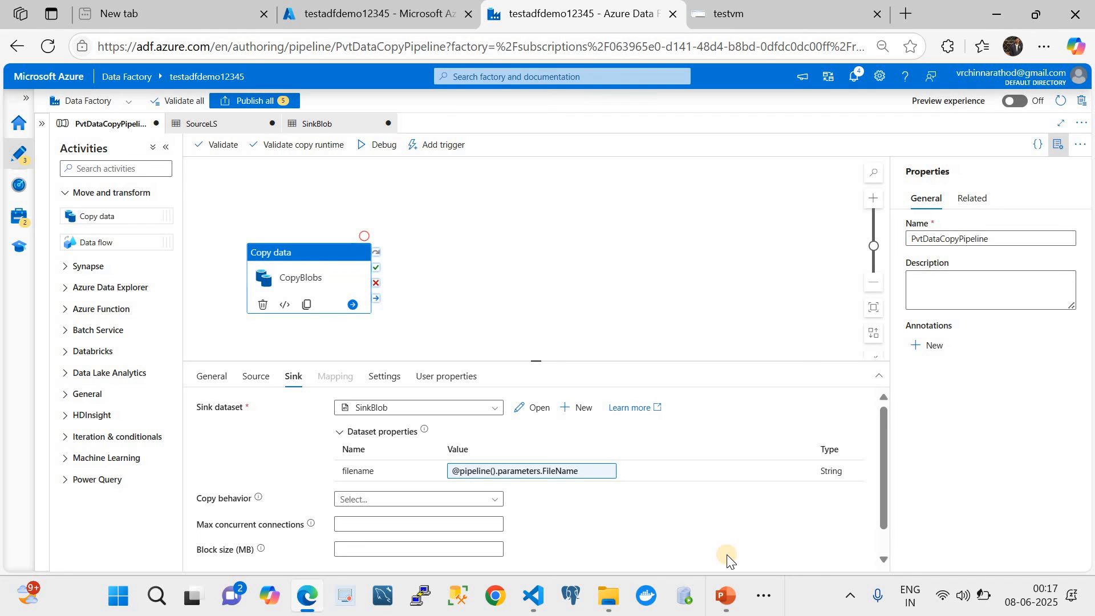
Review the general, source and sink settings of the CopyBlobs activity, including the filename dataset property on both sides
left_click(210, 392)
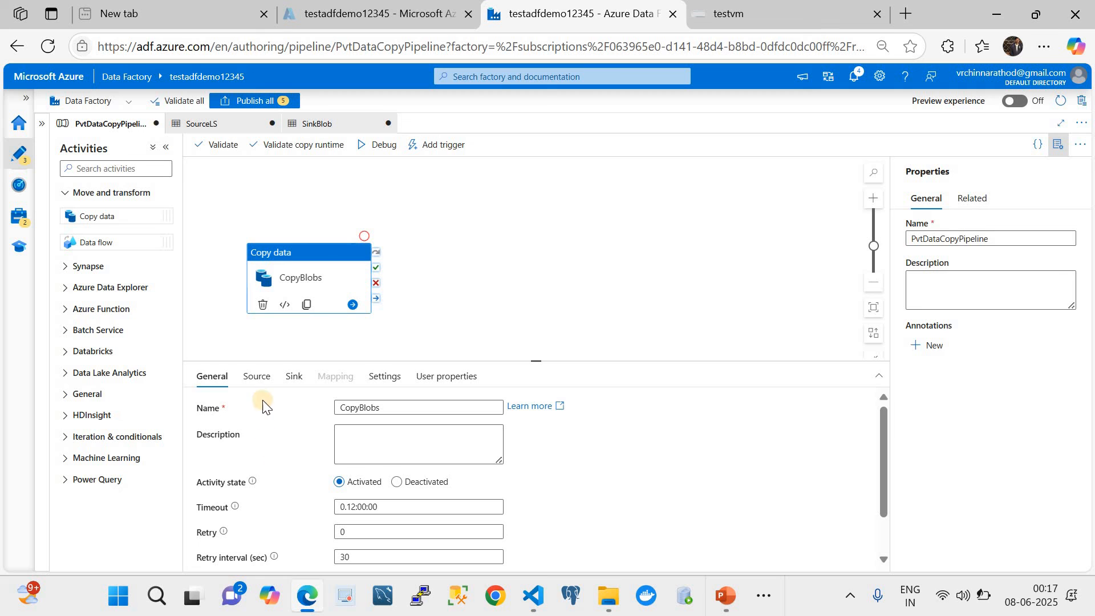
left_click(256, 378)
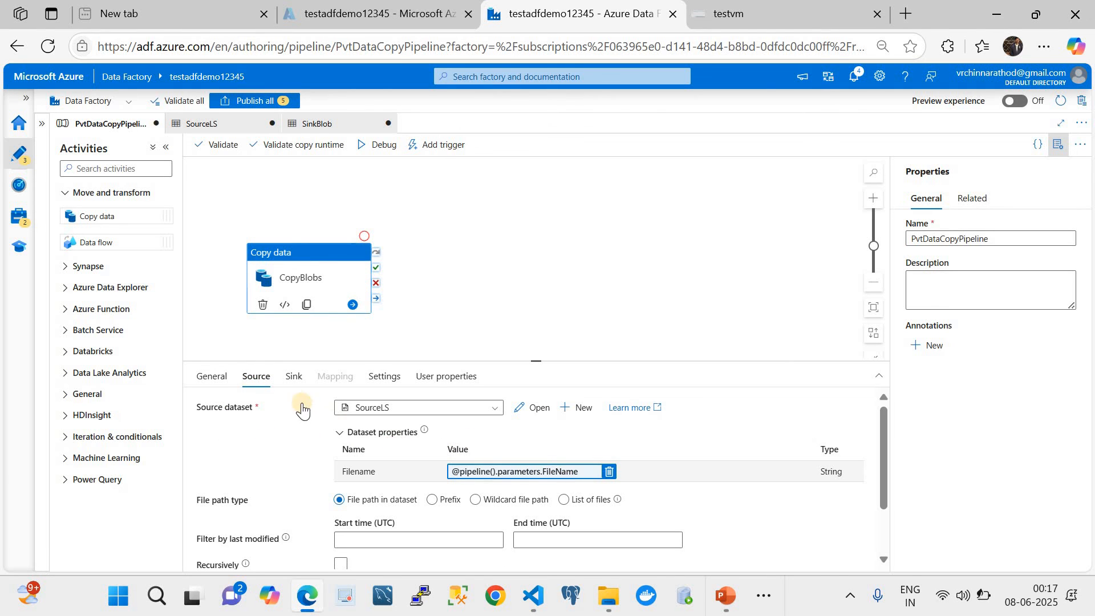
left_click(292, 377)
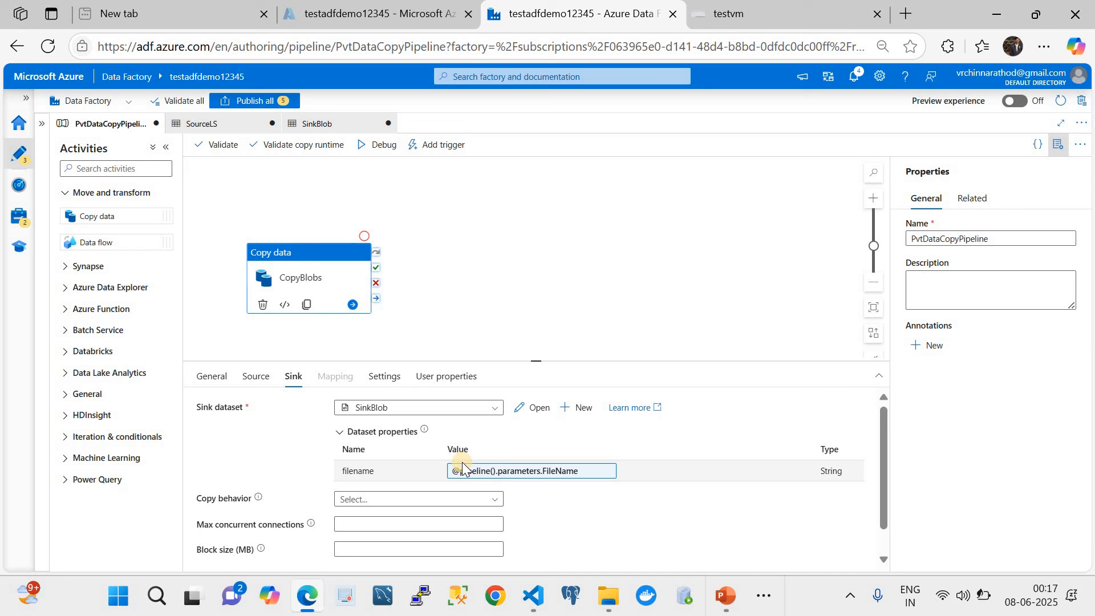
scroll(463, 463, "down", 1)
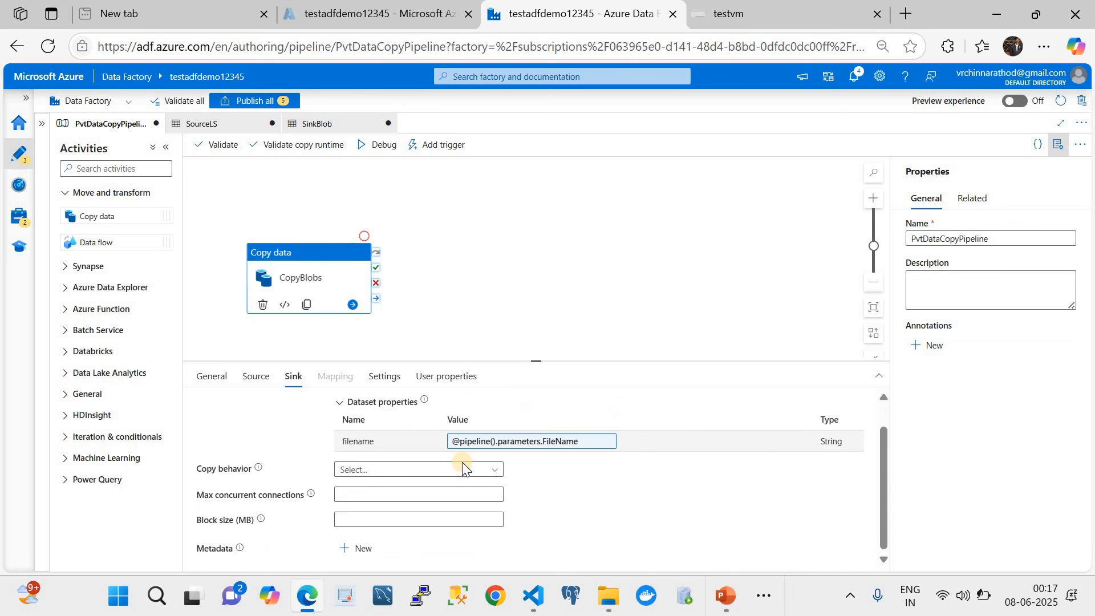
scroll(462, 468, "up", 1)
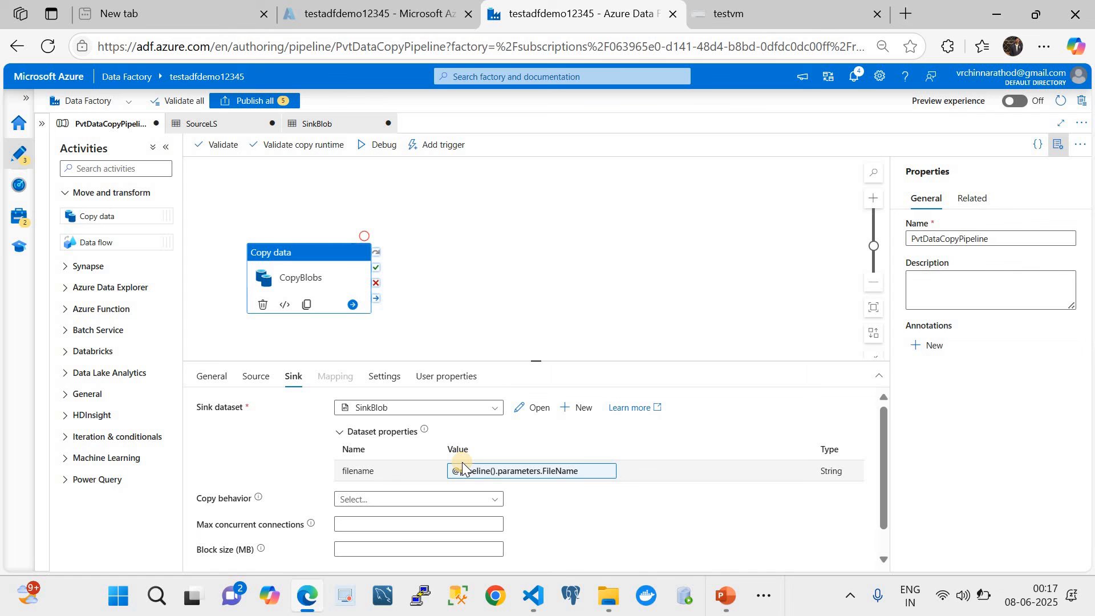
Publish all pending pipeline, dataset and linked service changes, and close the SourceLS and SinkBlob datasets
left_click(232, 98)
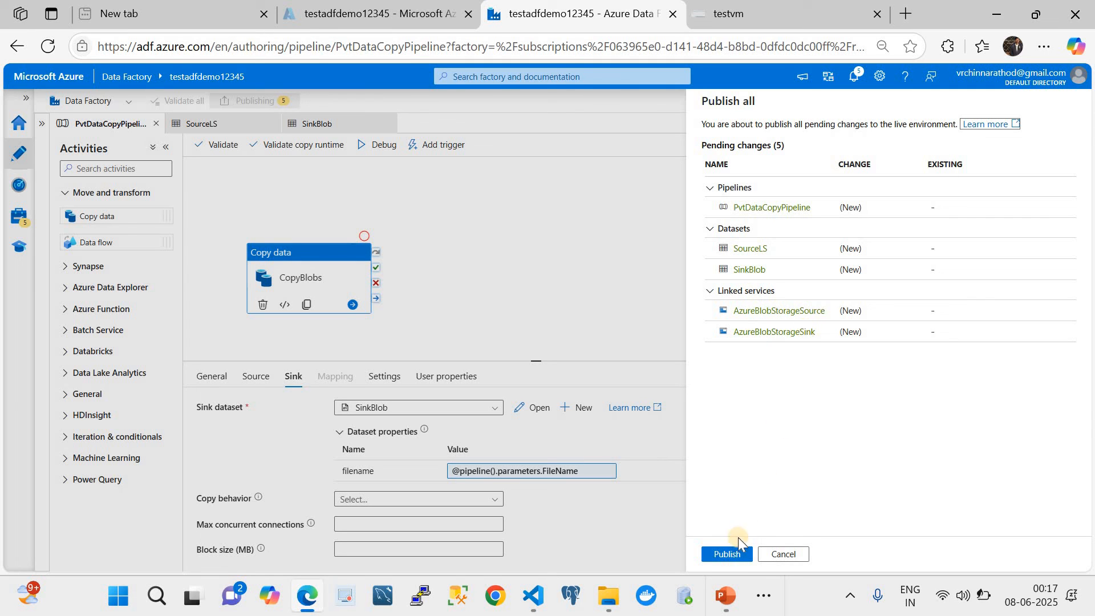
left_click(733, 552)
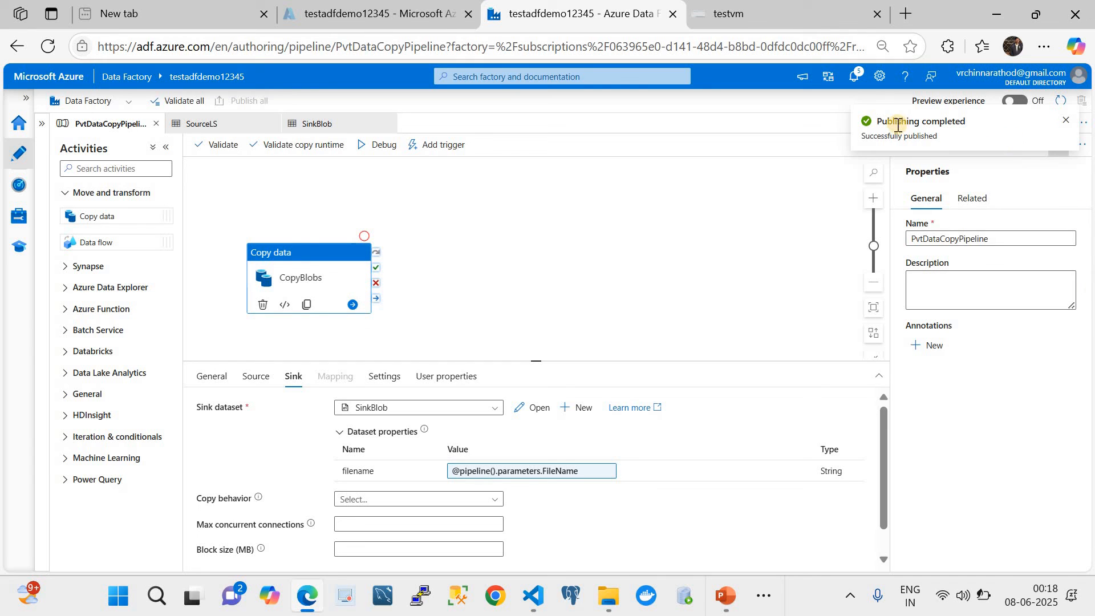
left_click(272, 123)
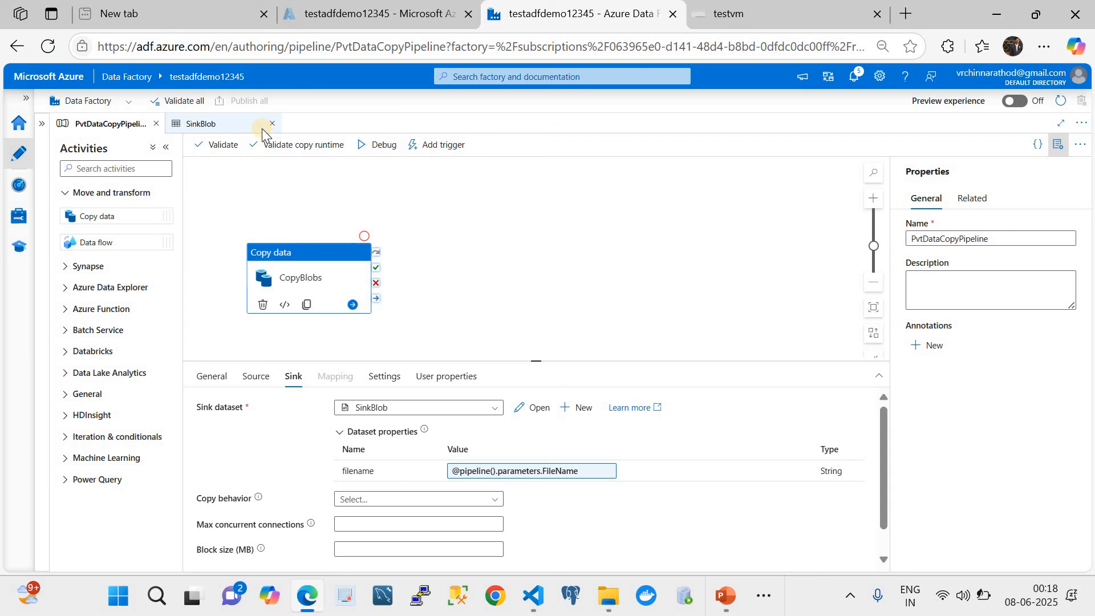
left_click(272, 124)
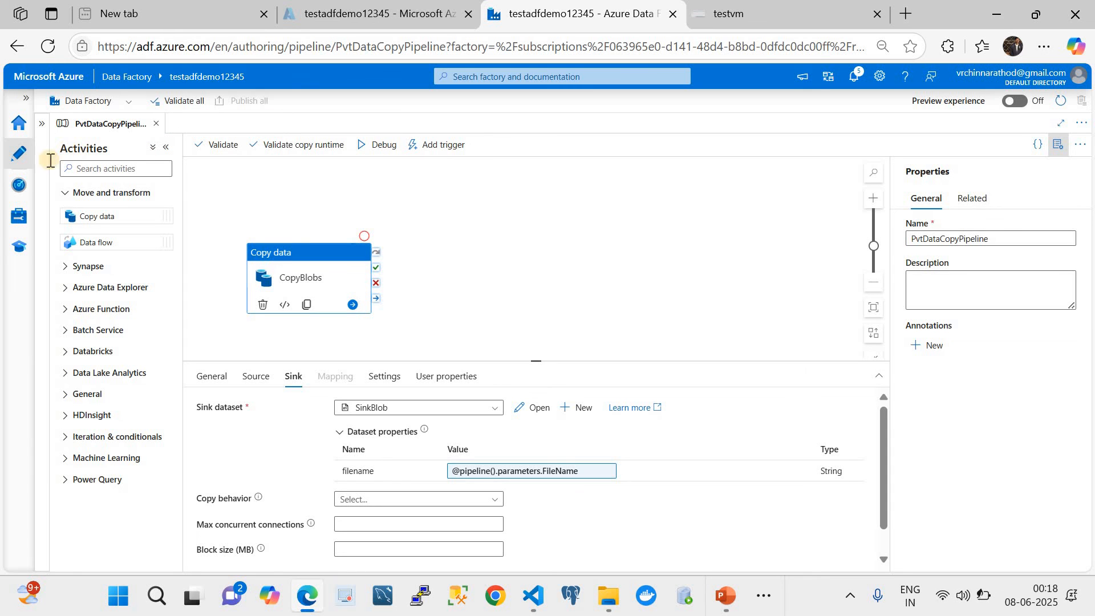
Reload the factory's authoring view and select PvtDataCopyPipeline in the factory resources
left_click(19, 124)
left_click(20, 155)
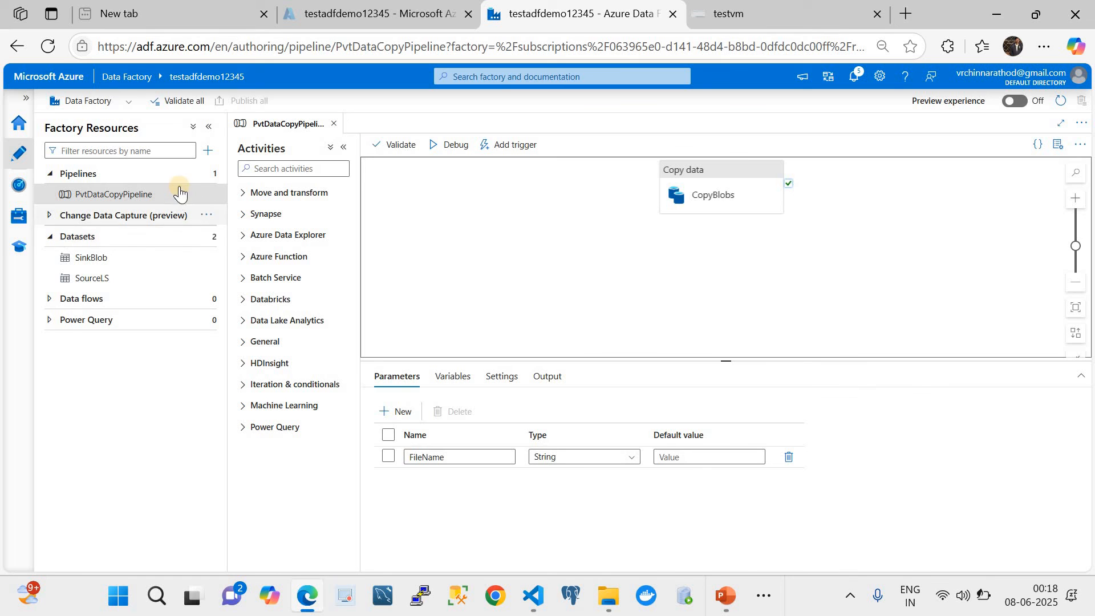
left_click(123, 196)
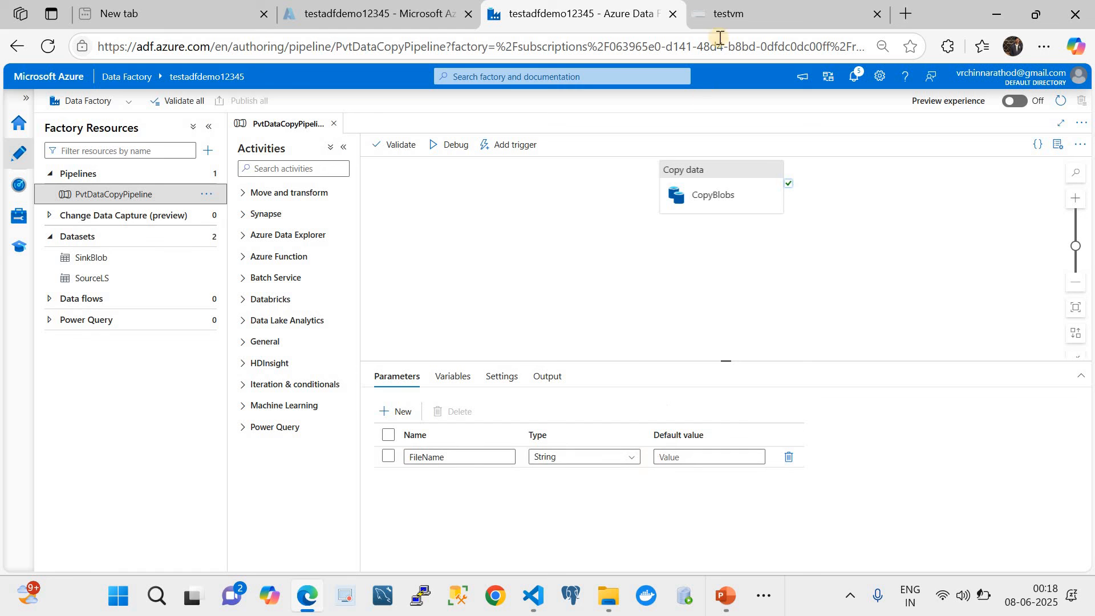
Switch to the testvm Bastion session, reconnect it, and return to the storage accounts list in its Azure portal
left_click(721, 13)
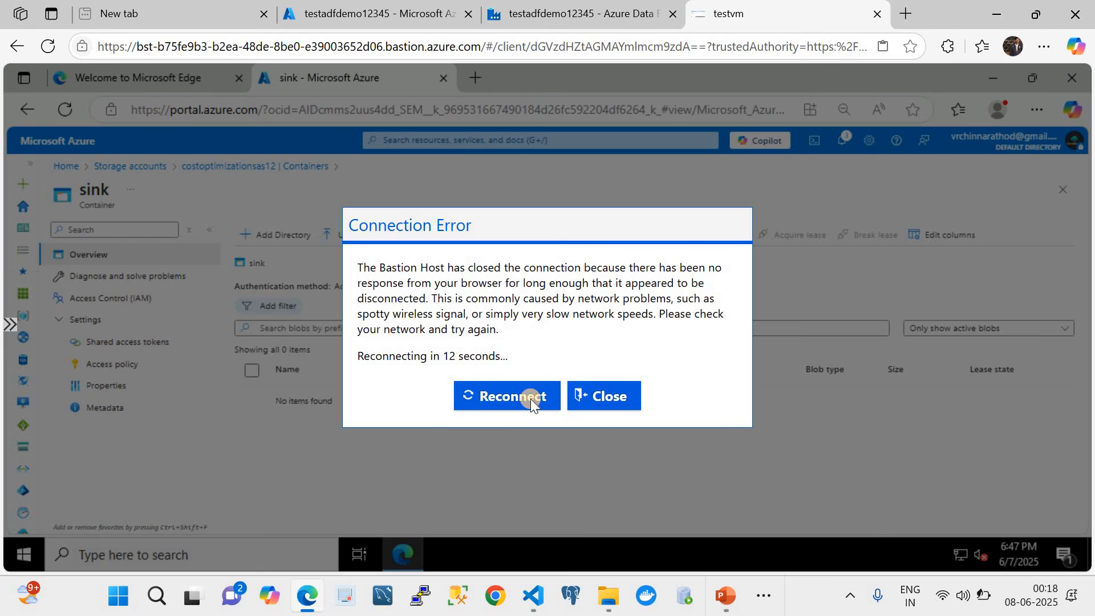
left_click(529, 399)
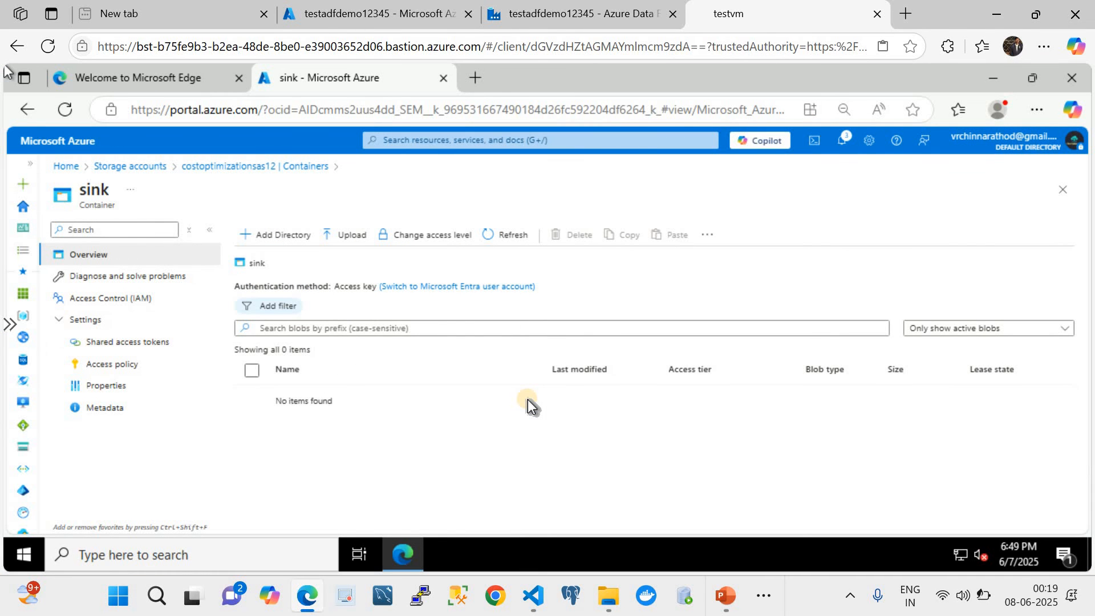
left_click(148, 168)
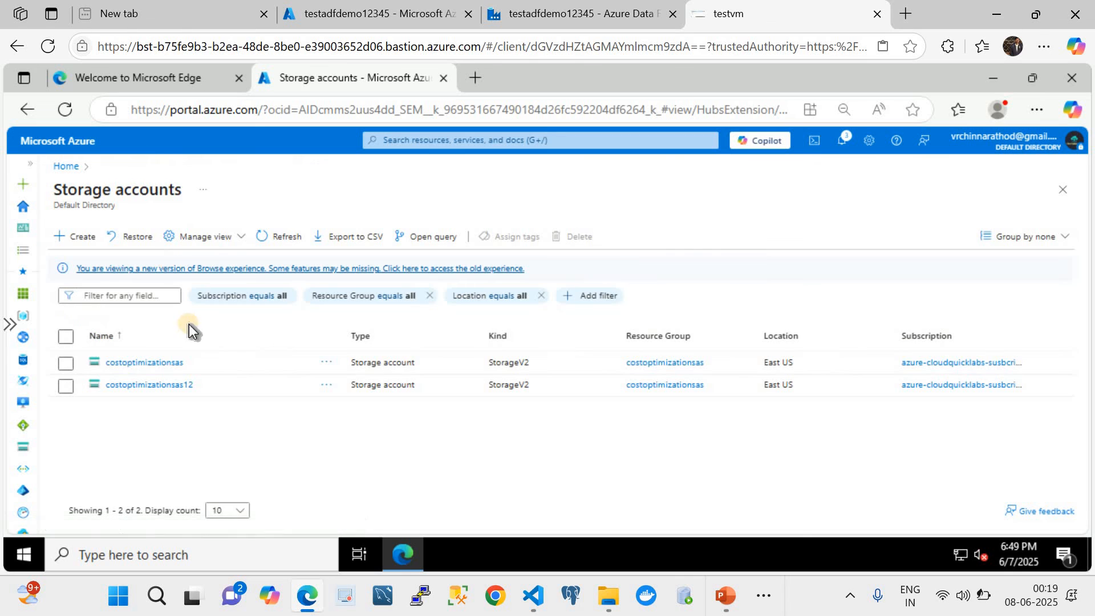
Open the testadf container of the costoptimizationsas storage account and select the name of the MDE.png blob
left_click(162, 367)
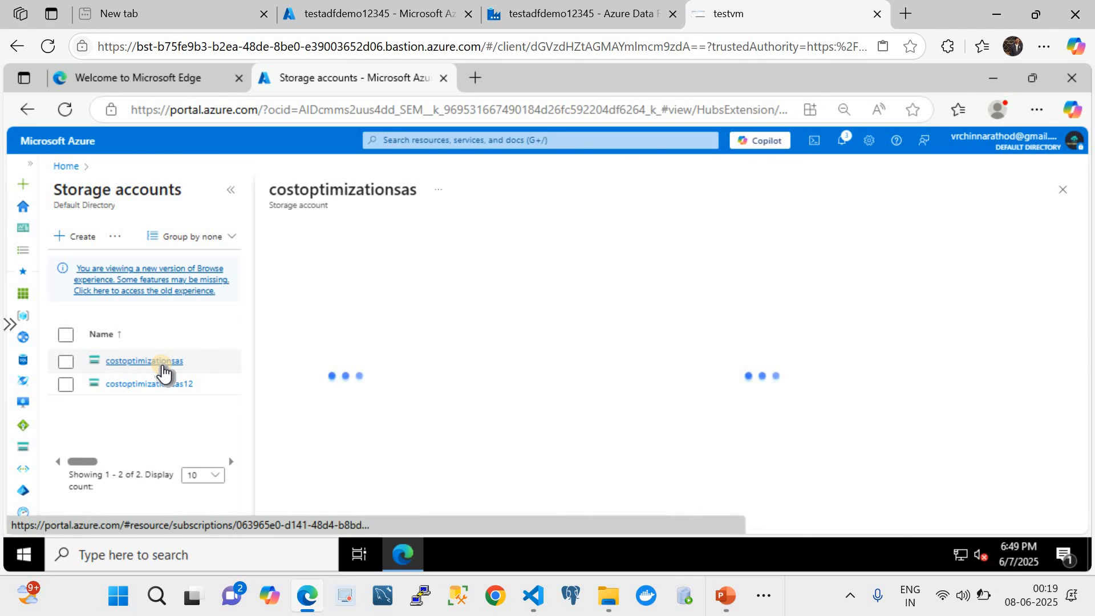
left_click(222, 195)
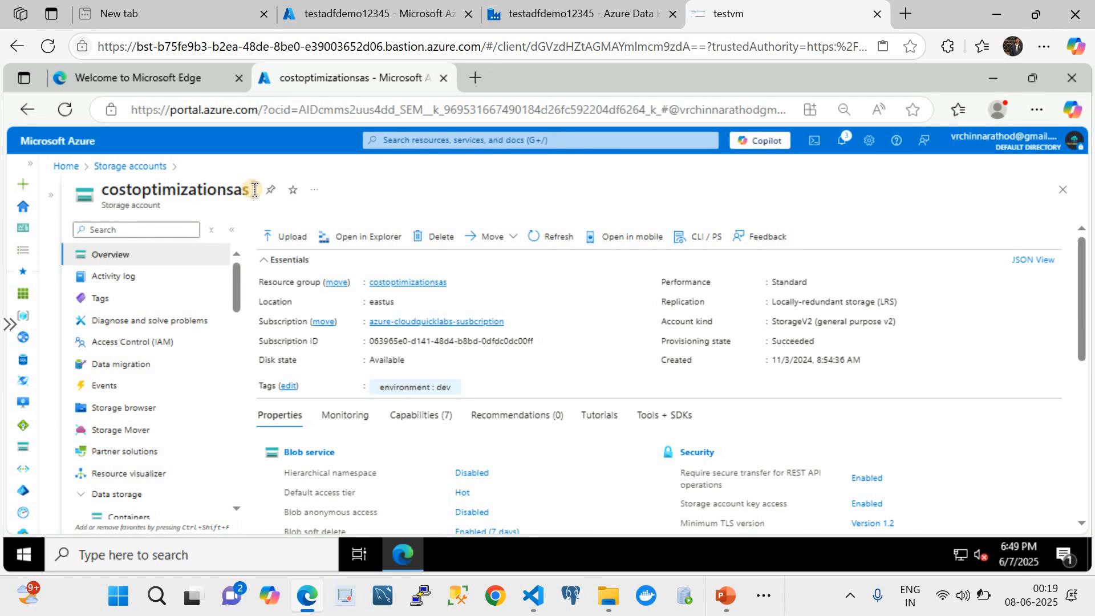
left_click_drag(249, 190, 227, 190)
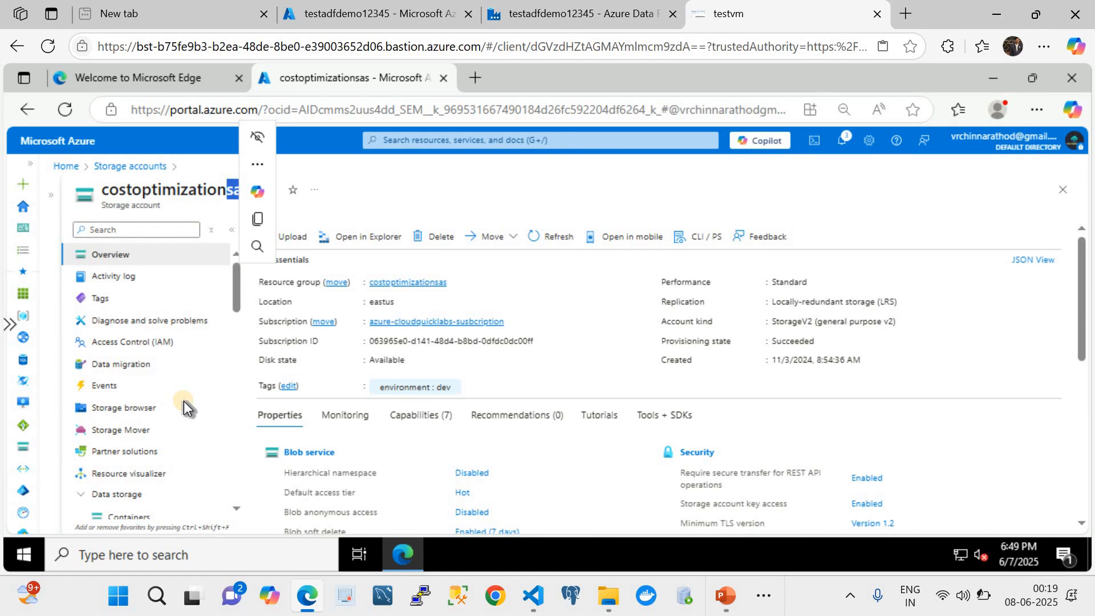
scroll(171, 411, "down", 3)
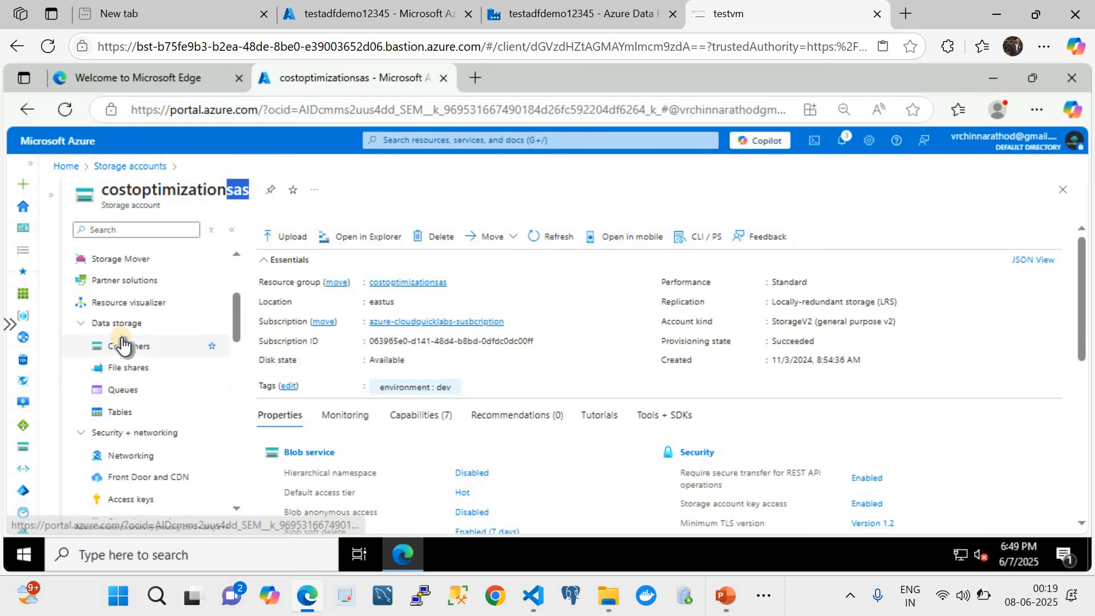
left_click(121, 345)
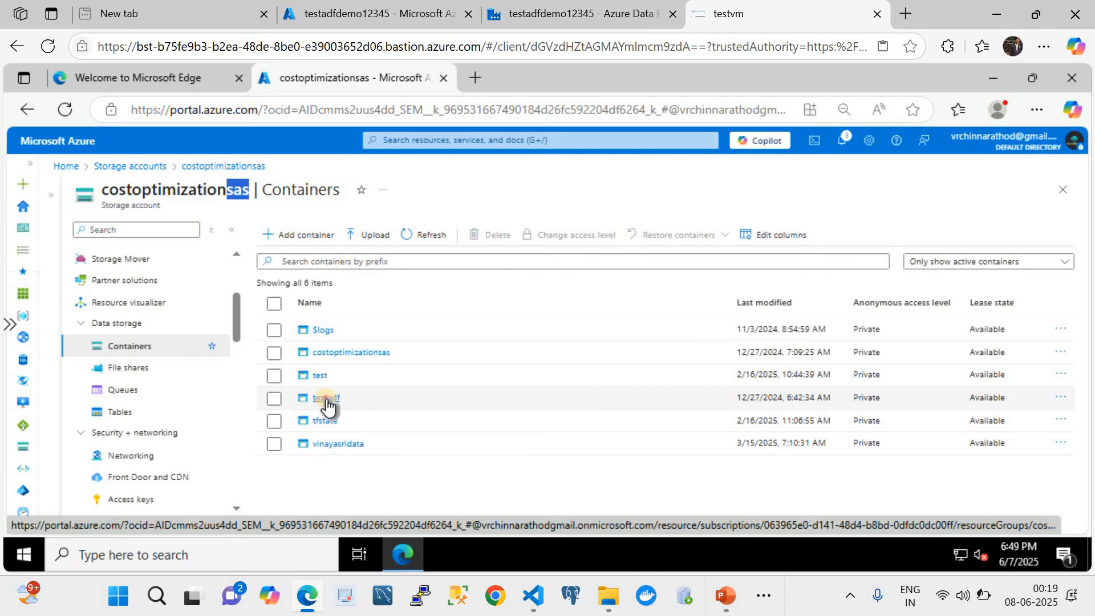
left_click(325, 398)
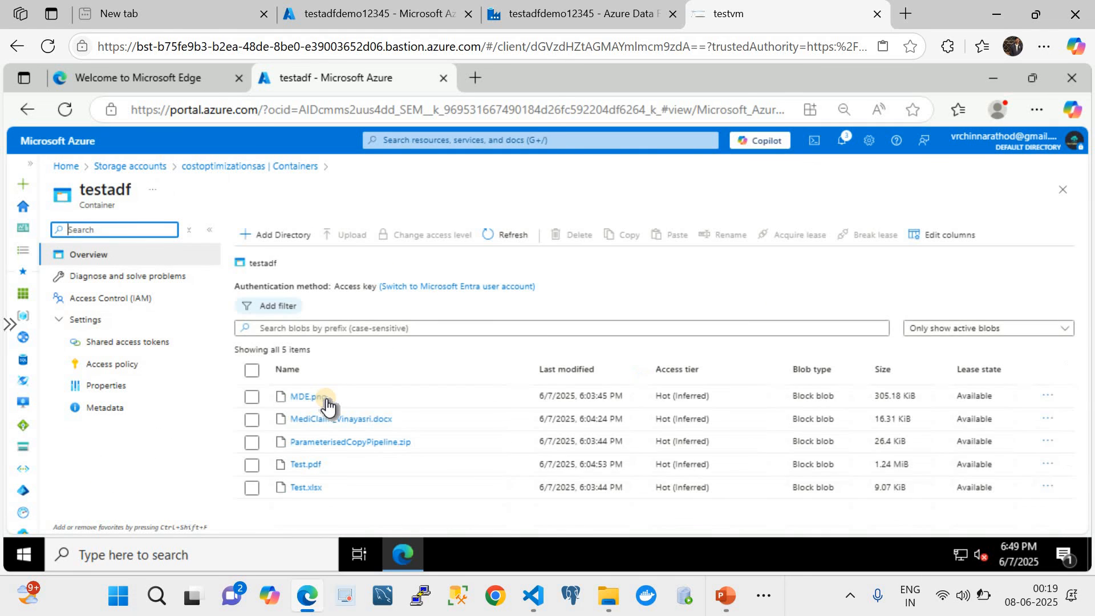
double_click(316, 397)
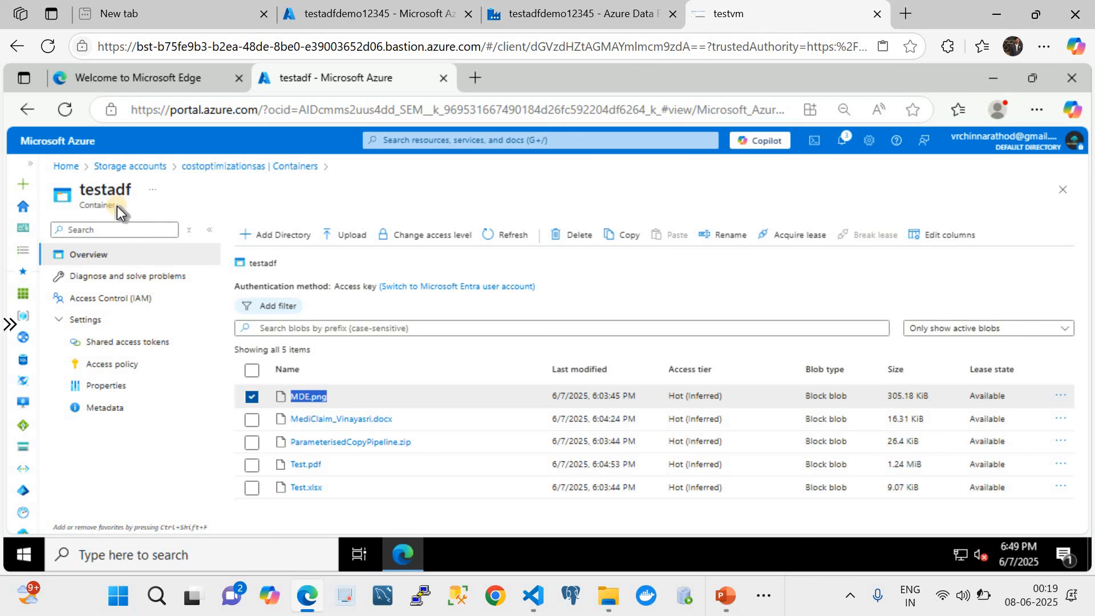
Open the sink container of the costoptimizationsas12 storage account to inspect its contents
left_click(103, 167)
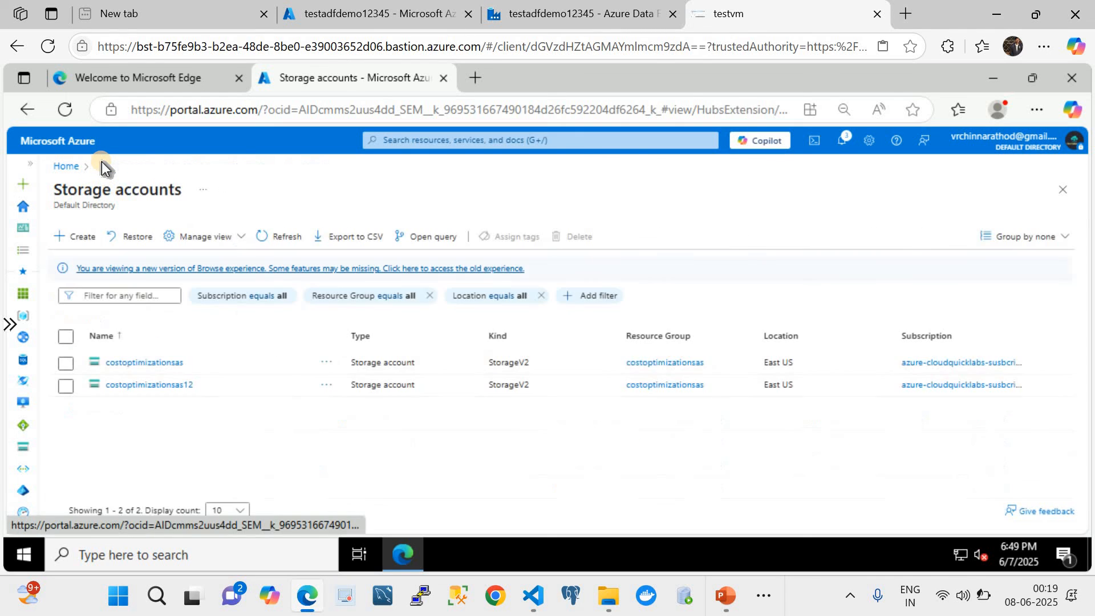
left_click(160, 385)
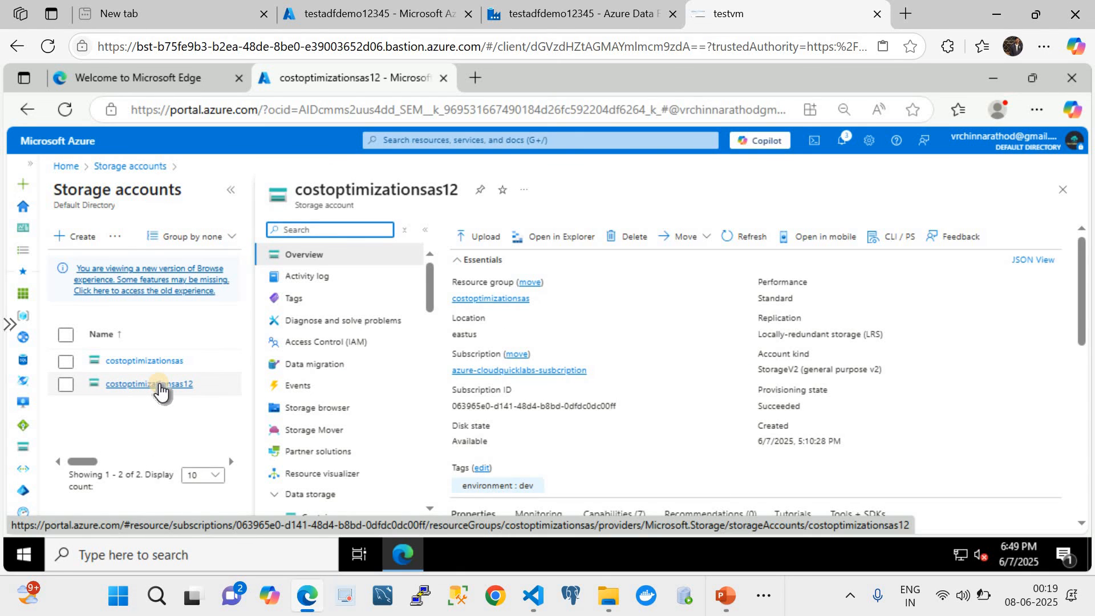
scroll(351, 442, "down", 3)
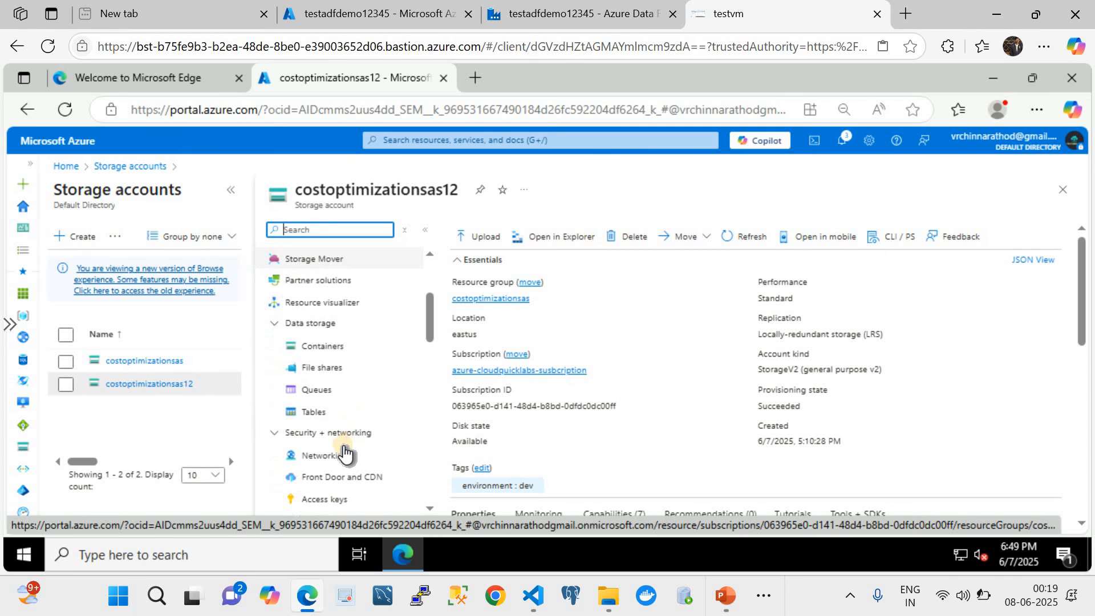
scroll(336, 451, "down", 3)
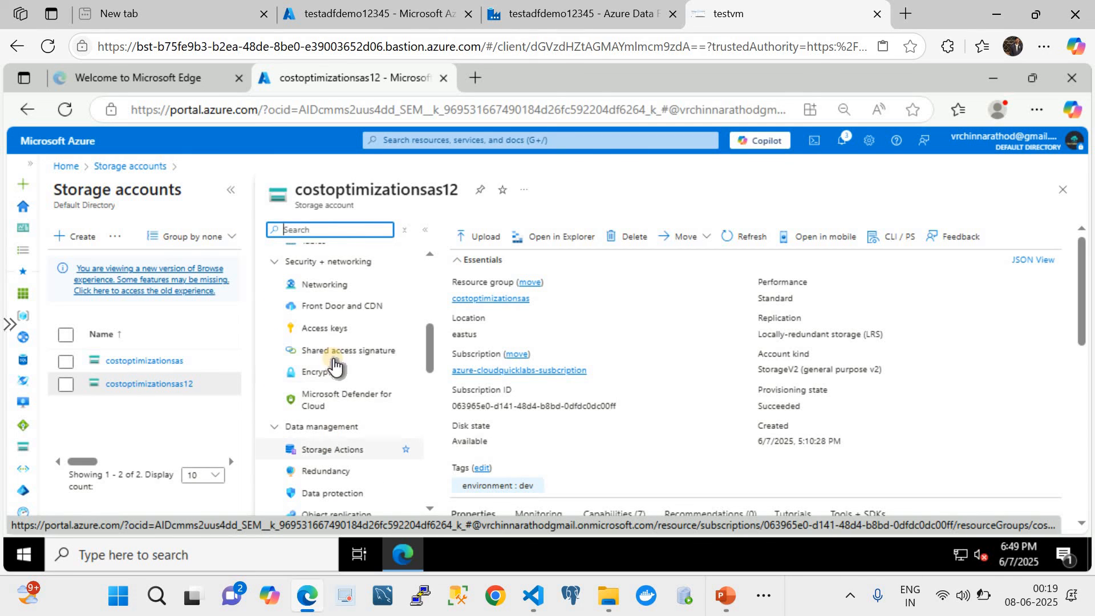
scroll(345, 416, "down", 3)
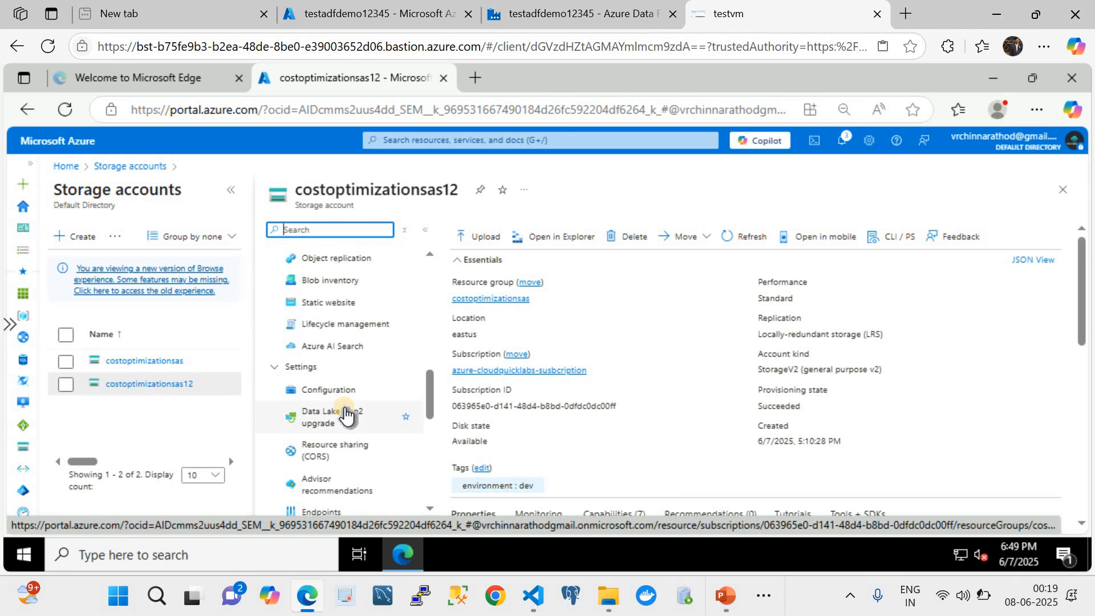
scroll(345, 415, "up", 9)
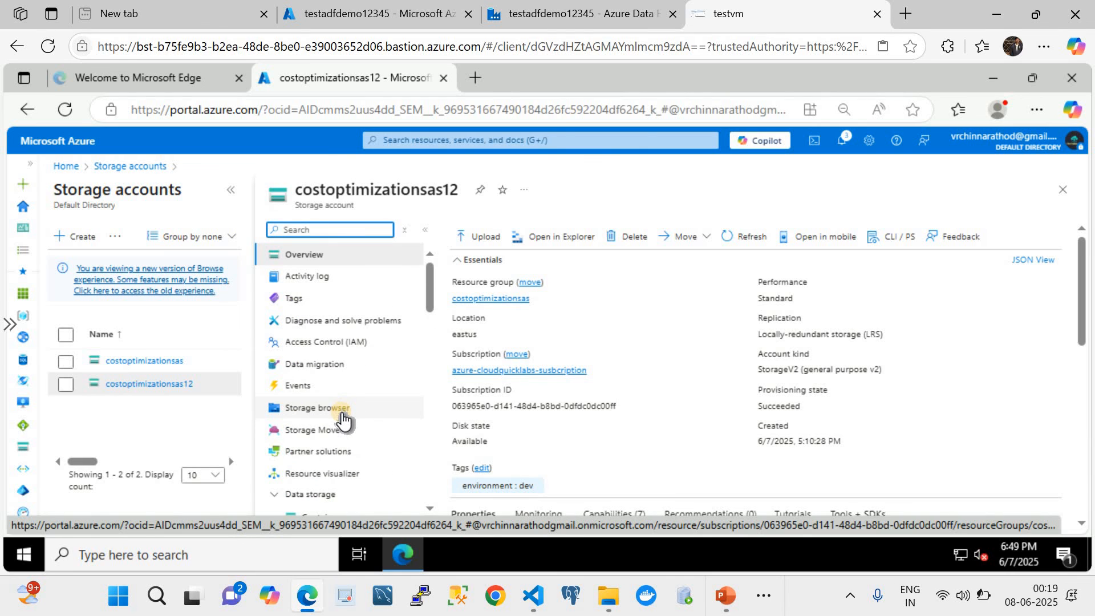
scroll(343, 420, "down", 2)
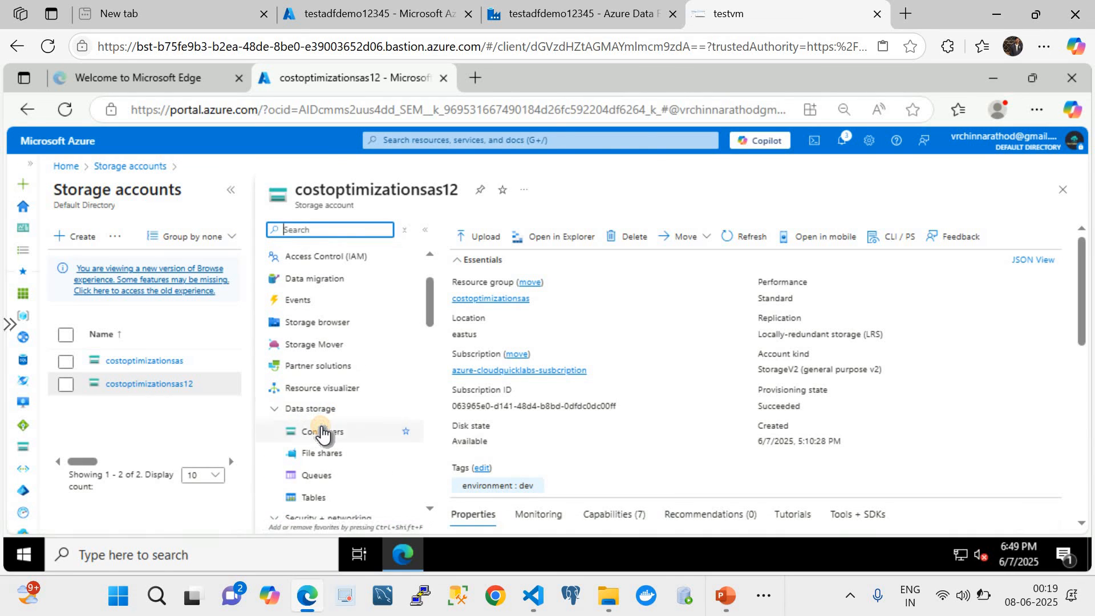
left_click(323, 432)
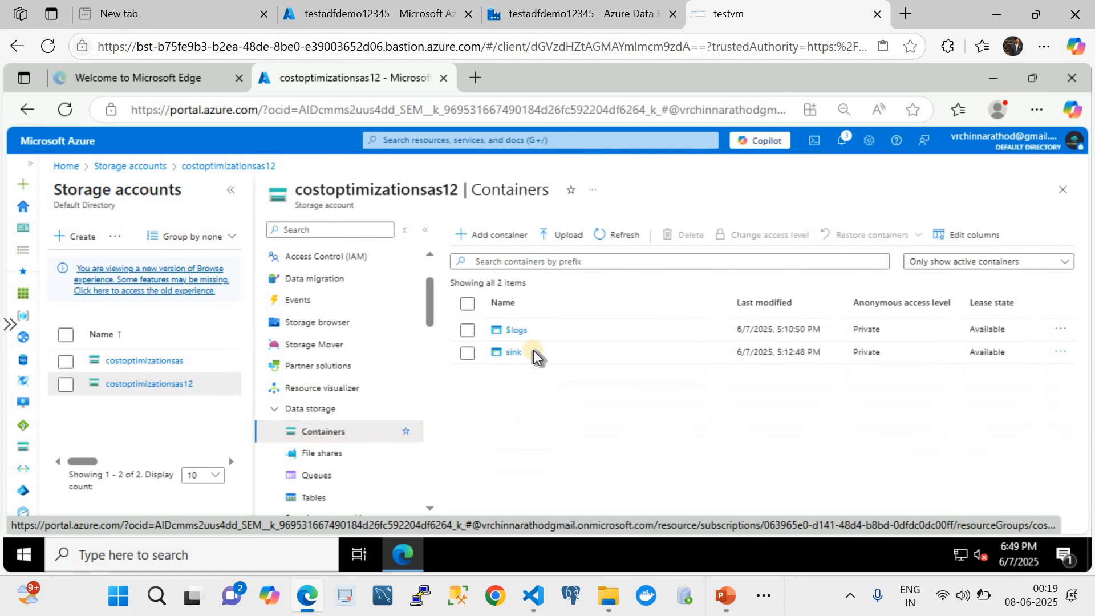
left_click(511, 353)
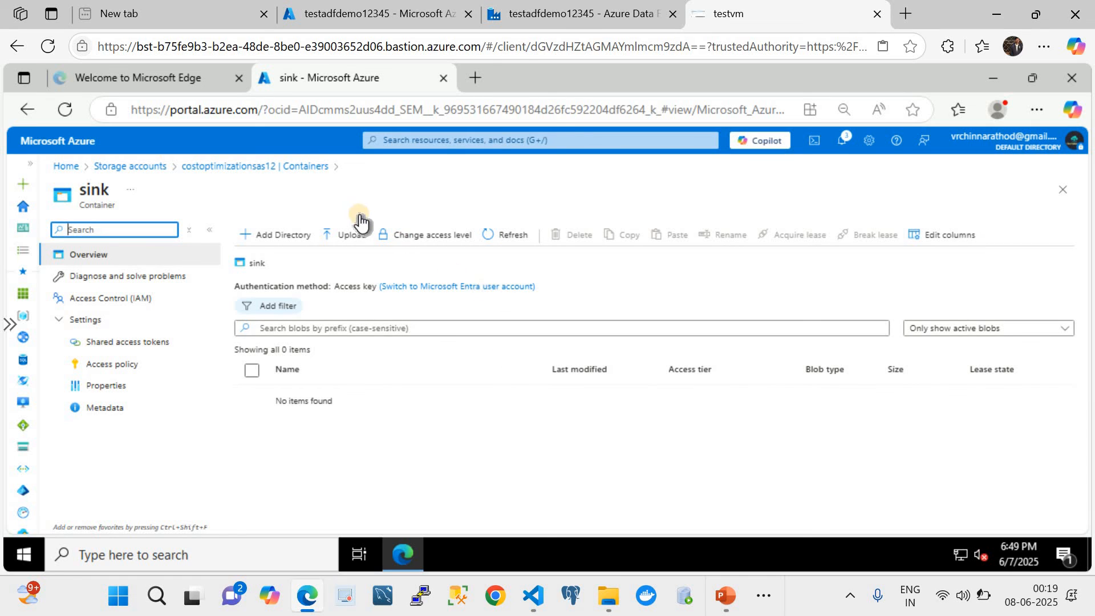
Return to the data factory authoring view and trigger PvtDataCopyPipeline immediately with the FileName parameter set to MDE.png
left_click(588, 8)
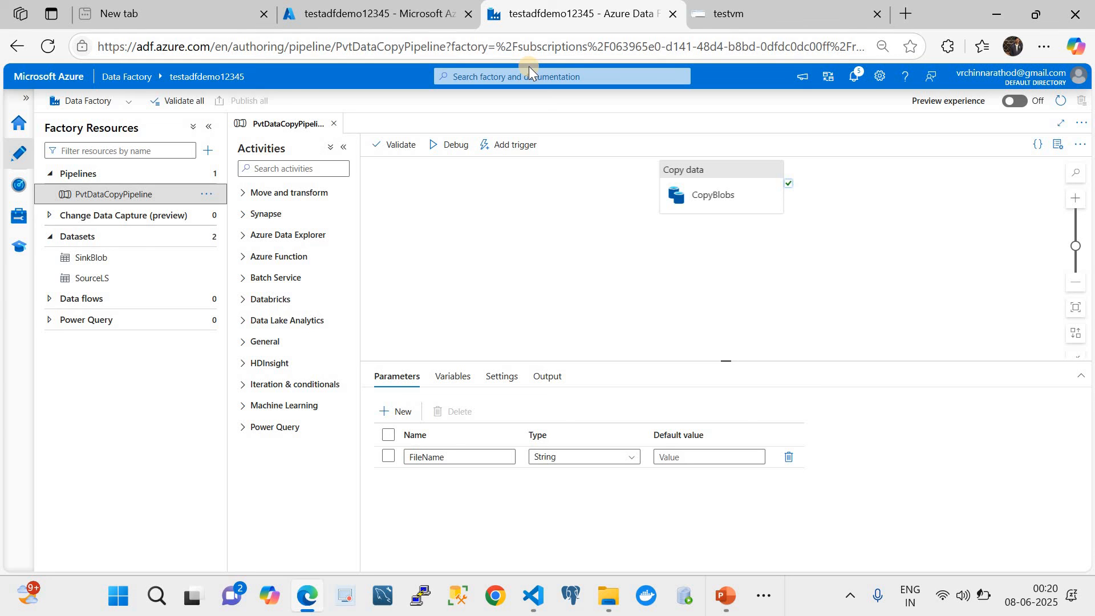
left_click(789, 5)
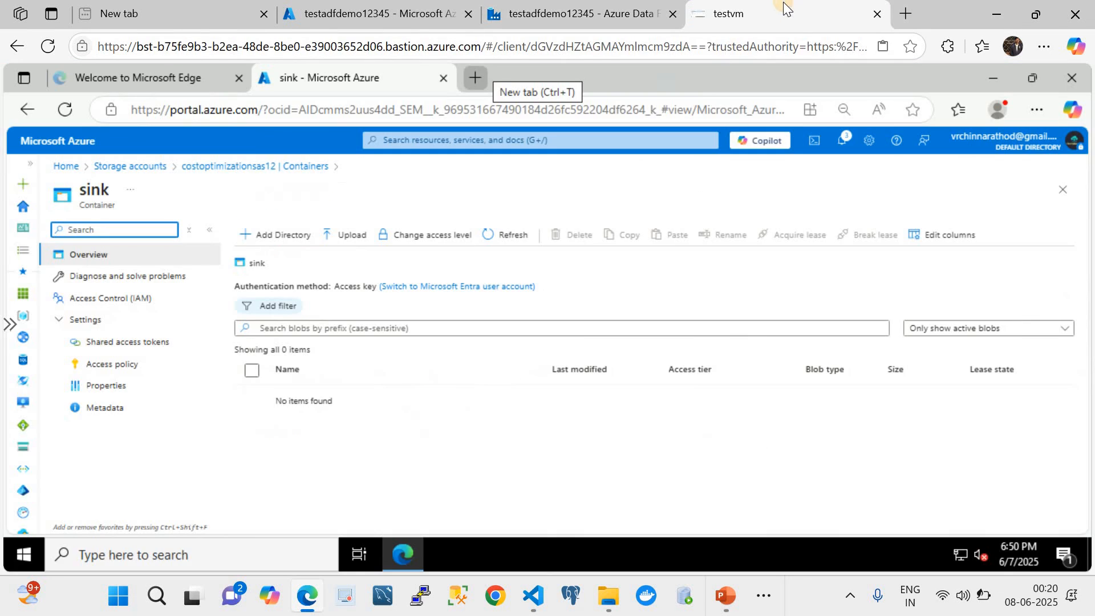
left_click(549, 16)
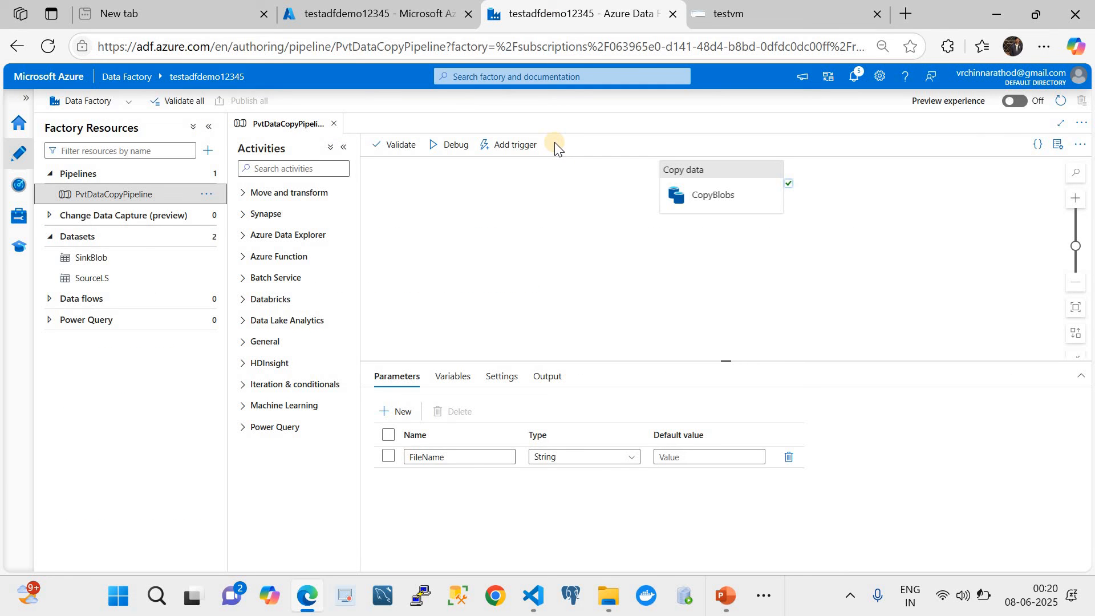
left_click(522, 145)
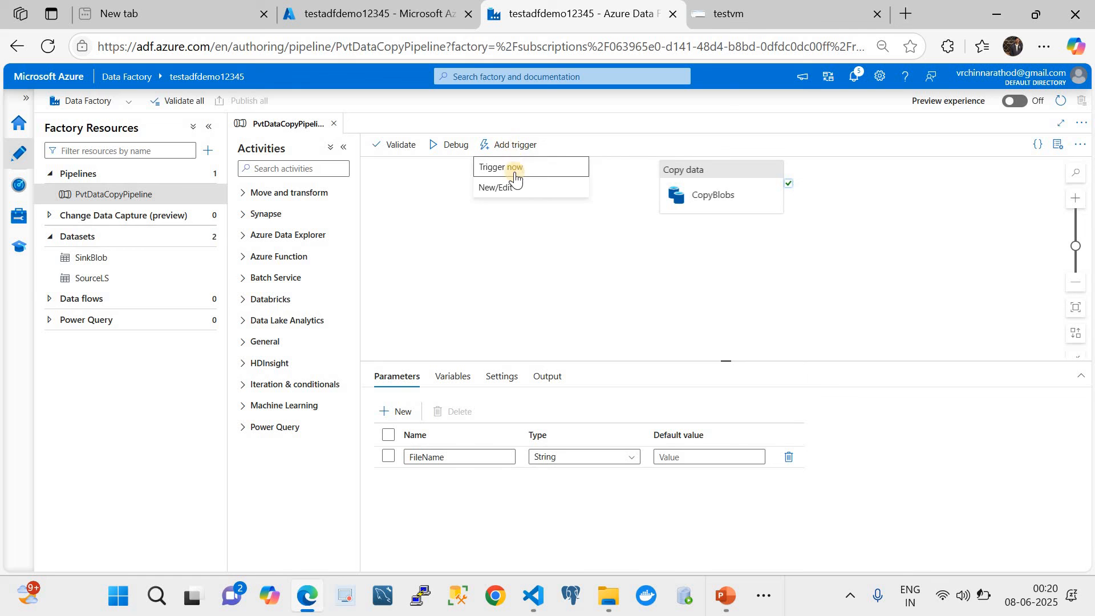
left_click(514, 170)
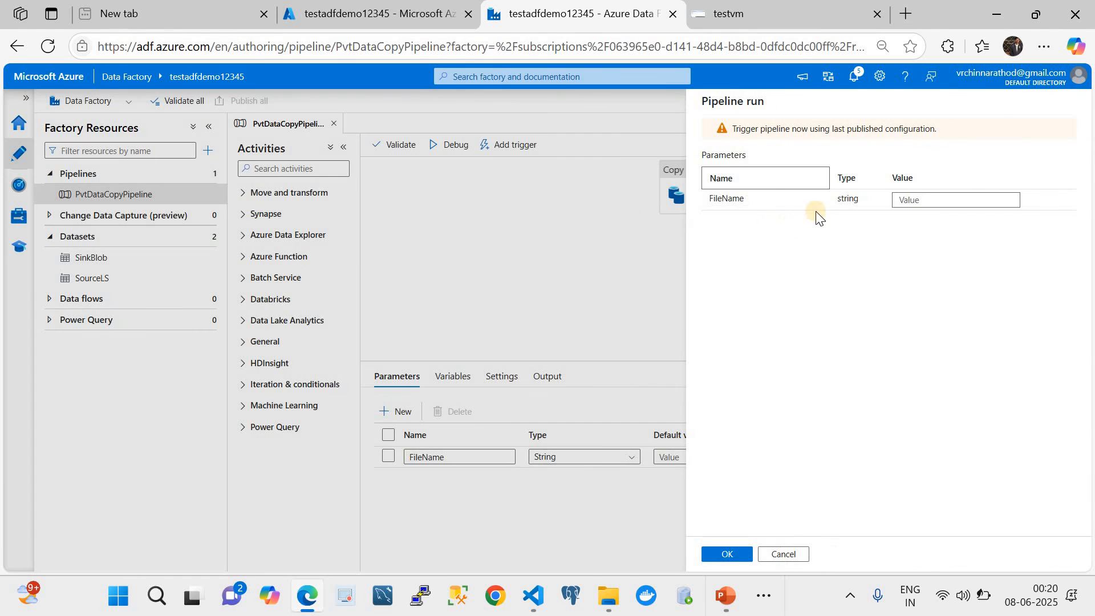
left_click(914, 196)
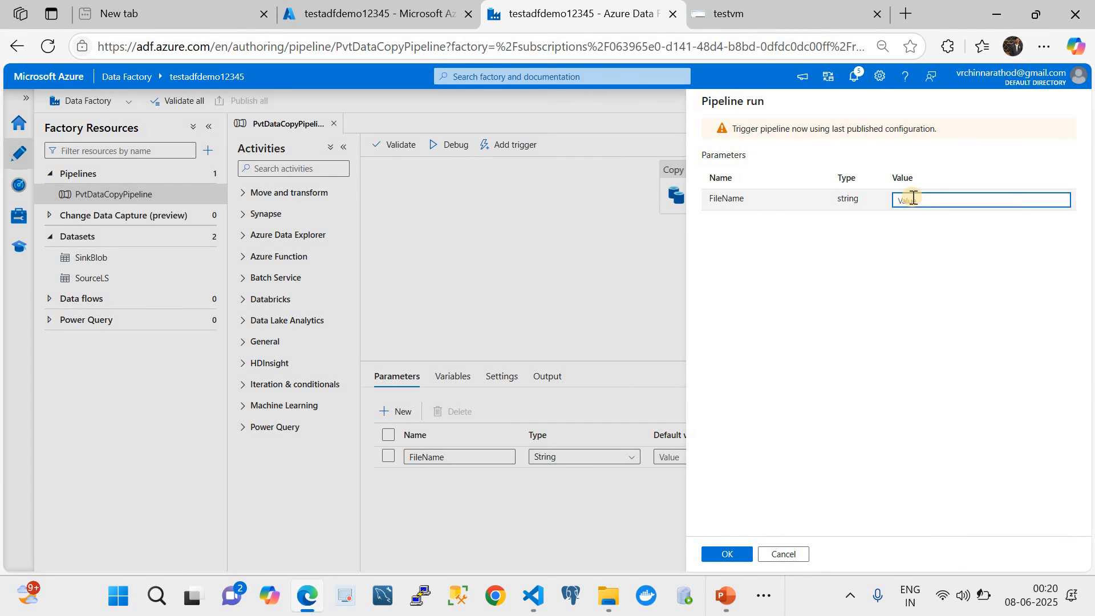
type("MDE.png")
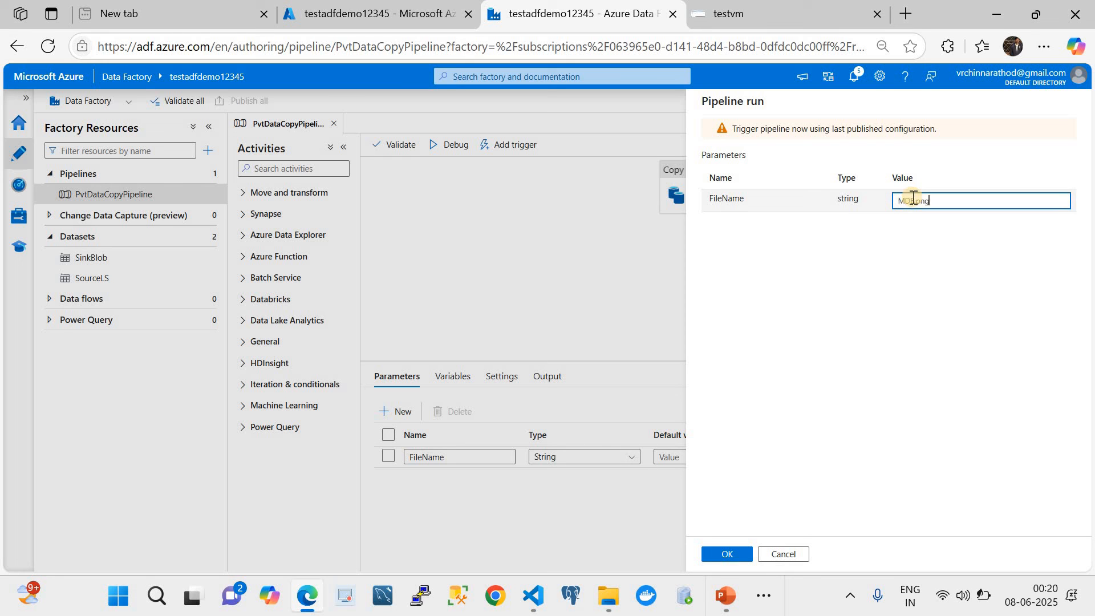
left_click(741, 553)
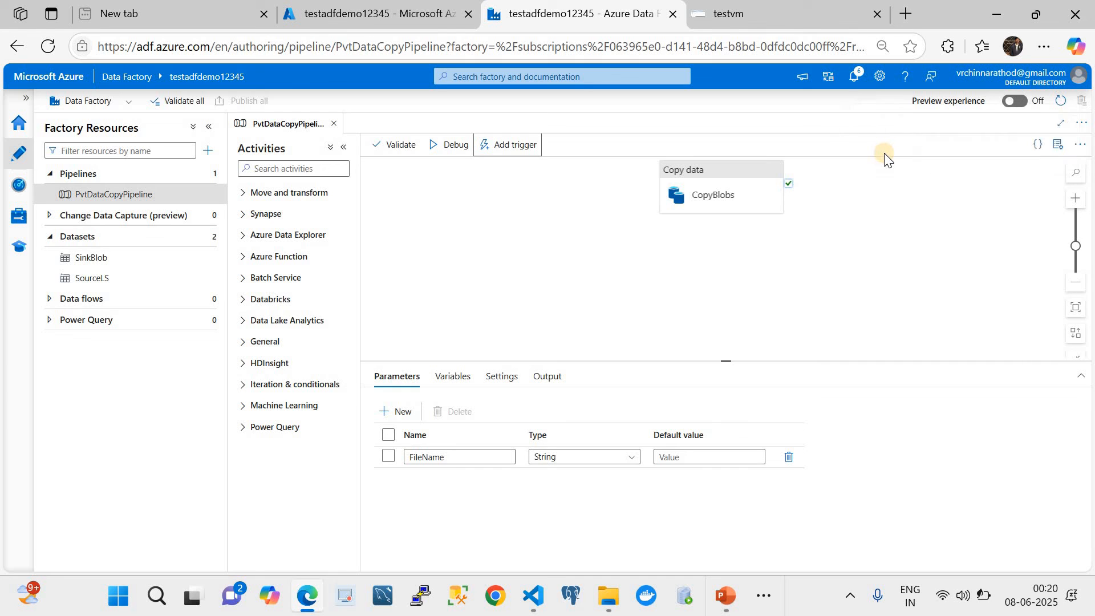
Monitor the triggered PvtDataCopyPipeline run, refresh its status, and open the copy details of the CopyBlobs activity
left_click(19, 195)
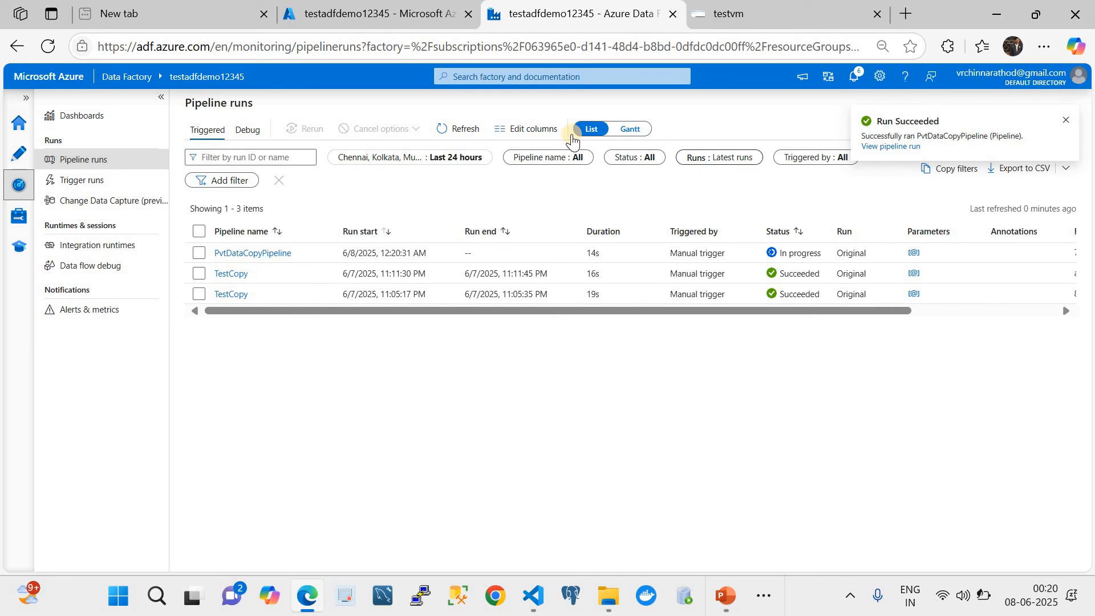
left_click(465, 135)
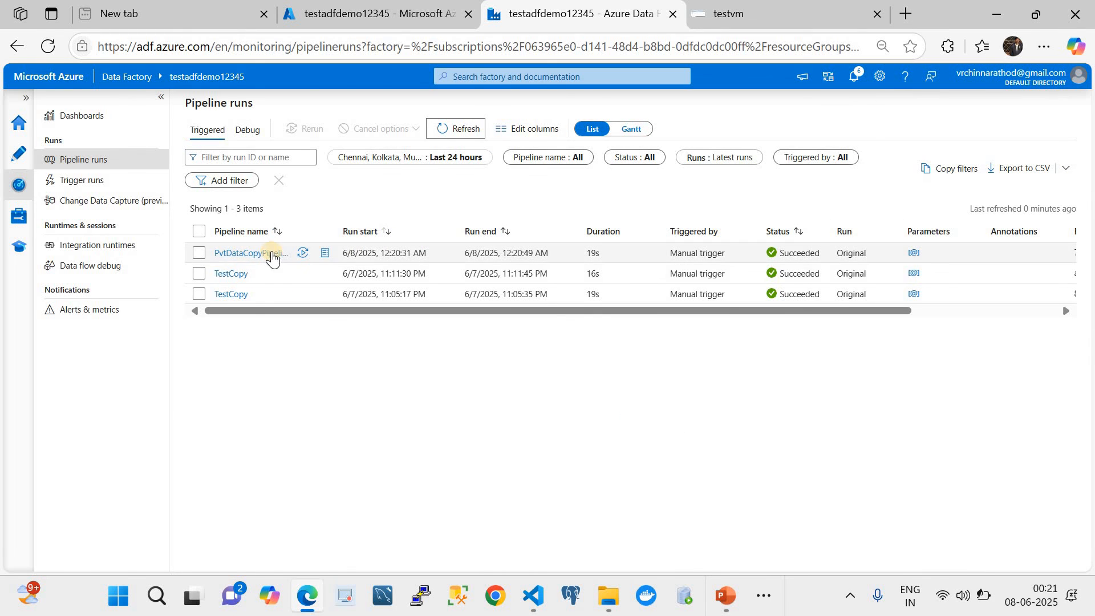
left_click(269, 252)
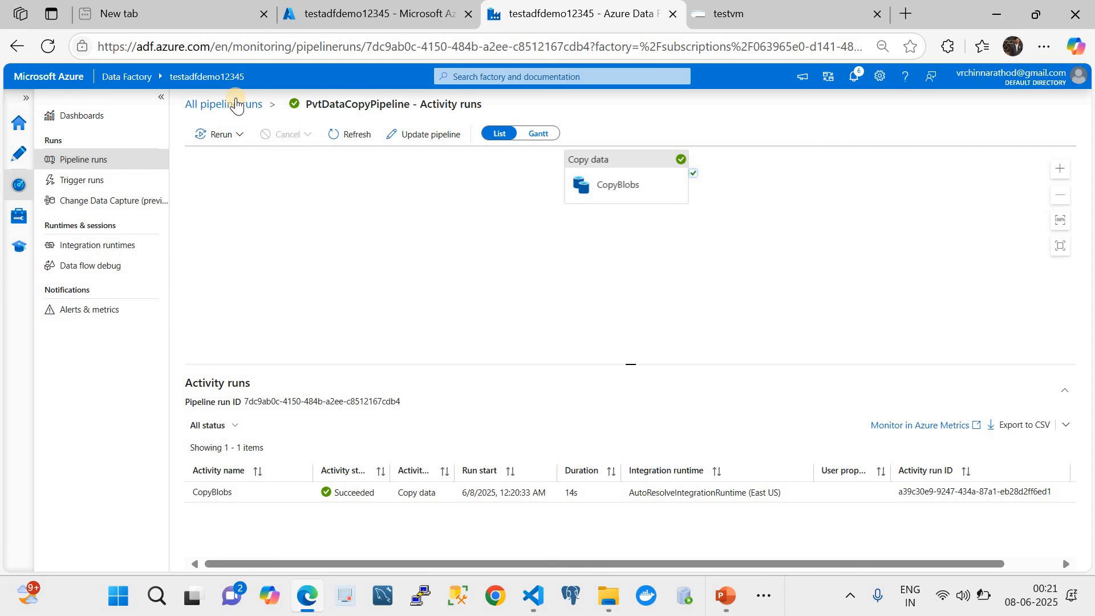
left_click(234, 105)
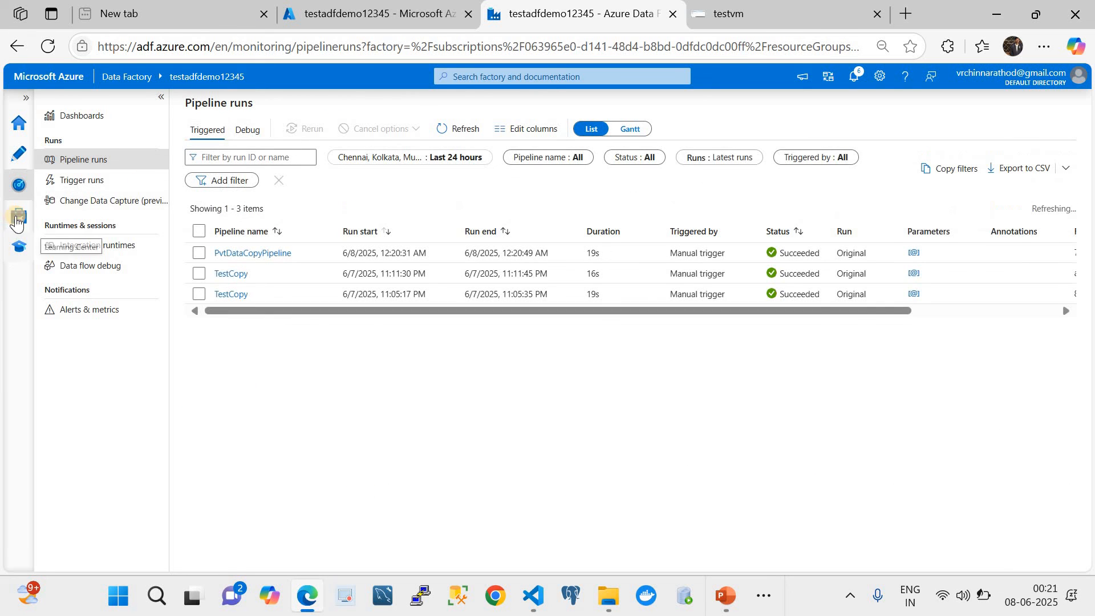
left_click(264, 255)
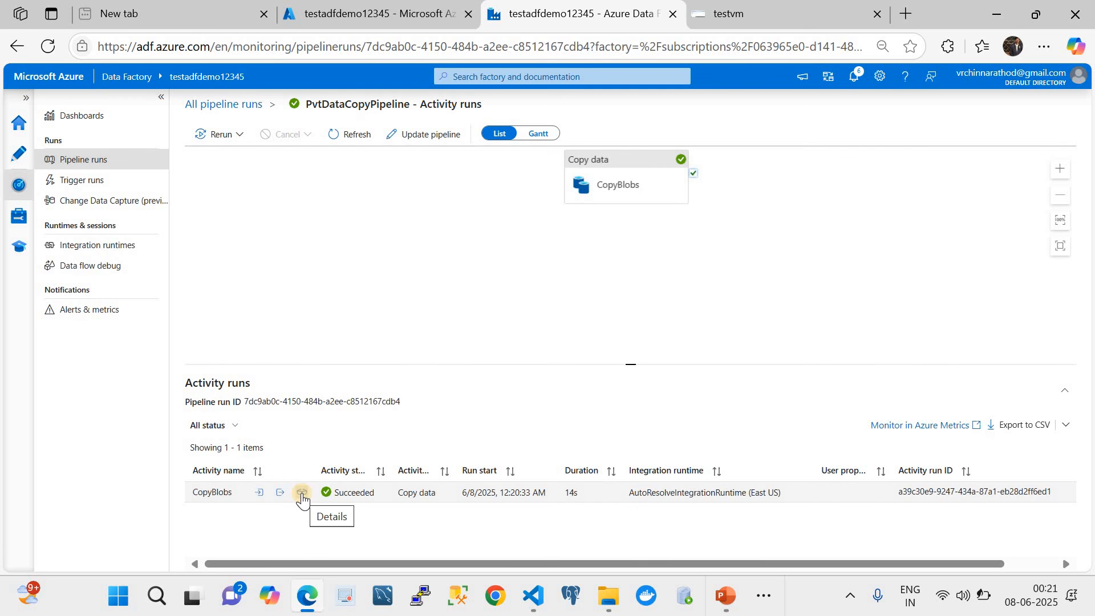
left_click(302, 494)
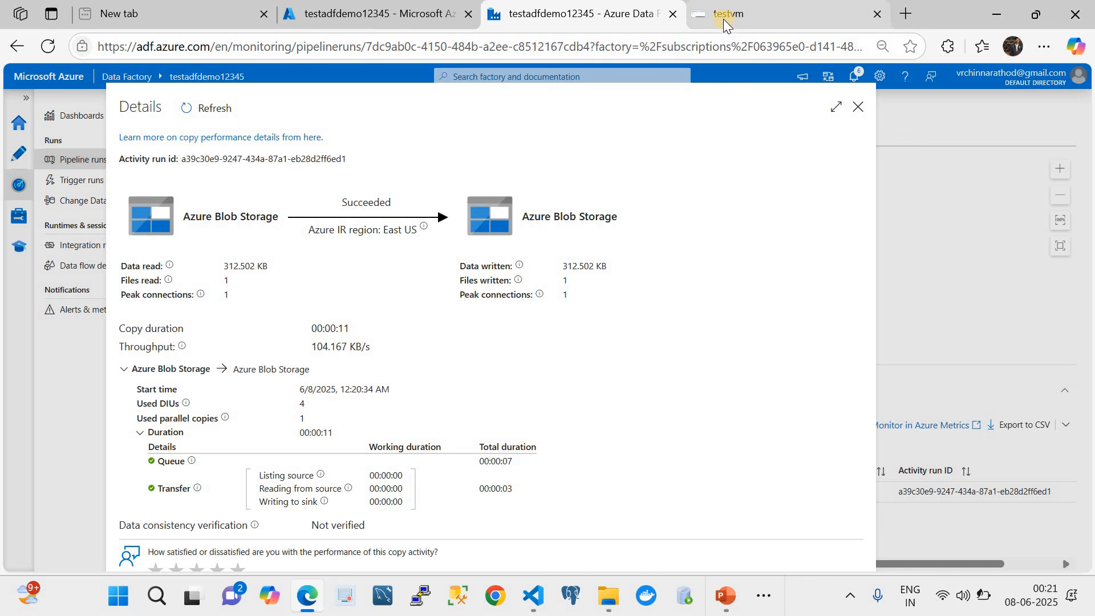
In the testvm session, reopen the sink container of the costoptimizationsas12 storage account to check for the copied blob
mouse_move(722, 18)
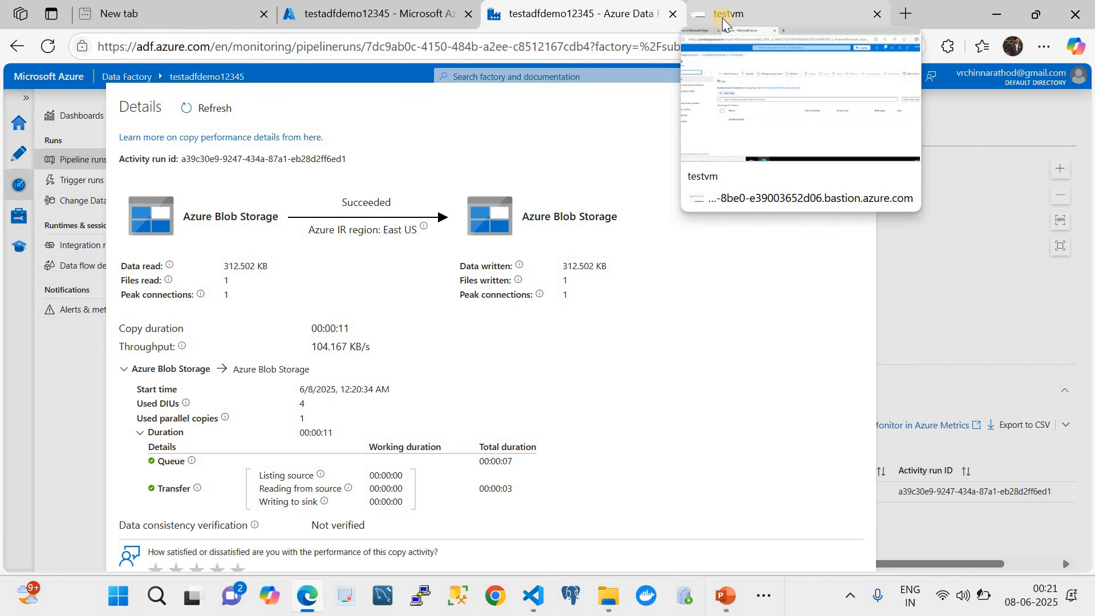
left_click(722, 18)
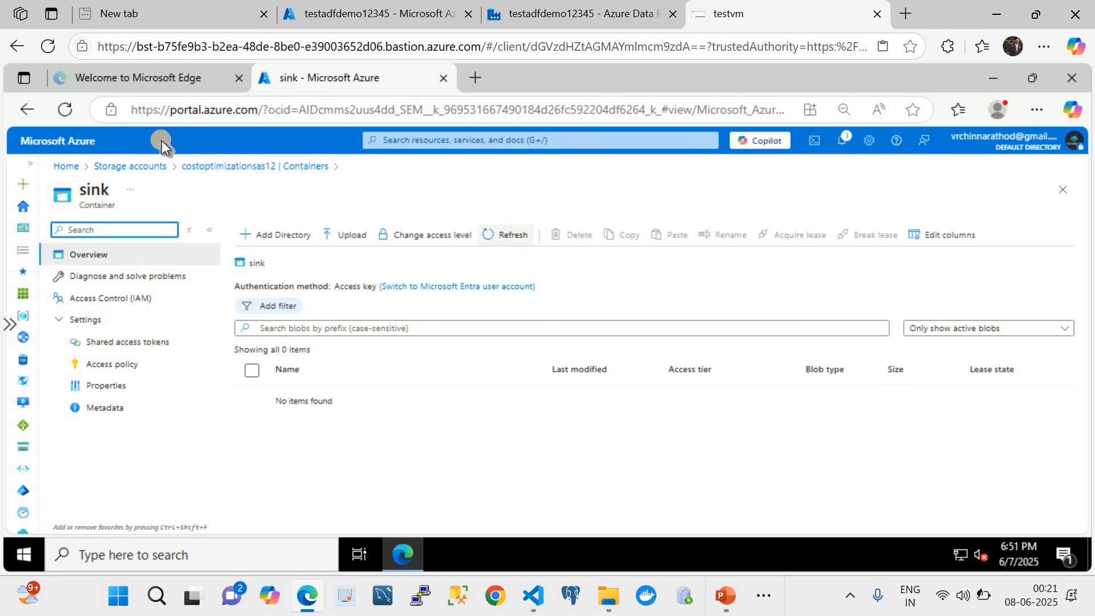
left_click(133, 163)
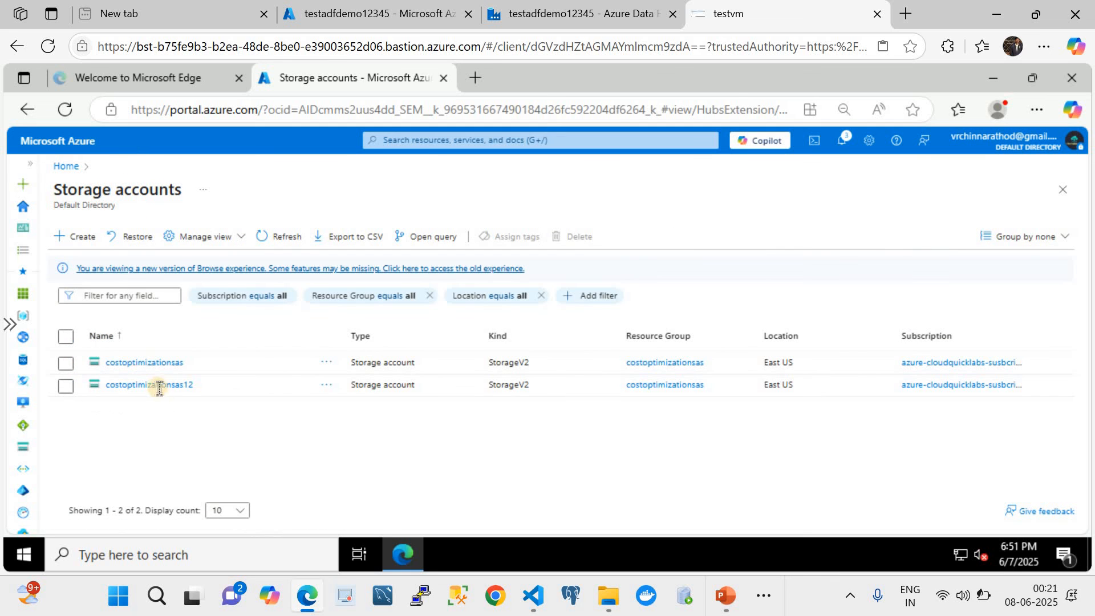
left_click(157, 387)
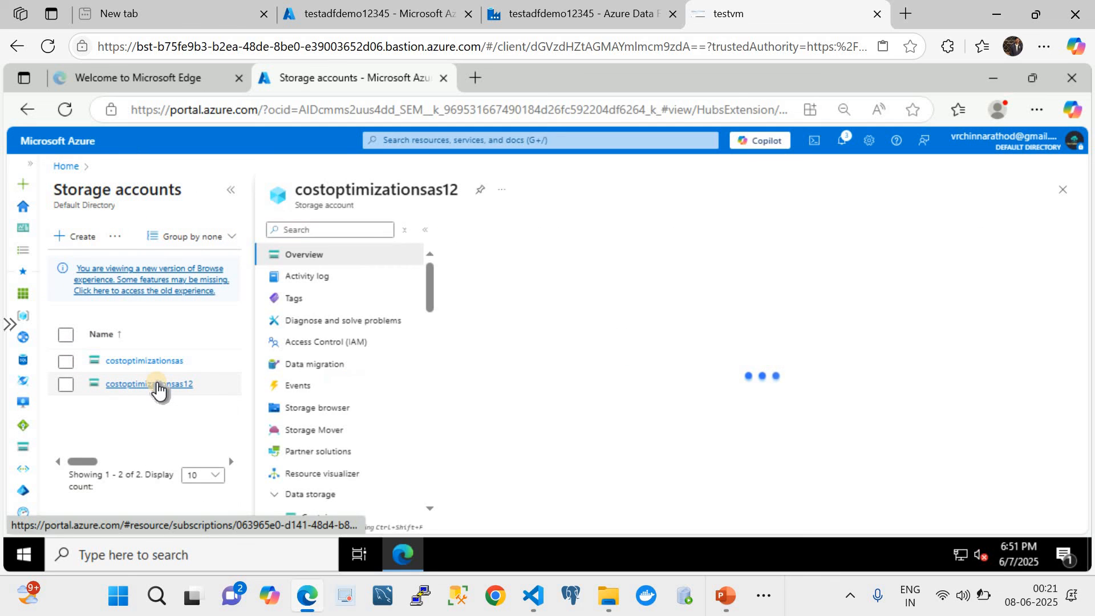
scroll(342, 422, "down", 4)
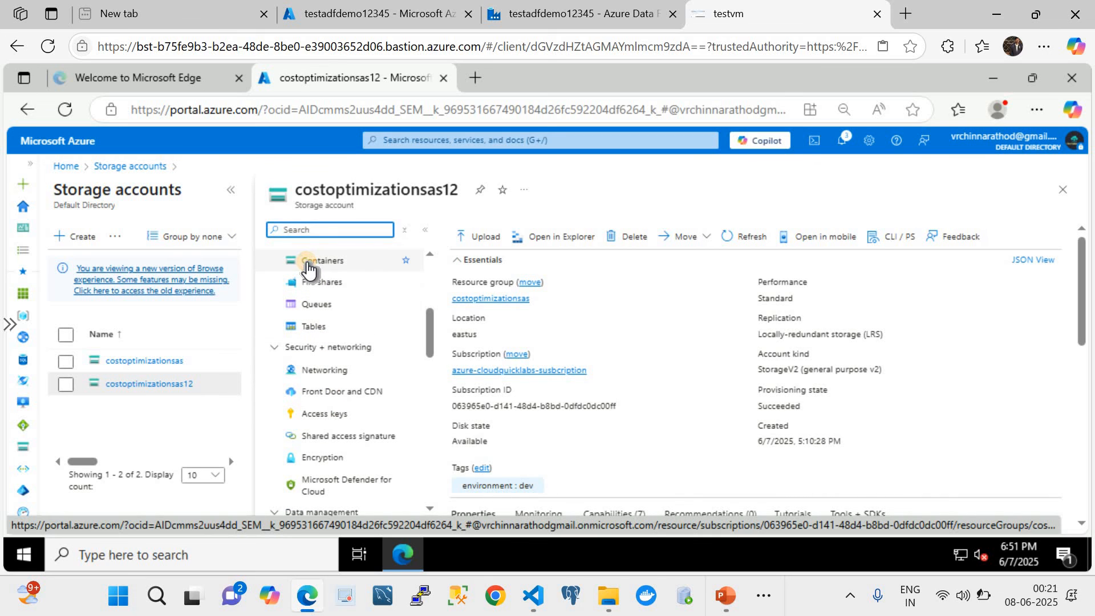
left_click(310, 261)
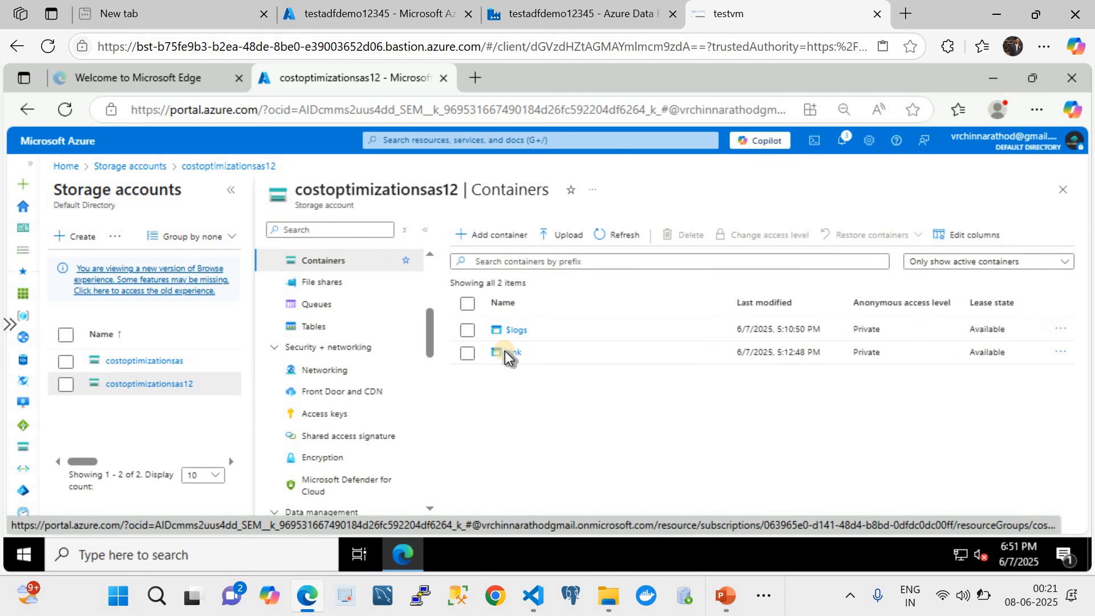
left_click(509, 357)
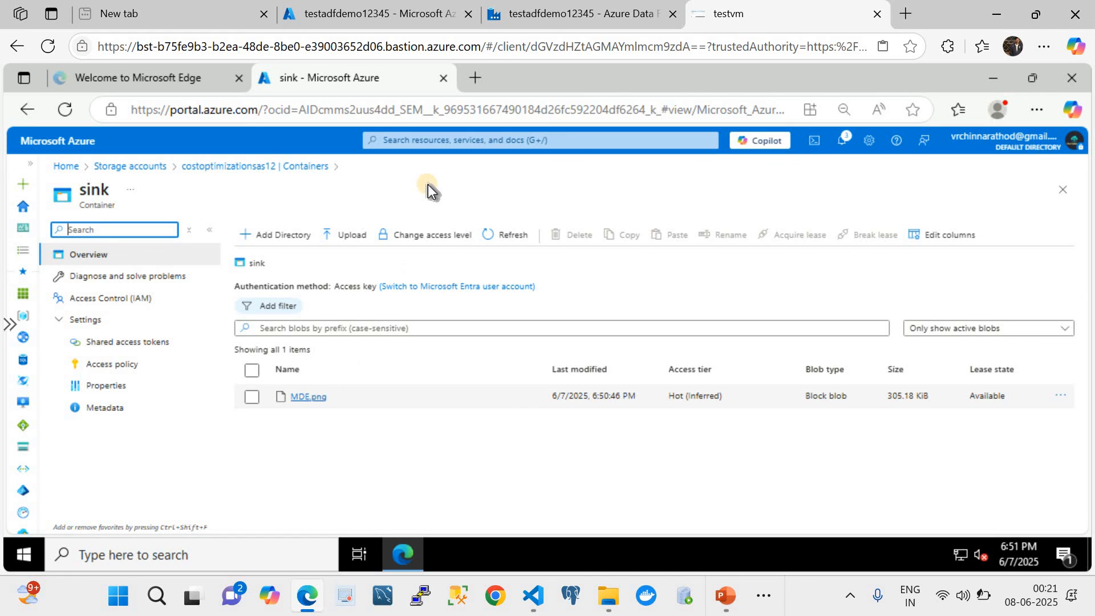
Open the testadf container of the costoptimizationsas storage account and copy the name of the MediClaim .docx blob
left_click(129, 169)
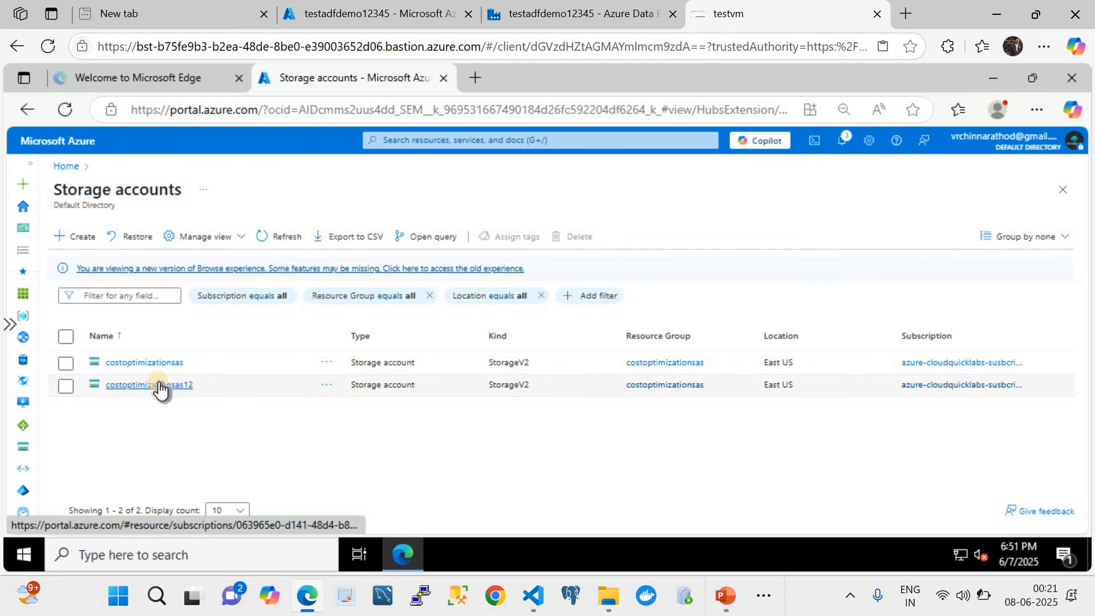
left_click(147, 363)
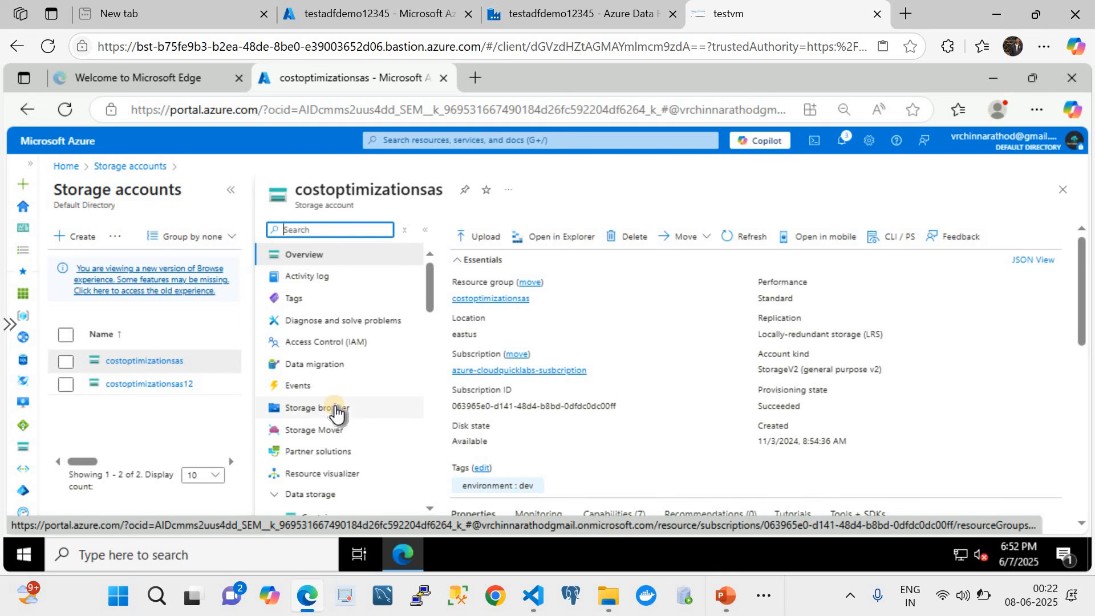
scroll(335, 412, "down", 5)
scroll(335, 412, "up", 2)
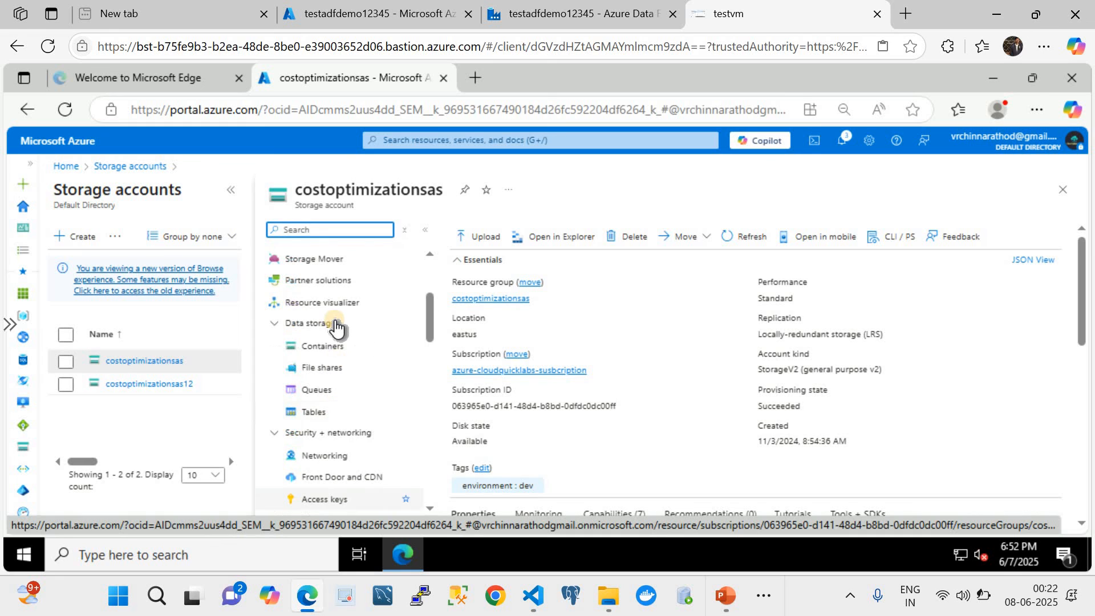
left_click(330, 355)
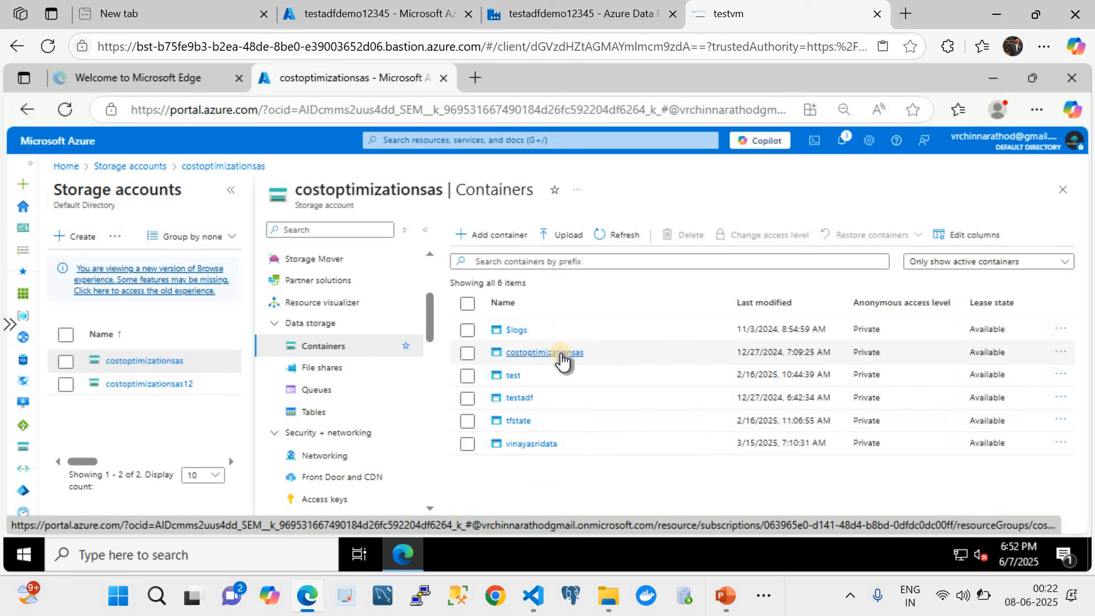
left_click(520, 398)
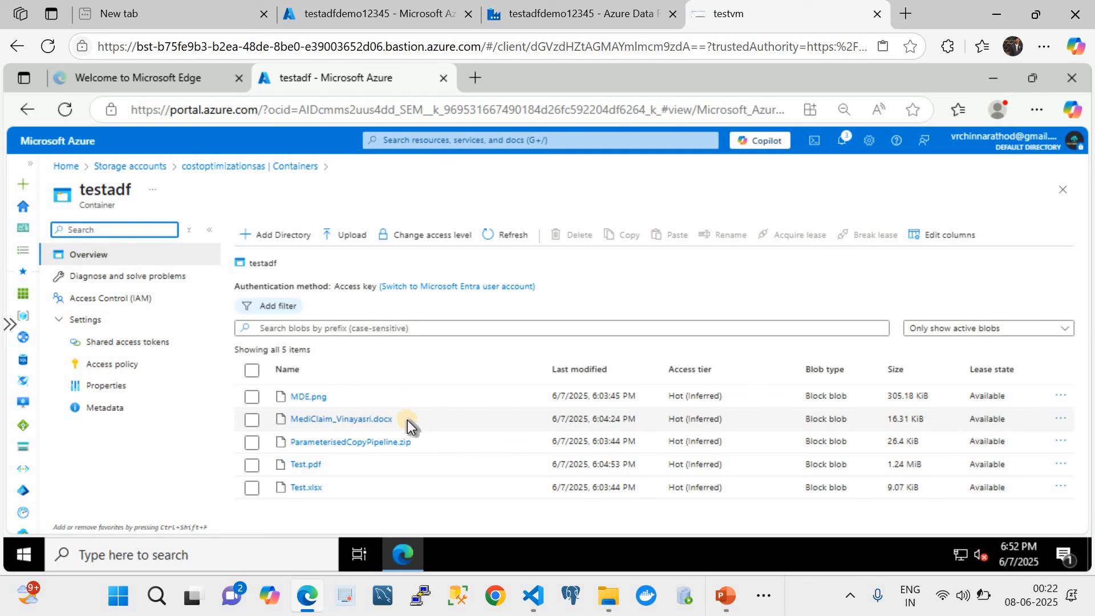
double_click(327, 422)
key("ctrl+c")
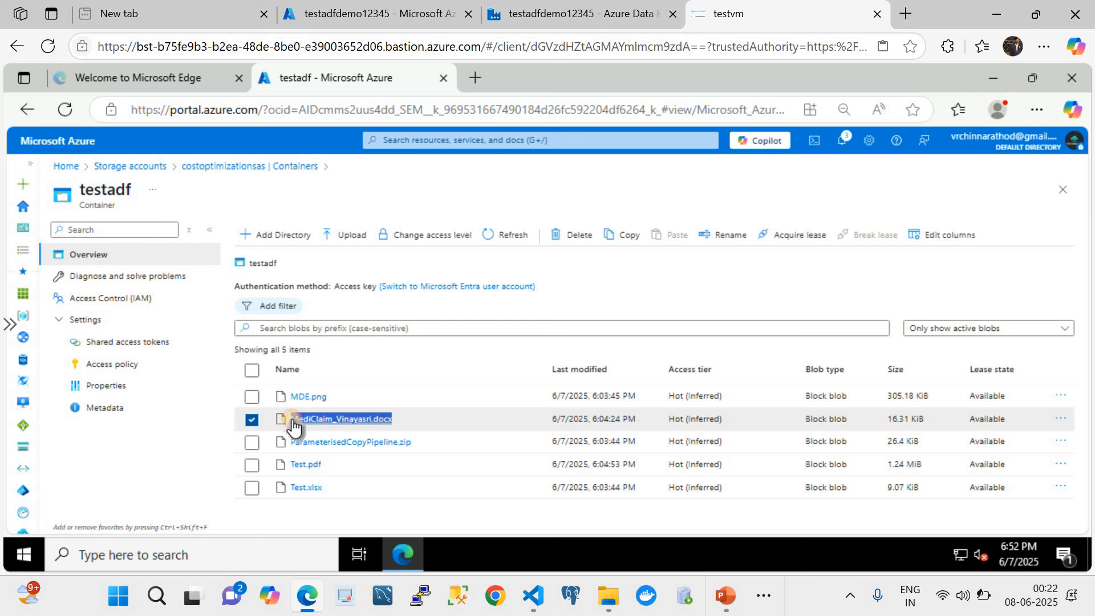
Back in the data factory, close the run details and trigger PvtDataCopyPipeline with the copied MediClaim .docx name as FileName
left_click(531, 12)
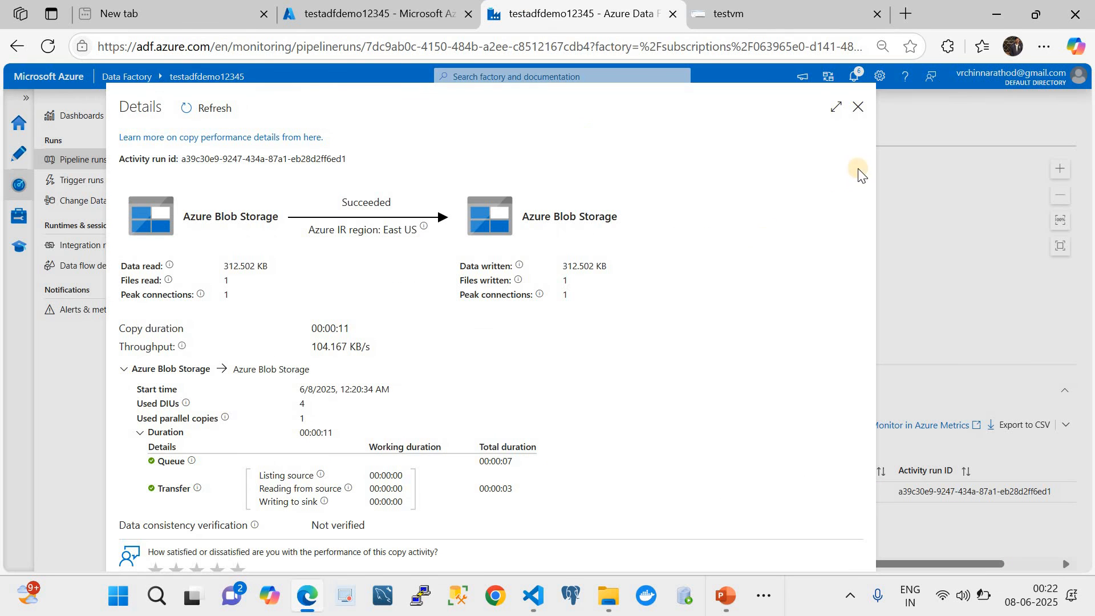
left_click(859, 105)
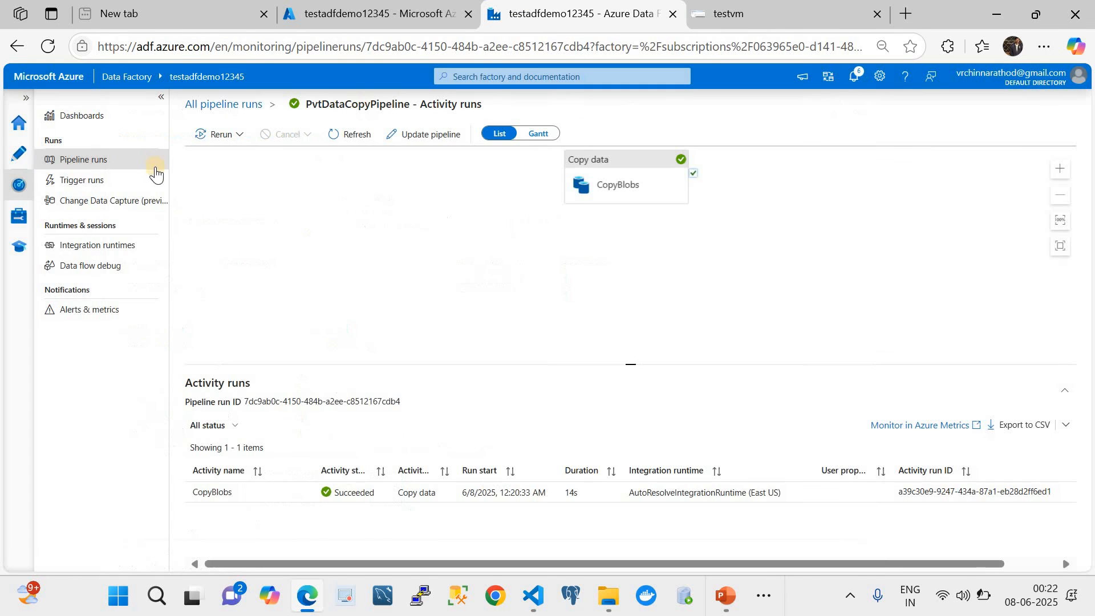
left_click(19, 163)
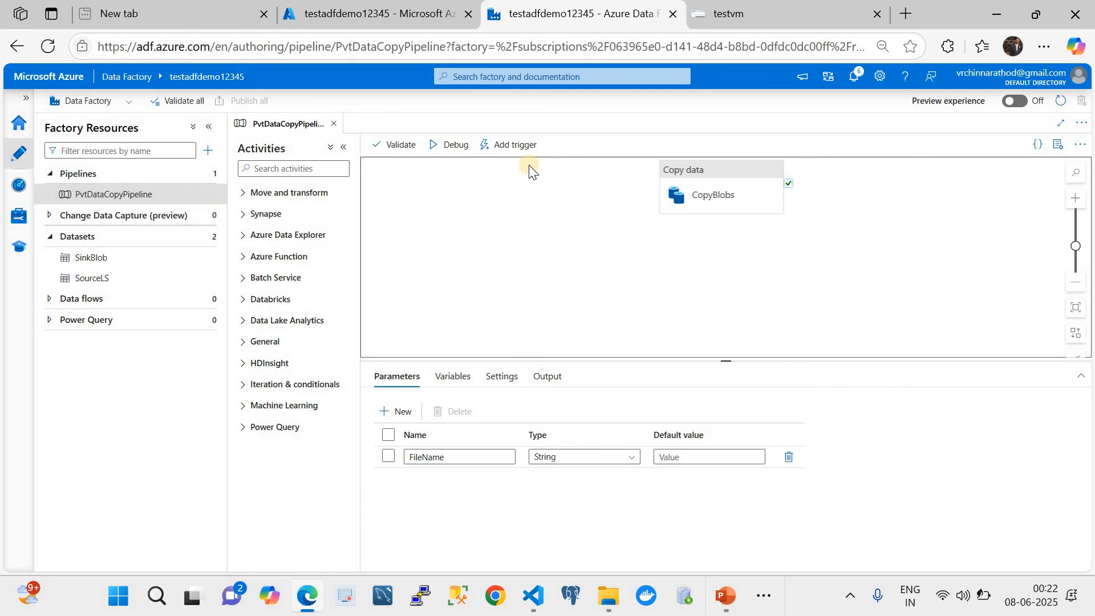
left_click(502, 144)
left_click(508, 168)
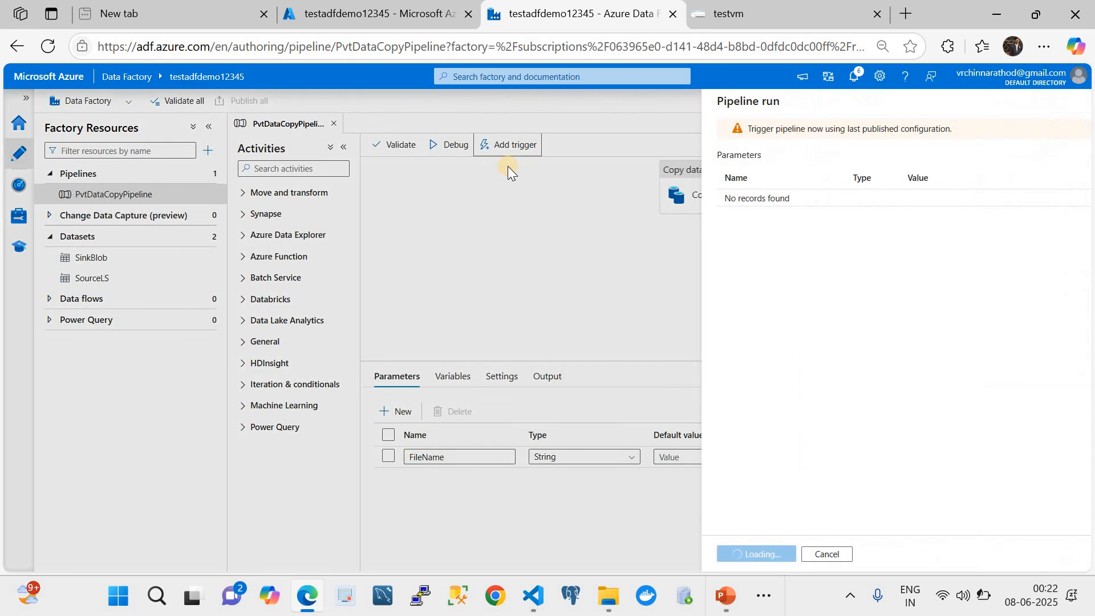
left_click(944, 200)
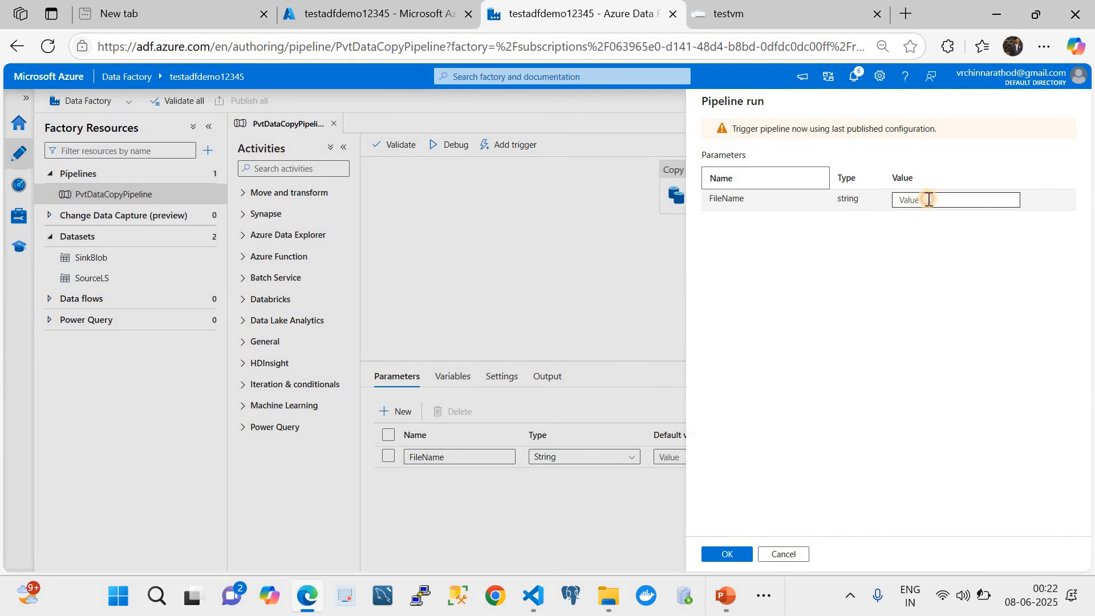
key("ctrl+v")
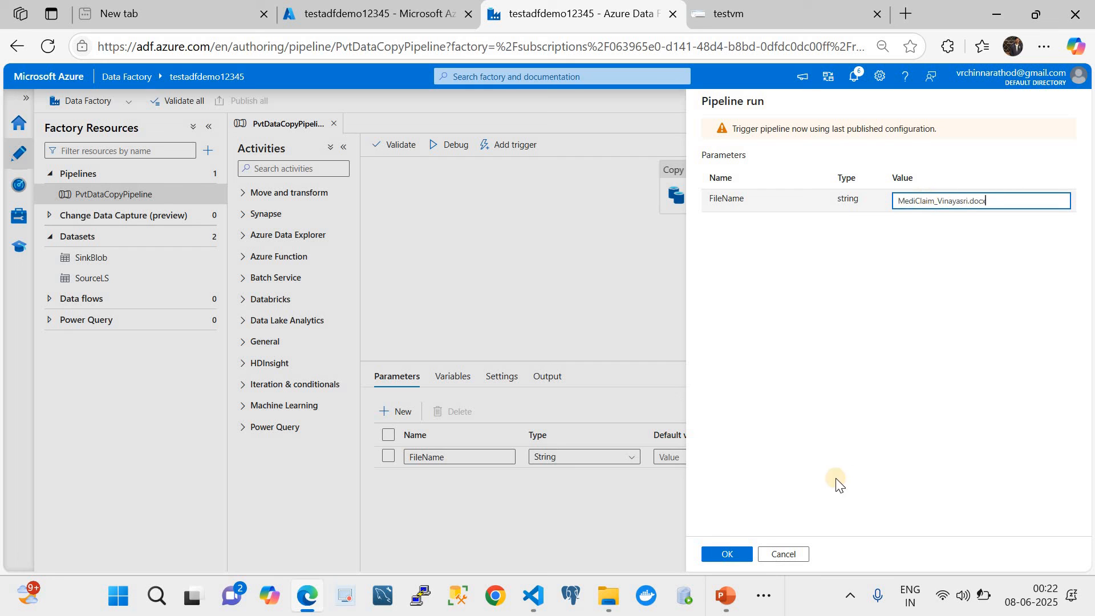
left_click(734, 555)
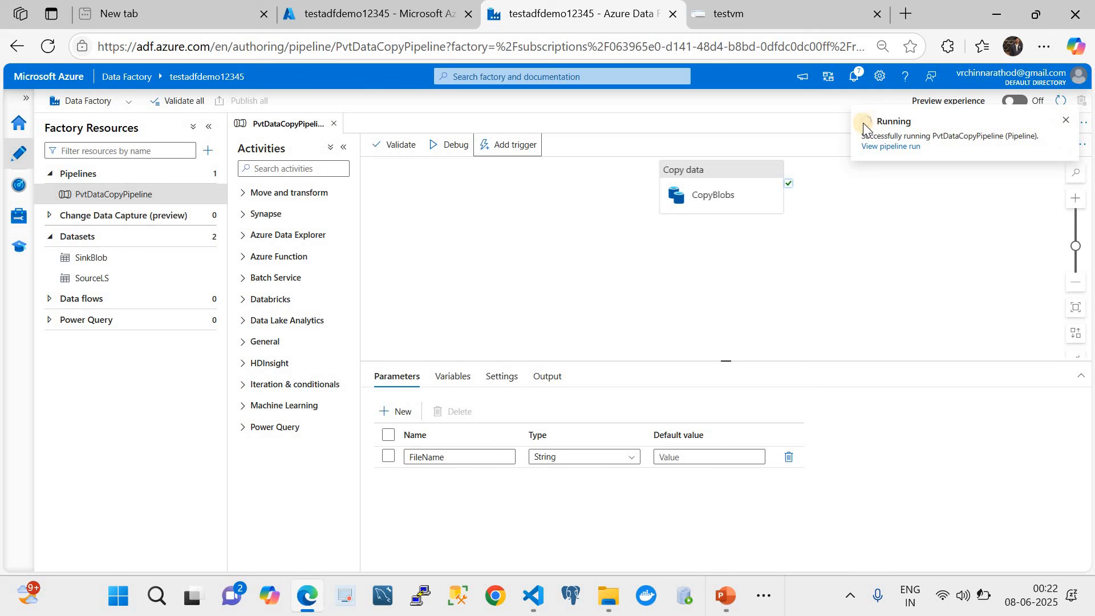
Monitor the newly triggered PvtDataCopyPipeline run, refreshing its status, and open the copy details of its CopyBlobs activity
left_click(19, 188)
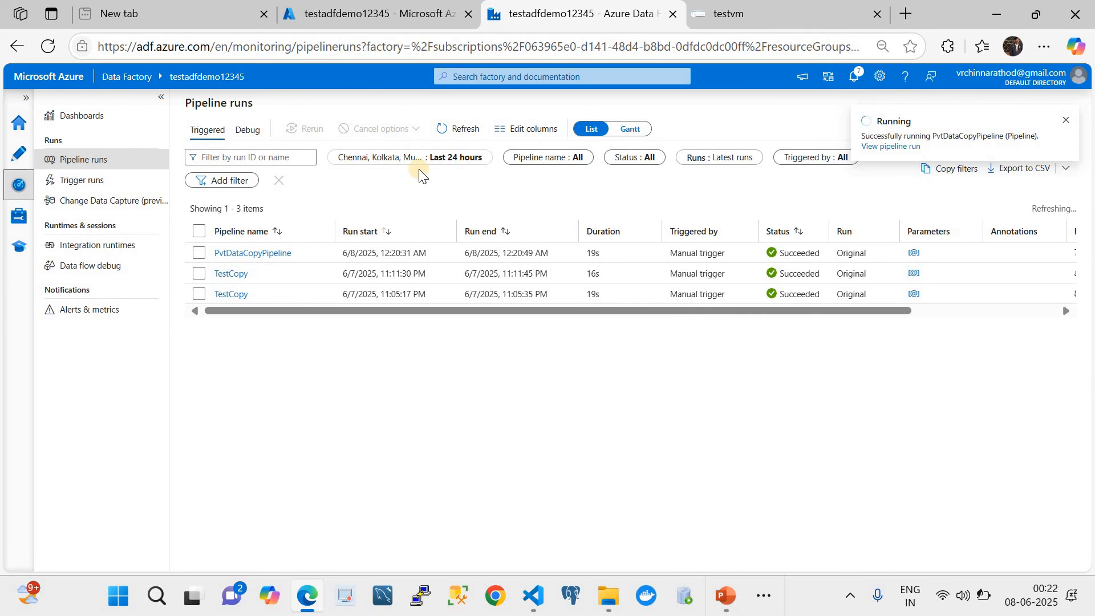
left_click(464, 130)
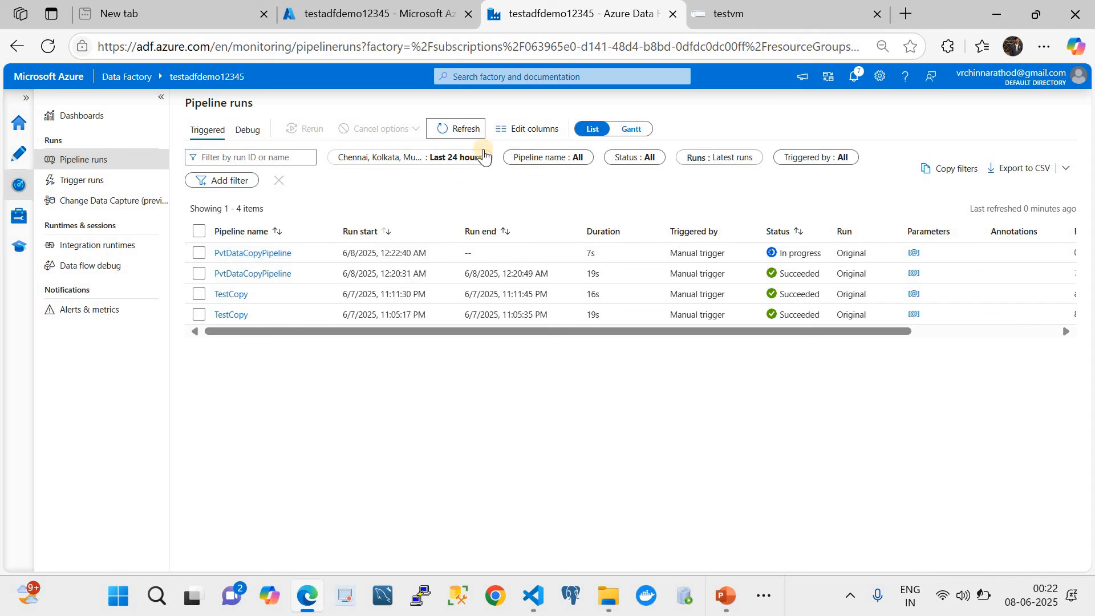
left_click(458, 130)
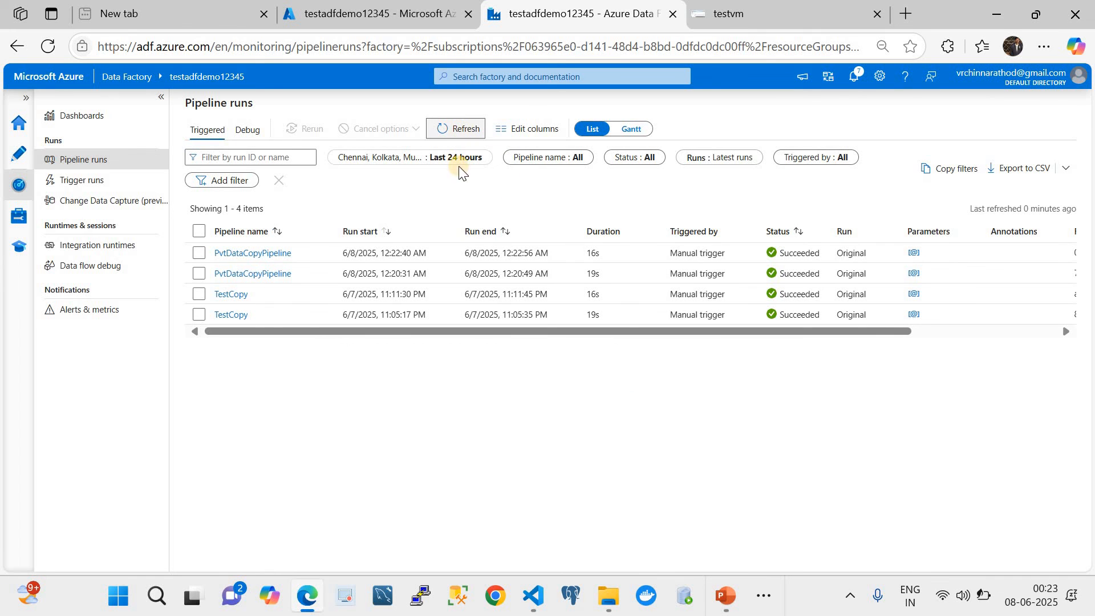
left_click(261, 253)
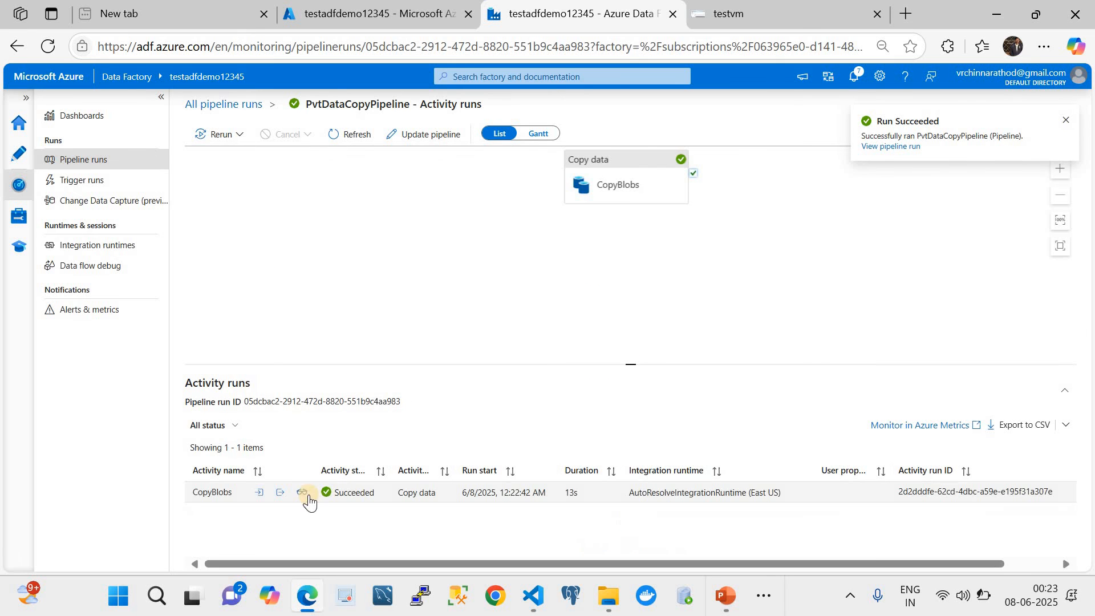
left_click(303, 493)
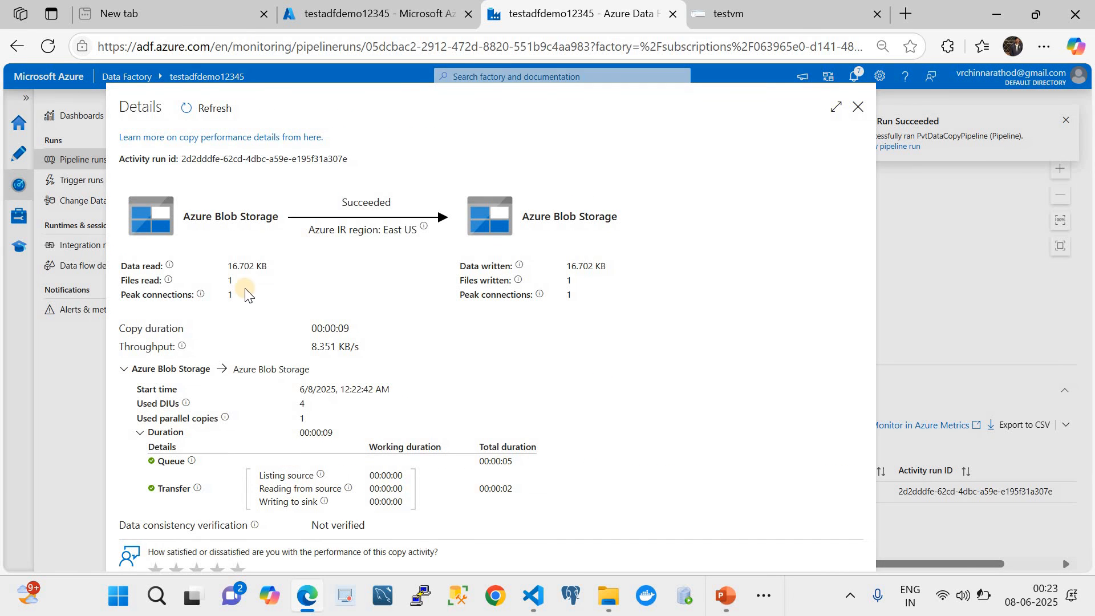
Reconnect the testvm session and open the sink container of costoptimizationsas12 to check for the copied MediClaim .docx blob
left_click(725, 13)
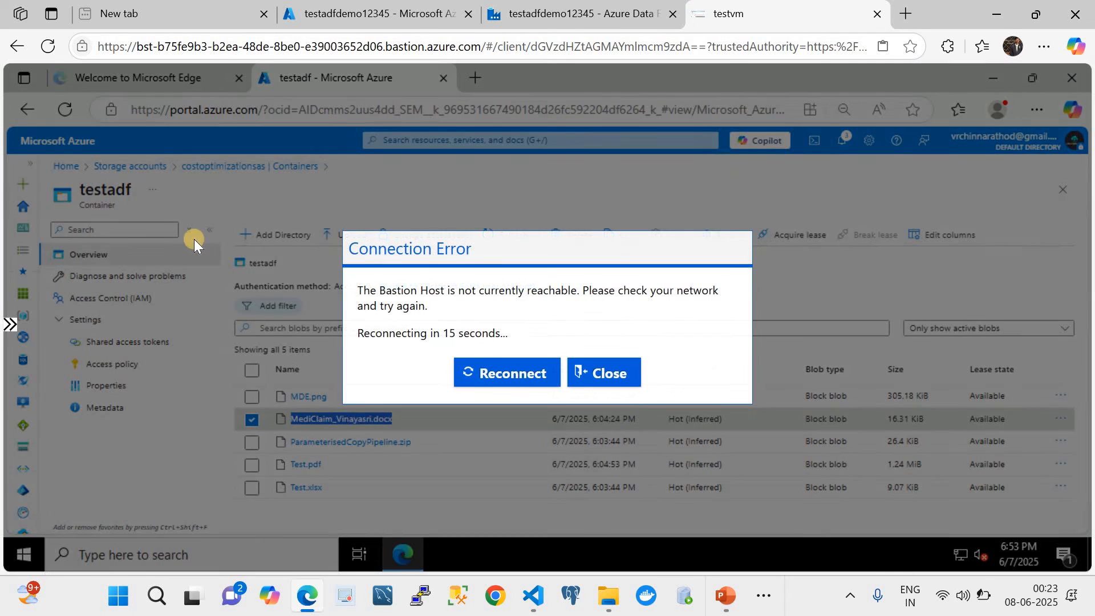
left_click(519, 366)
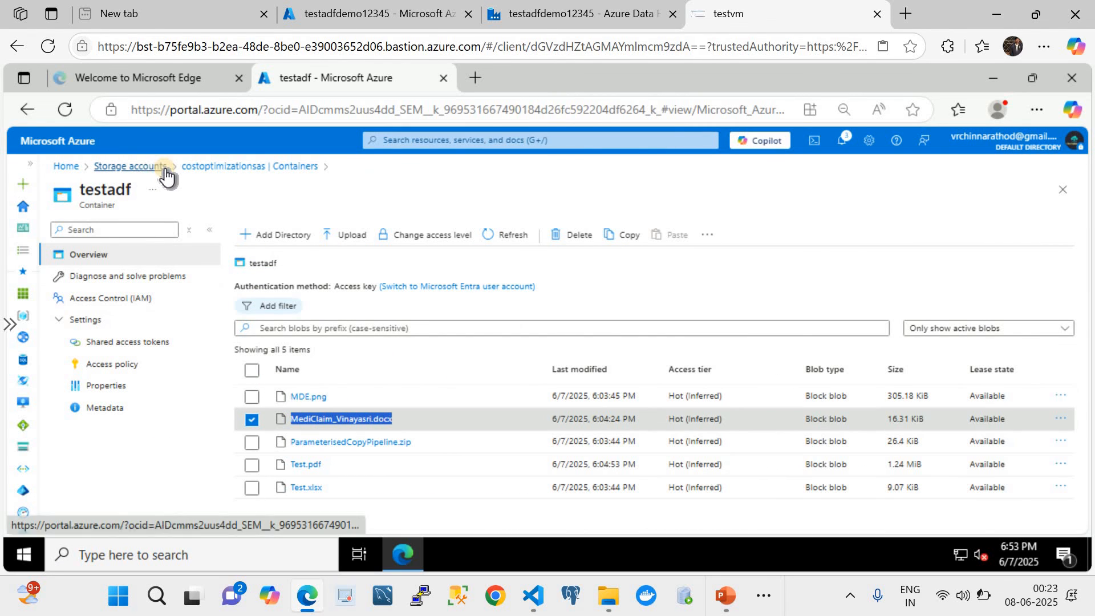
left_click(132, 170)
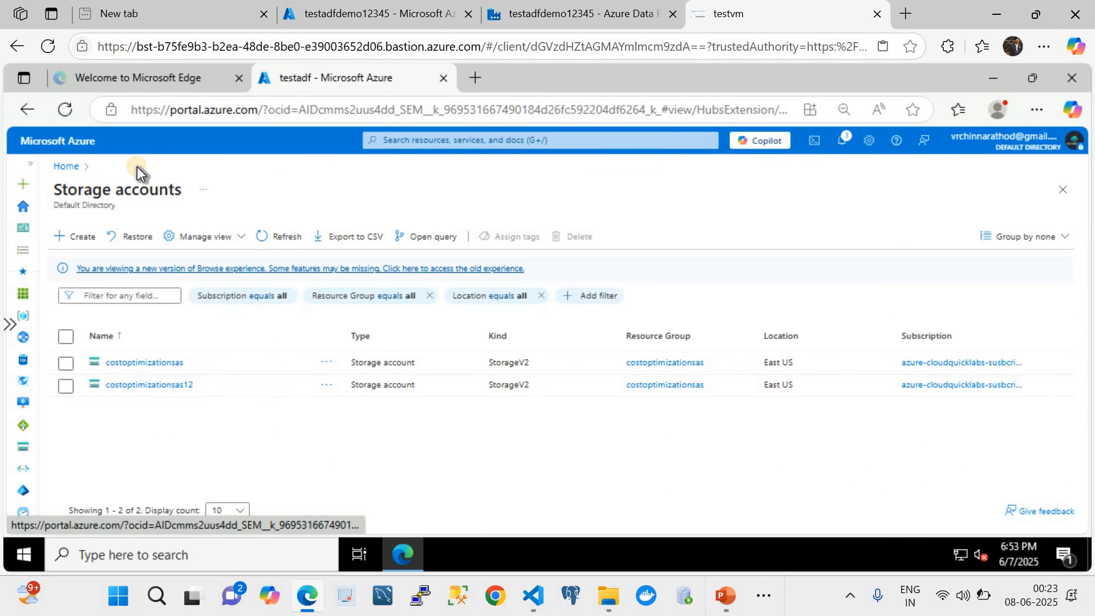
left_click(161, 387)
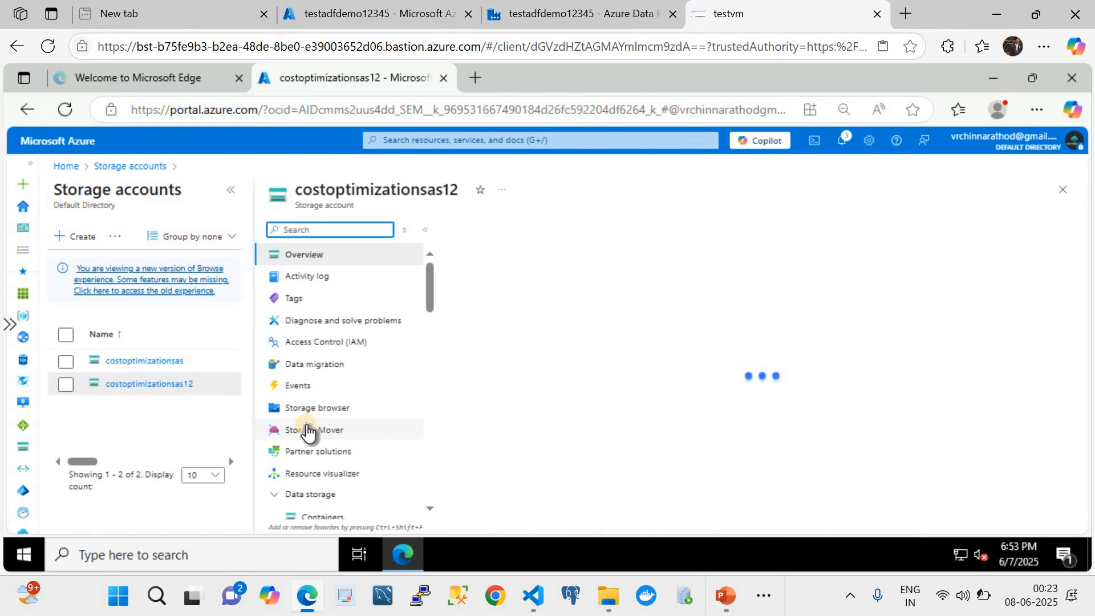
scroll(309, 427, "down", 4)
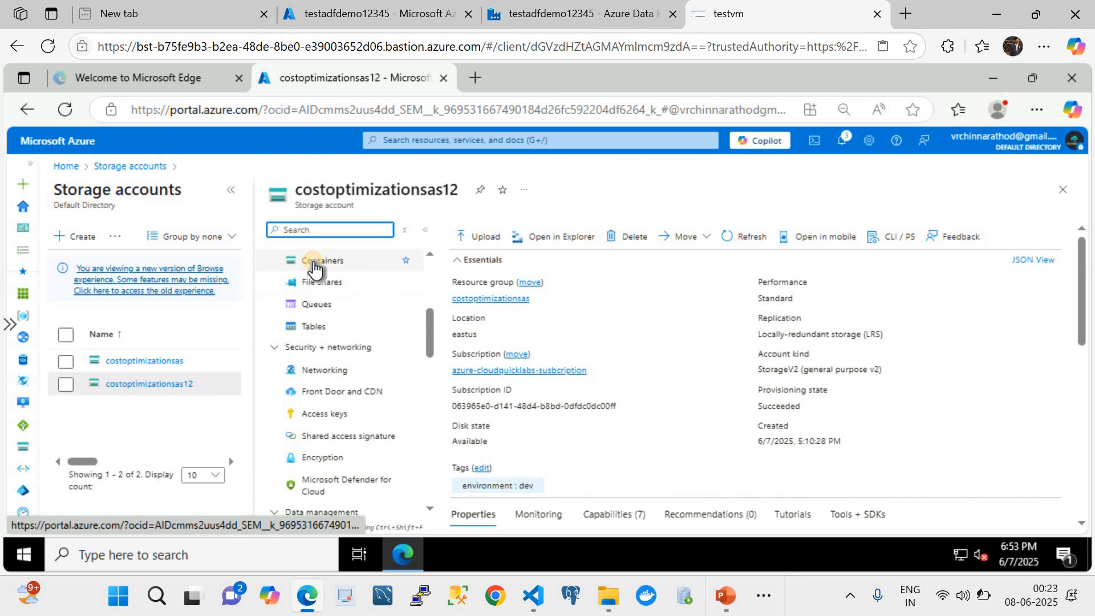
left_click(314, 269)
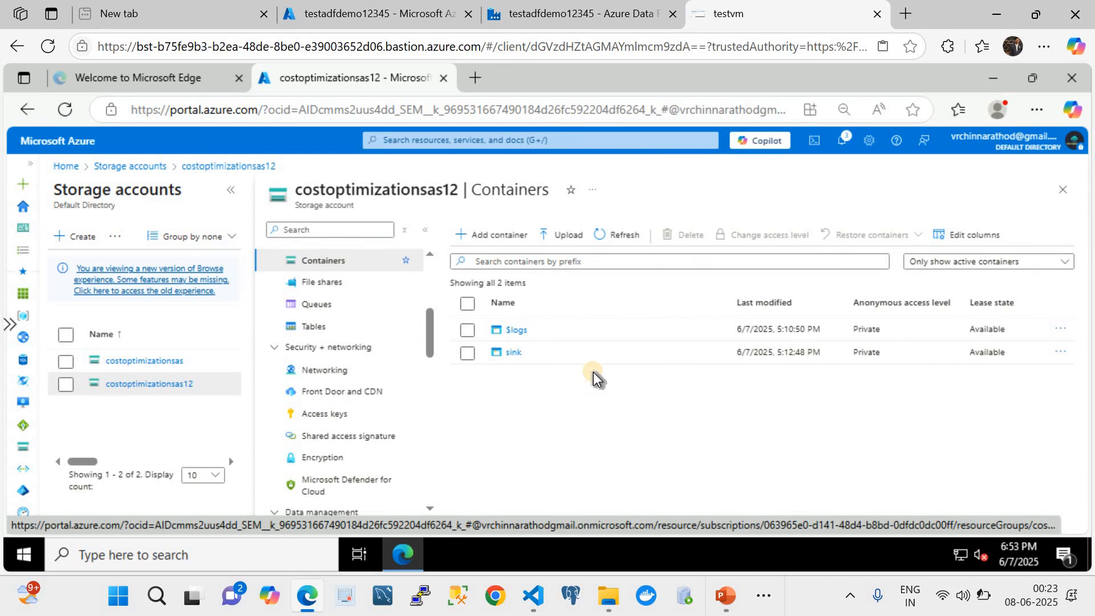
left_click(513, 353)
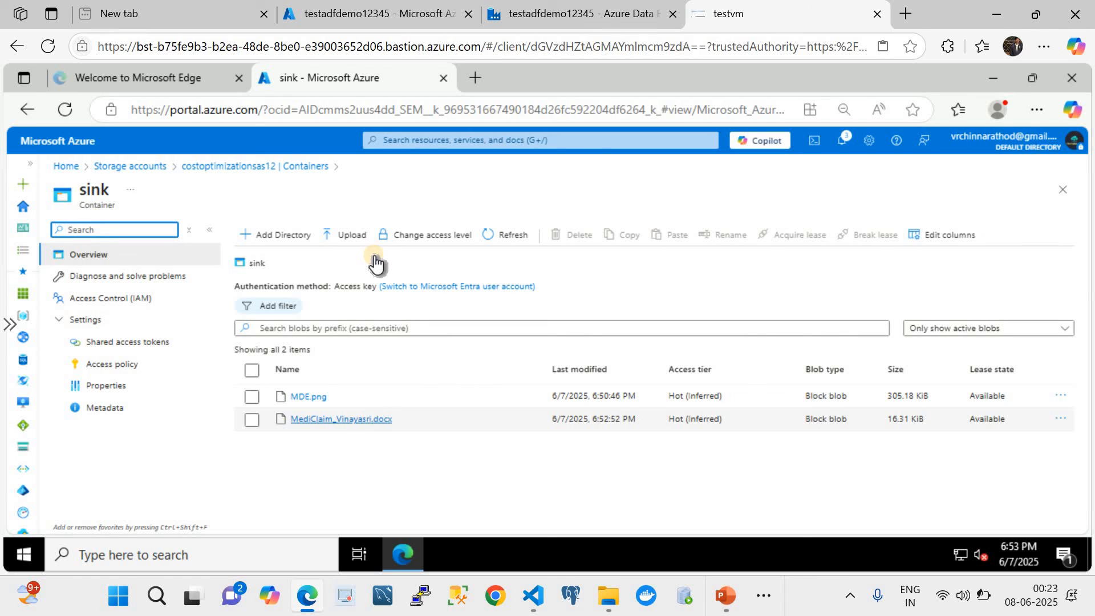
Open the testadf container of the costoptimizationsas storage account and copy the blob name Test.pdf
left_click(110, 167)
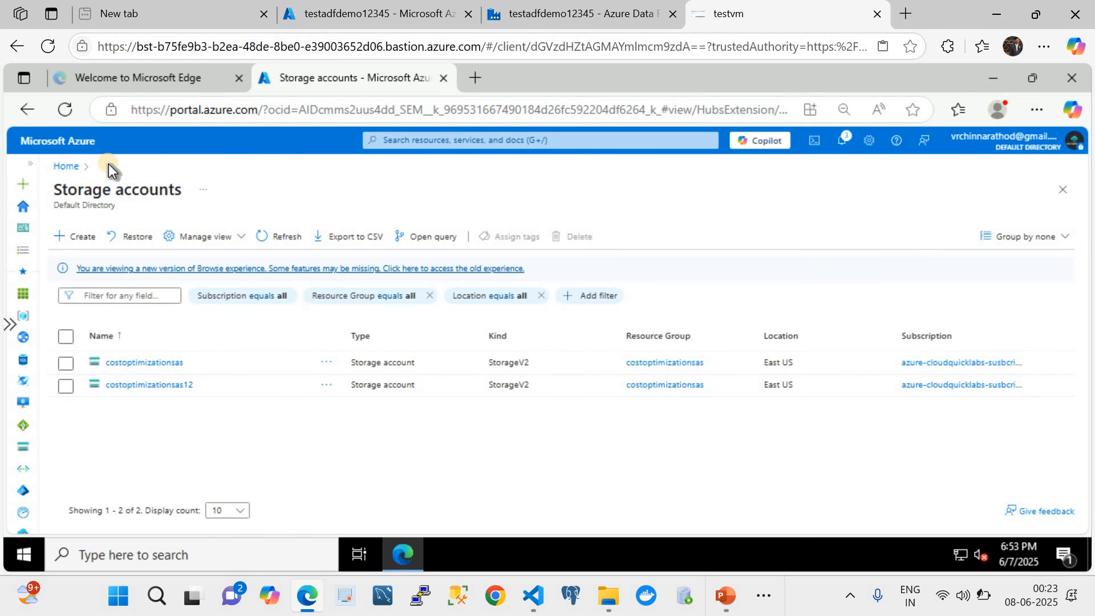
left_click(156, 362)
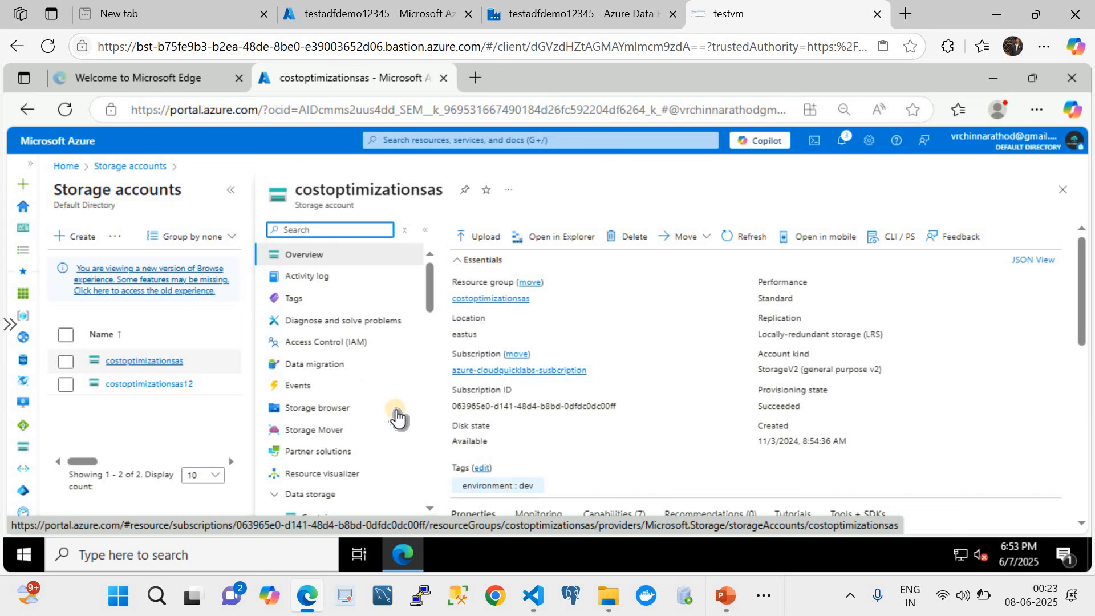
scroll(388, 411, "down", 5)
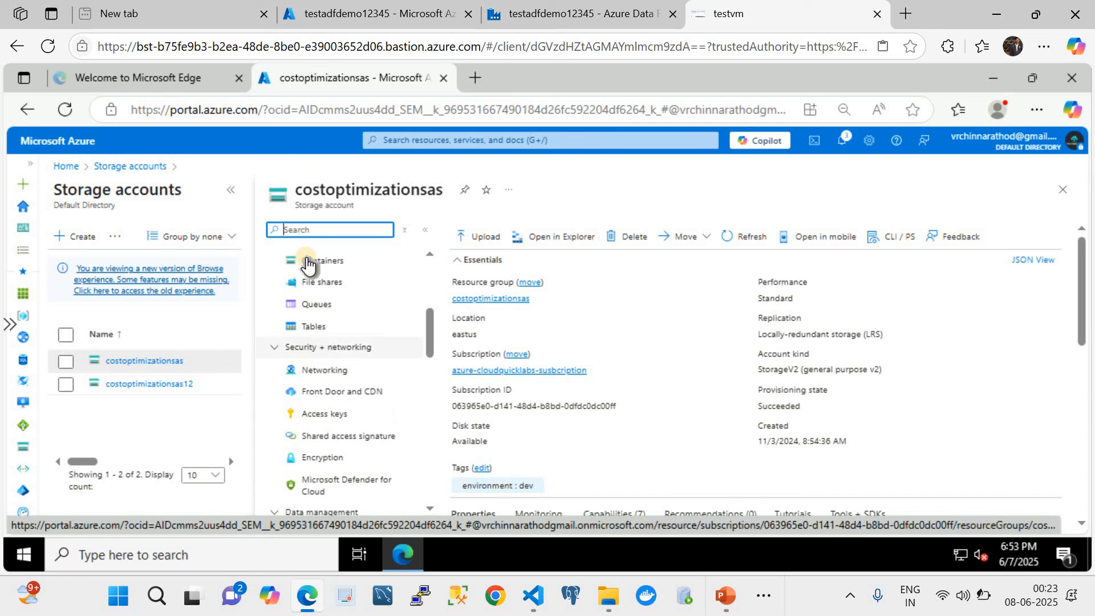
left_click(308, 263)
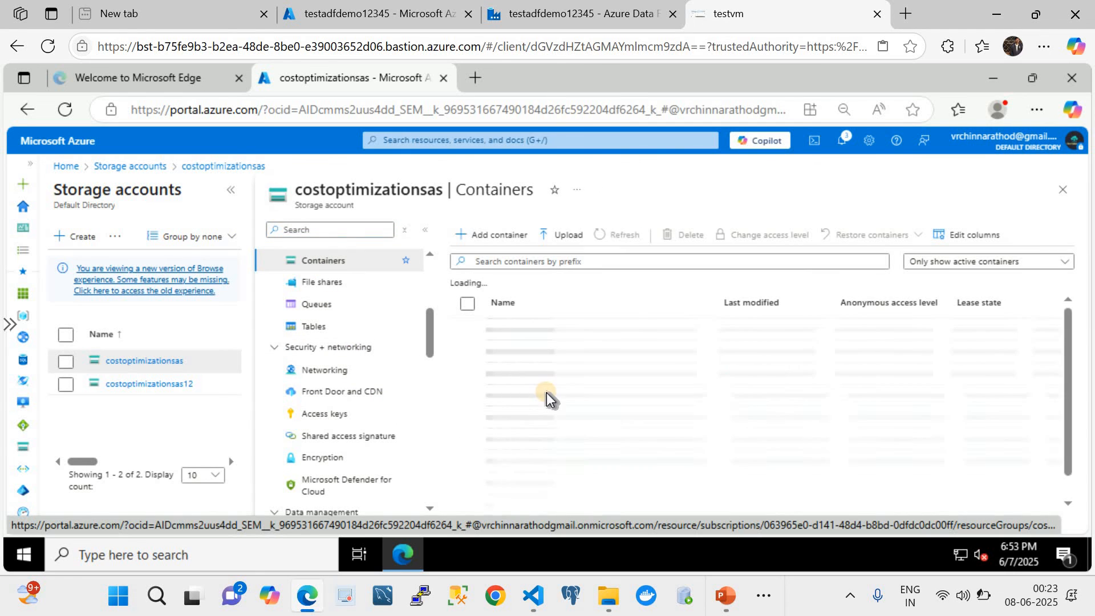
left_click(520, 398)
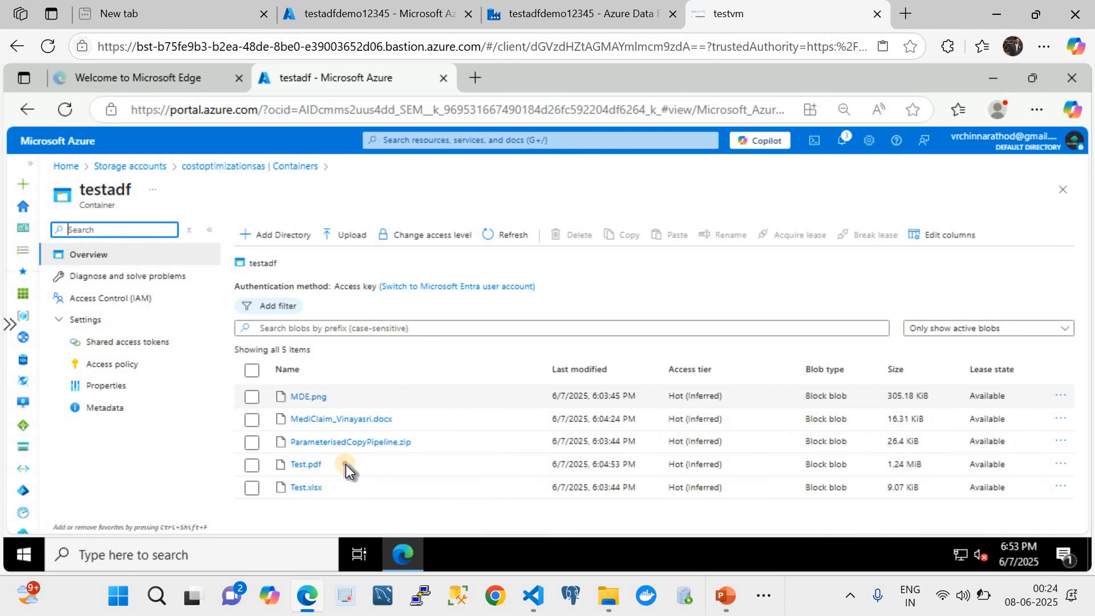
left_click_drag(331, 464, 287, 464)
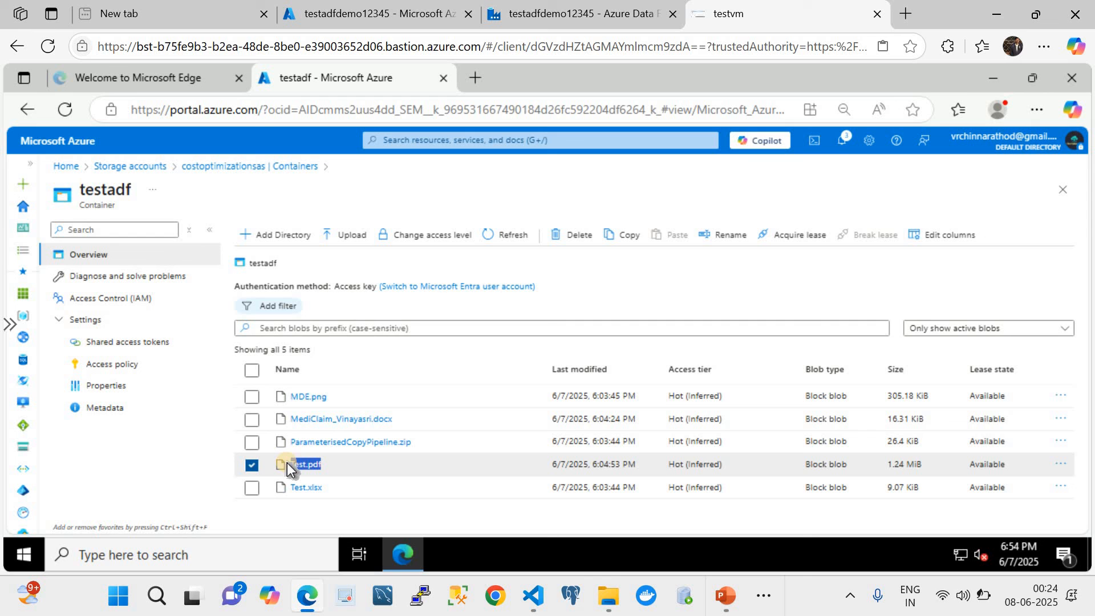
Return to the data factory, close the copy details, and trigger PvtDataCopyPipeline with FileName set to Test.pdf
left_click(565, 14)
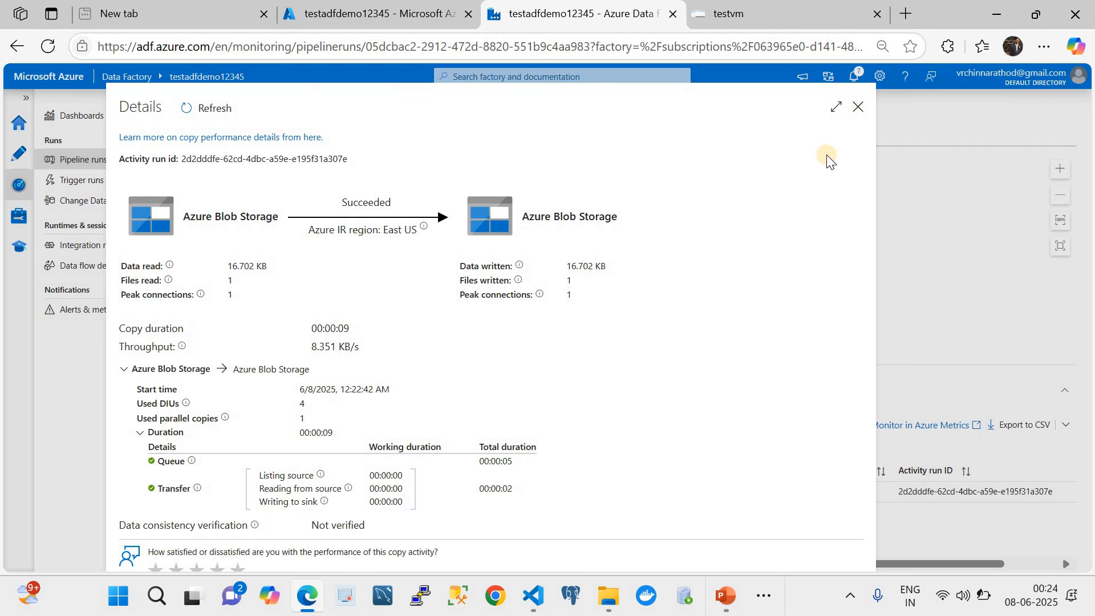
left_click(858, 109)
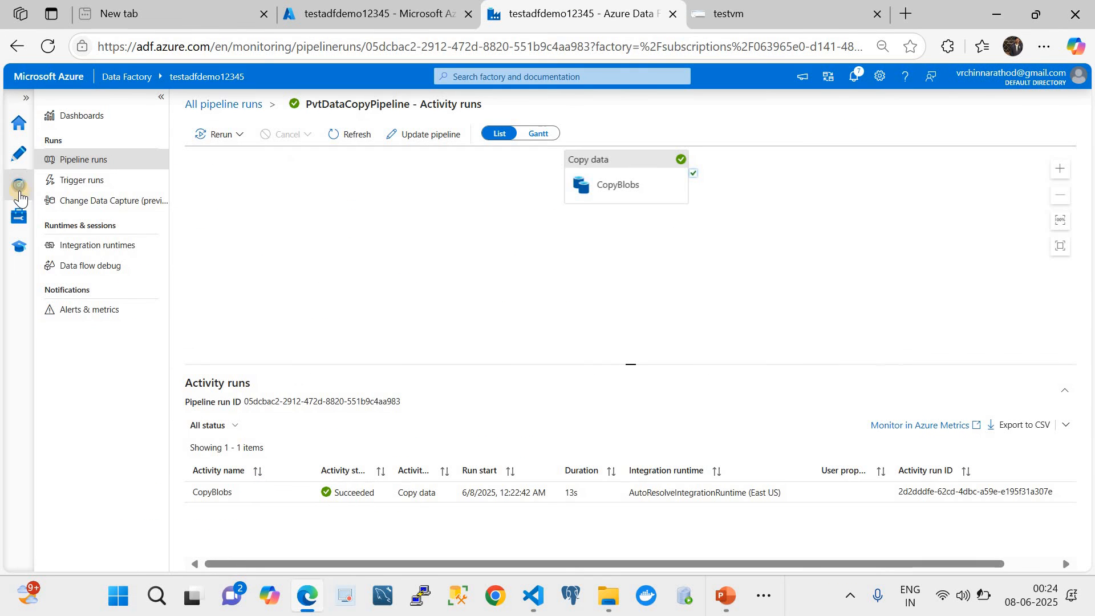
left_click(19, 157)
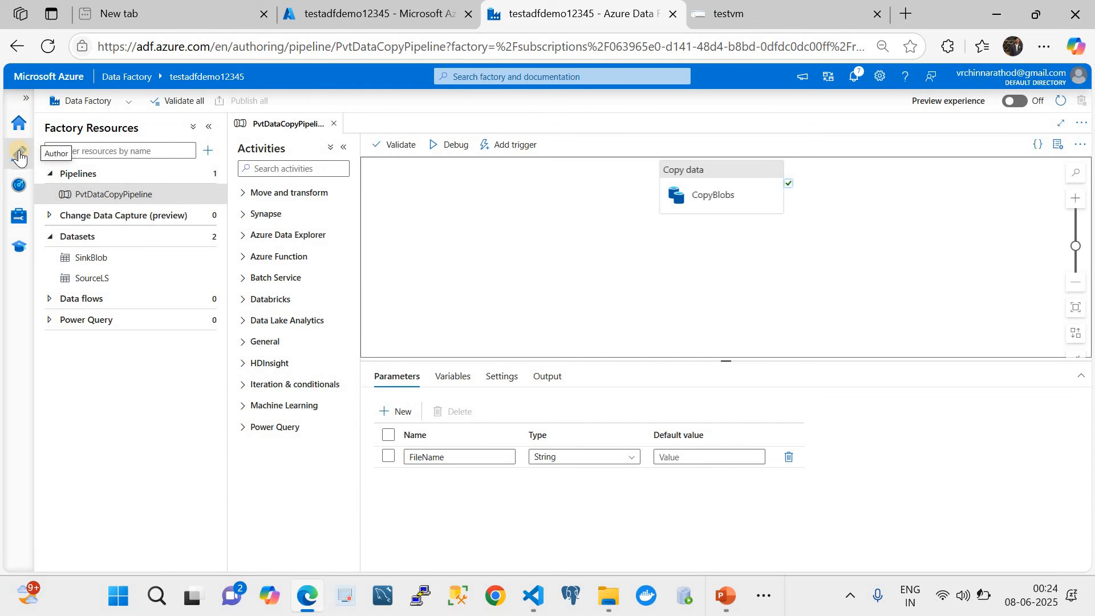
left_click(516, 146)
left_click(516, 166)
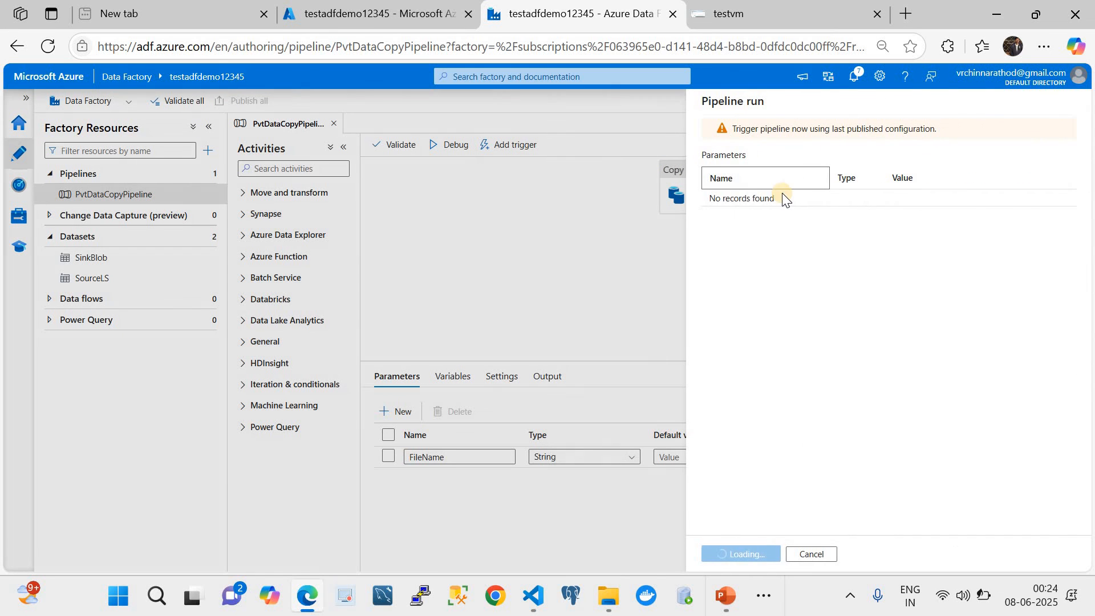
left_click(934, 199)
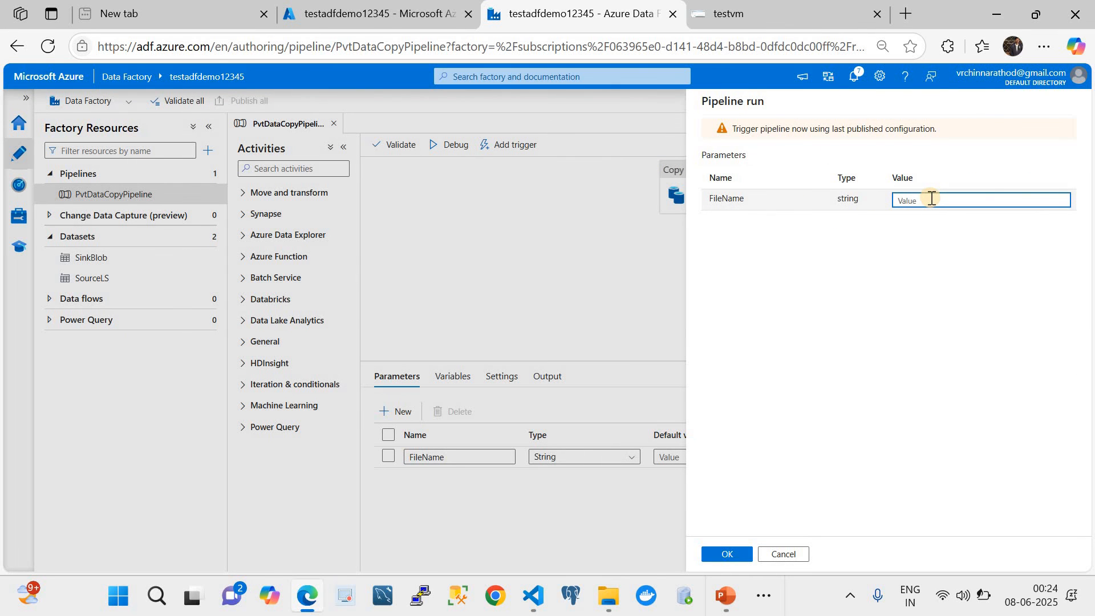
type("Test.pdf")
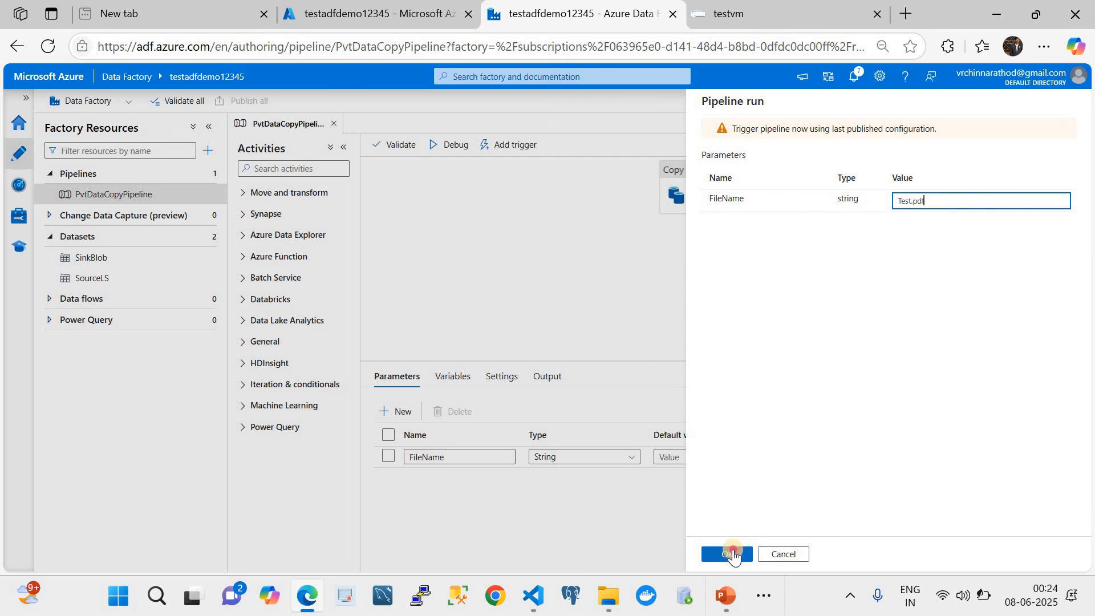
left_click(733, 553)
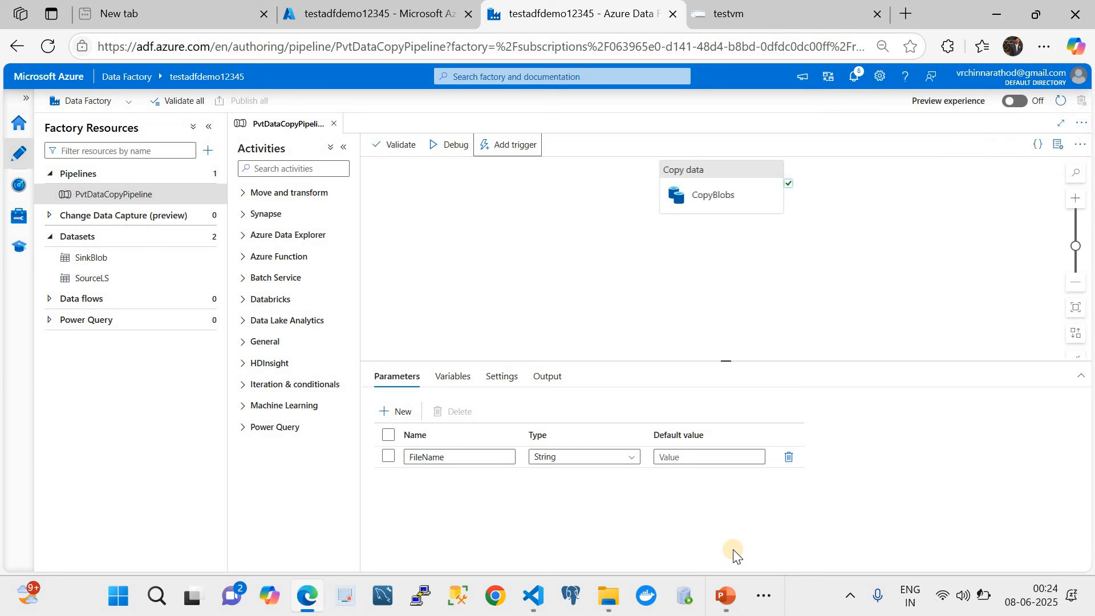
Monitor the PvtDataCopyPipeline run for Test.pdf, refreshing the list of pipeline runs until it finishes
left_click(15, 192)
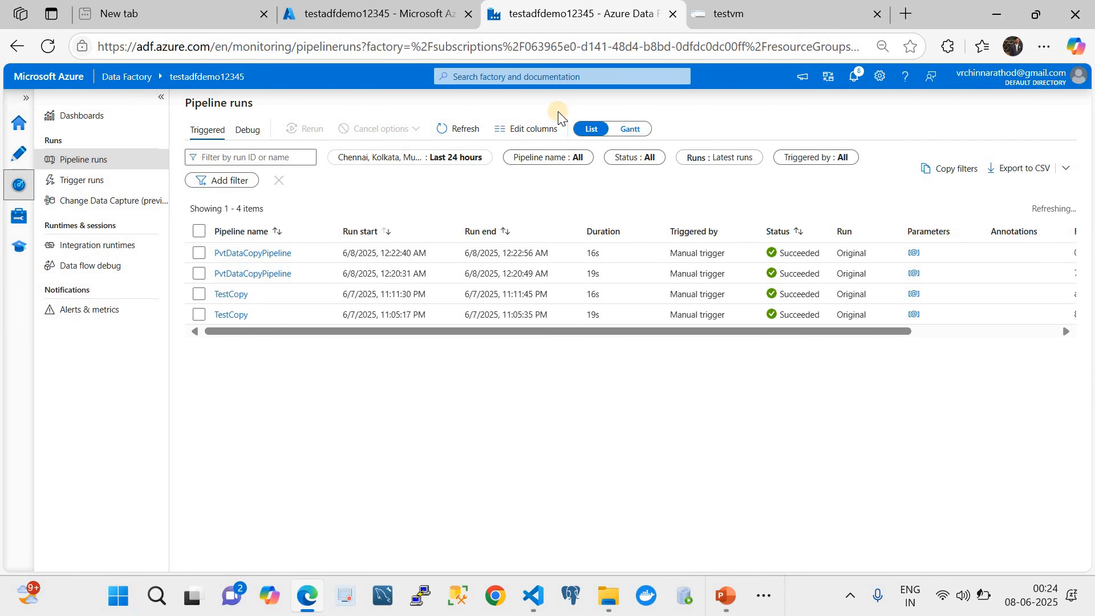
left_click(456, 129)
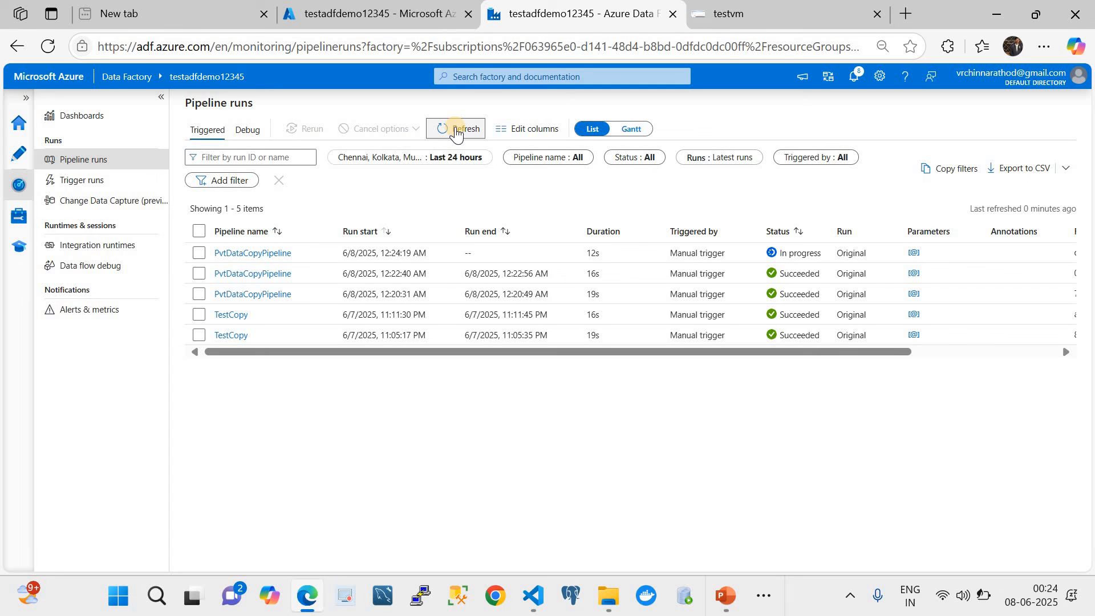
left_click(457, 129)
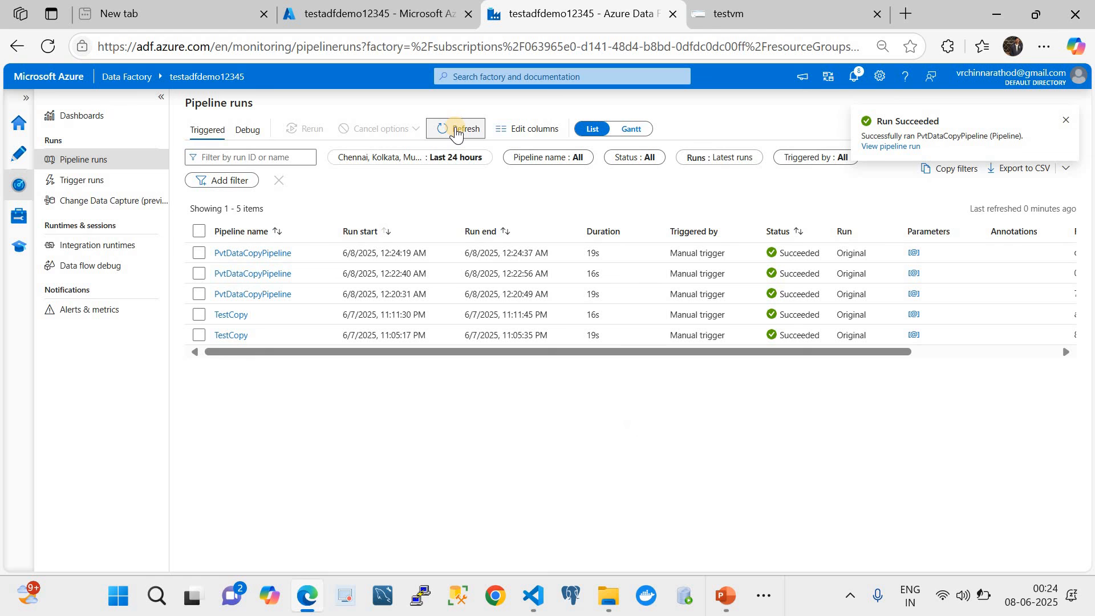
In the testvm session, check the sink container of costoptimizationsas12 for Test.pdf, and switch to the PowerPoint architecture slide
left_click(756, 11)
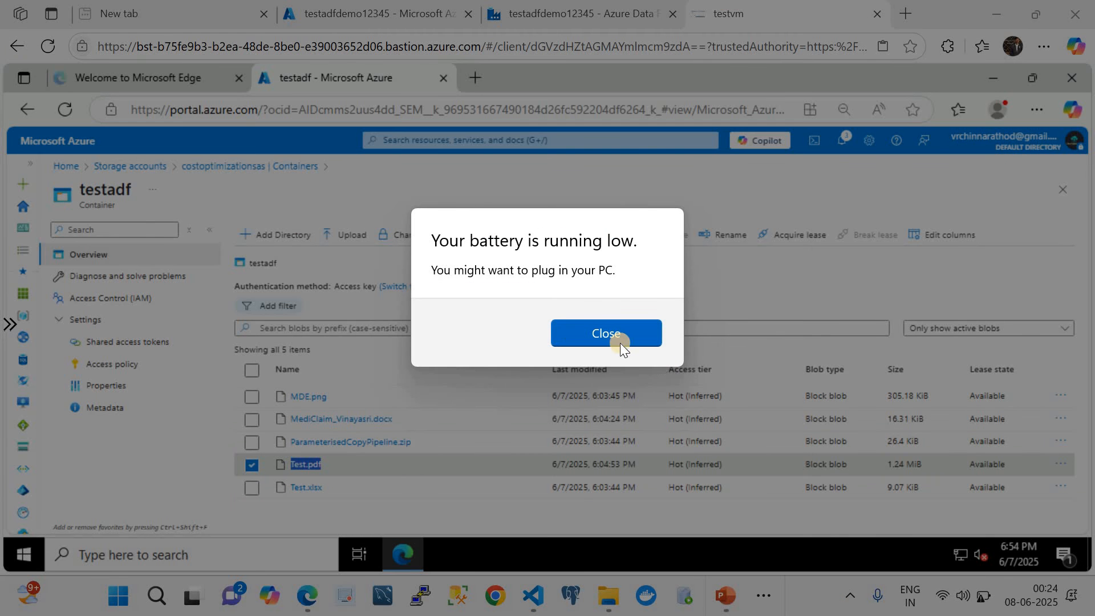
left_click(606, 336)
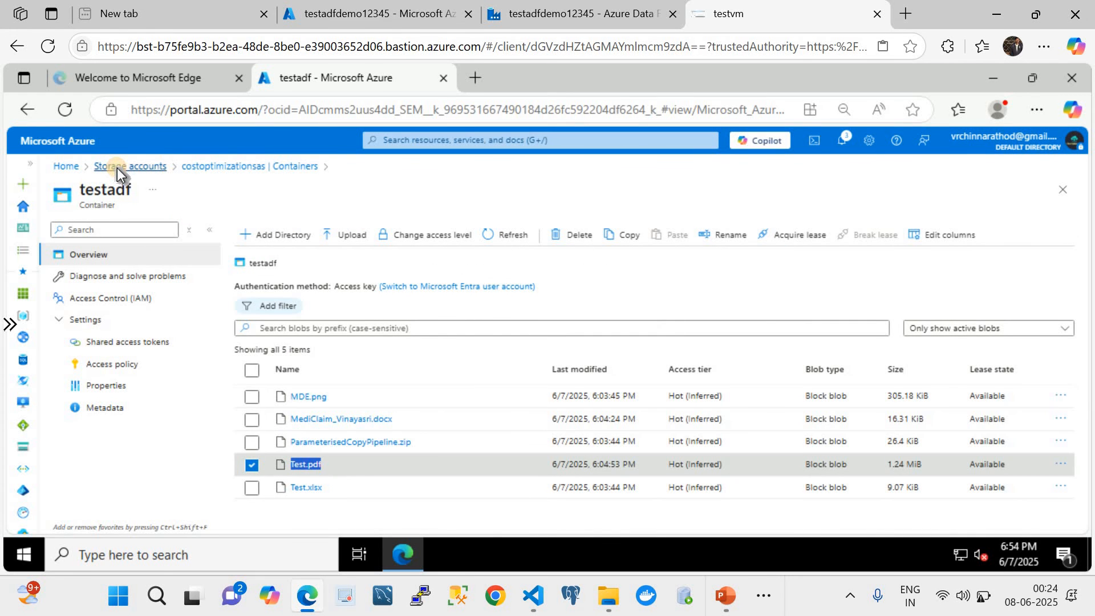
left_click(117, 167)
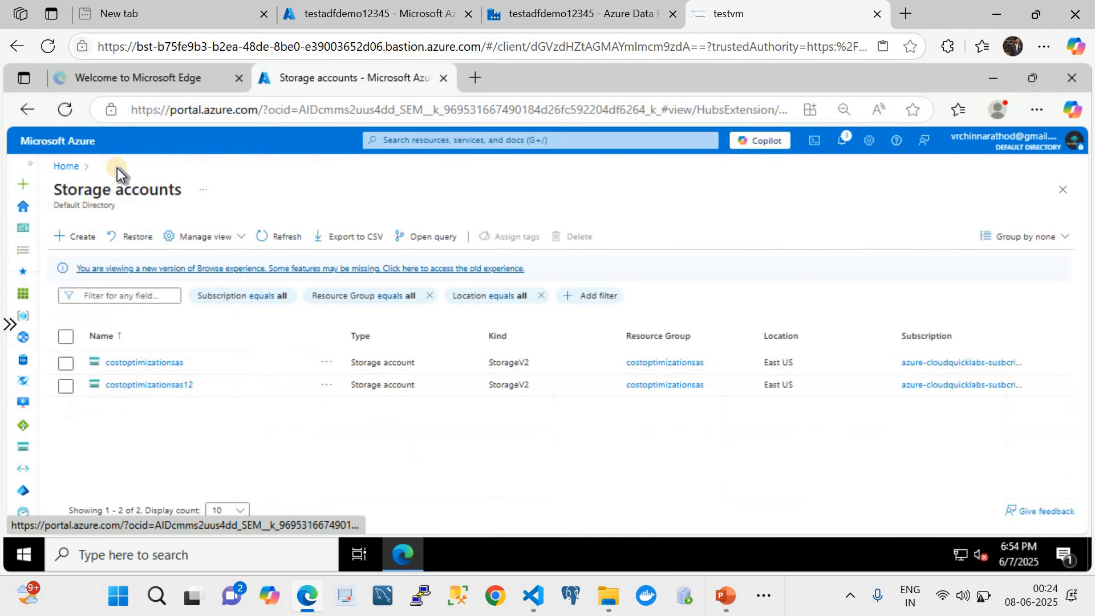
left_click(180, 386)
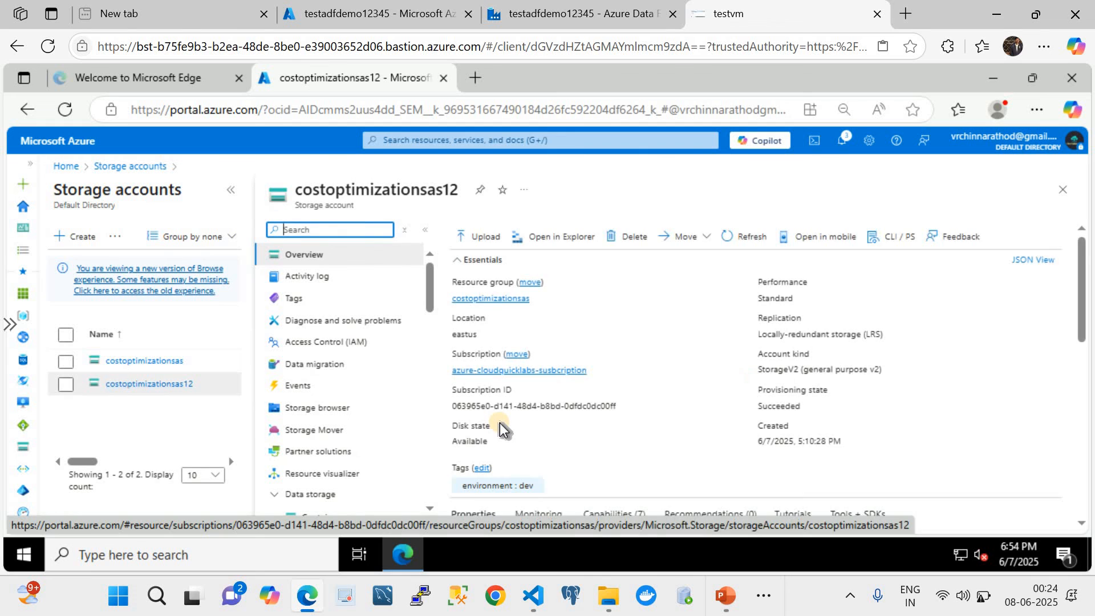
scroll(490, 433, "down", 10)
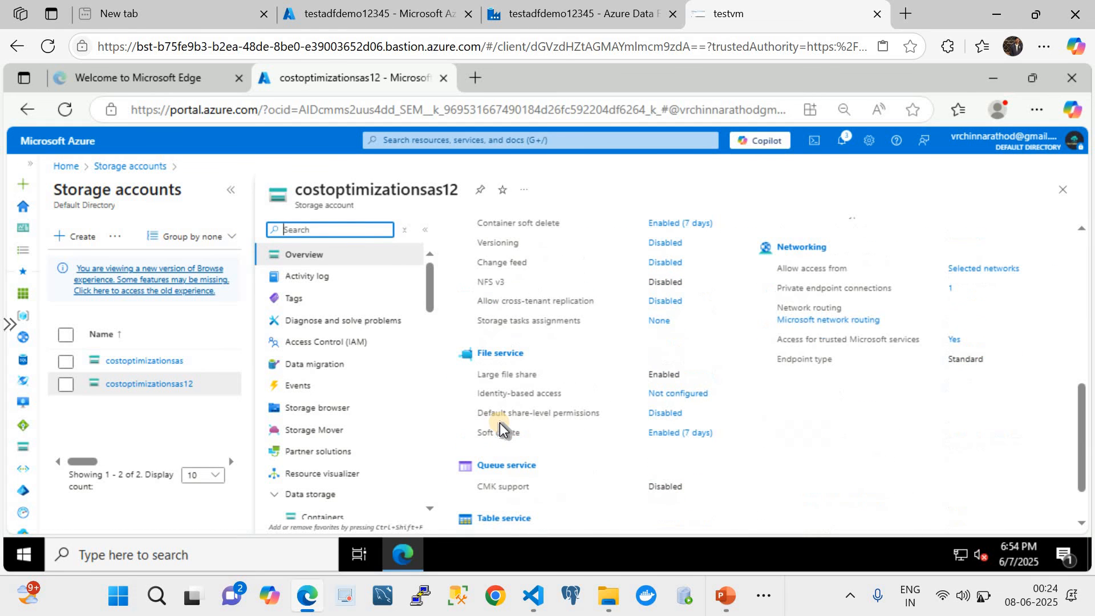
scroll(371, 474, "down", 3)
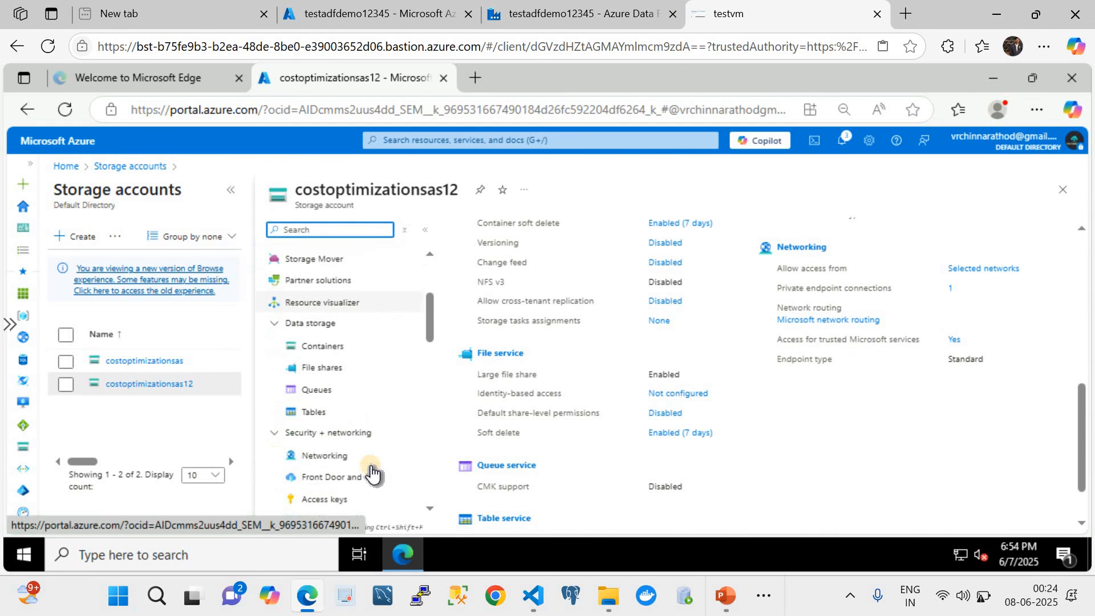
left_click(321, 346)
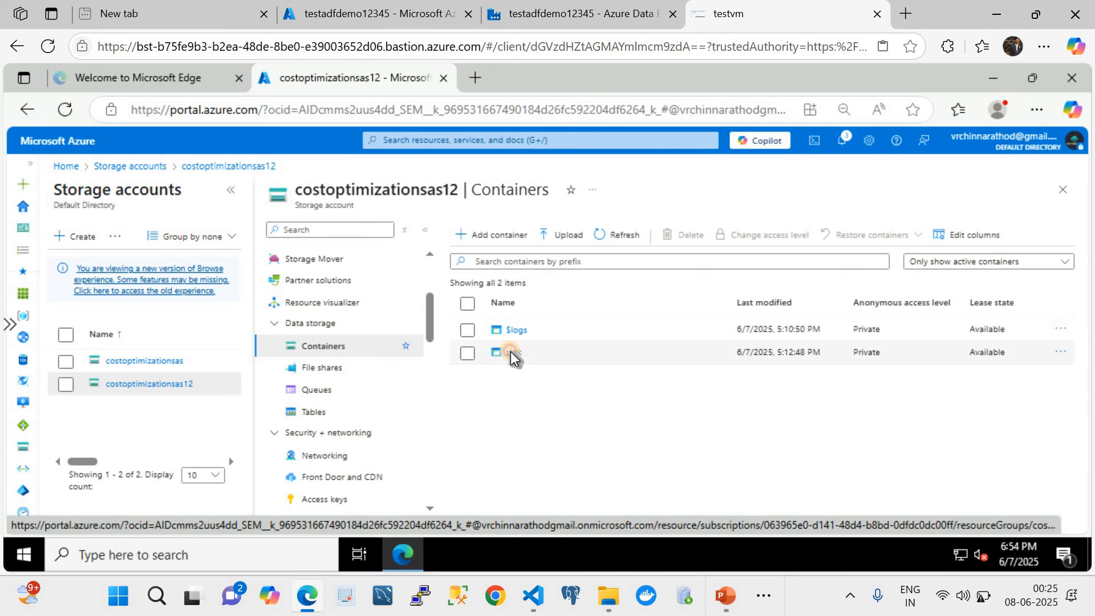
left_click(513, 355)
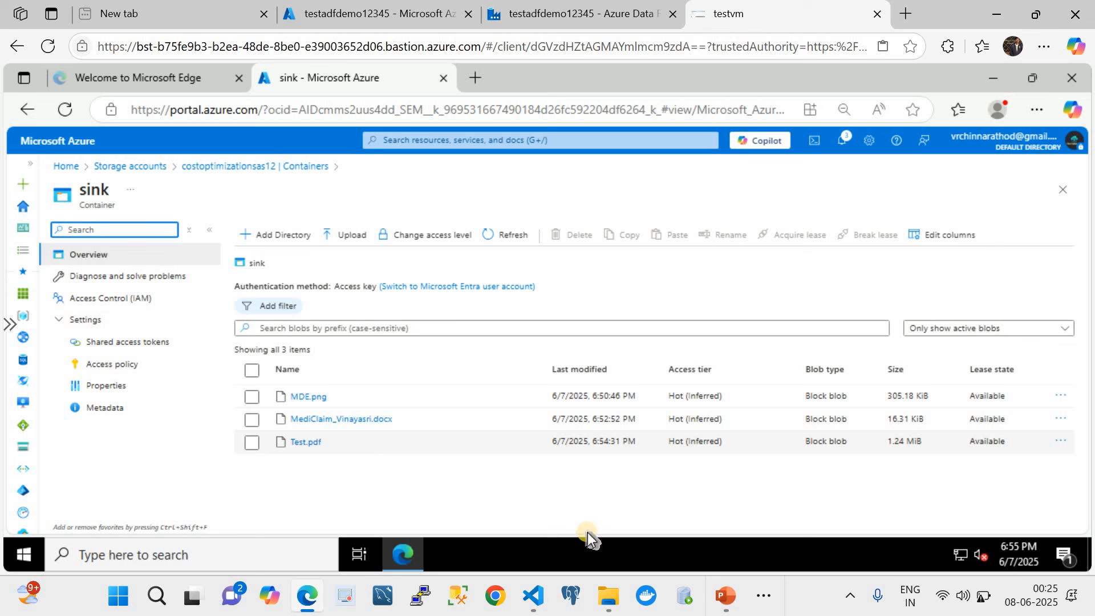
left_click(725, 595)
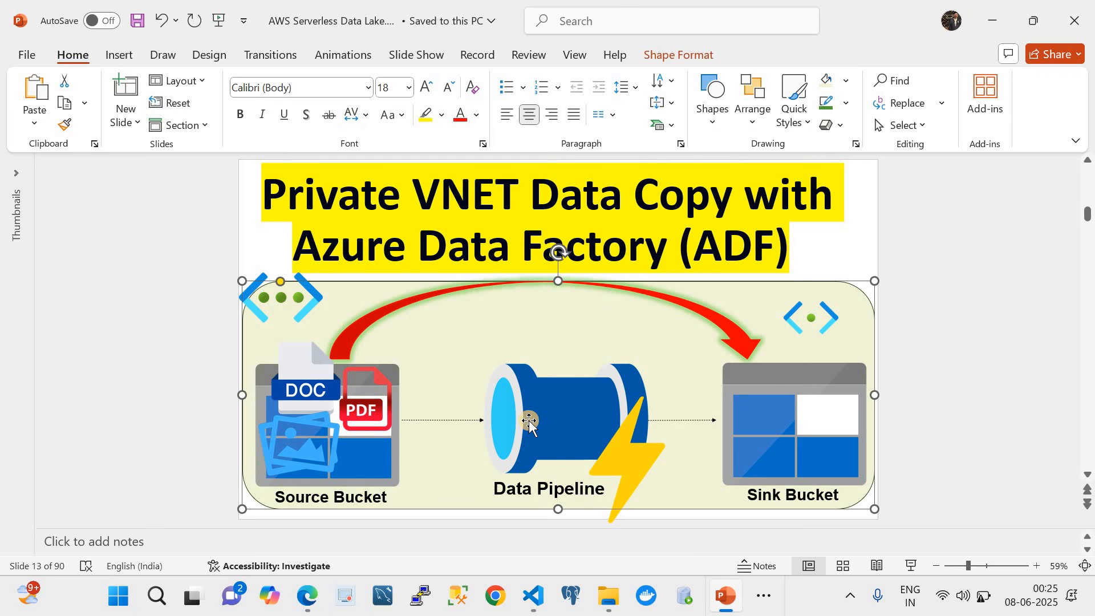